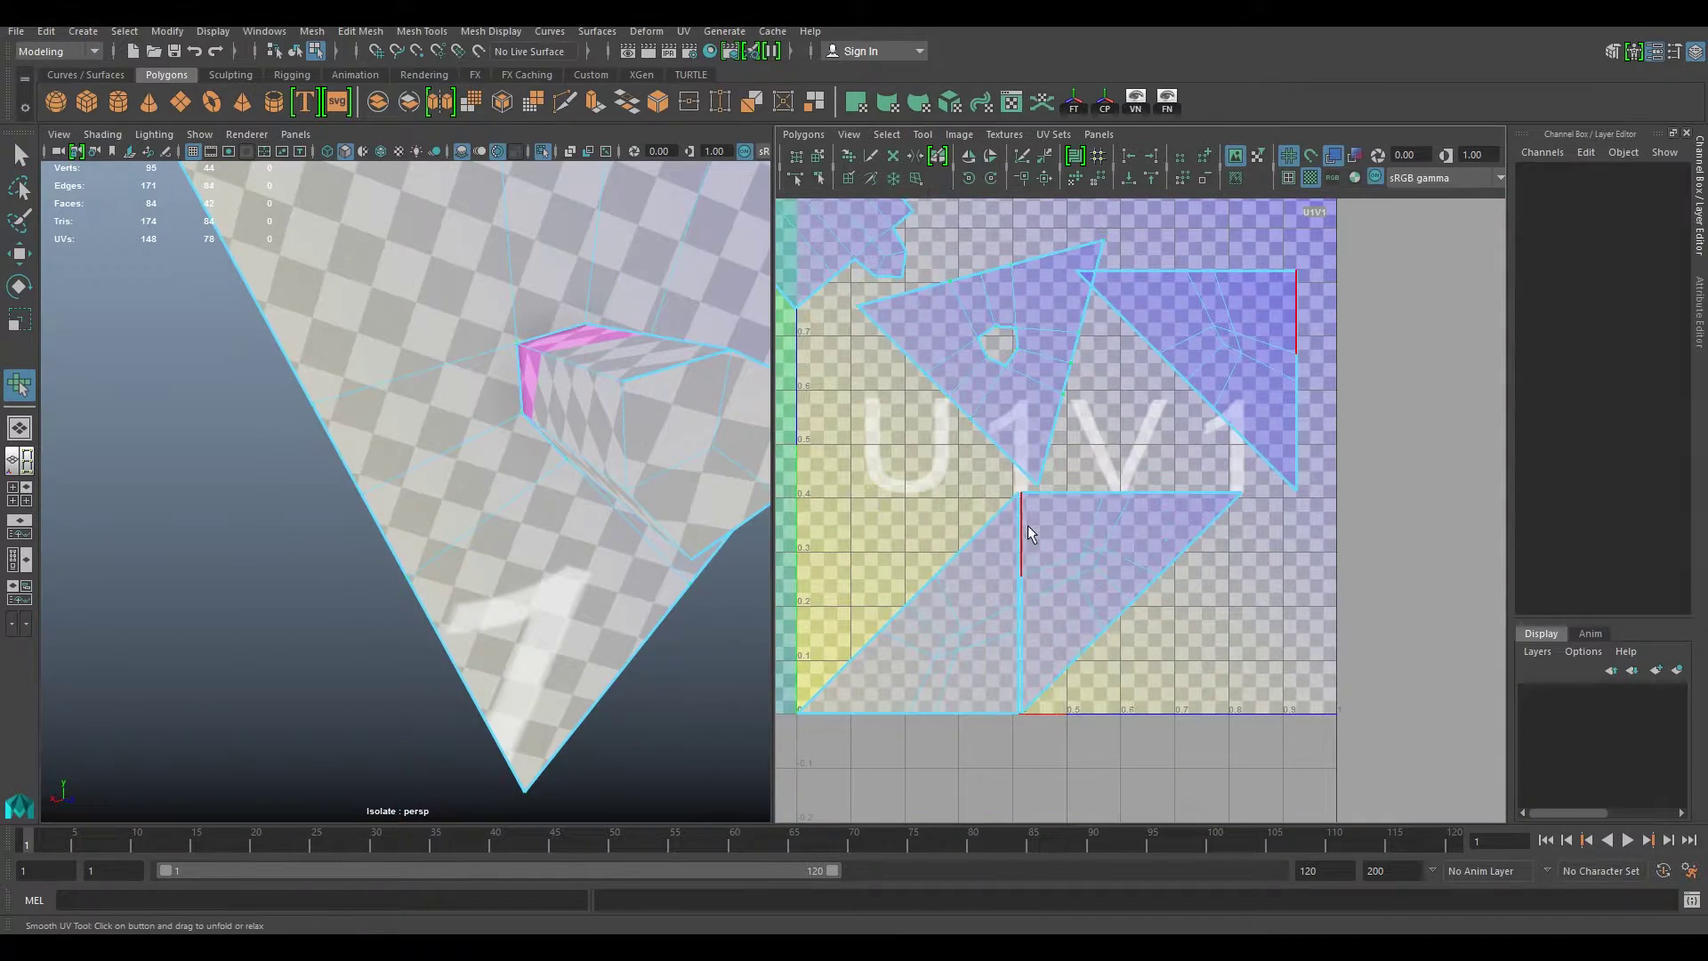
Step: Switch to the Move tool after relaxing the minute hand's UV shells
{"action": "key", "text": "w"}
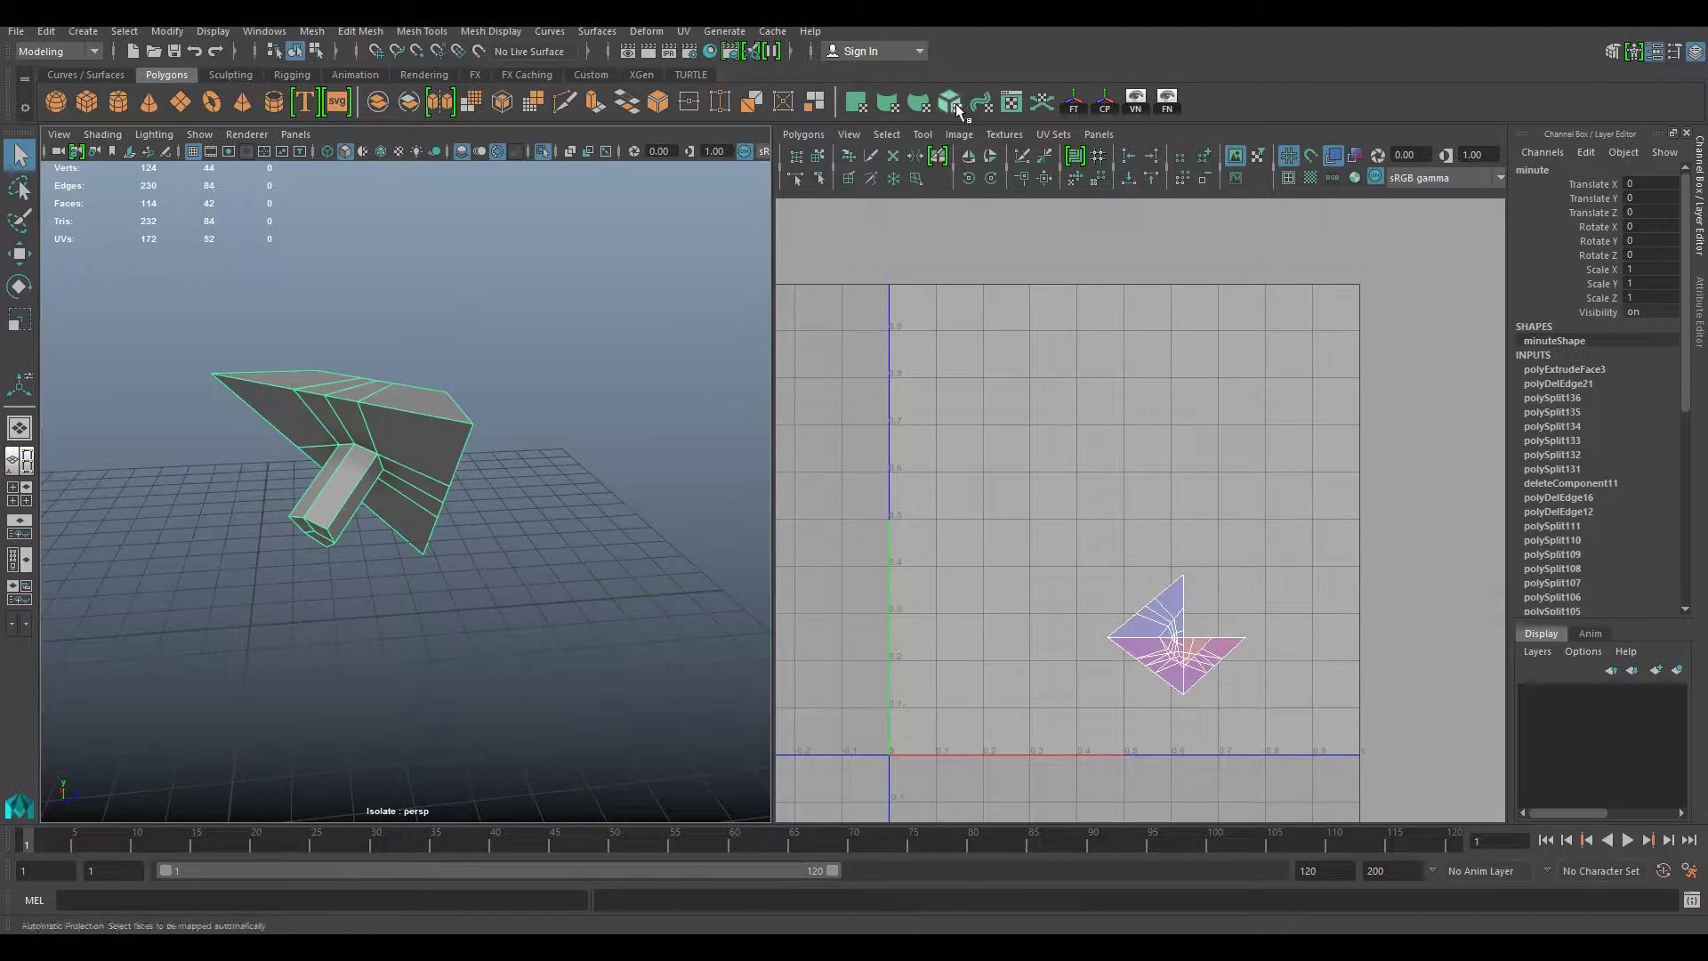
Step: Auto-project the minute hand's UVs and scale its triangle shell
{"action": "left_click", "coordinate": [950, 102]}
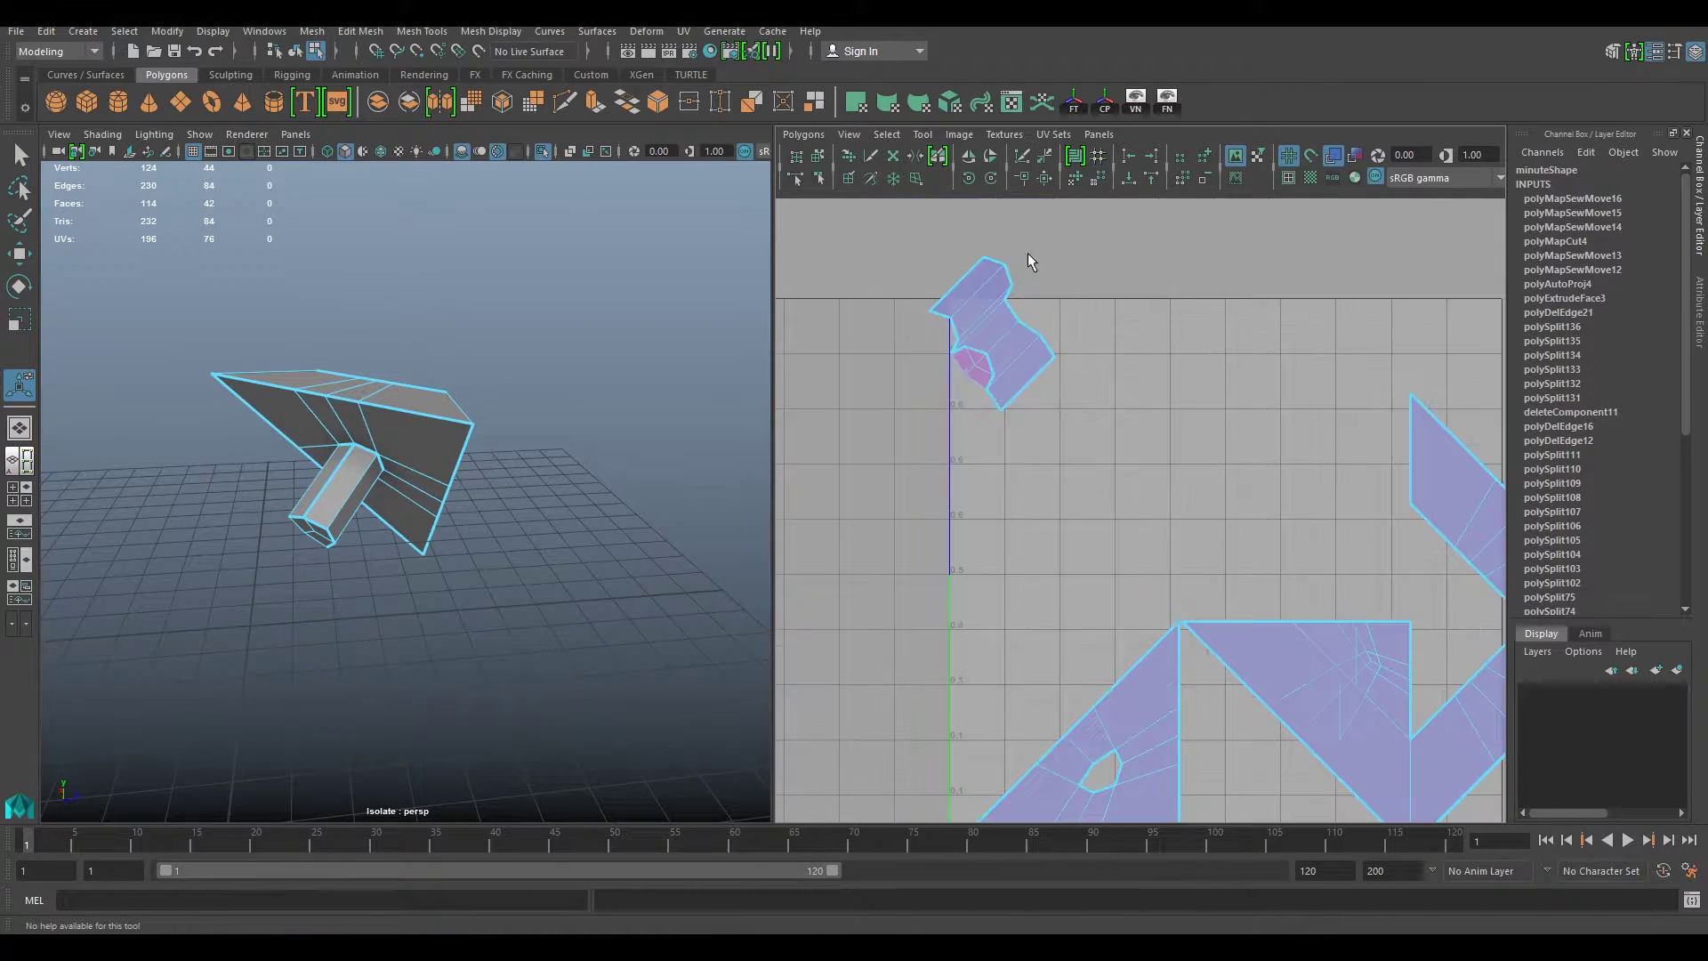
{"action": "scroll", "coordinate": [994, 318], "scroll_direction": "down", "scroll_amount": 3}
{"action": "left_click", "coordinate": [1137, 545]}
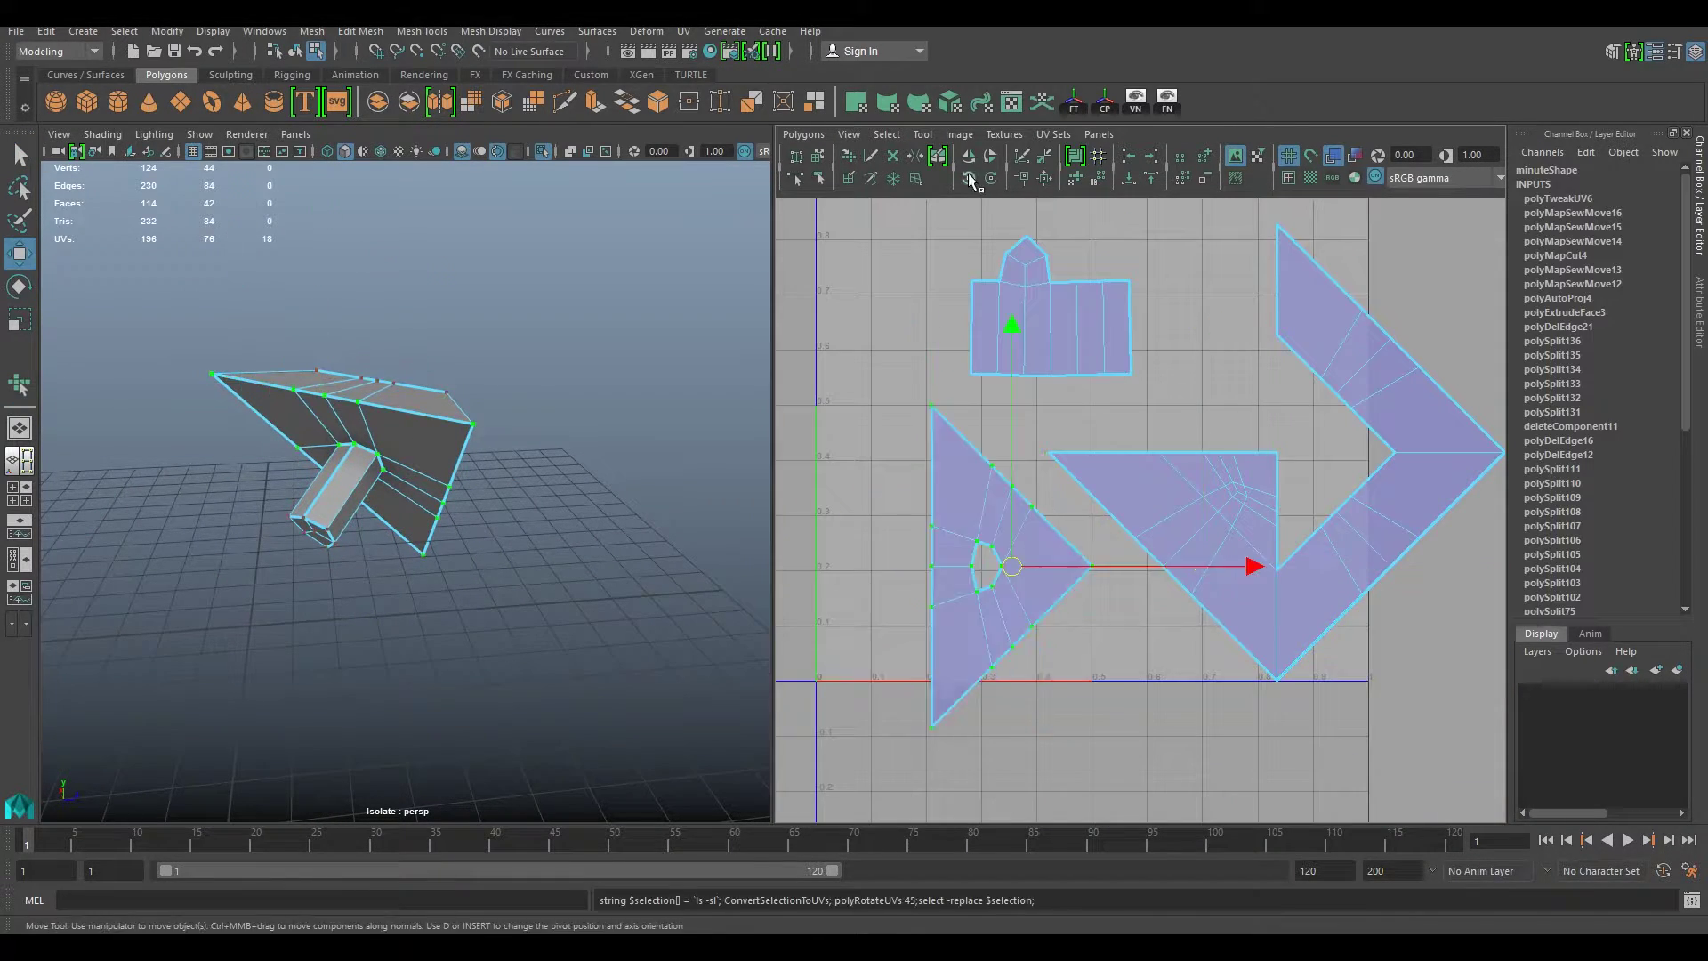
{"action": "scroll", "coordinate": [1245, 489], "scroll_direction": "up", "scroll_amount": 4}
{"action": "key", "text": "r"}
{"action": "key", "text": "w"}
Step: Add the hour hand to the selection and reposition its UV shell in the layout
{"action": "scroll", "coordinate": [1086, 400], "scroll_direction": "down", "scroll_amount": 3}
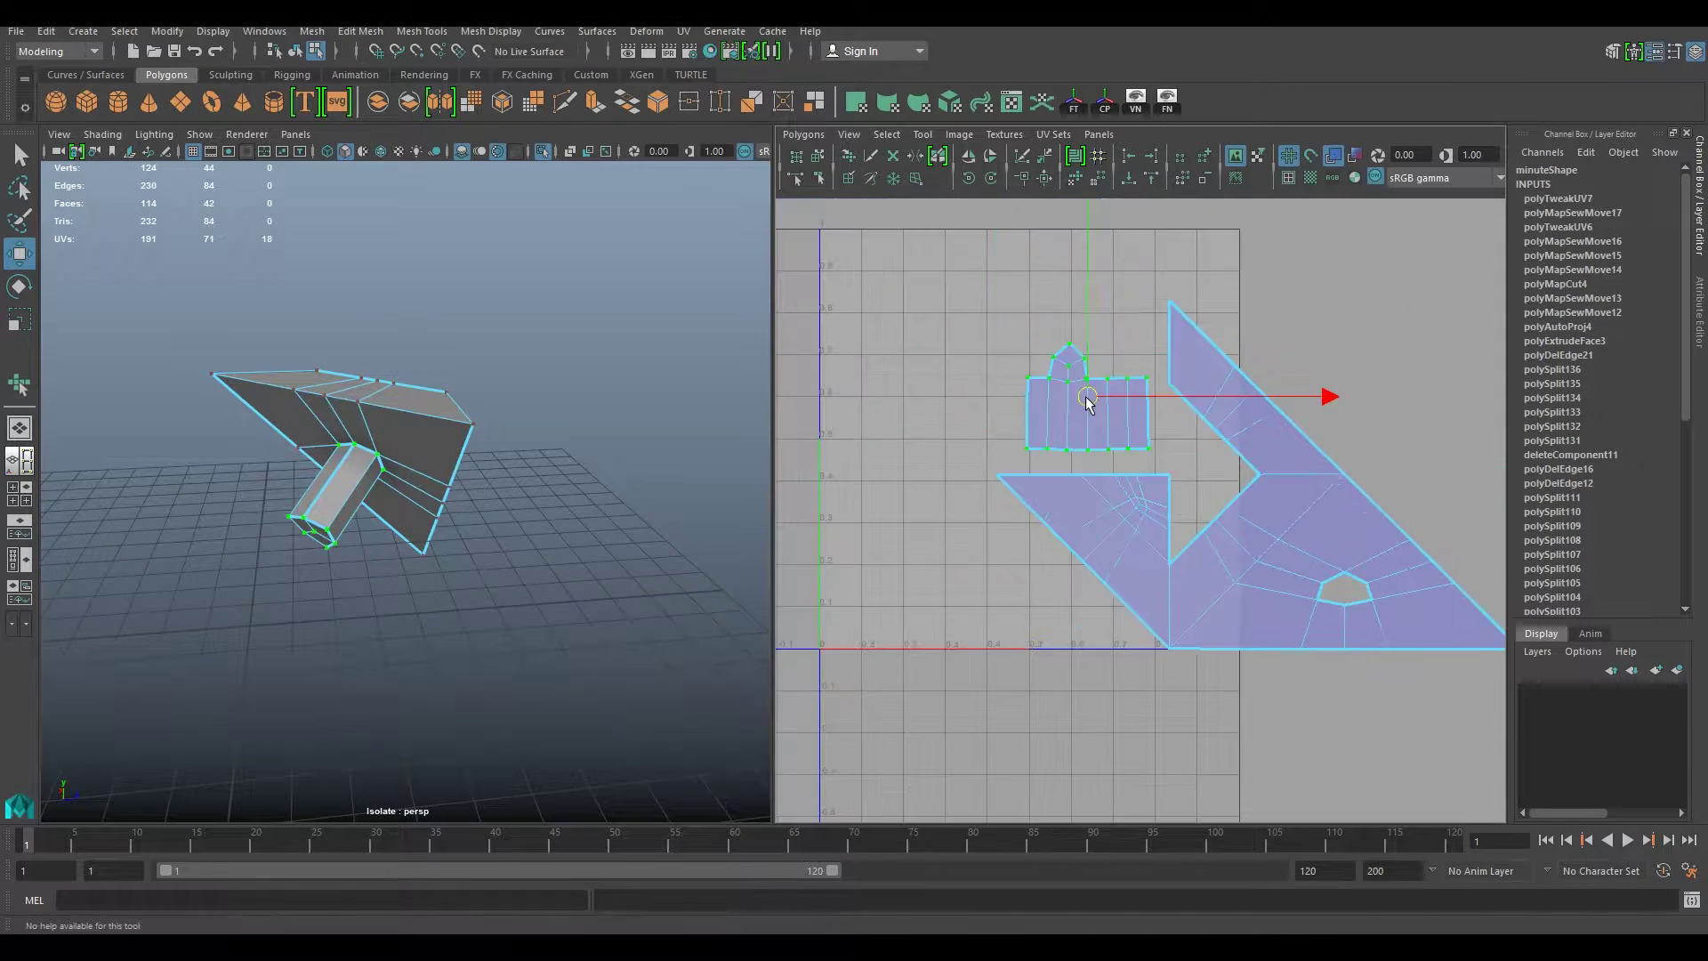
{"action": "scroll", "coordinate": [999, 380], "scroll_direction": "down", "scroll_amount": 3}
{"action": "scroll", "coordinate": [435, 381], "scroll_direction": "up", "scroll_amount": 5}
{"action": "left_click", "coordinate": [435, 381], "text": "shift"}
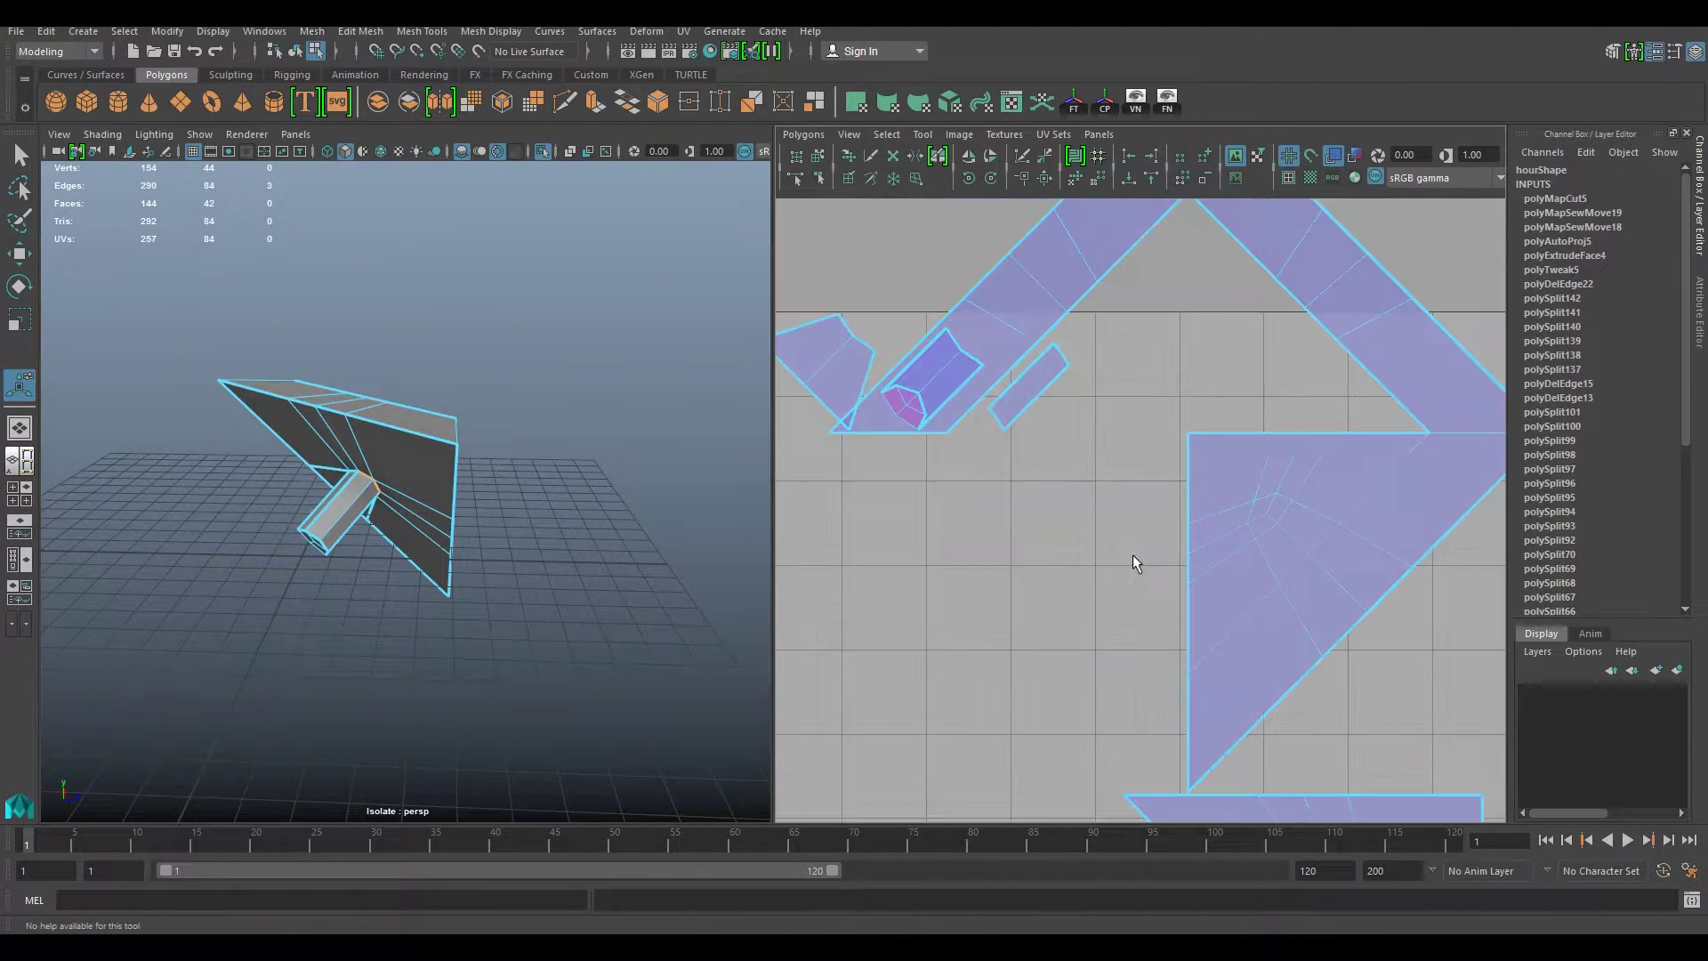
{"action": "right_click_drag", "start_coordinate": [1171, 454], "coordinate": [1159, 402]}
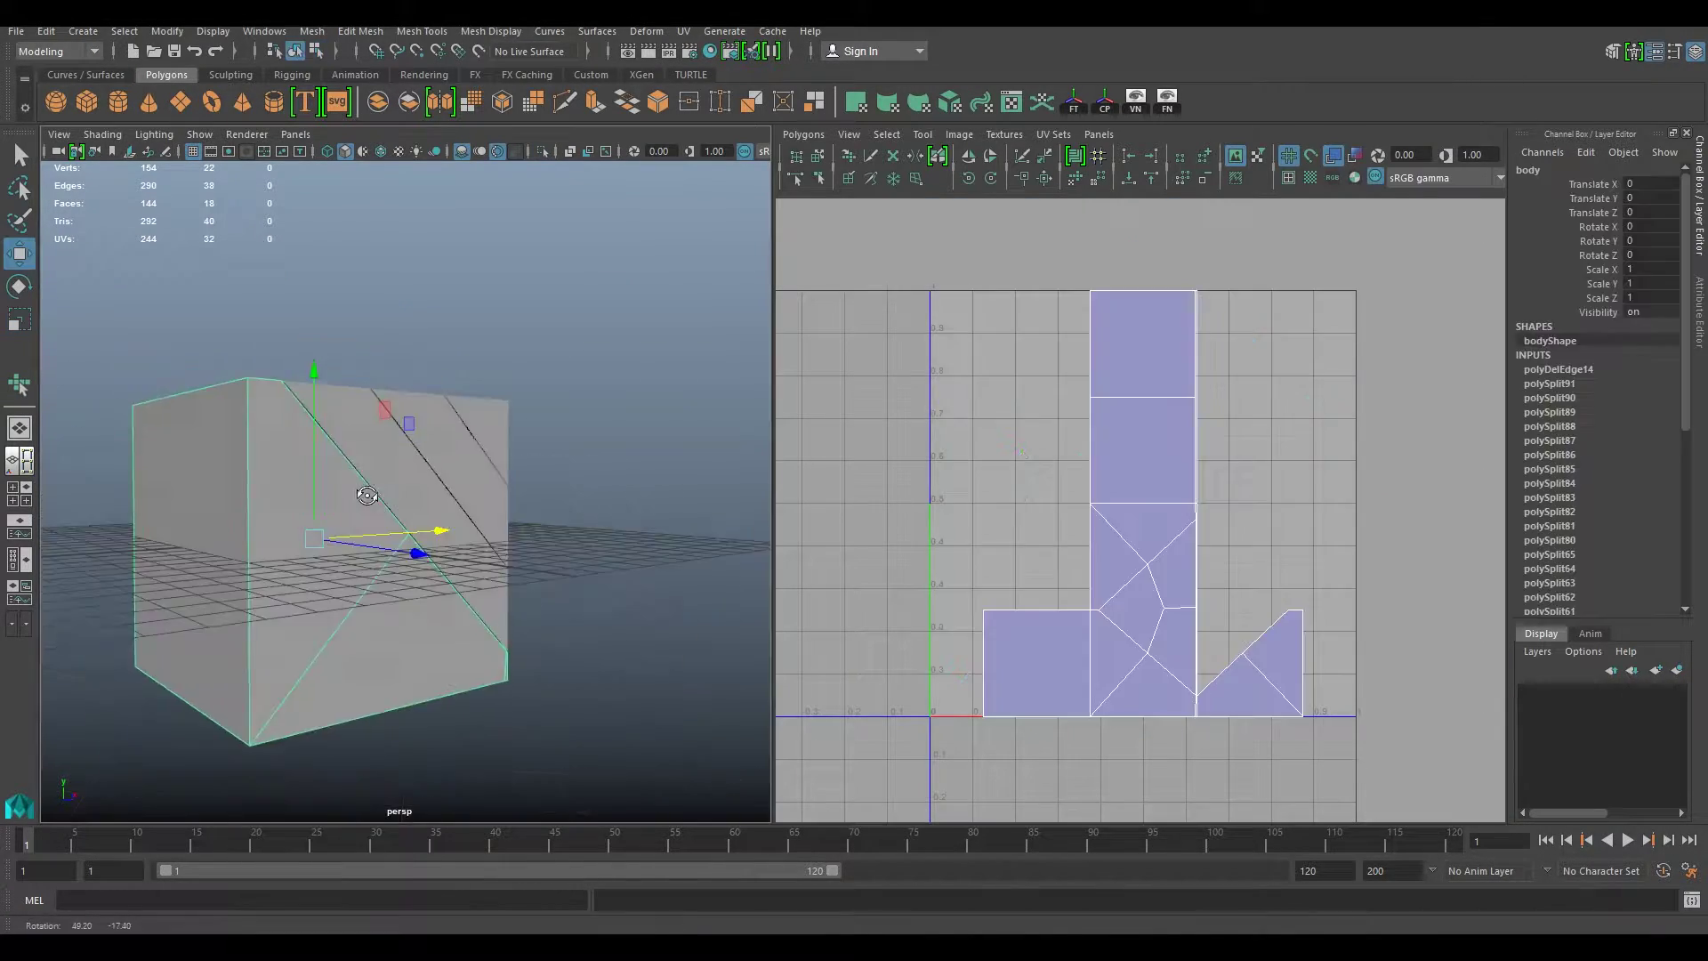
Step: Add Multi-Cut loops across the body cube and commit the cuts
{"action": "right_click_drag", "start_coordinate": [470, 431], "coordinate": [472, 478]}
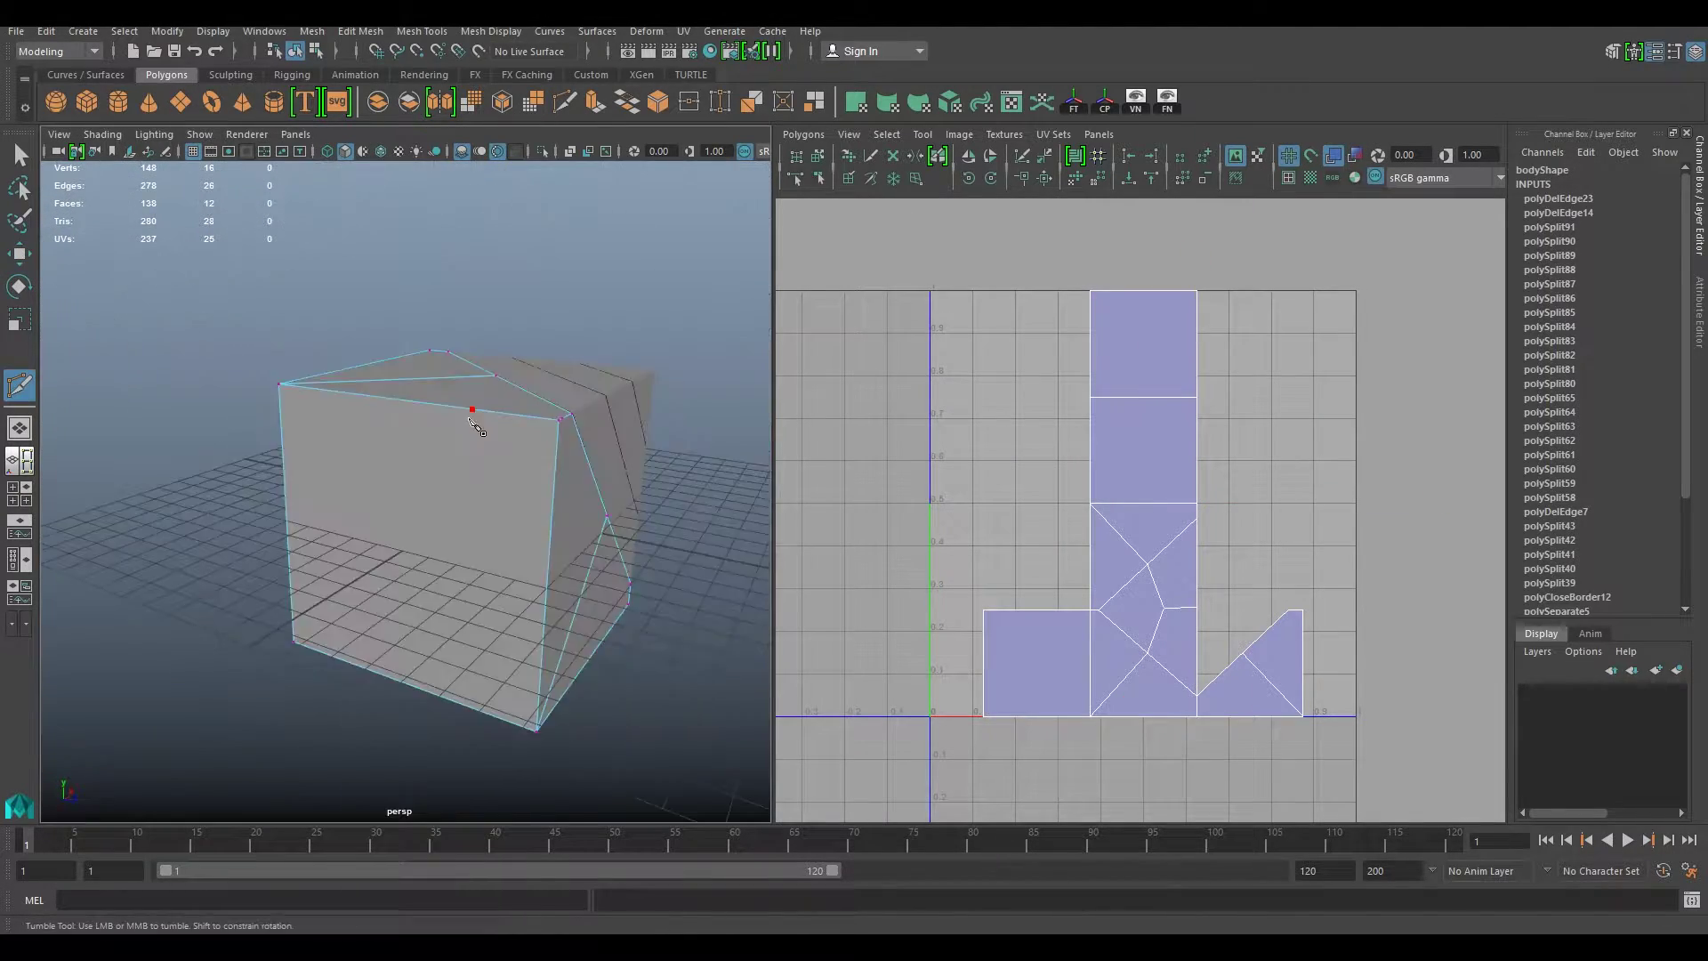
{"action": "left_click_drag", "start_coordinate": [195, 595], "coordinate": [338, 388], "text": "alt"}
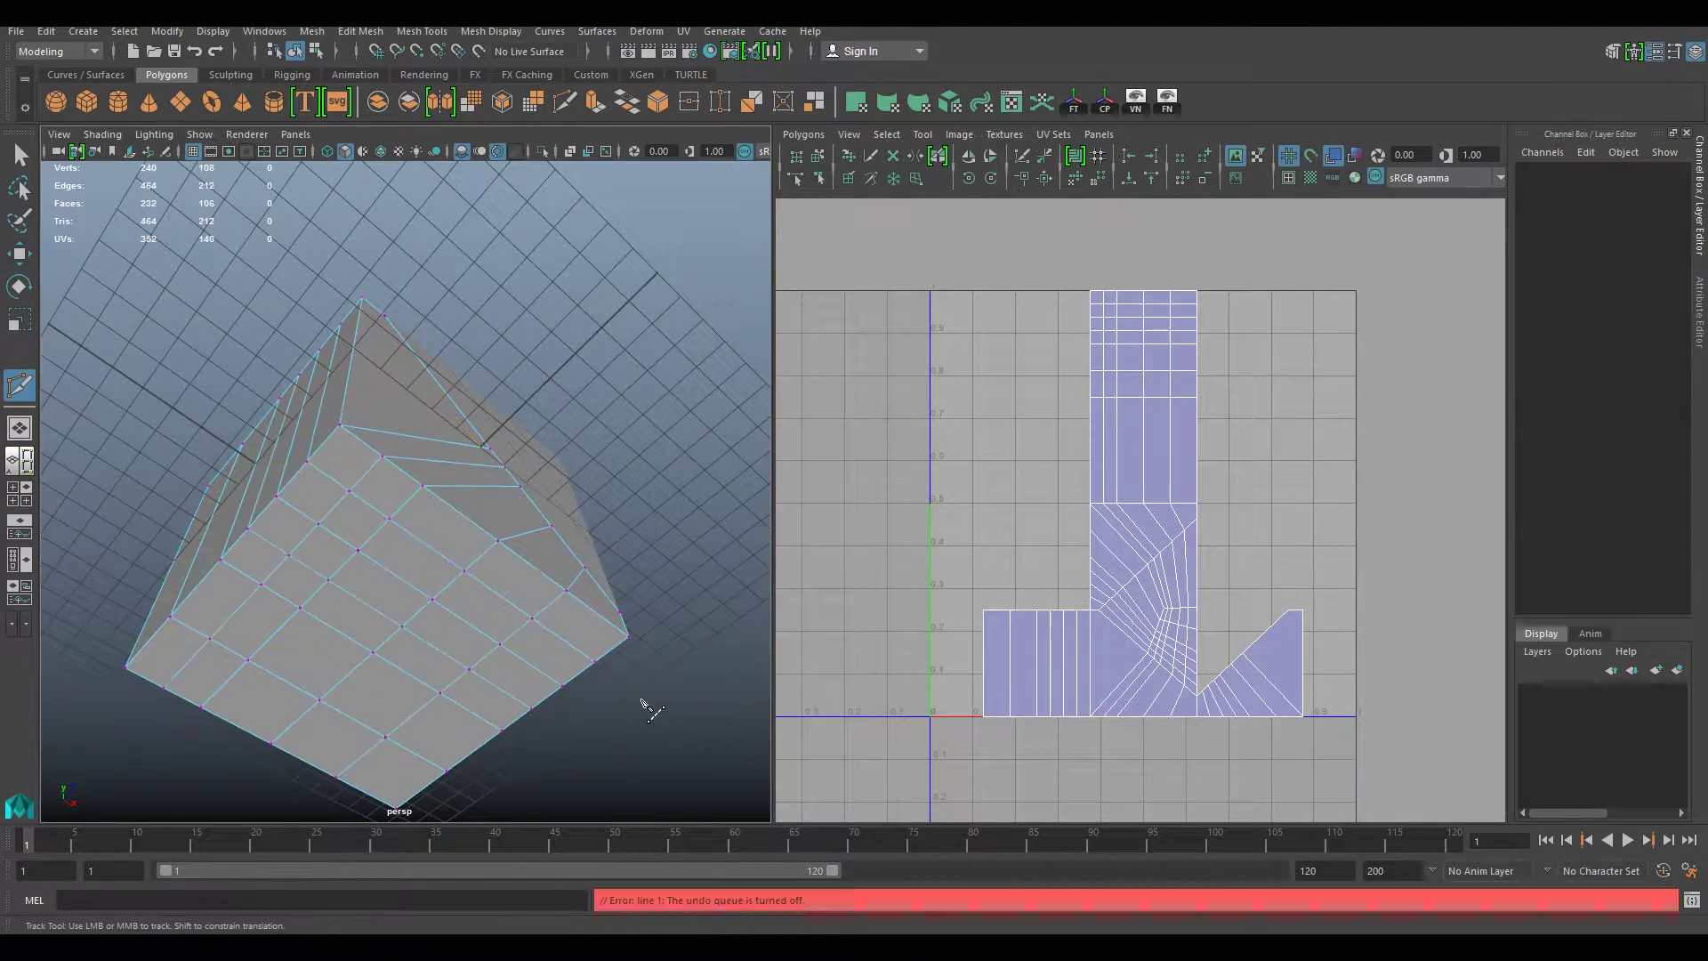
{"action": "key", "text": "w"}
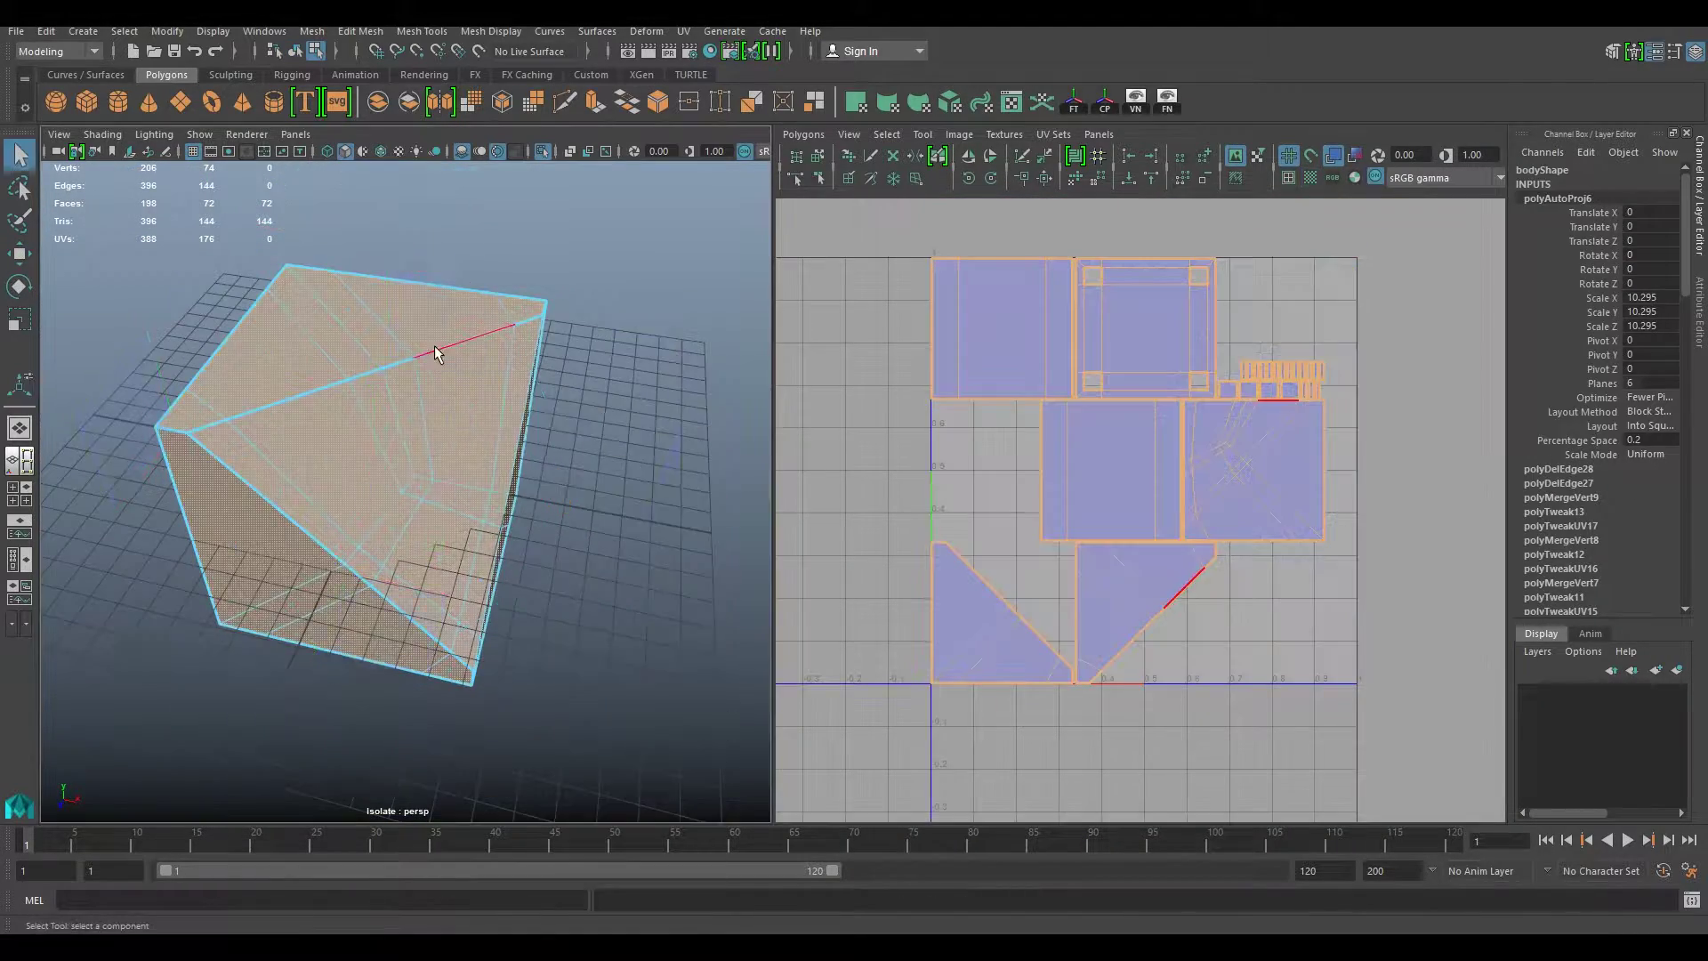
Step: Move the selected clock parts and orbit in to inspect the model
{"action": "key", "text": "w"}
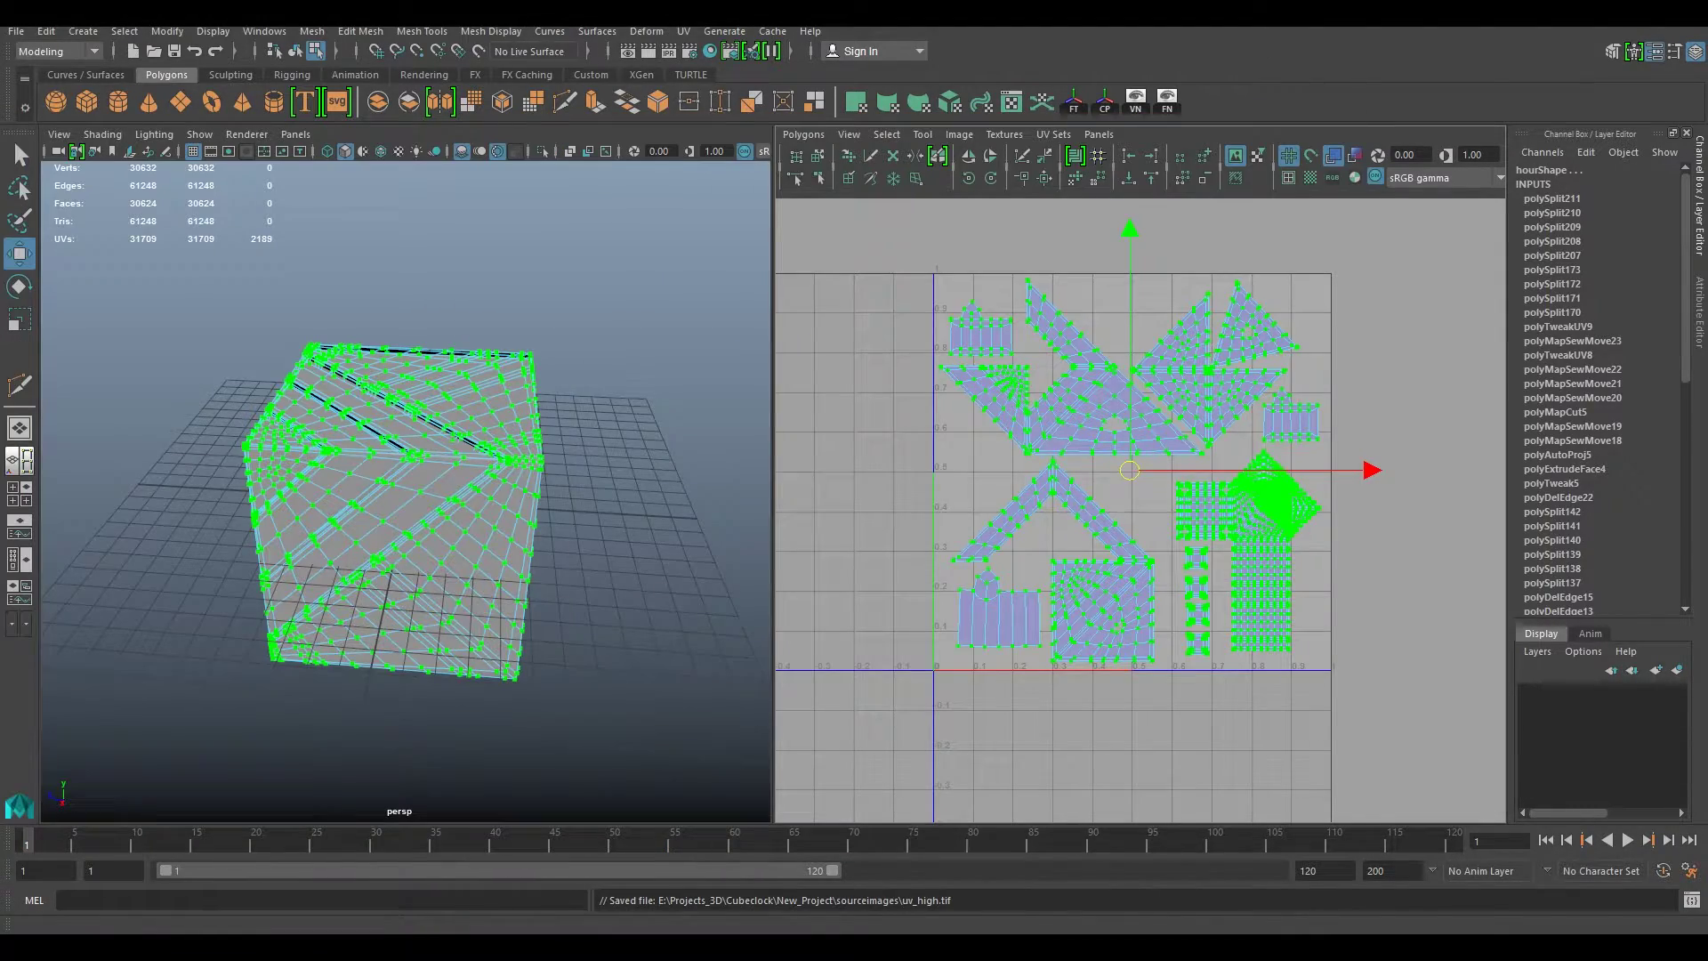
{"action": "mouse_move", "coordinate": [461, 408]}
{"action": "left_mouse_down", "text": "alt"}
{"action": "mouse_move", "coordinate": [446, 488]}
{"action": "mouse_move", "coordinate": [385, 260]}
{"action": "left_mouse_up", "text": "alt"}
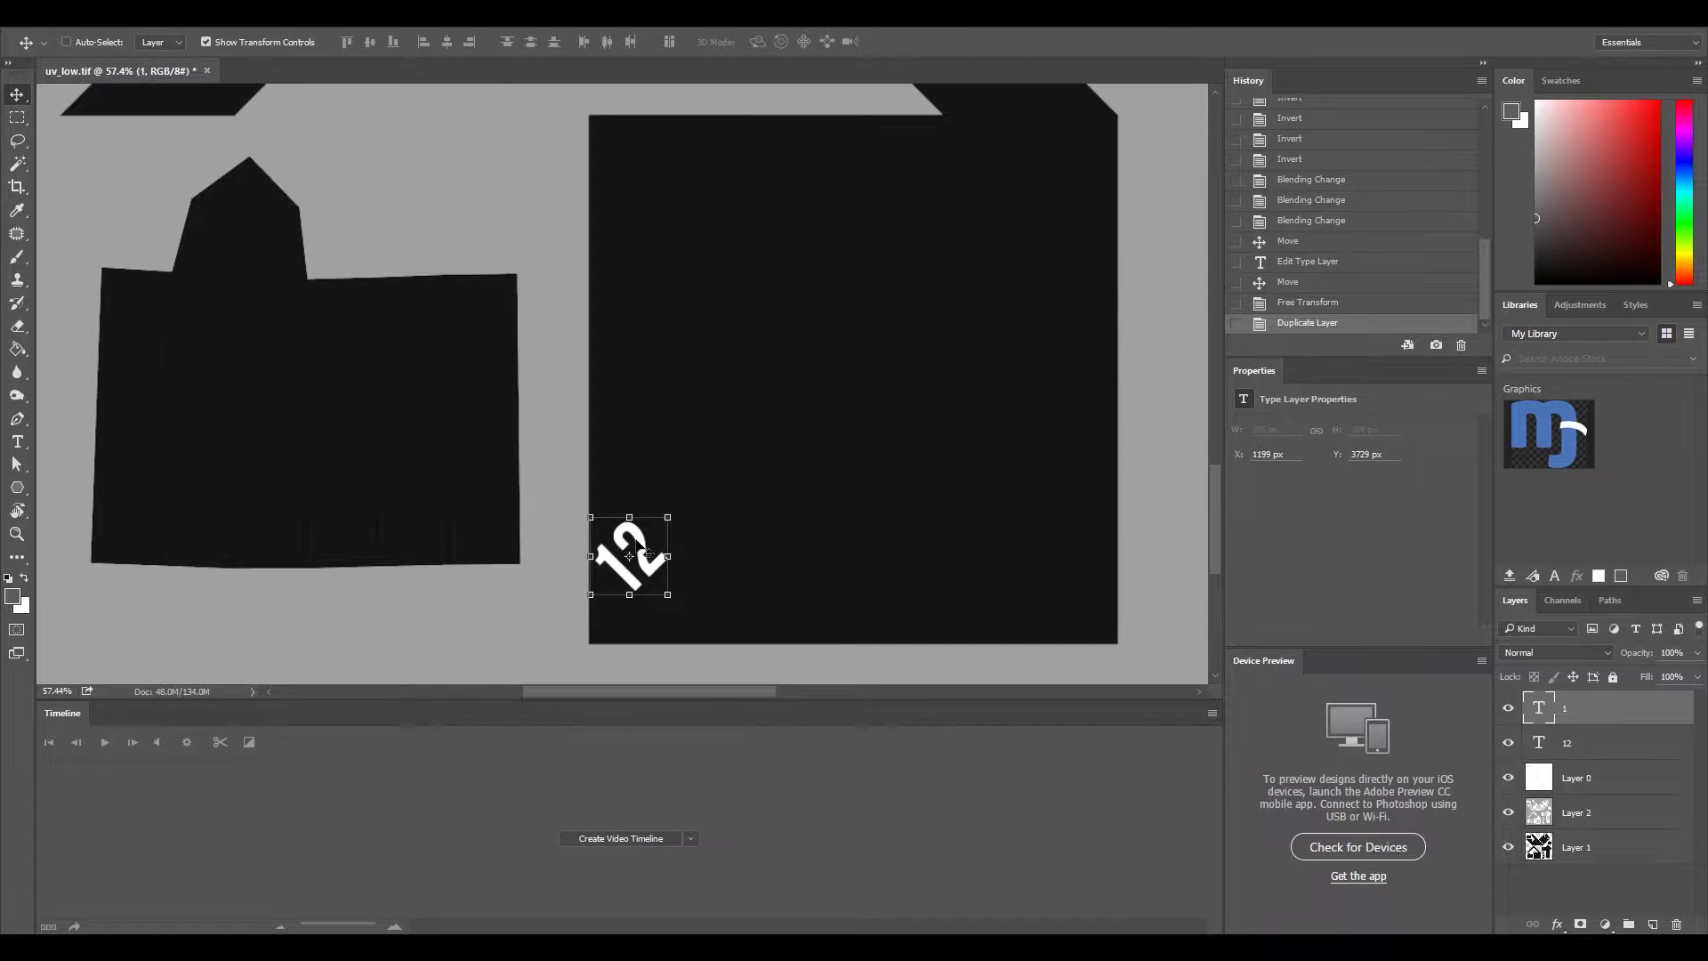
Step: Duplicate the numeral layer and reposition numerals 1, 2, 3 and the 12
{"action": "key", "text": "ctrl+j"}
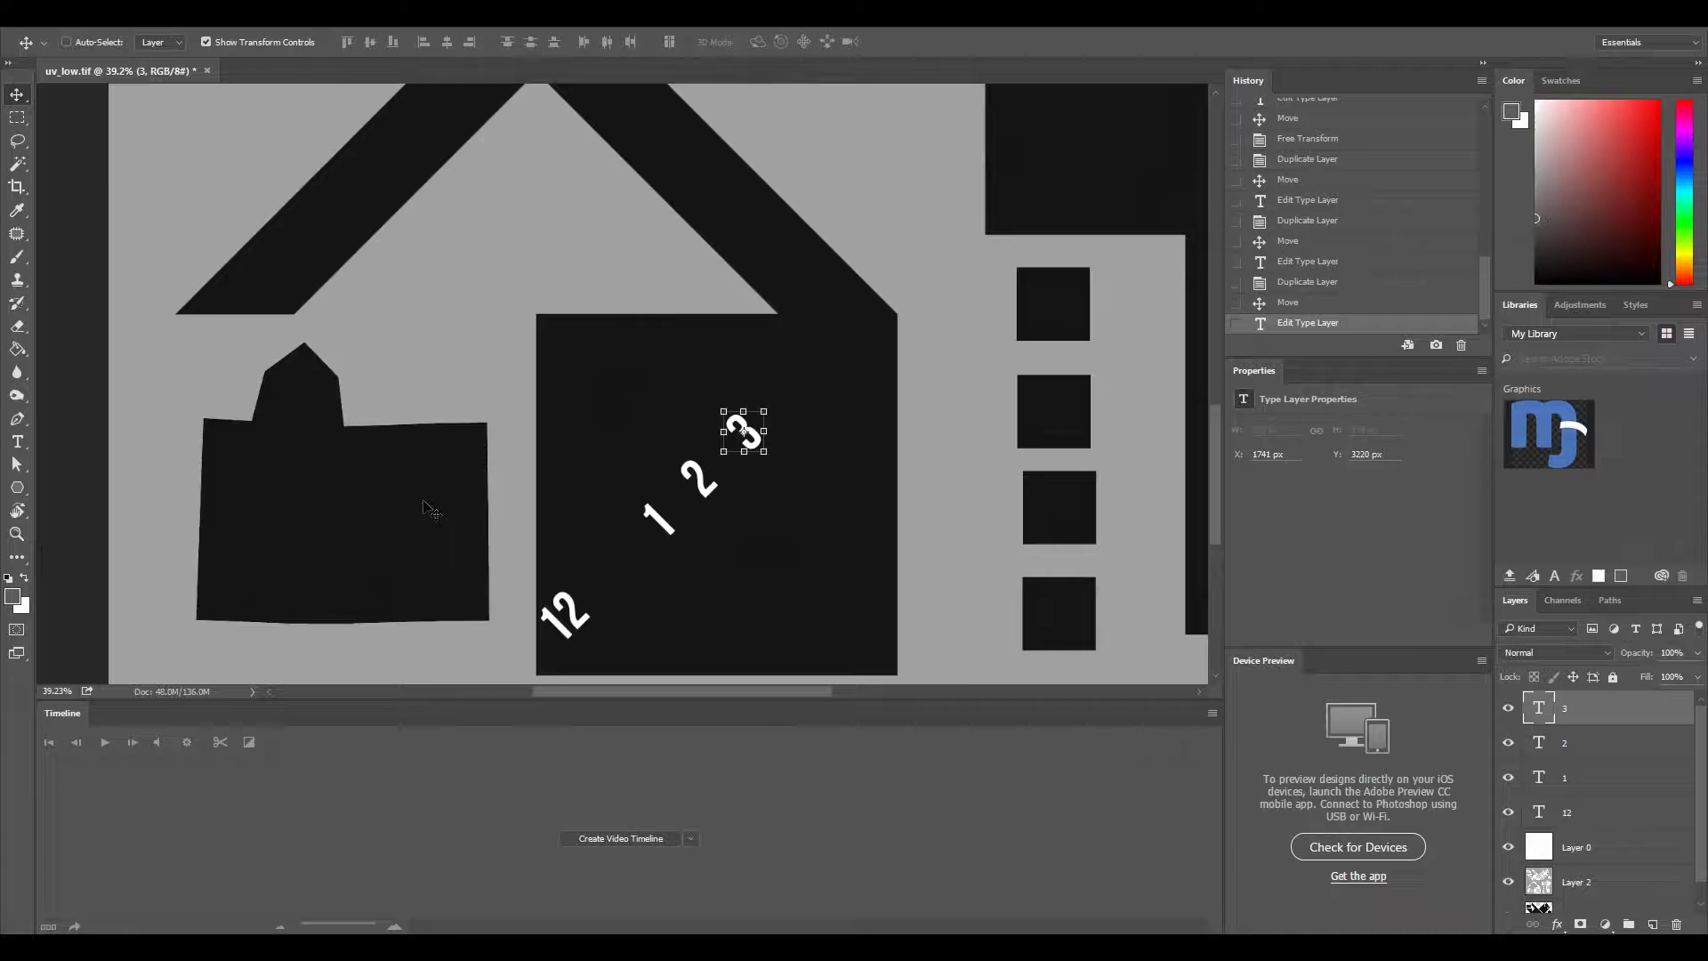
{"action": "left_click_drag", "start_coordinate": [755, 410], "coordinate": [739, 392]}
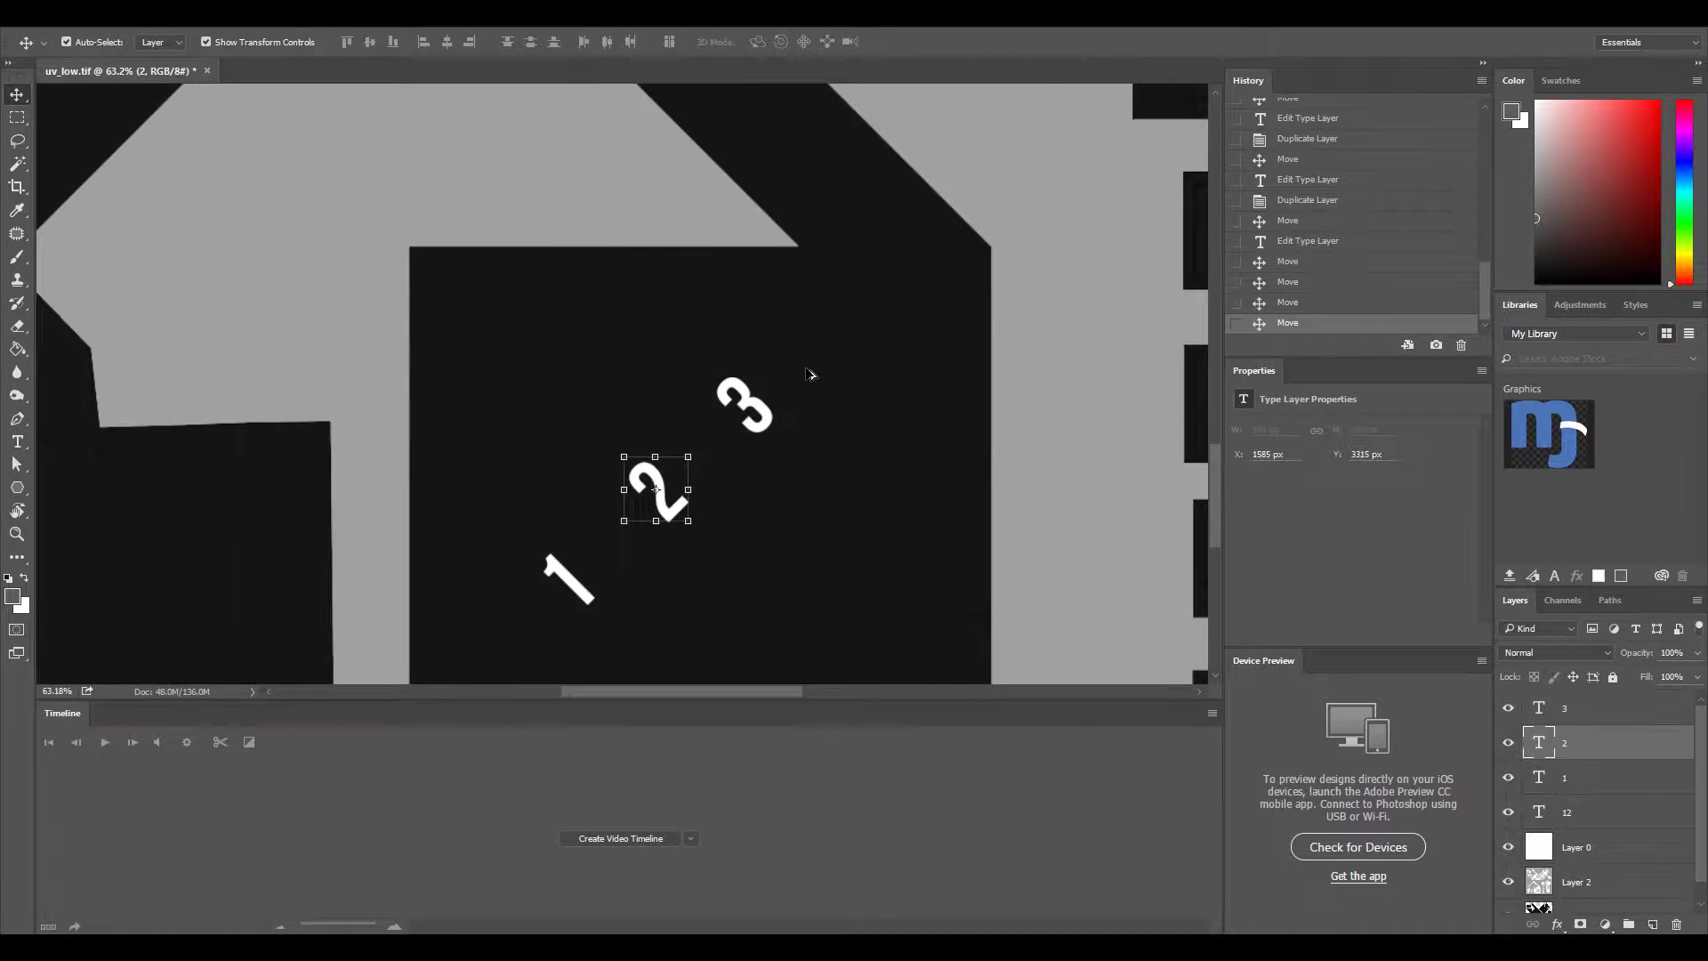
{"action": "left_click_drag", "start_coordinate": [587, 592], "coordinate": [578, 598]}
{"action": "right_click", "coordinate": [17, 488]}
Step: Draw a small white ellipse dot beside the 2 and duplicate it
{"action": "left_click", "coordinate": [89, 519]}
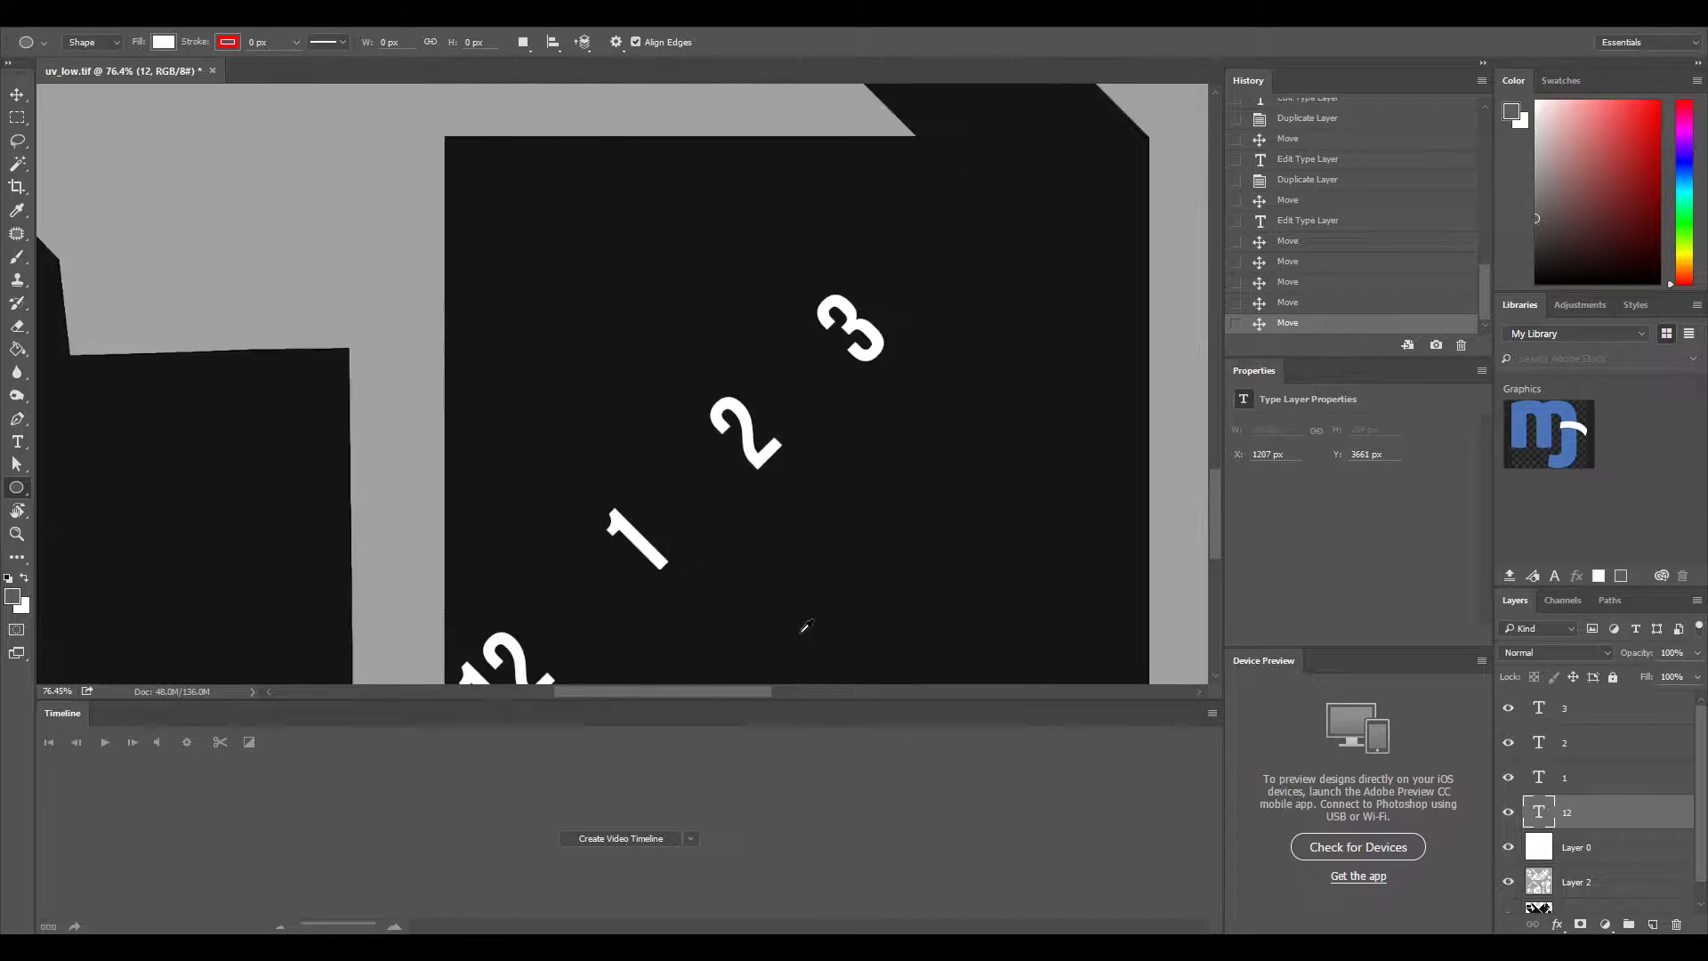
{"action": "left_click_drag", "start_coordinate": [658, 525], "coordinate": [677, 544]}
{"action": "right_click", "coordinate": [1574, 812]}
{"action": "left_click", "coordinate": [1477, 218]}
{"action": "key", "text": "v"}
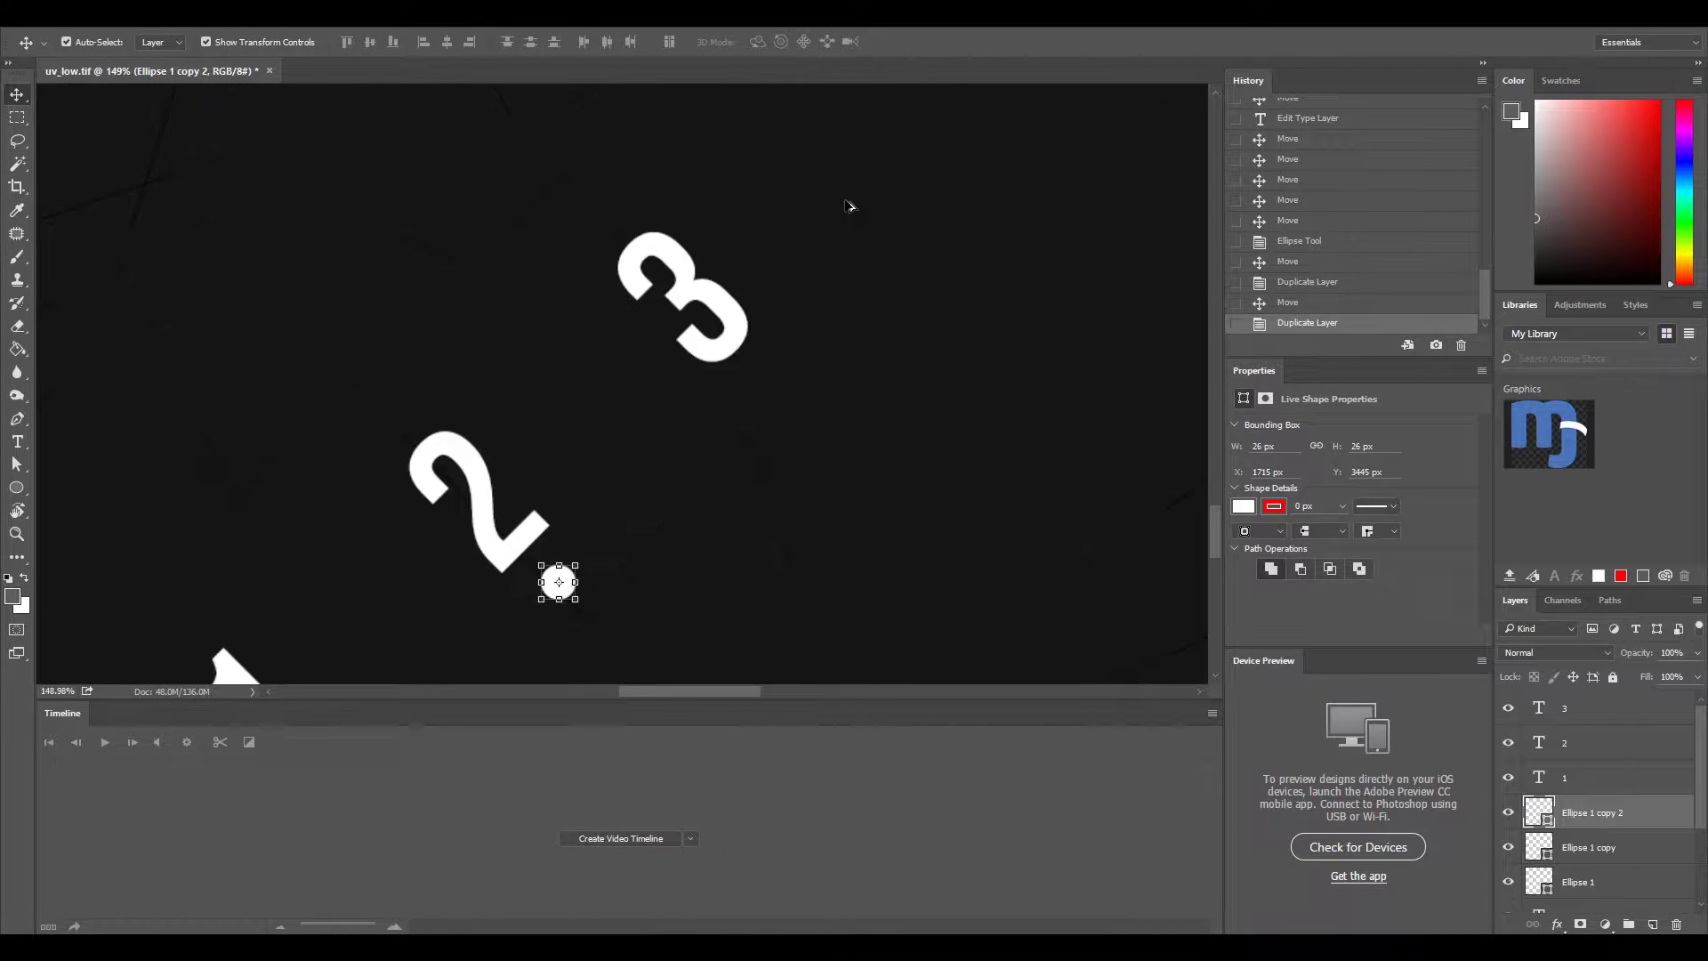
{"action": "scroll", "coordinate": [779, 402], "scroll_direction": "down", "scroll_amount": 5, "text": "alt"}
Step: Create numeral 4 from the 3 layer and move it onto the angled strip
{"action": "left_click", "coordinate": [779, 402]}
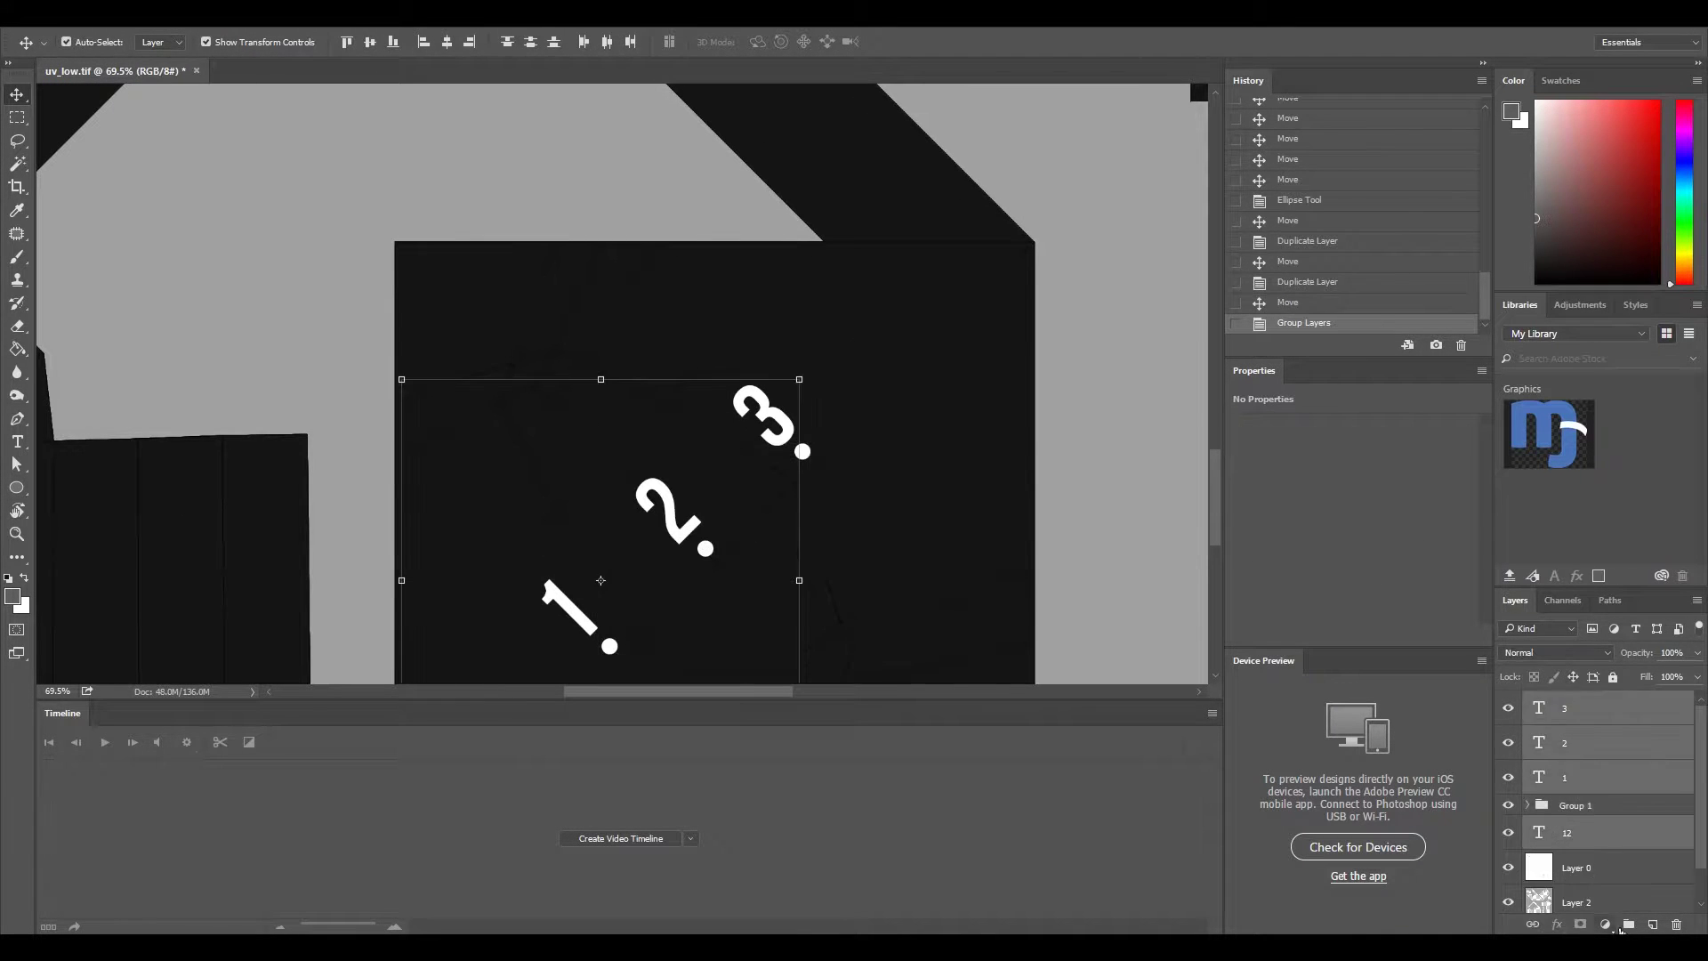
{"action": "type", "text": "4"}
{"action": "key", "text": "Return"}
{"action": "left_click_drag", "start_coordinate": [765, 418], "coordinate": [823, 353]}
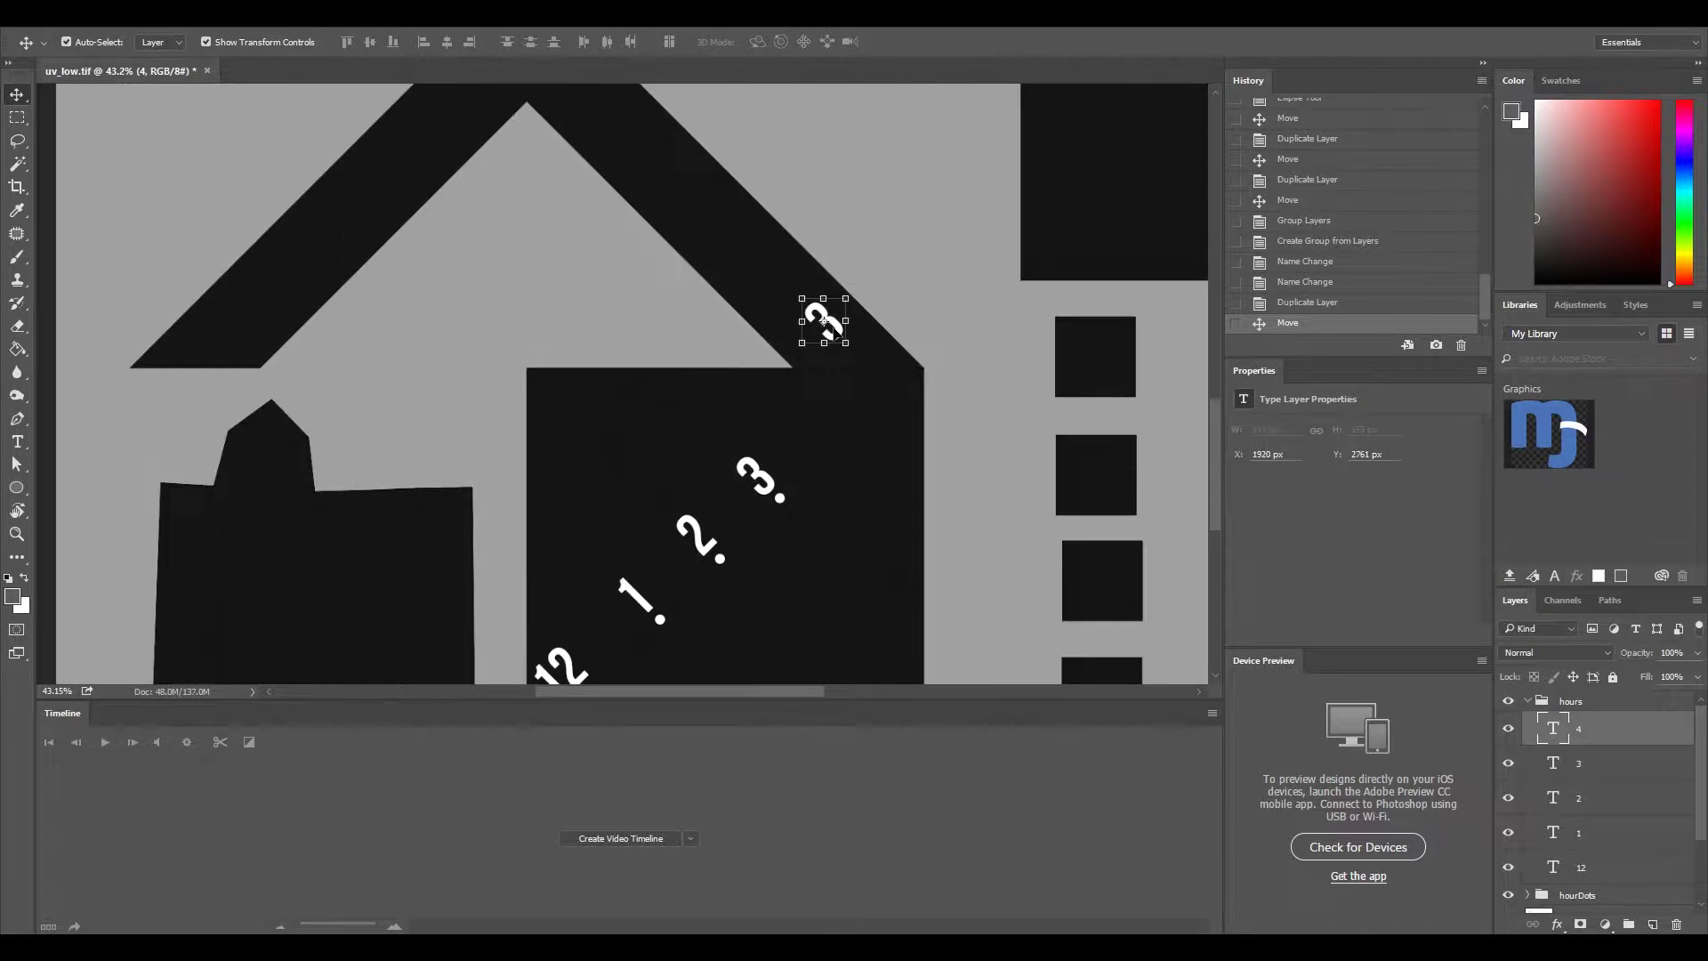
{"action": "key", "text": "ctrl+t"}
{"action": "type", "text": "4"}
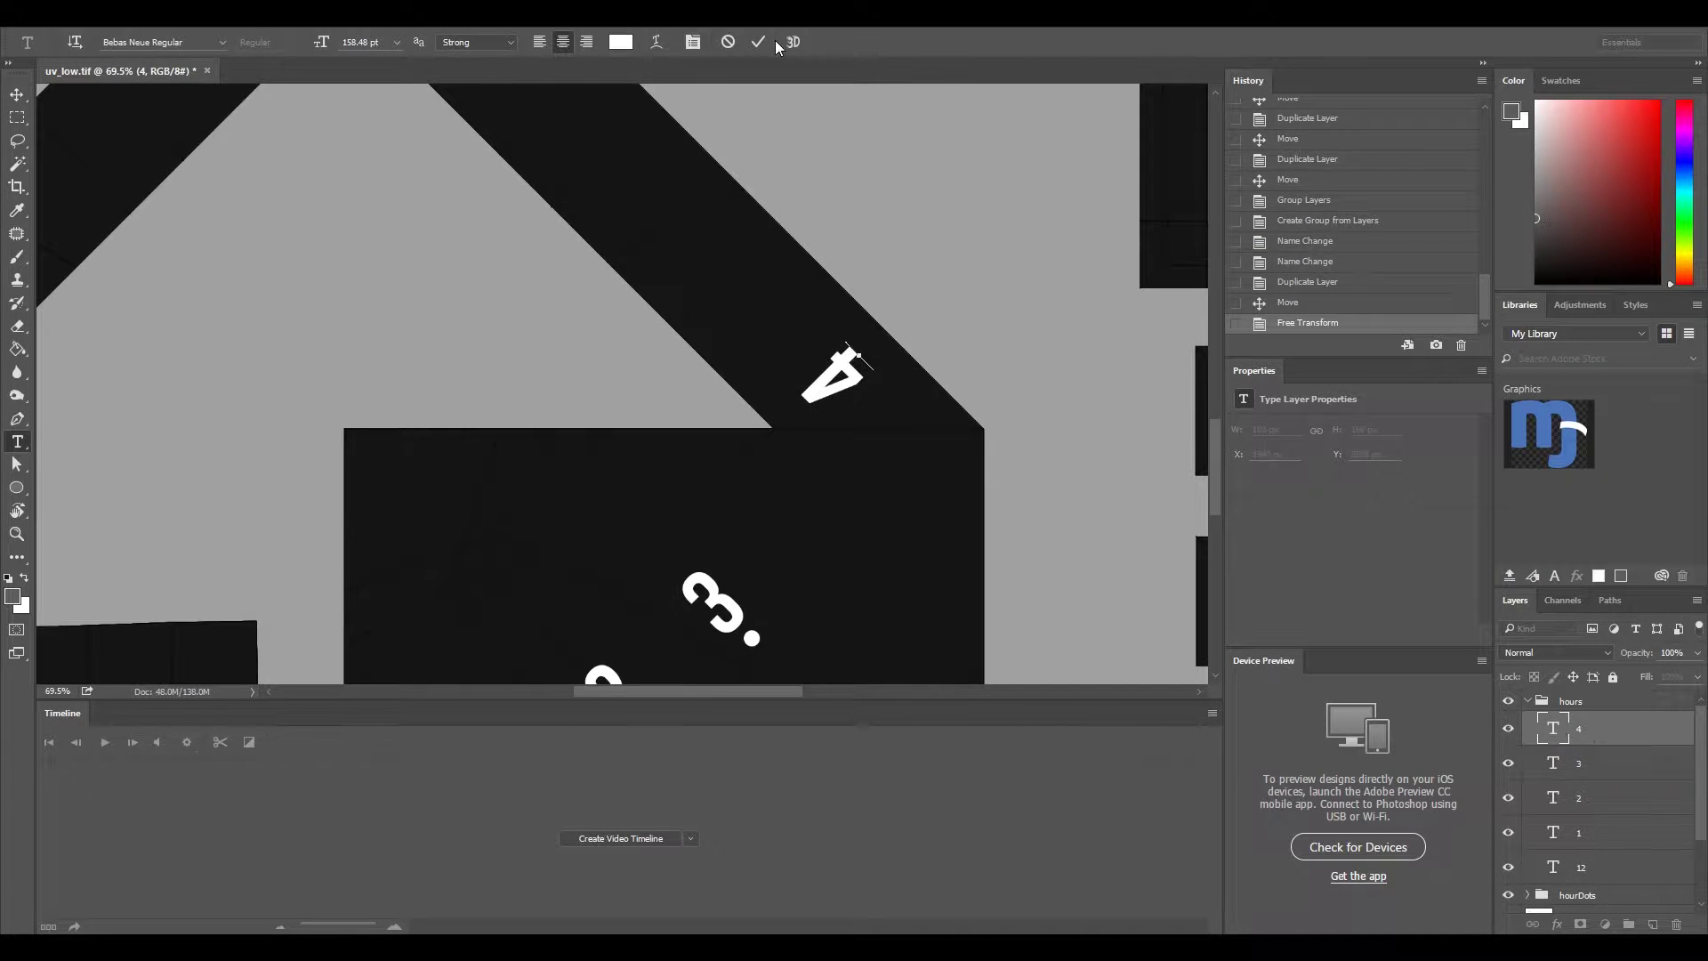
Step: Duplicate numerals further along the strip to make 5, 6 and 7
{"action": "right_click", "coordinate": [1584, 729]}
{"action": "left_click", "coordinate": [1220, 221]}
{"action": "left_click_drag", "start_coordinate": [877, 445], "coordinate": [655, 217]}
{"action": "right_click", "coordinate": [1583, 730]}
{"action": "left_click", "coordinate": [1221, 220]}
{"action": "key", "text": "ctrl+Return"}
{"action": "key", "text": "v"}
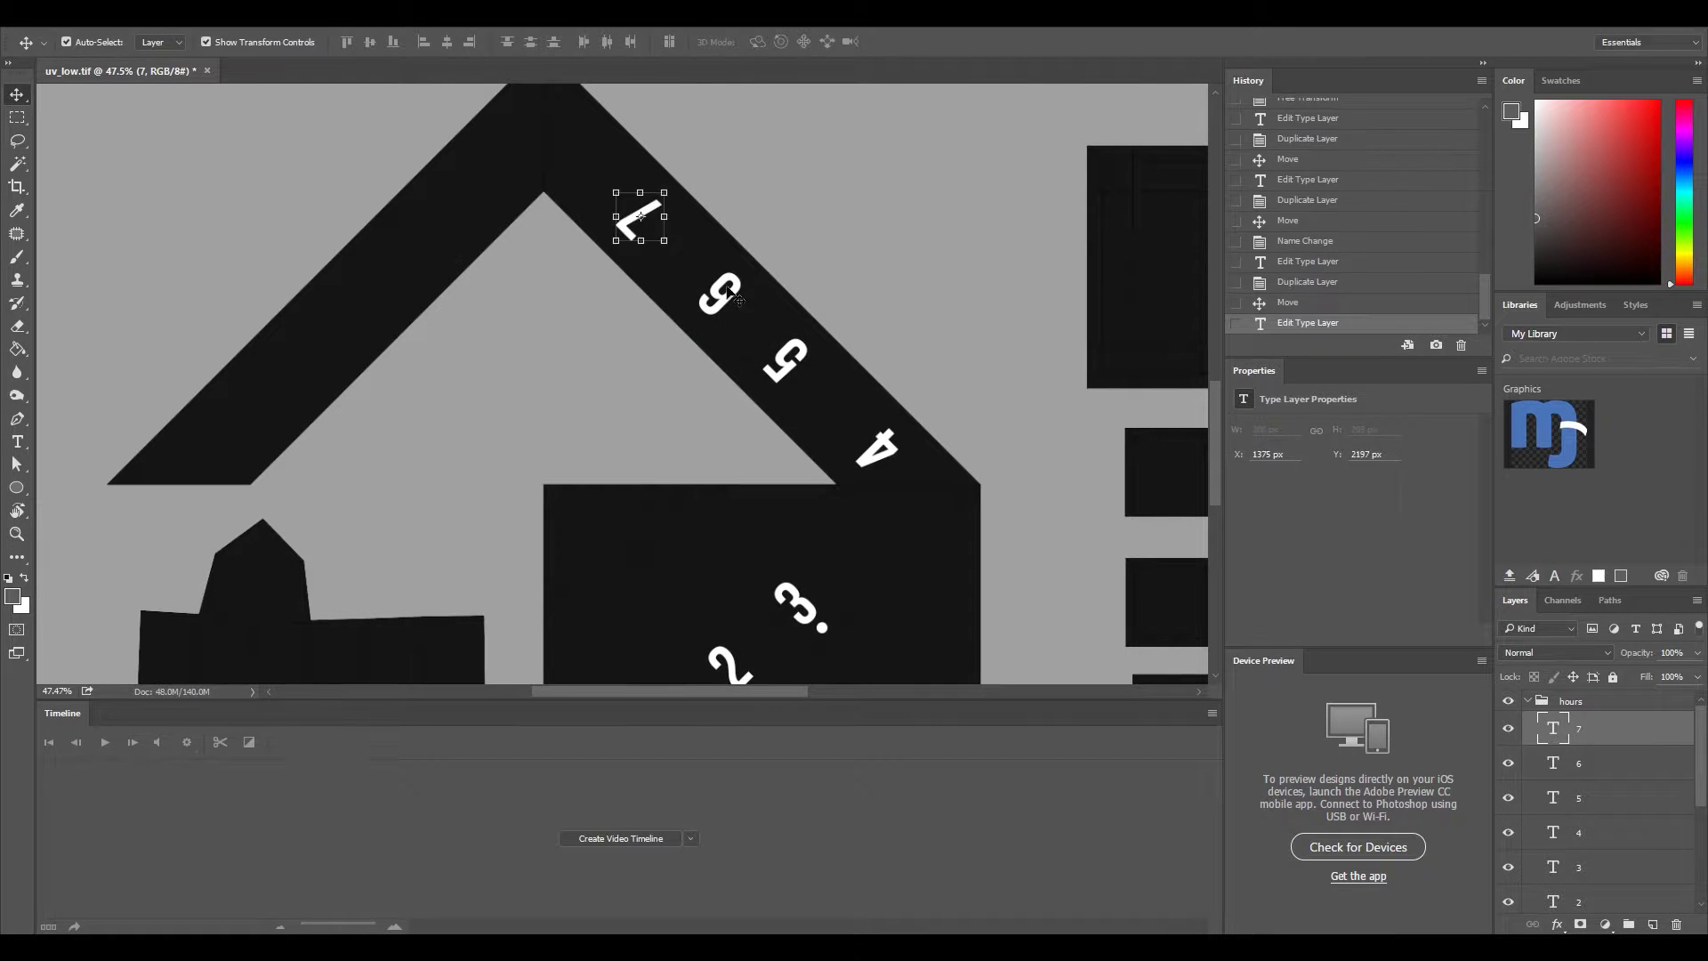
Step: Create numeral 8 and move it to the strip's peak
{"action": "left_click", "coordinate": [1583, 727]}
{"action": "type", "text": "8"}
{"action": "key", "text": "Return"}
{"action": "key", "text": "ctrl+t"}
{"action": "mouse_move", "coordinate": [649, 217]}
{"action": "left_mouse_down"}
{"action": "mouse_move", "coordinate": [630, 196]}
{"action": "mouse_move", "coordinate": [504, 276]}
{"action": "mouse_move", "coordinate": [363, 435]}
{"action": "left_mouse_up"}
{"action": "key", "text": "Return"}
Step: Duplicate the numeral layers into 9, 10 and 11
{"action": "right_click", "coordinate": [1584, 728]}
{"action": "left_click", "coordinate": [1220, 220]}
{"action": "right_click", "coordinate": [1583, 727]}
{"action": "left_click", "coordinate": [1221, 221]}
{"action": "type", "text": "10"}
{"action": "key", "text": "Return"}
{"action": "right_click", "coordinate": [1583, 728]}
{"action": "left_click", "coordinate": [1221, 220]}
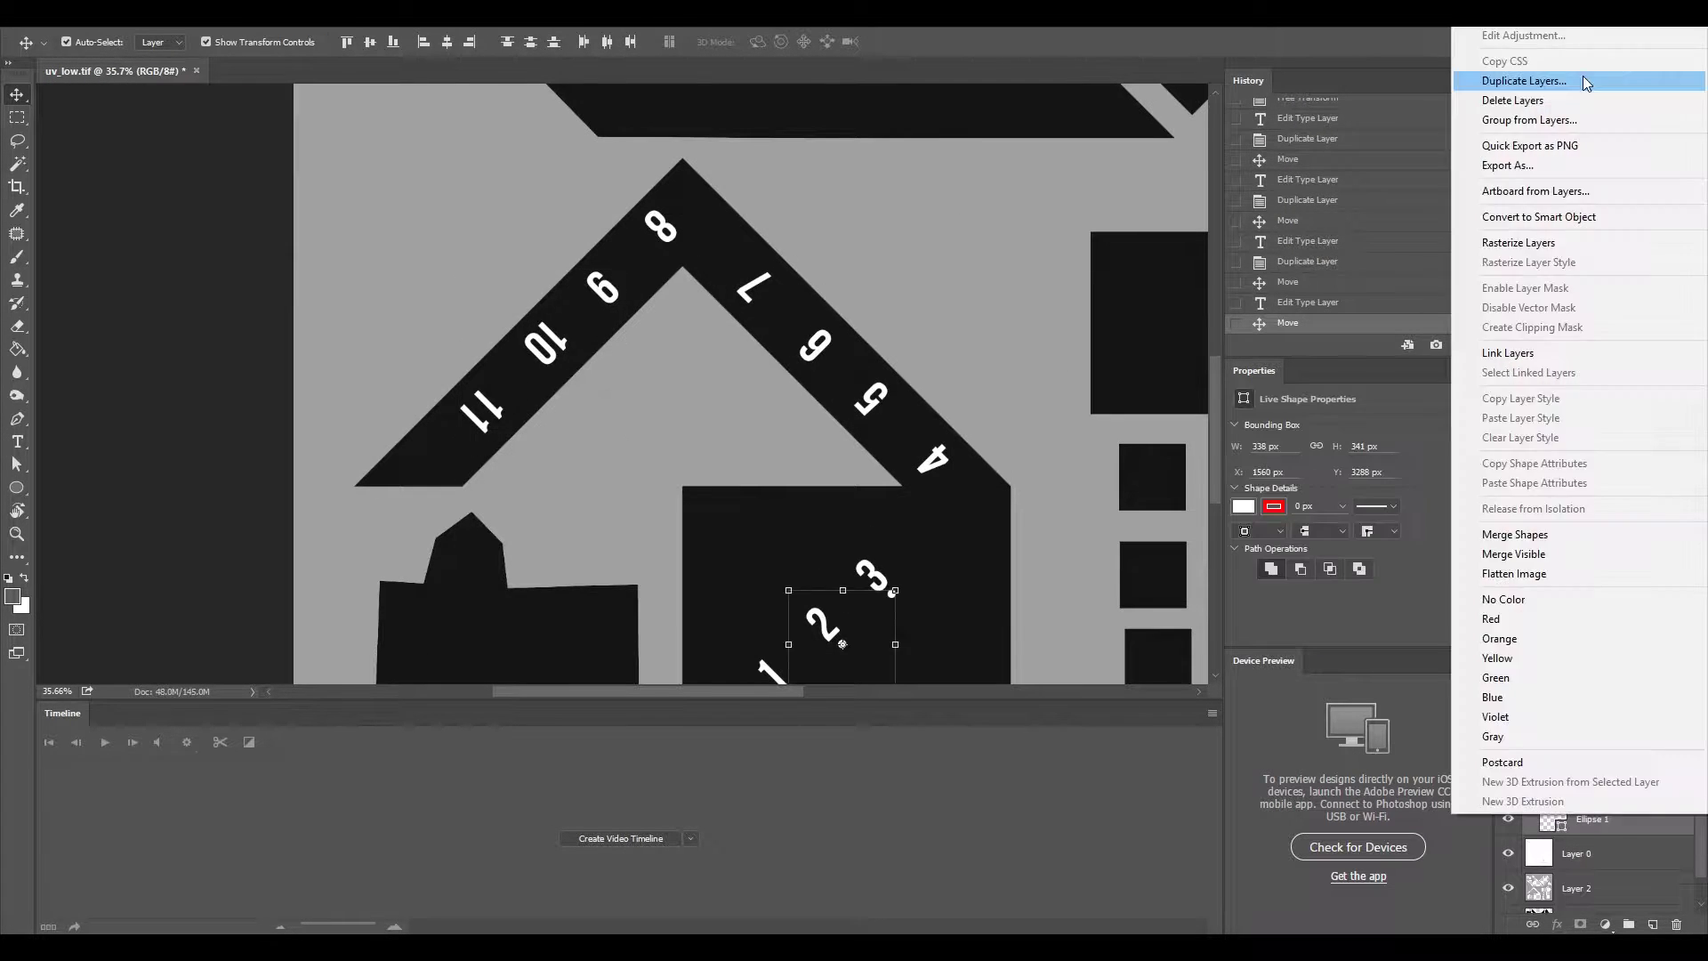
Step: Free Transform the dot beside 6 and the 4 numeral into place
{"action": "key", "text": "ctrl+t"}
{"action": "scroll", "coordinate": [831, 265], "scroll_direction": "up", "scroll_amount": 3, "text": "alt"}
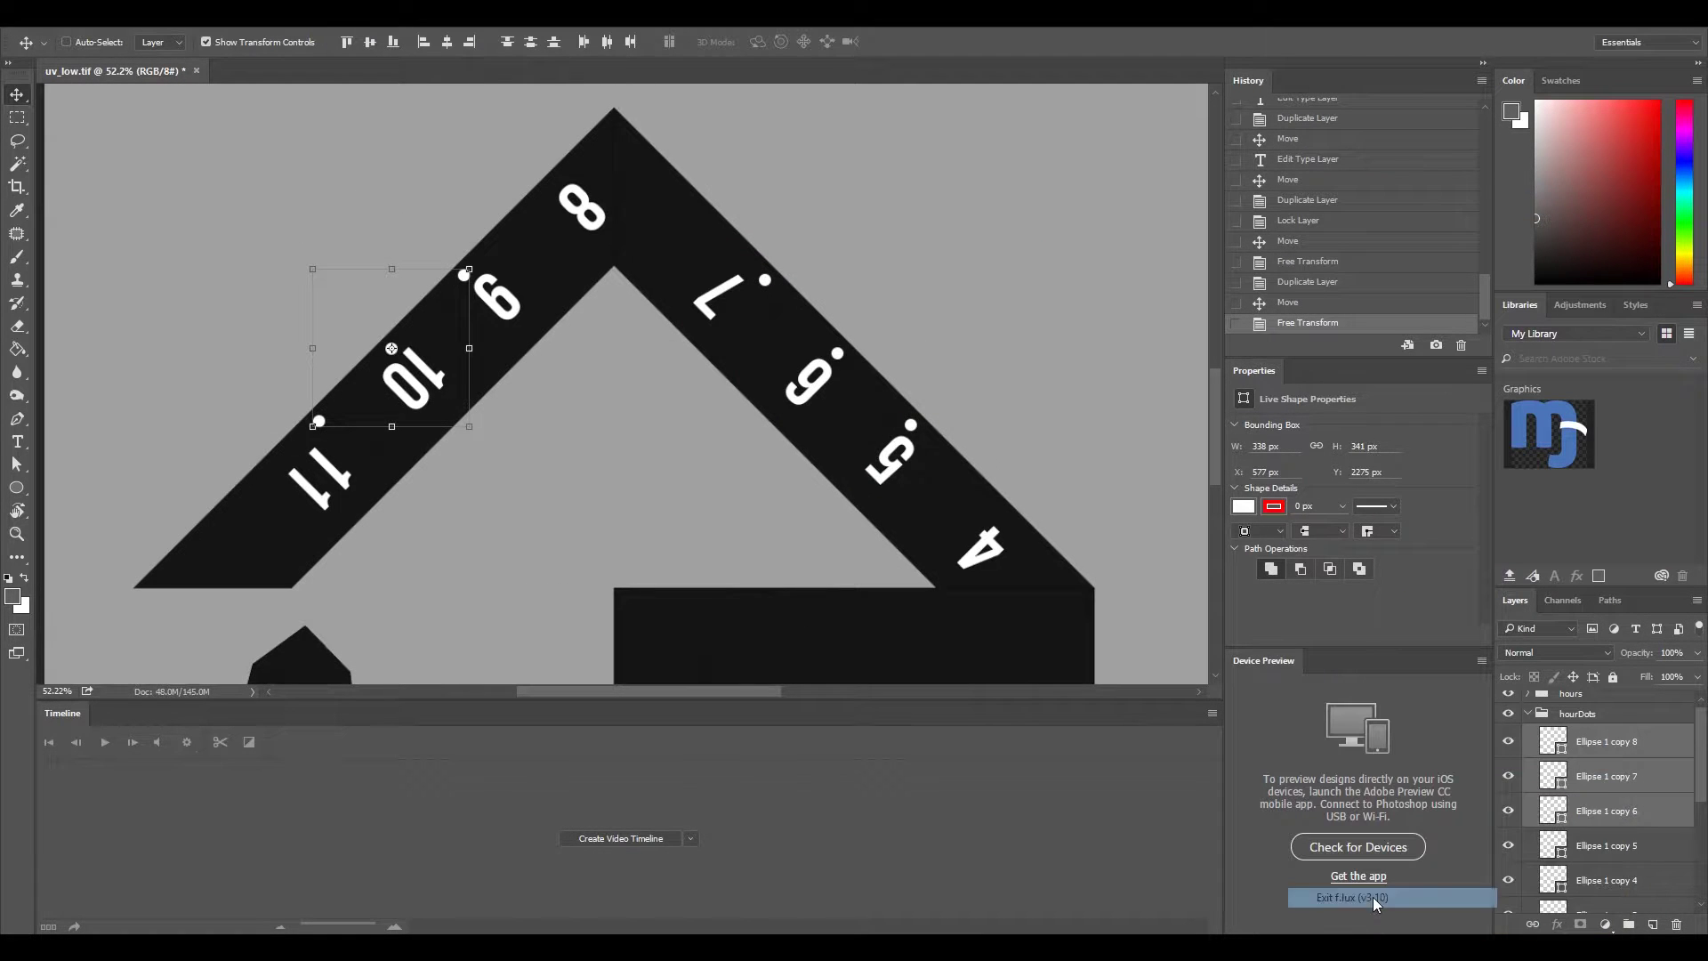
{"action": "scroll", "coordinate": [678, 586], "scroll_direction": "up", "scroll_amount": 3, "text": "alt"}
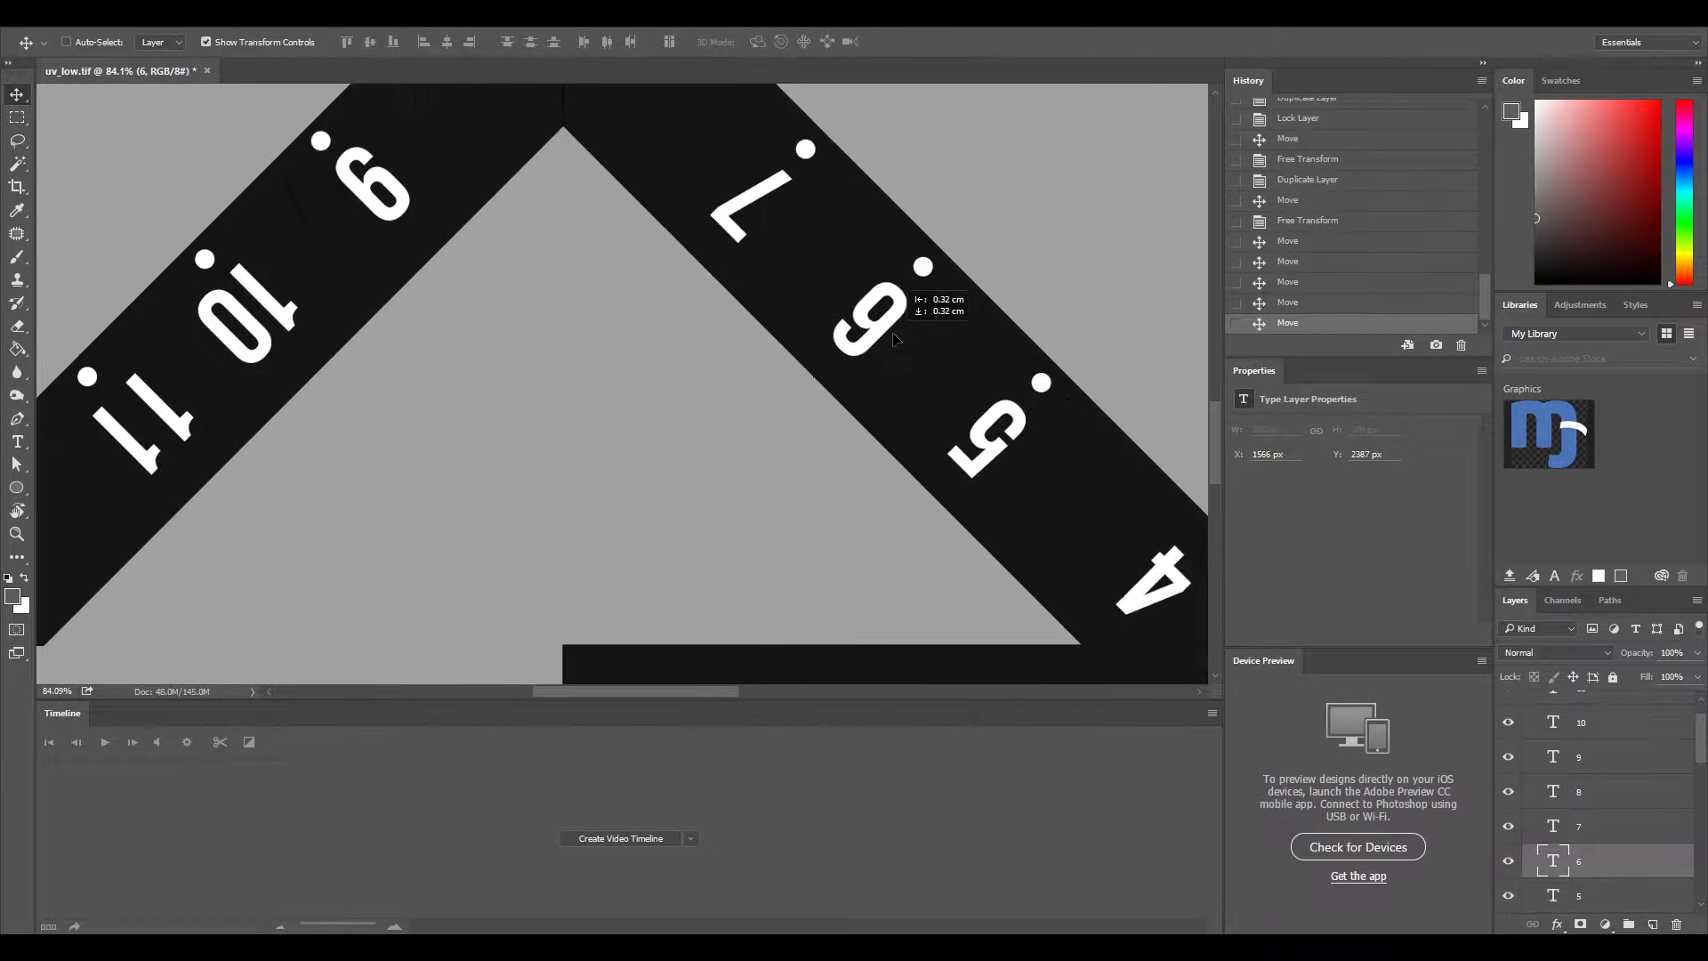
{"action": "key", "text": "ctrl+t"}
{"action": "scroll", "coordinate": [756, 356], "scroll_direction": "down", "scroll_amount": 3, "text": "alt"}
{"action": "scroll", "coordinate": [705, 300], "scroll_direction": "down", "scroll_amount": 1, "text": "alt"}
Step: Save the texture as diffuse.tif
{"action": "key", "text": "ctrl+shift+s"}
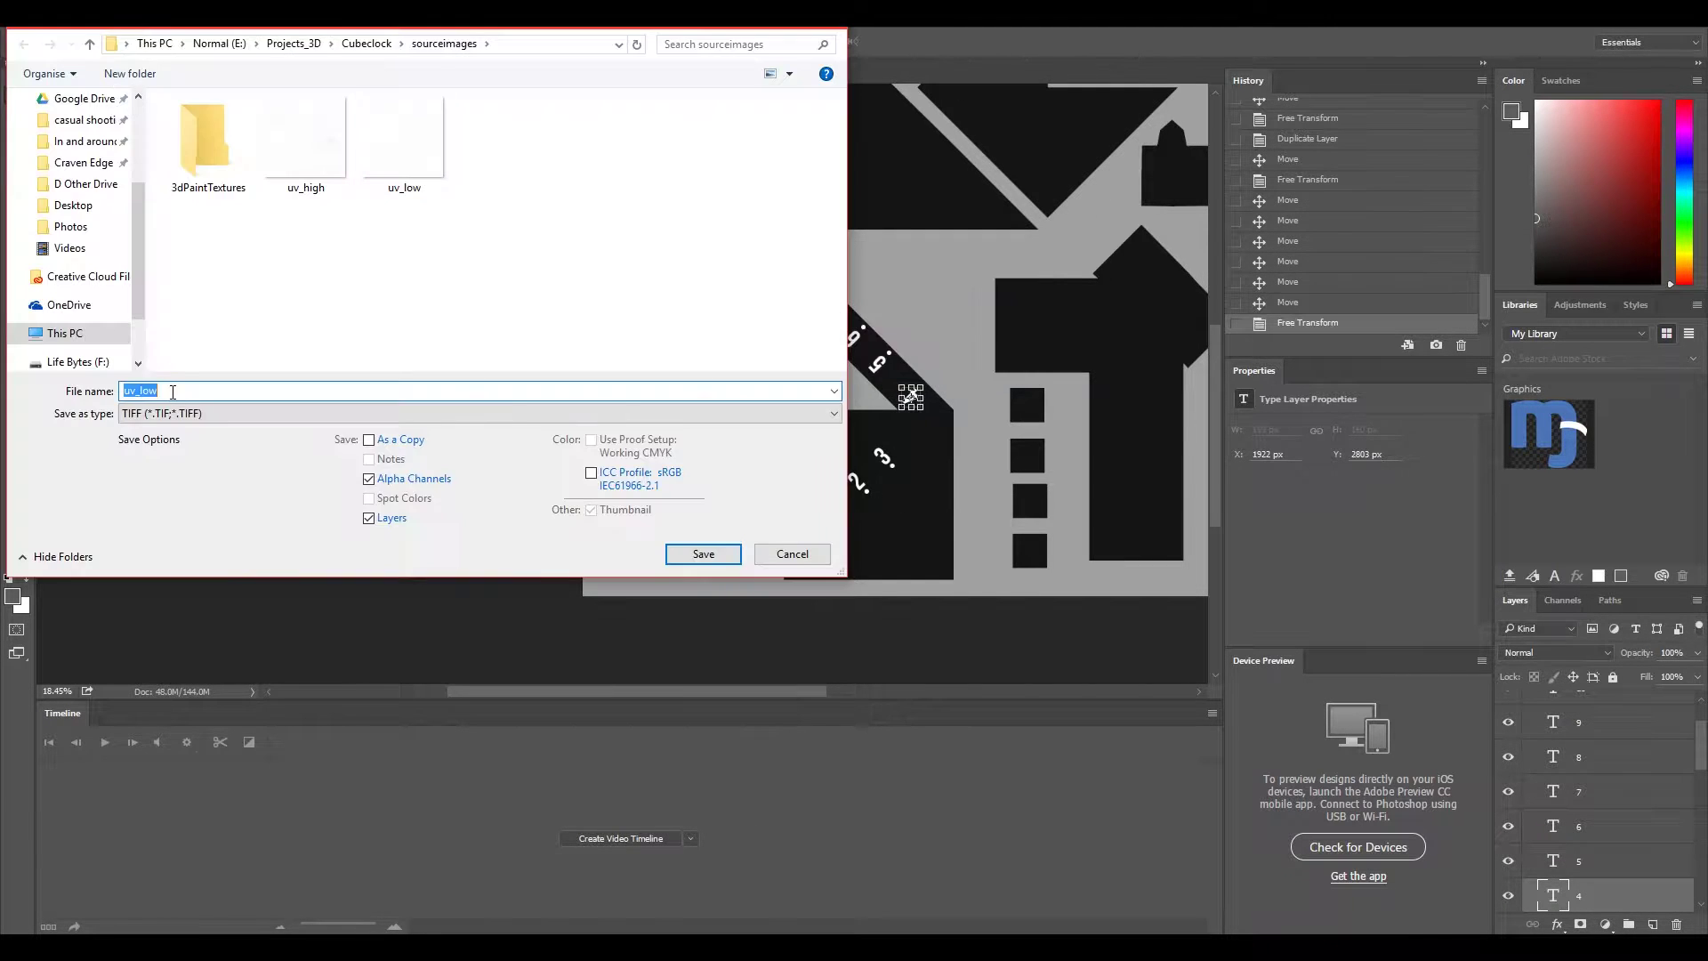
{"action": "type", "text": "diffuse"}
{"action": "key", "text": "Return"}
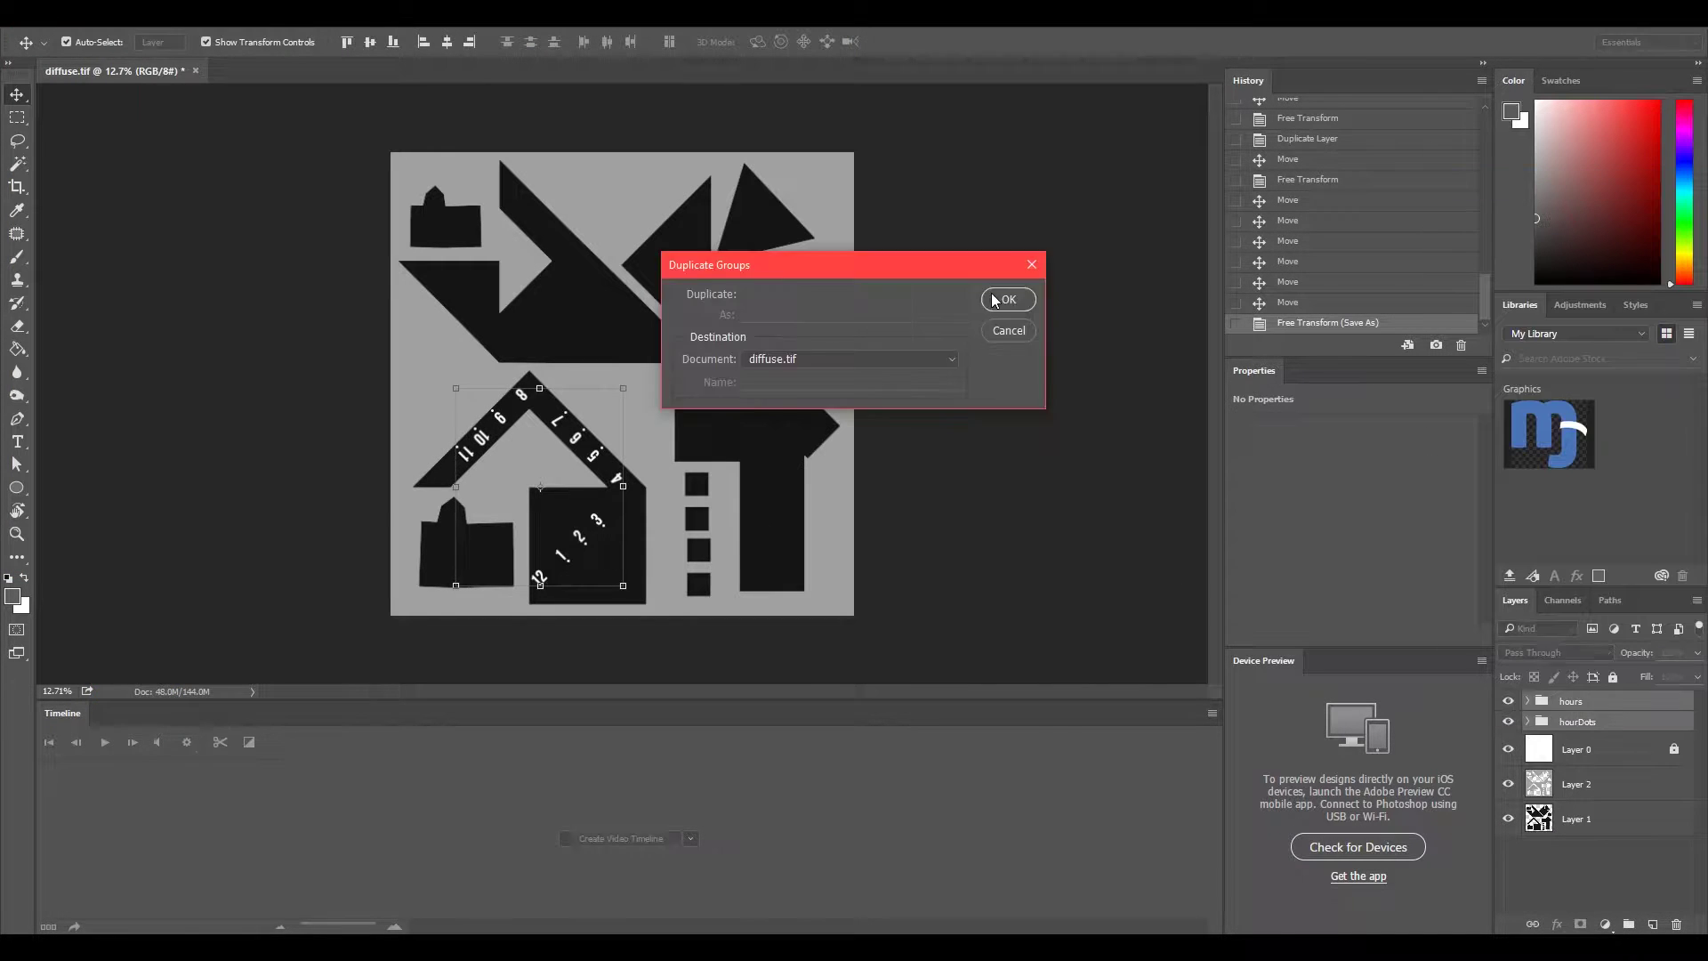
Step: Copy the numeral groups into diffuse.tif, rename the group 'minute' and edit the 25 layer
{"action": "left_click", "coordinate": [994, 300]}
{"action": "double_click", "coordinate": [1570, 701]}
{"action": "type", "text": "minute"}
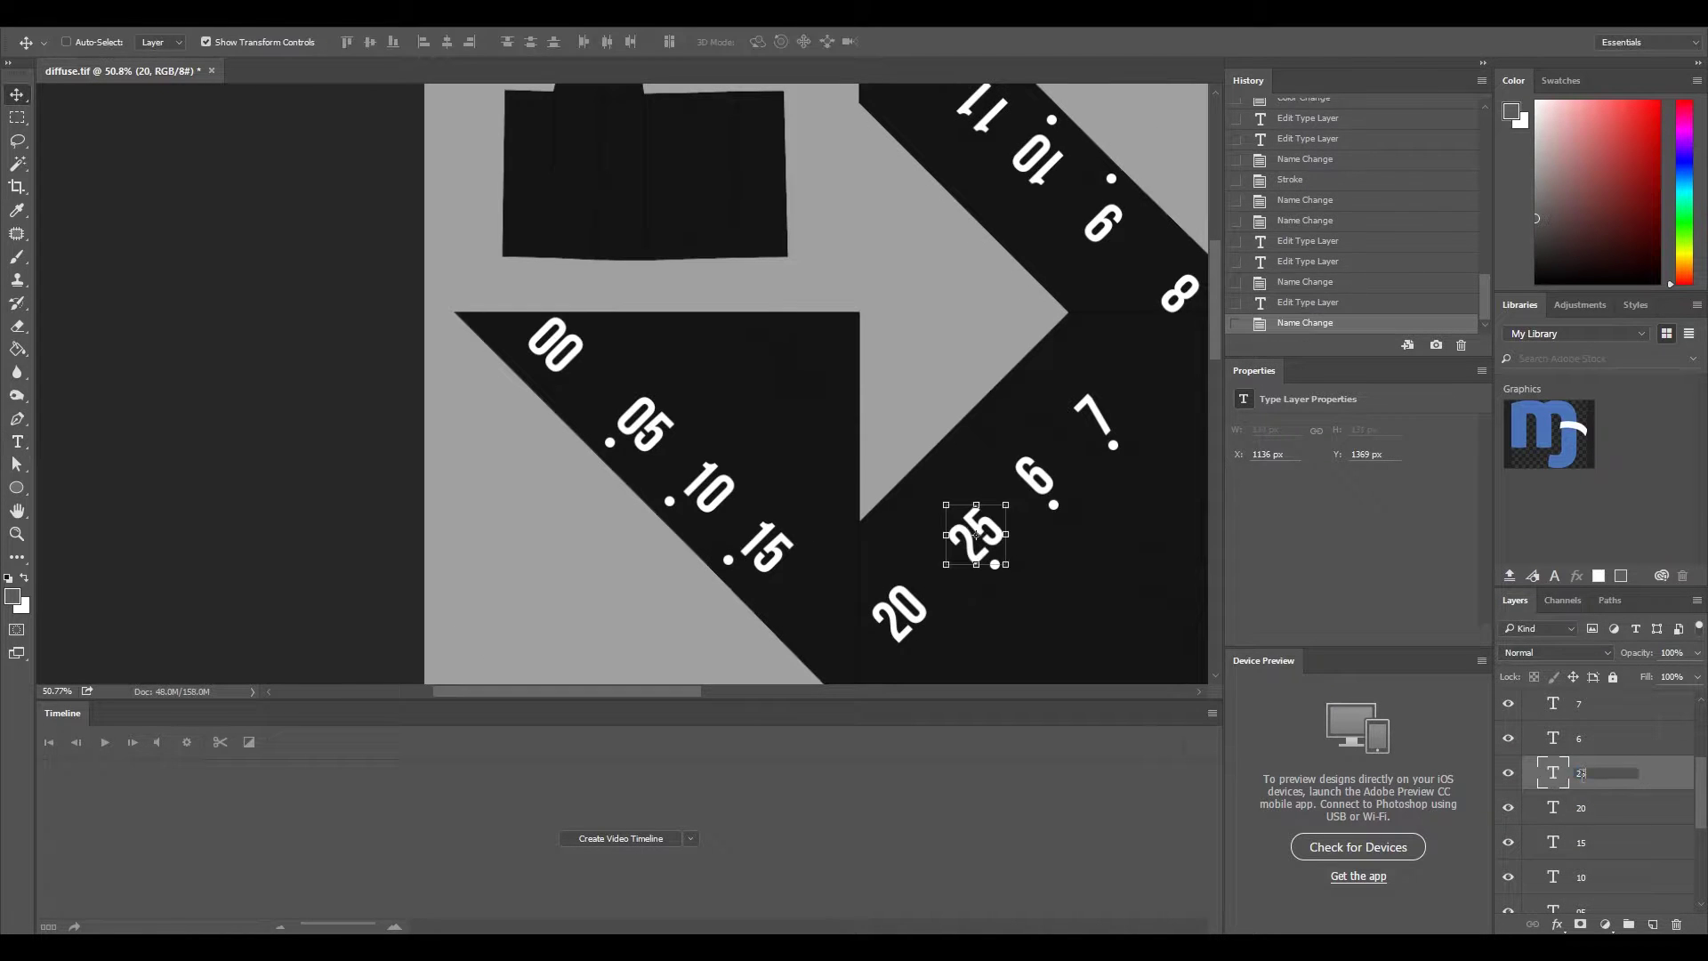
{"action": "left_click", "coordinate": [1557, 738]}
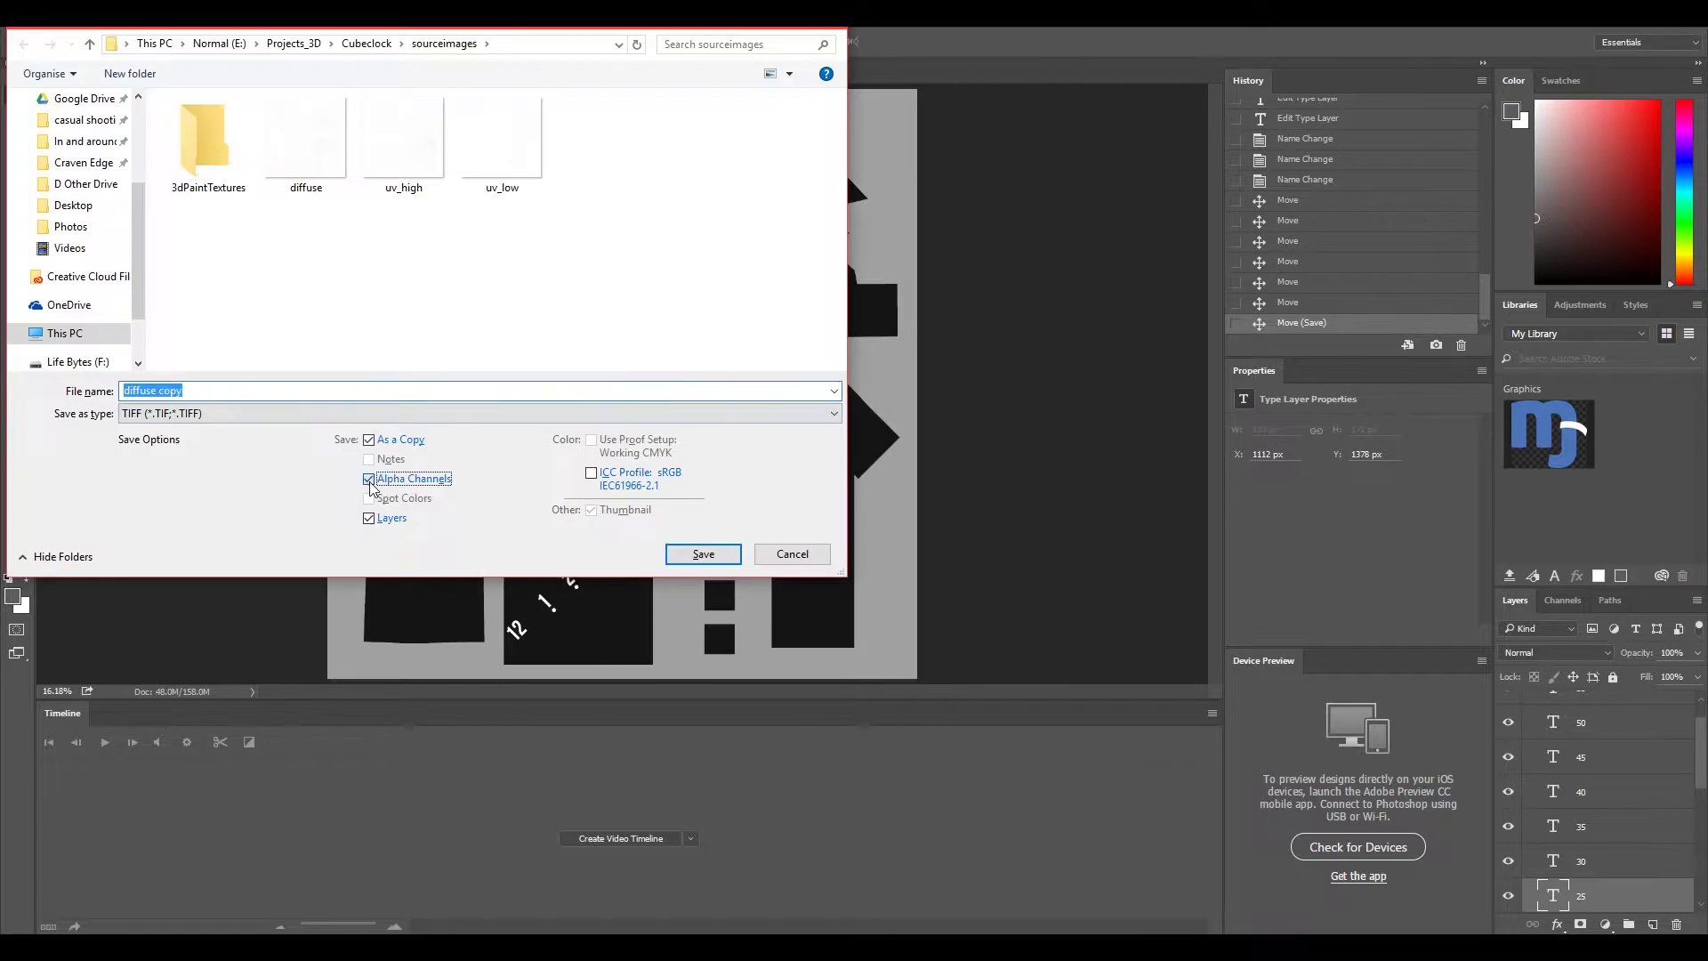
Step: Save diffuse.tif without alpha channels and orbit Maya's cube to view the numerals
{"action": "left_click", "coordinate": [368, 479]}
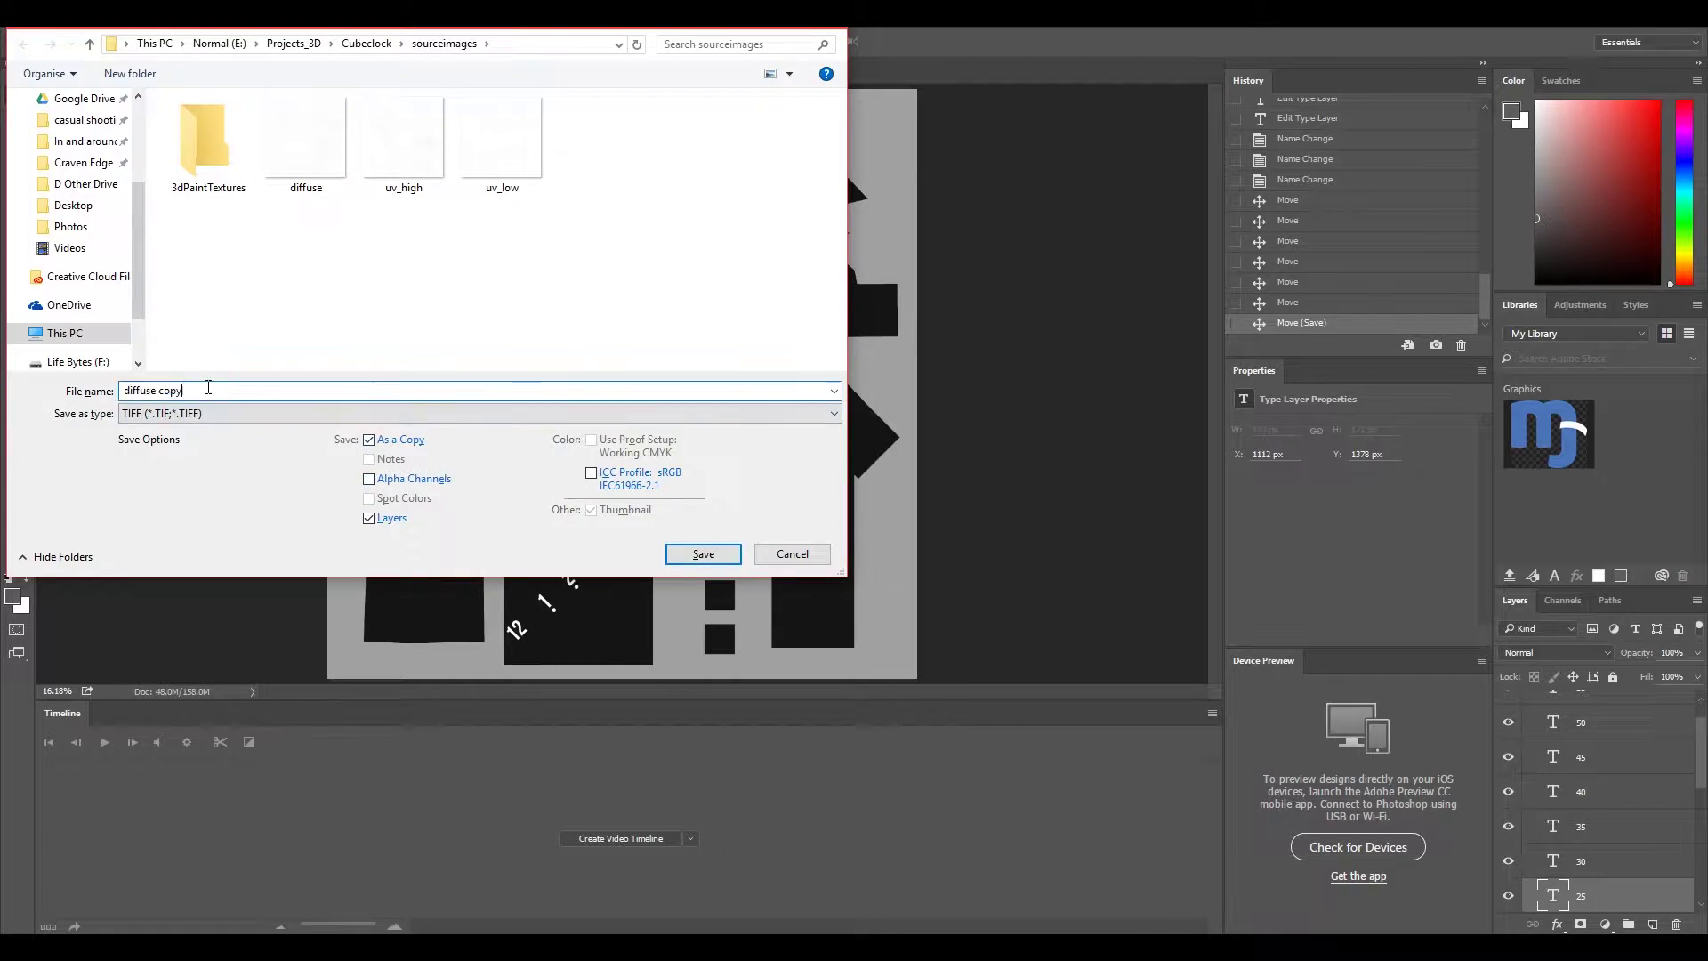
{"action": "type", "text": "diffuse"}
{"action": "key", "text": "Return"}
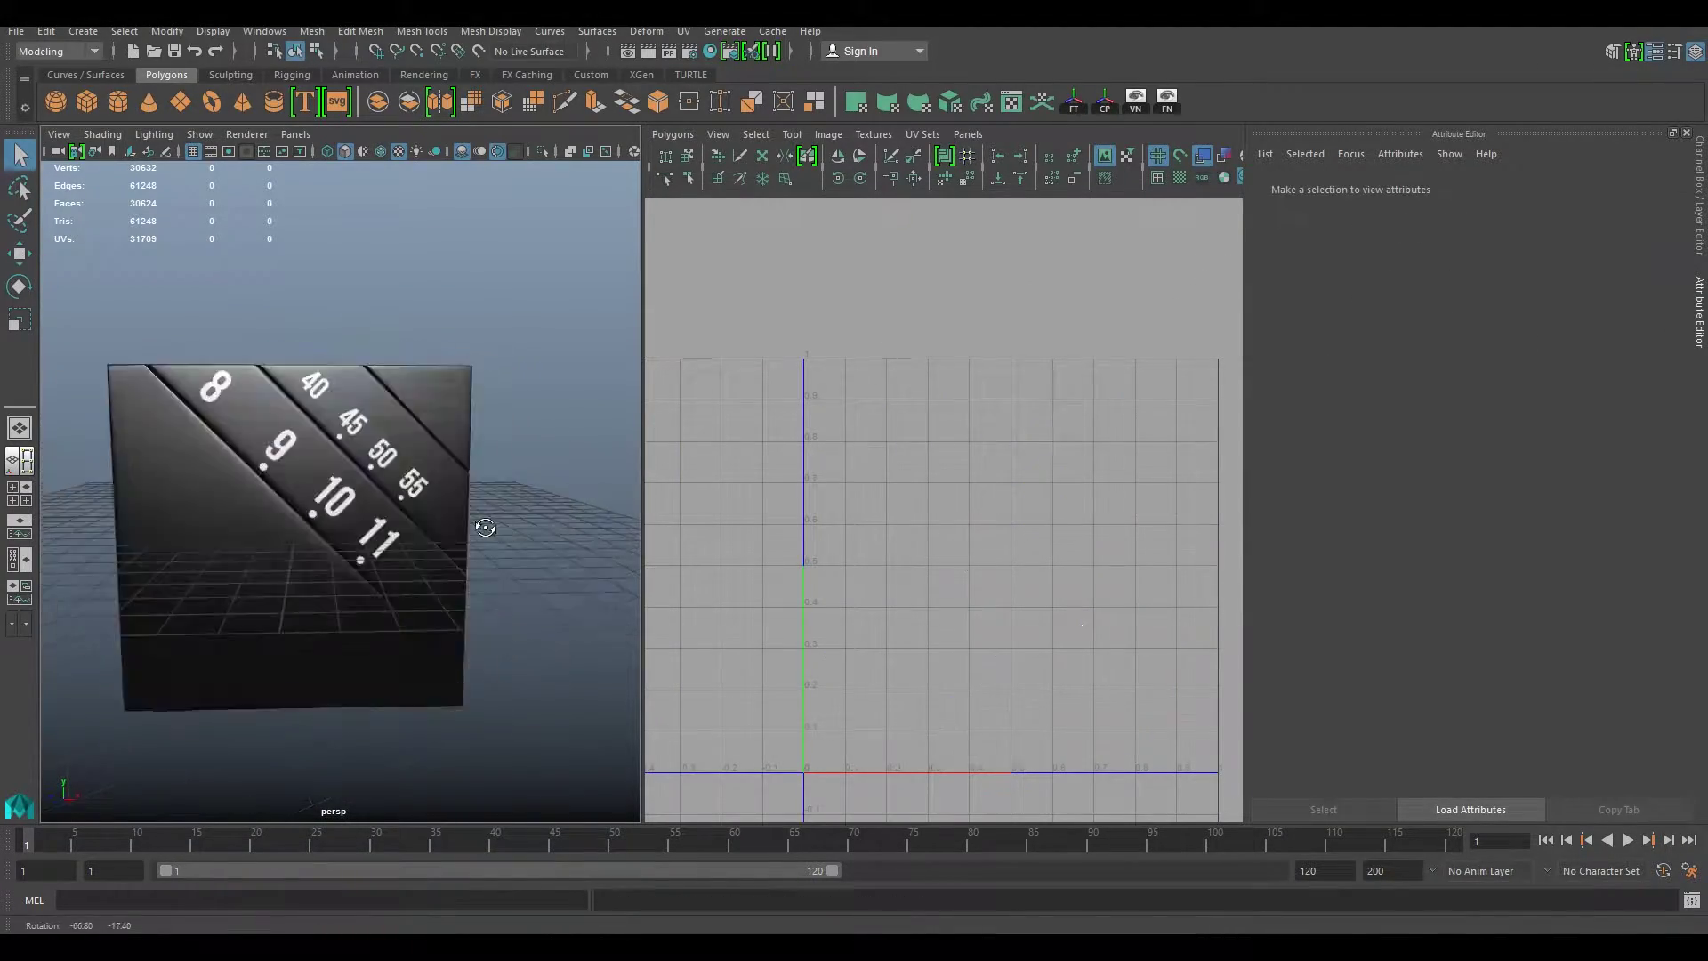
{"action": "left_click_drag", "start_coordinate": [485, 528], "coordinate": [373, 498], "text": "alt"}
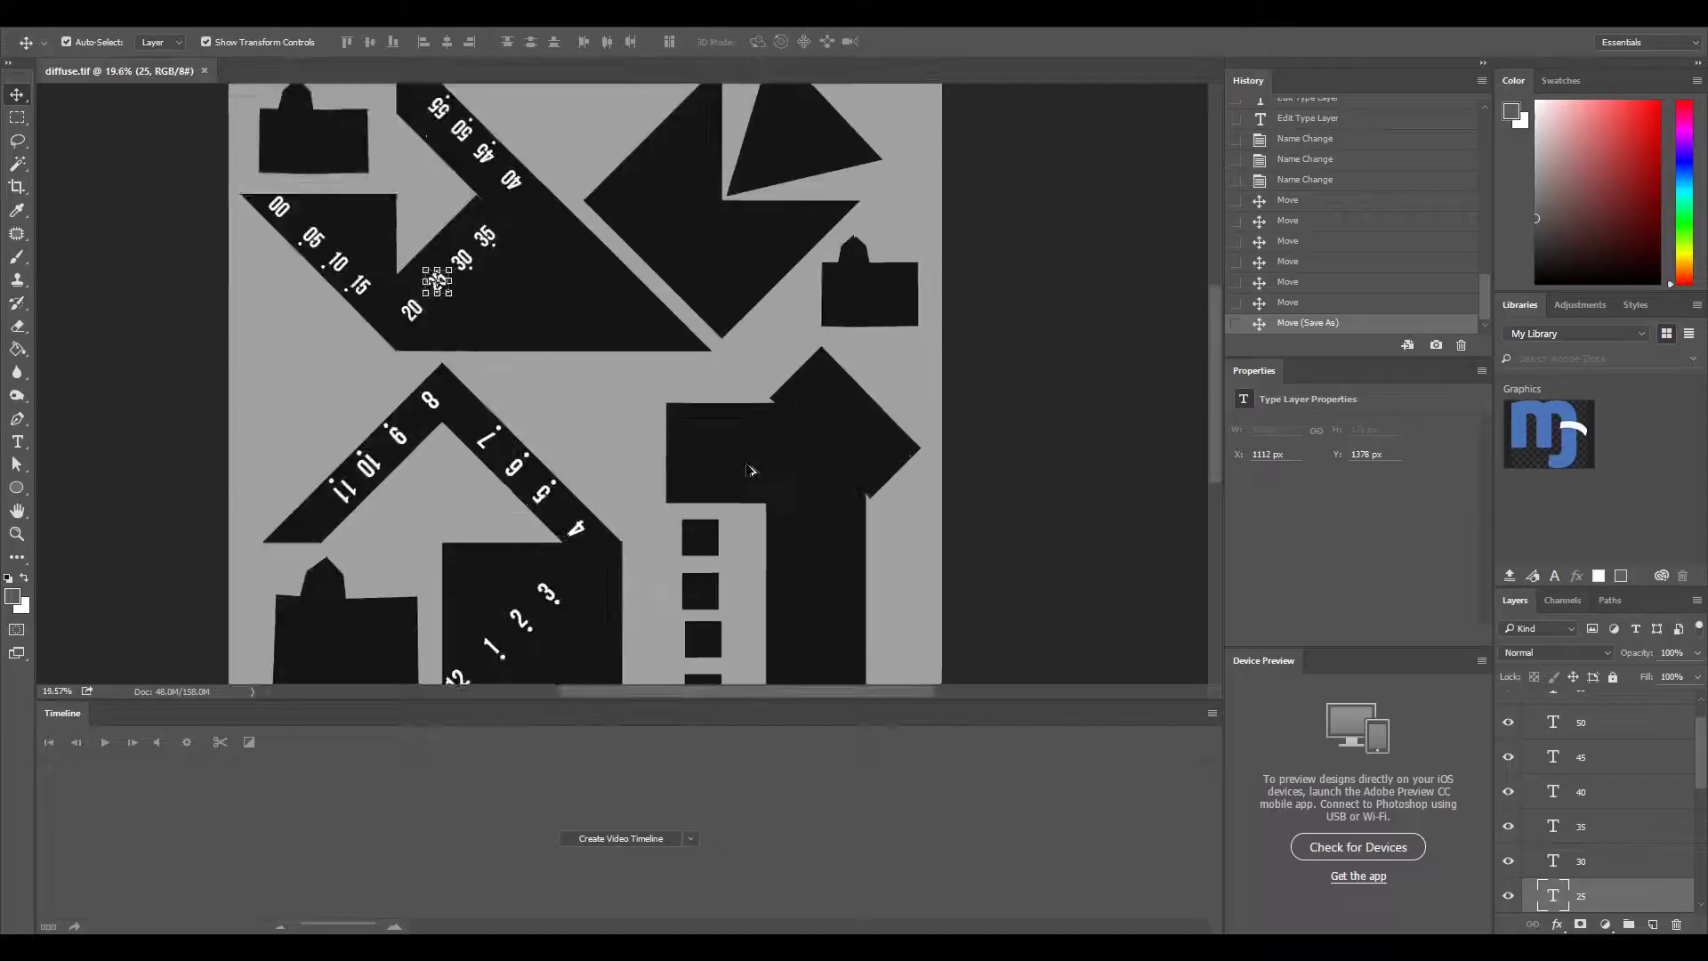
{"action": "scroll", "coordinate": [751, 468], "scroll_direction": "up", "scroll_amount": 5, "text": "alt"}
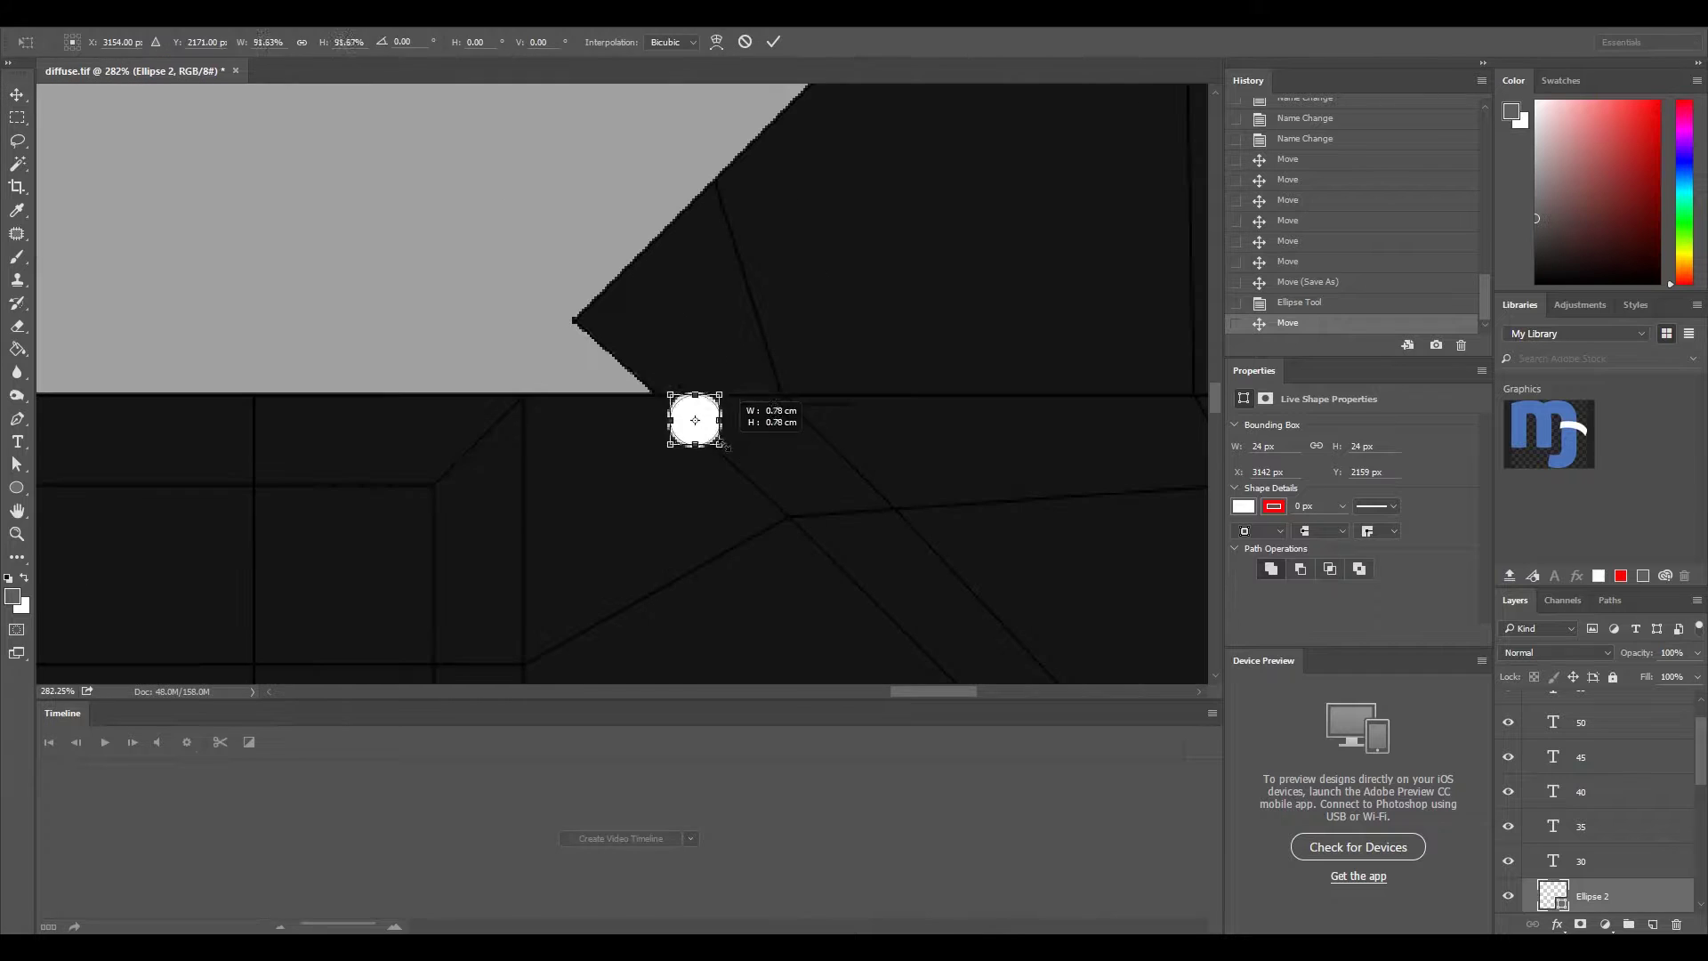
Step: Confirm overwriting diffuse.tif with the new white dot and line
{"action": "scroll", "coordinate": [272, 309], "scroll_direction": "down", "scroll_amount": 5, "text": "alt"}
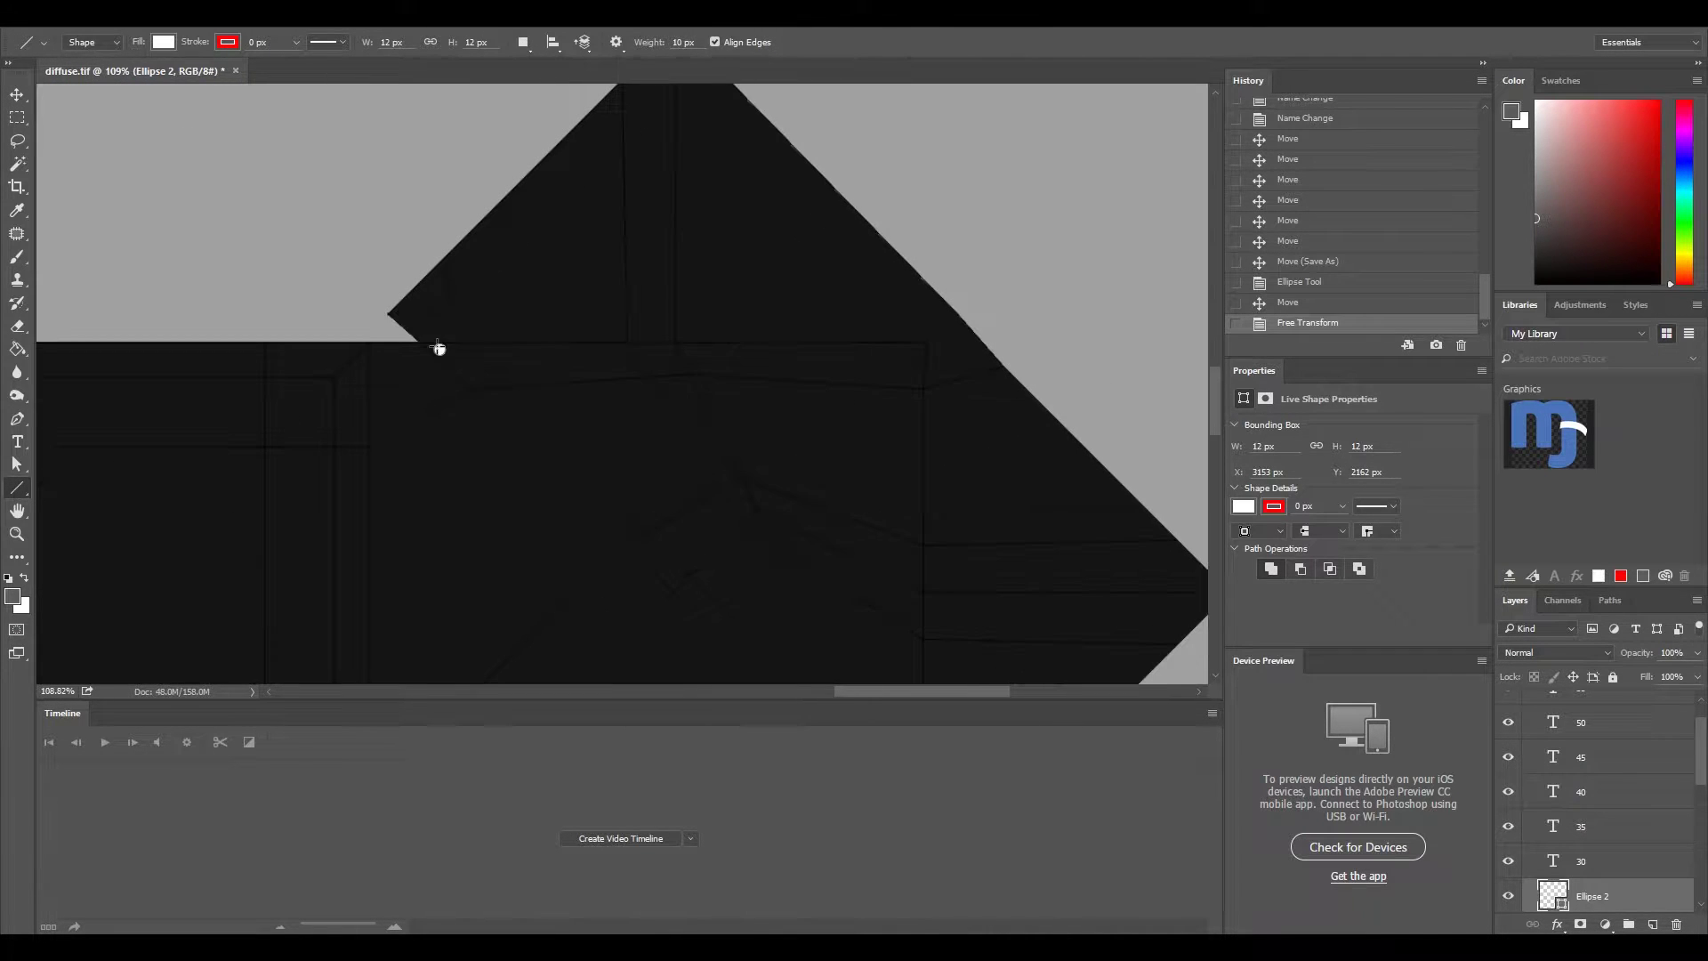
{"action": "scroll", "coordinate": [364, 354], "scroll_direction": "up", "scroll_amount": 2, "text": "alt"}
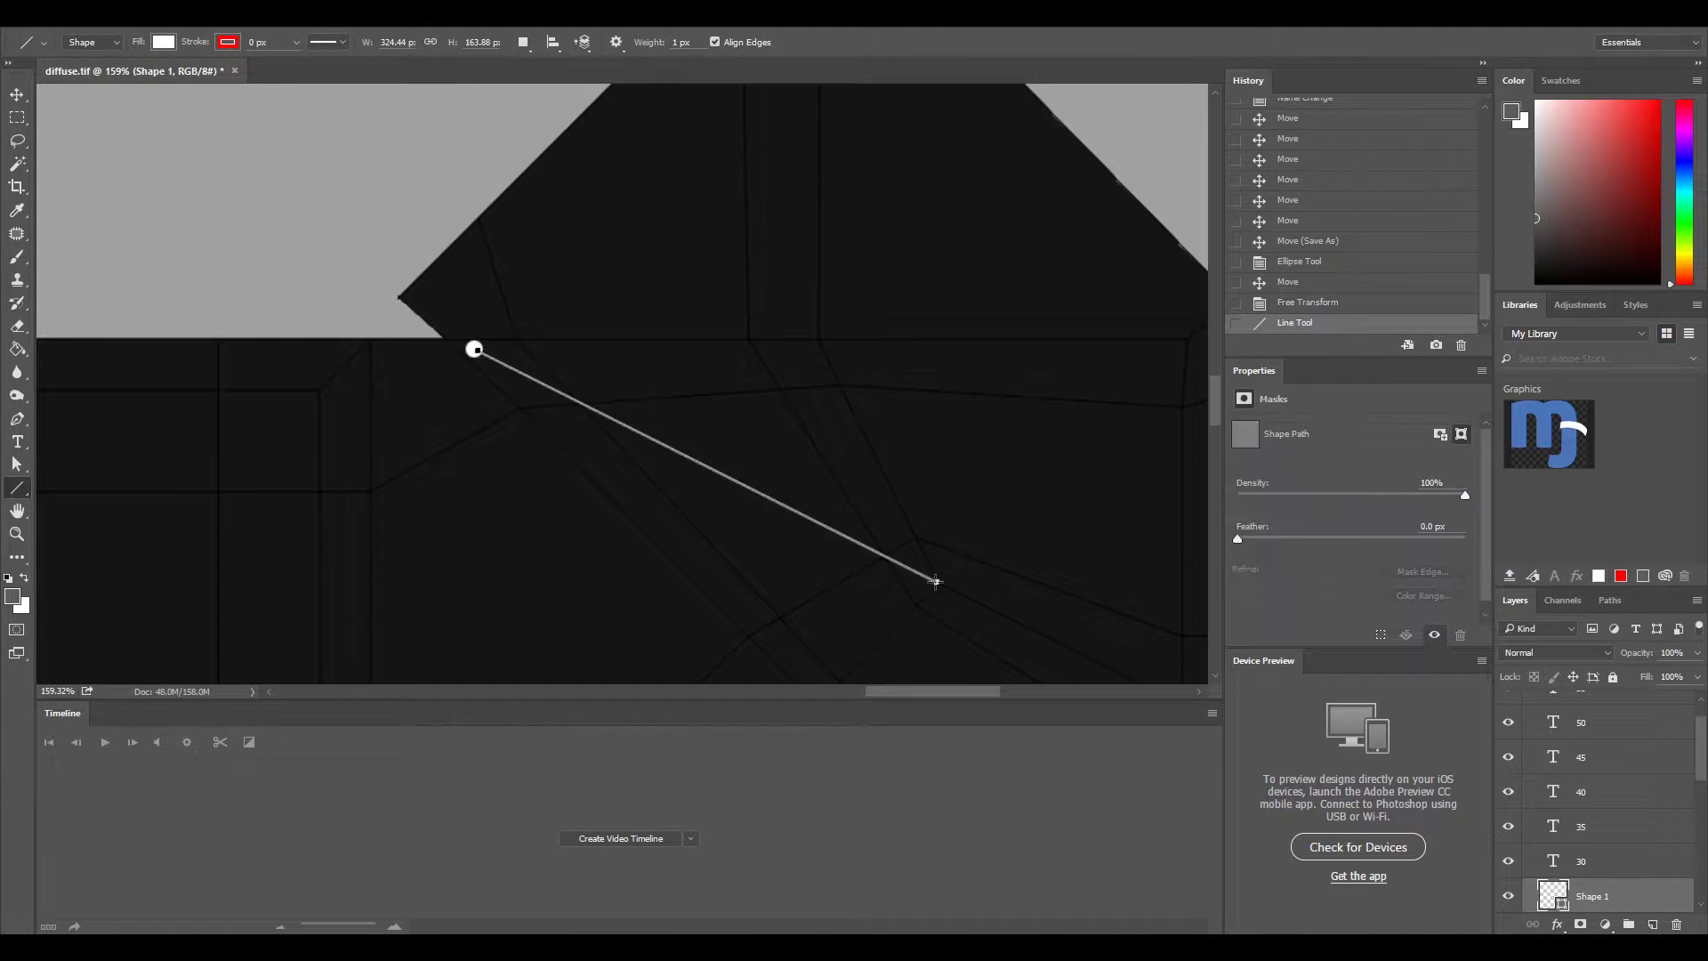
{"action": "left_click", "coordinate": [909, 481]}
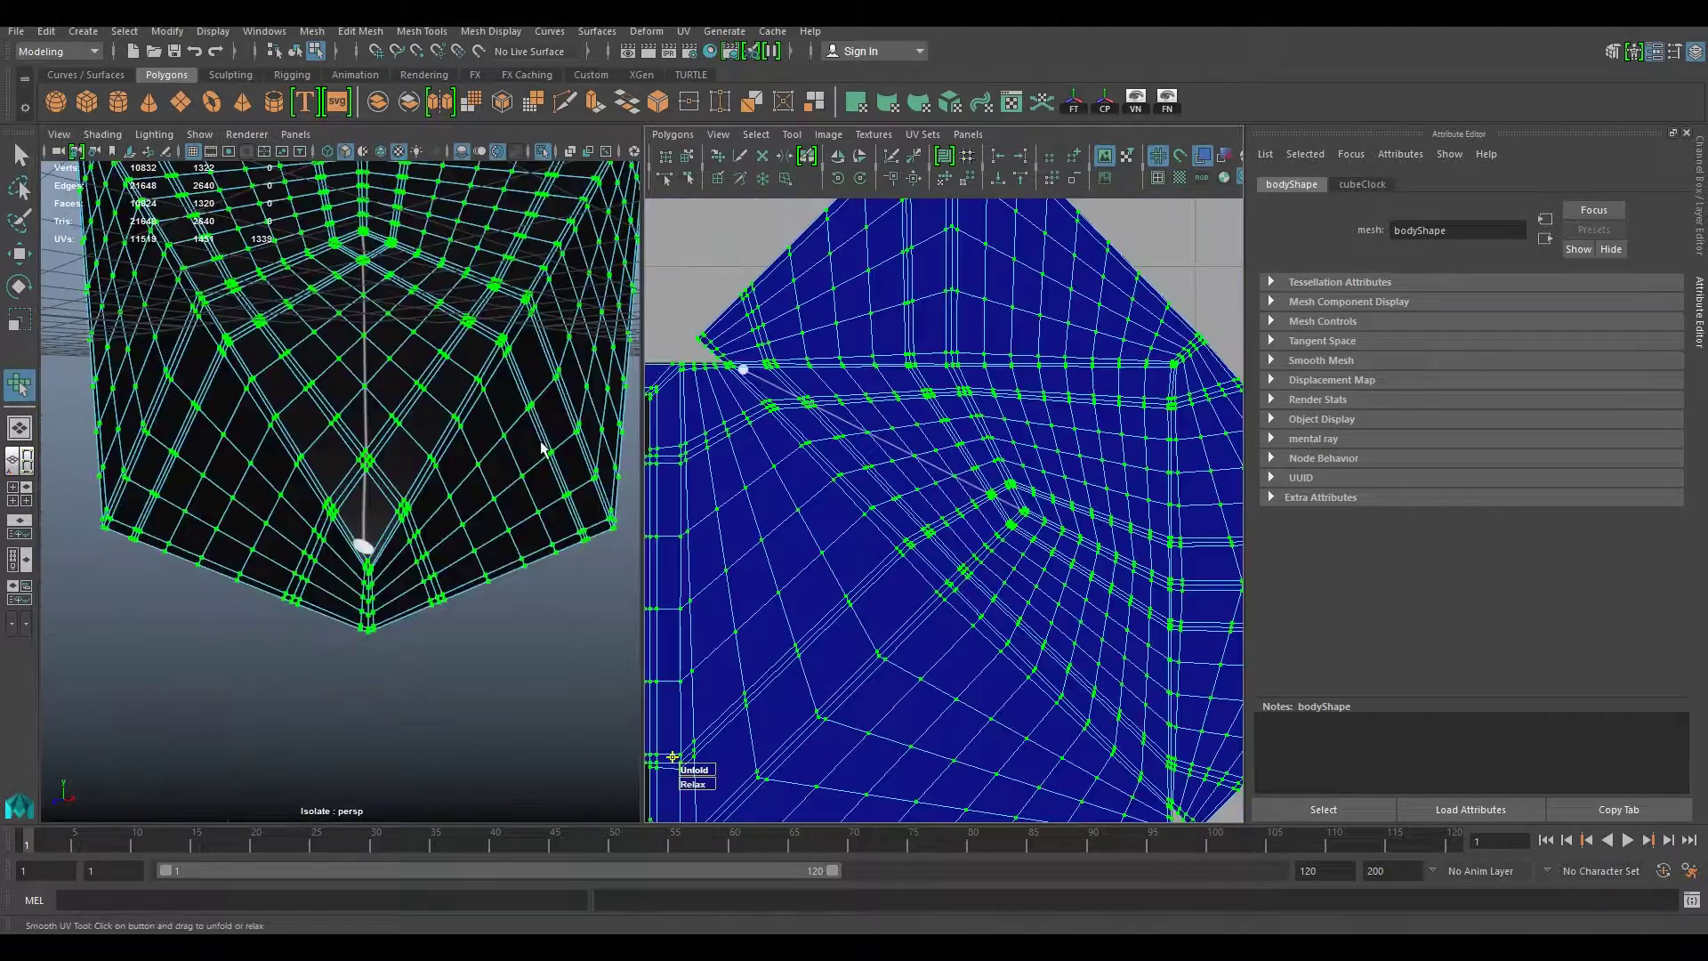
Step: Draw a white edge line in diffuse.tif, save, and enable Gaussian Pre Filter on the texture
{"action": "right_click_drag", "start_coordinate": [709, 318], "coordinate": [861, 415]}
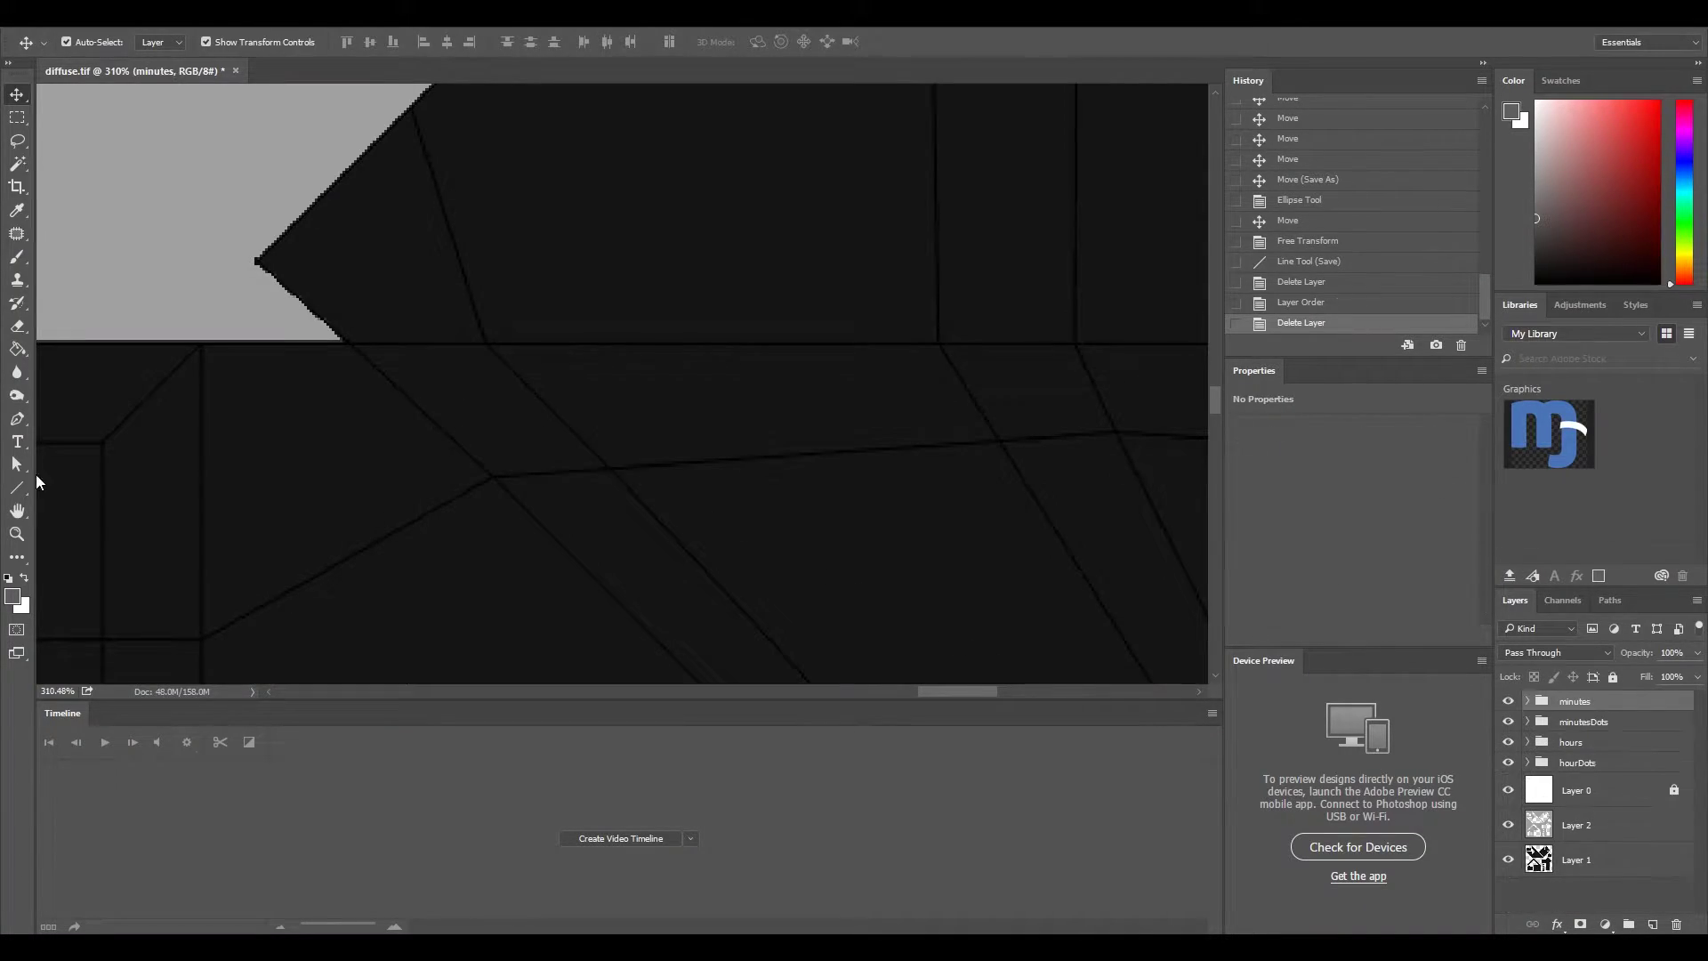
{"action": "left_click", "coordinate": [17, 487]}
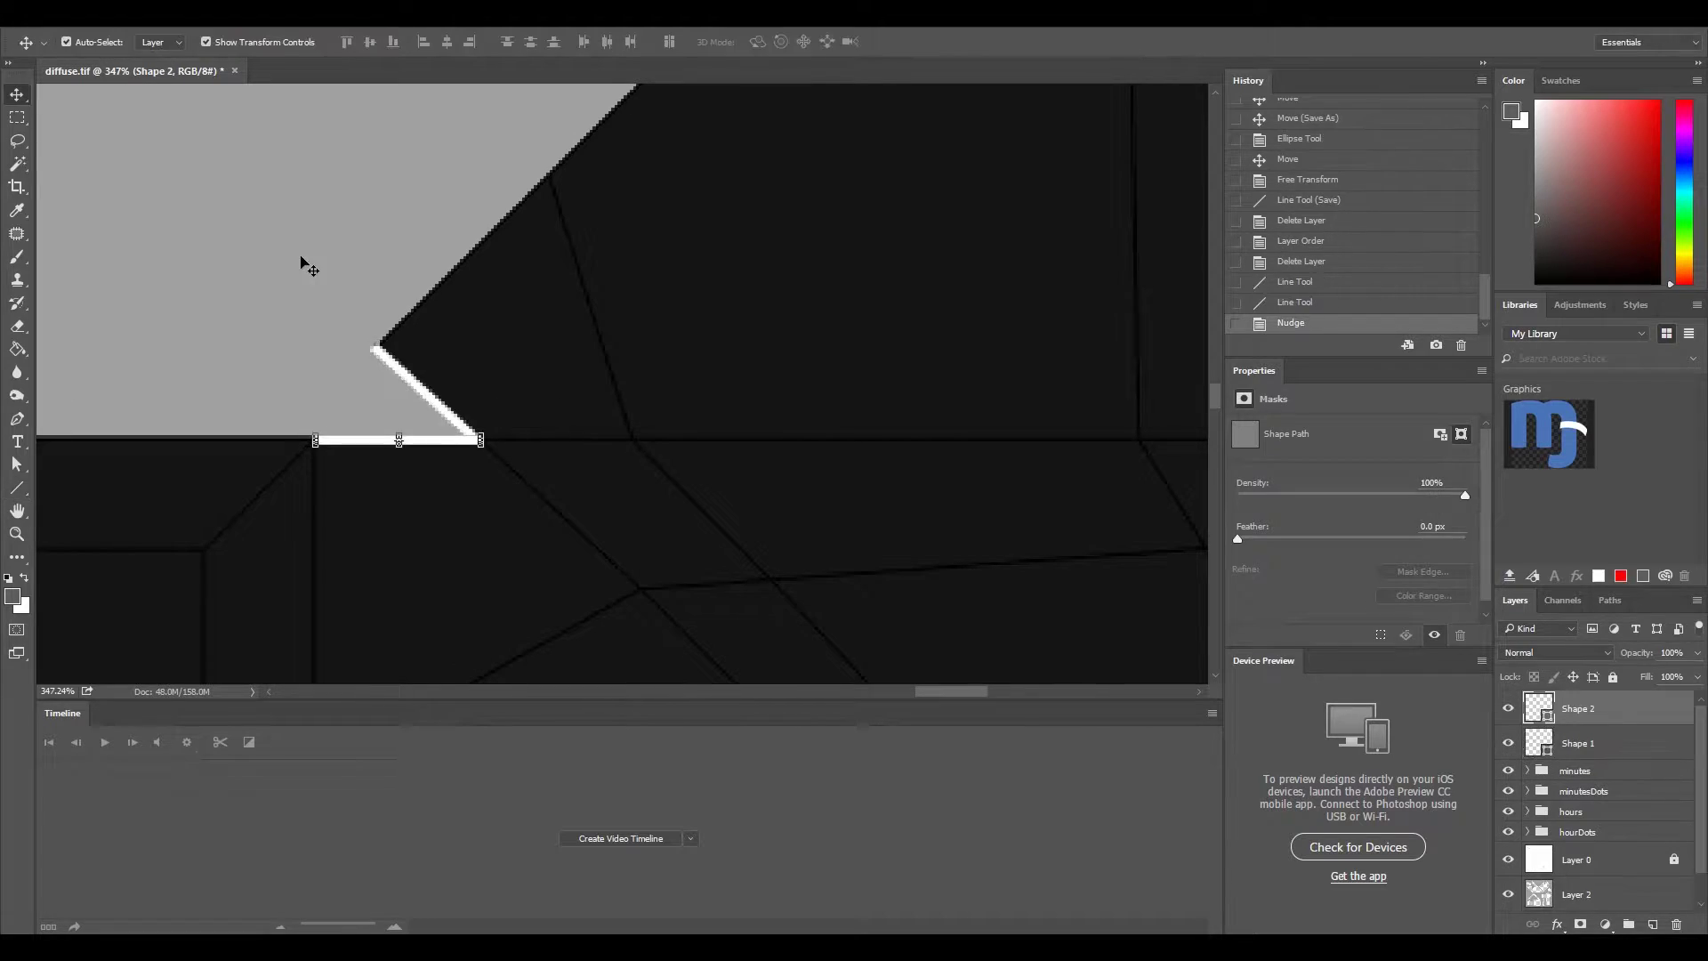
{"action": "key", "text": "ctrl+s"}
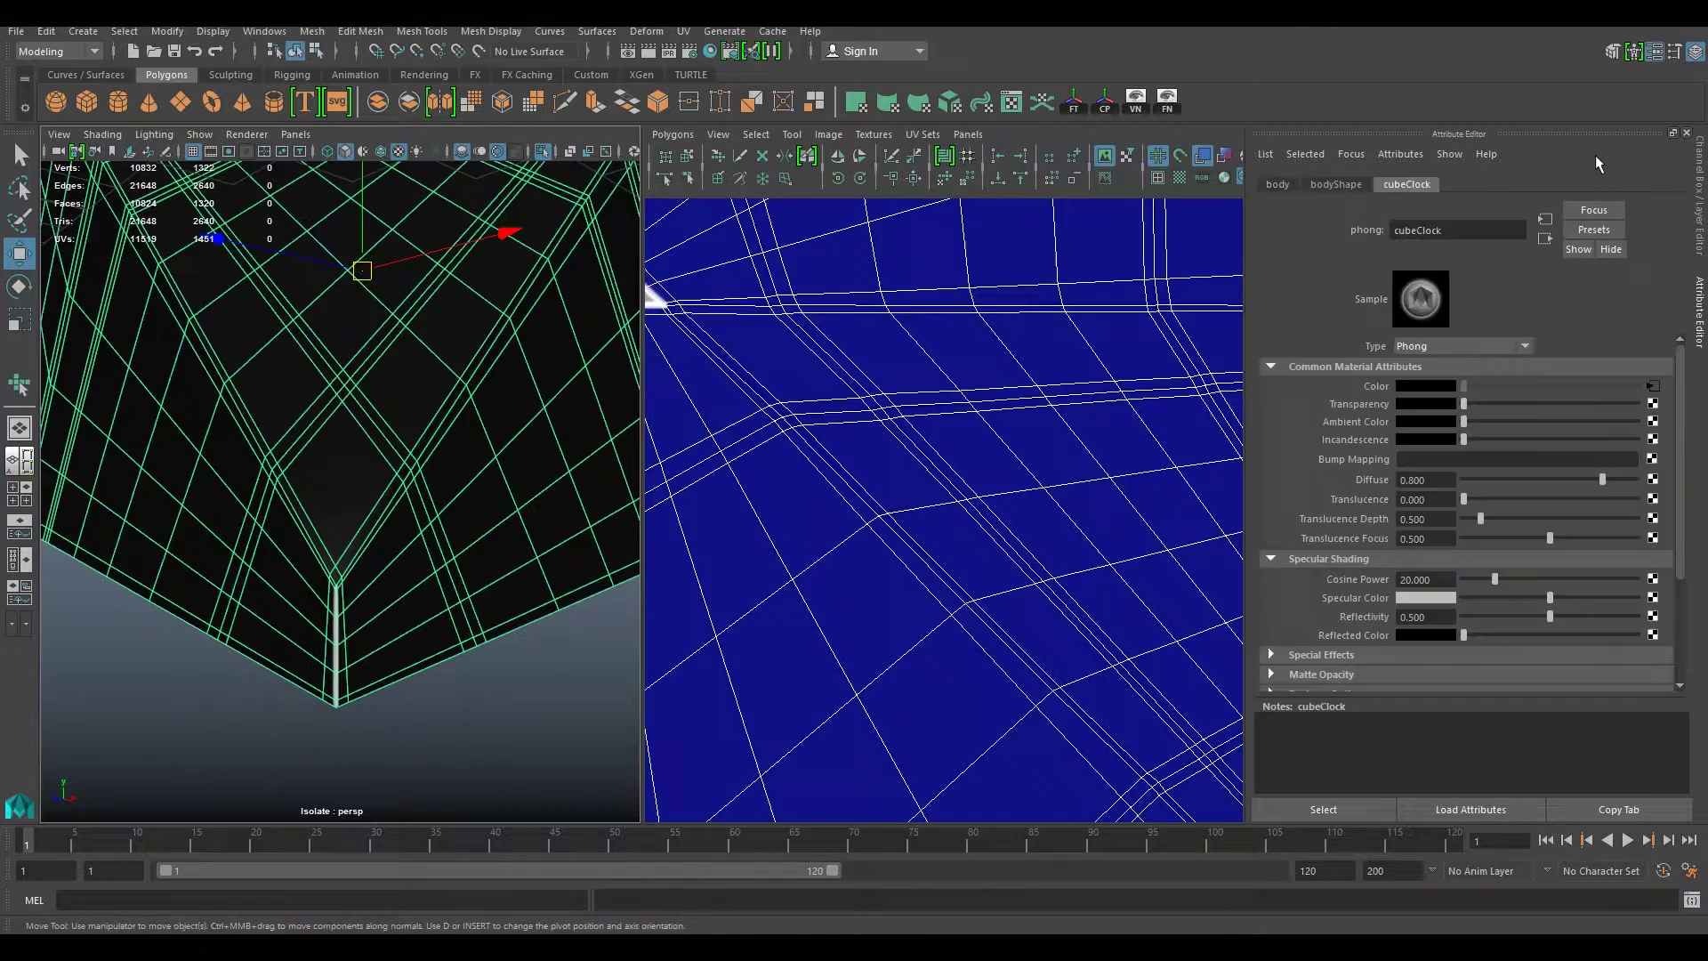
{"action": "left_click", "coordinate": [1421, 455]}
{"action": "left_click", "coordinate": [1403, 384]}
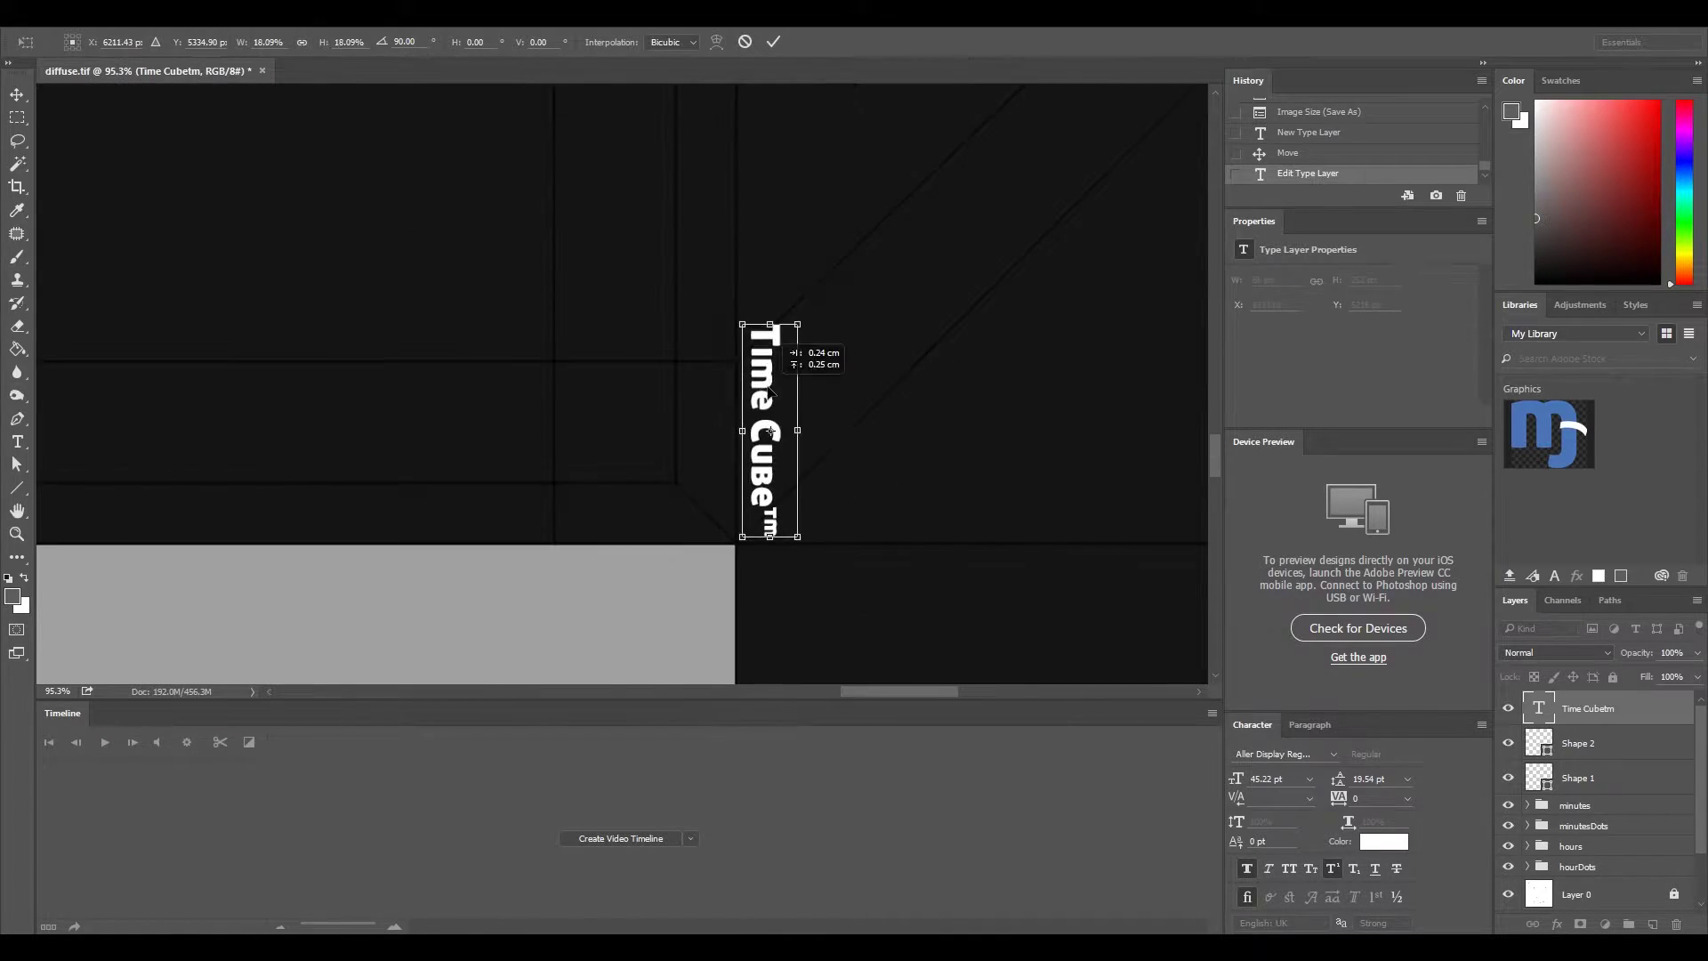
Step: Apply the 90° label rotation and save the texture over diffuse.tif
{"action": "key", "text": "Return"}
{"action": "key", "text": "ctrl+shift+s"}
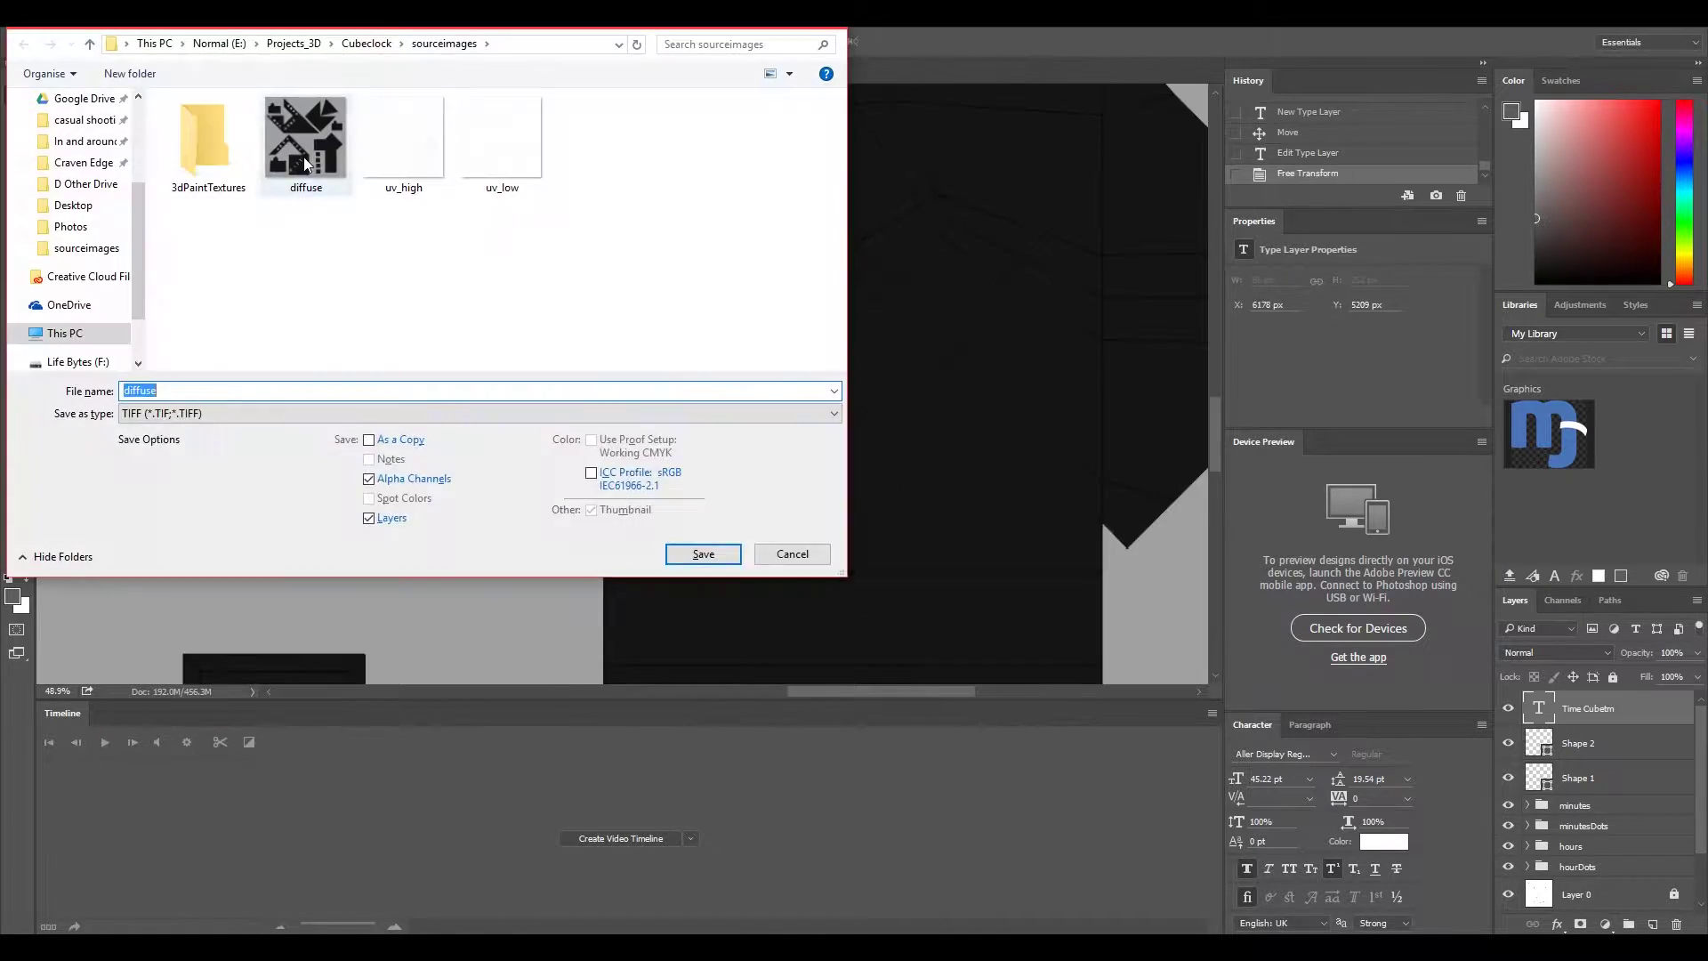
{"action": "left_click", "coordinate": [895, 478]}
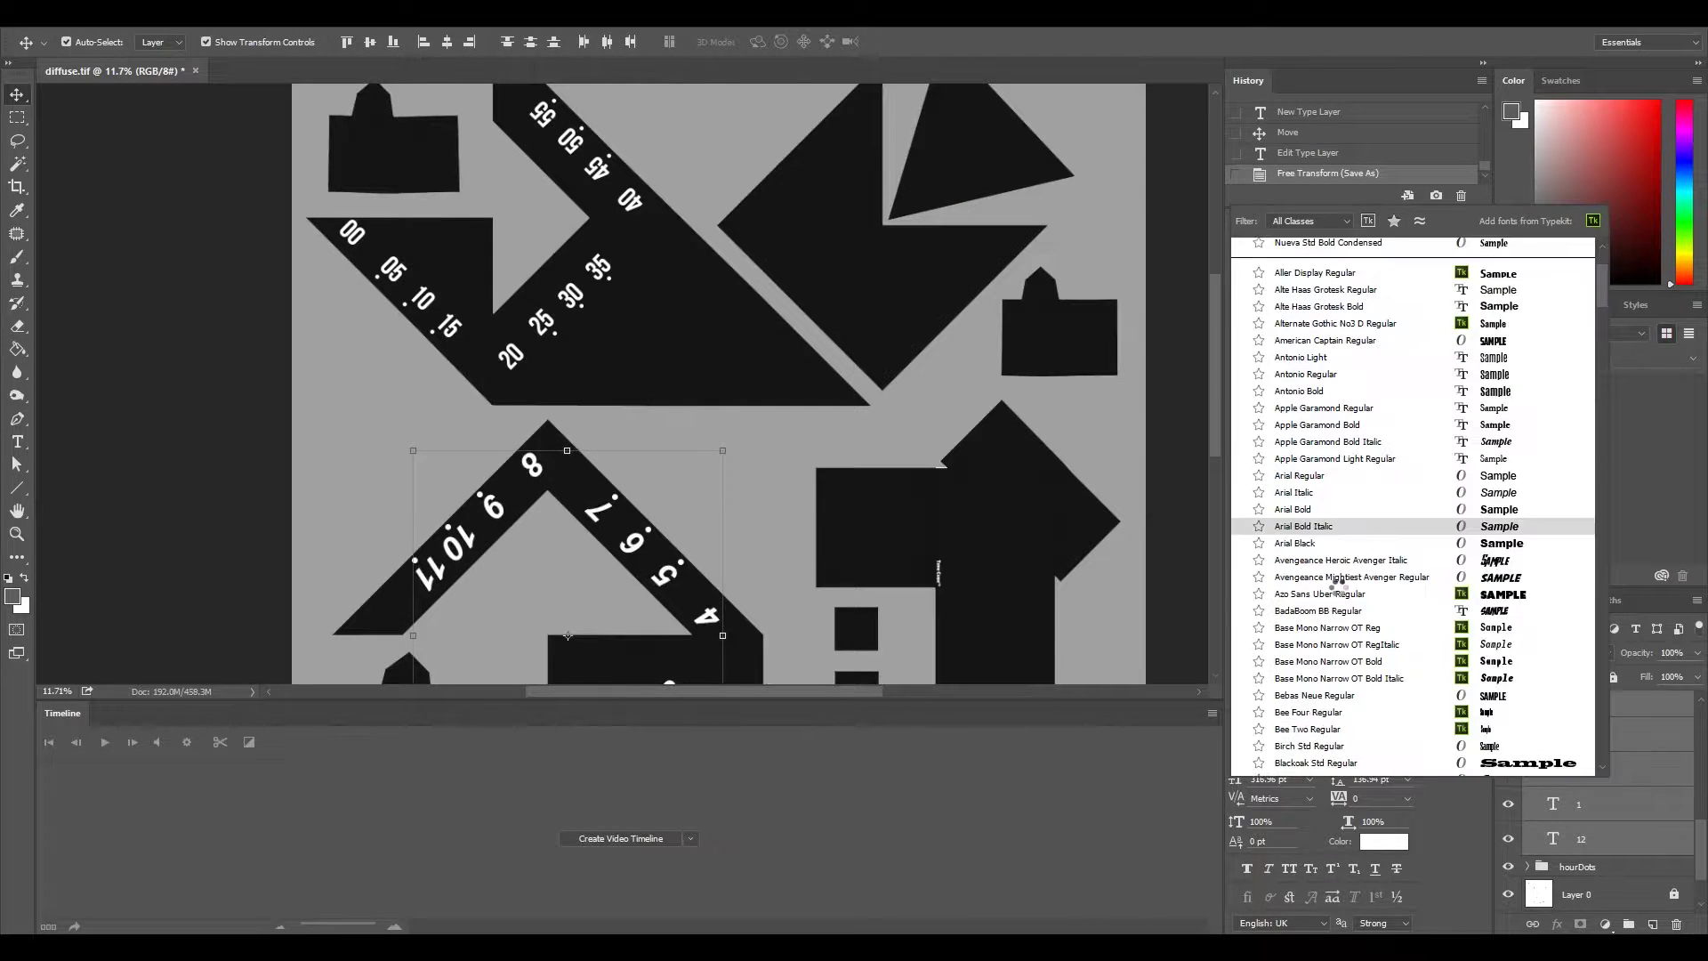
Step: Change the clock's hour and minute numerals to the Bee Two Regular font
{"action": "left_click", "coordinate": [1307, 636]}
{"action": "left_click", "coordinate": [1337, 755]}
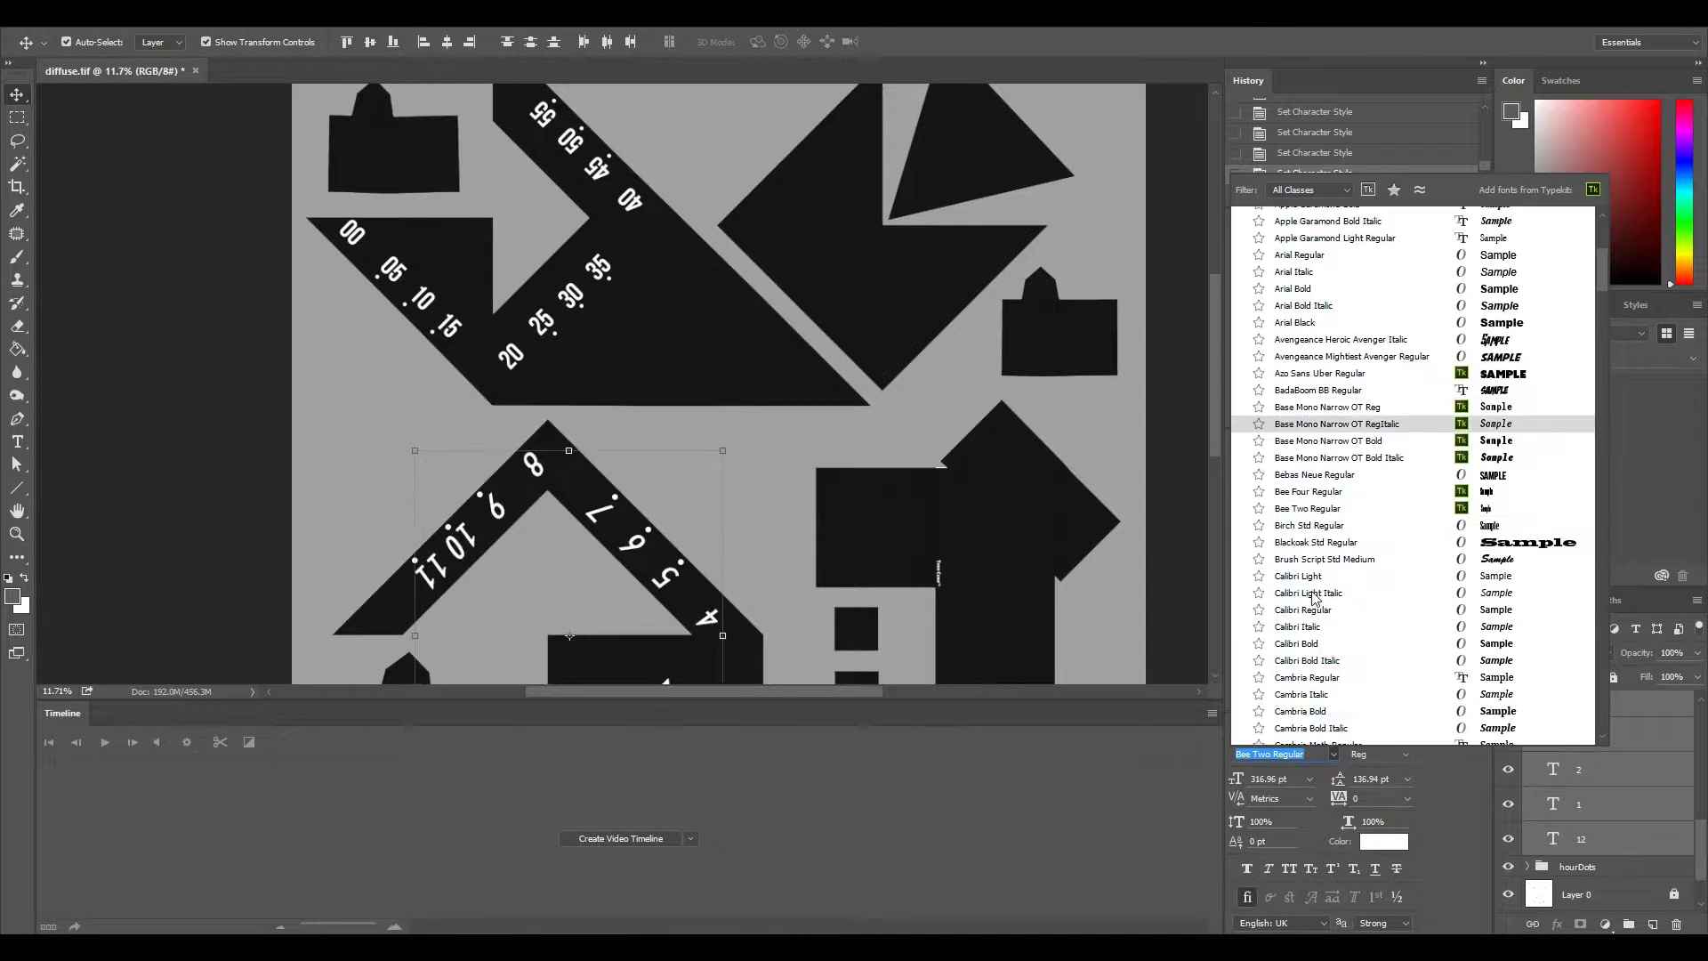
{"action": "scroll", "coordinate": [1317, 697], "scroll_direction": "down", "scroll_amount": 5}
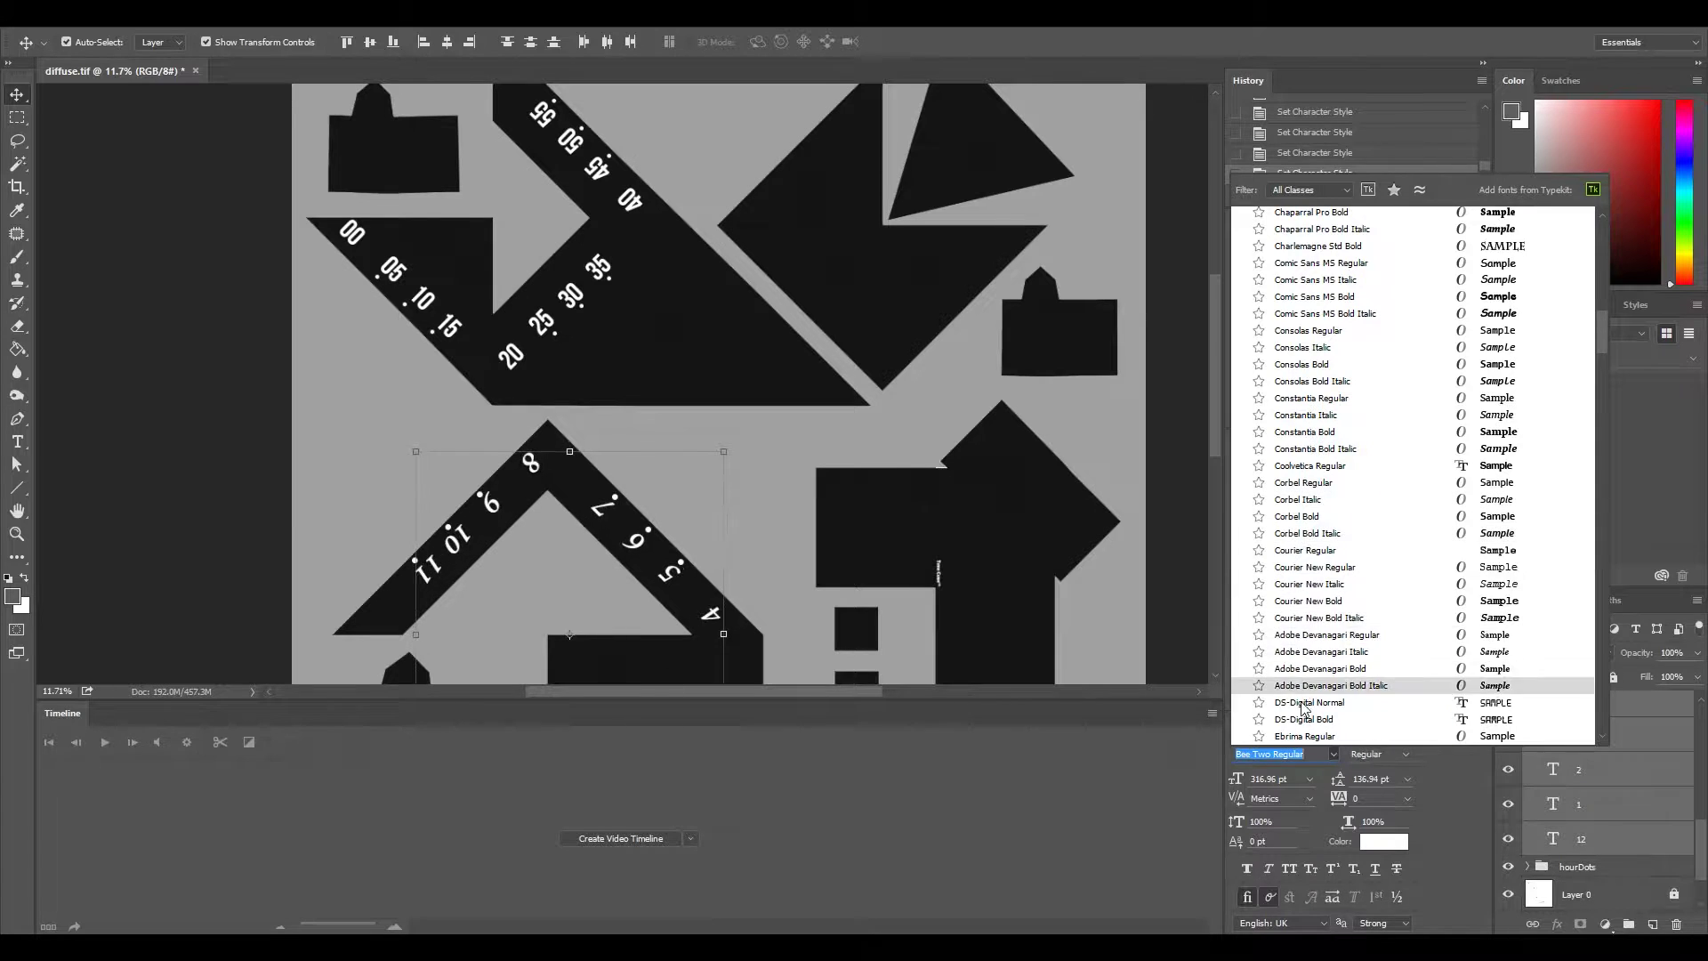
{"action": "key", "text": "Escape"}
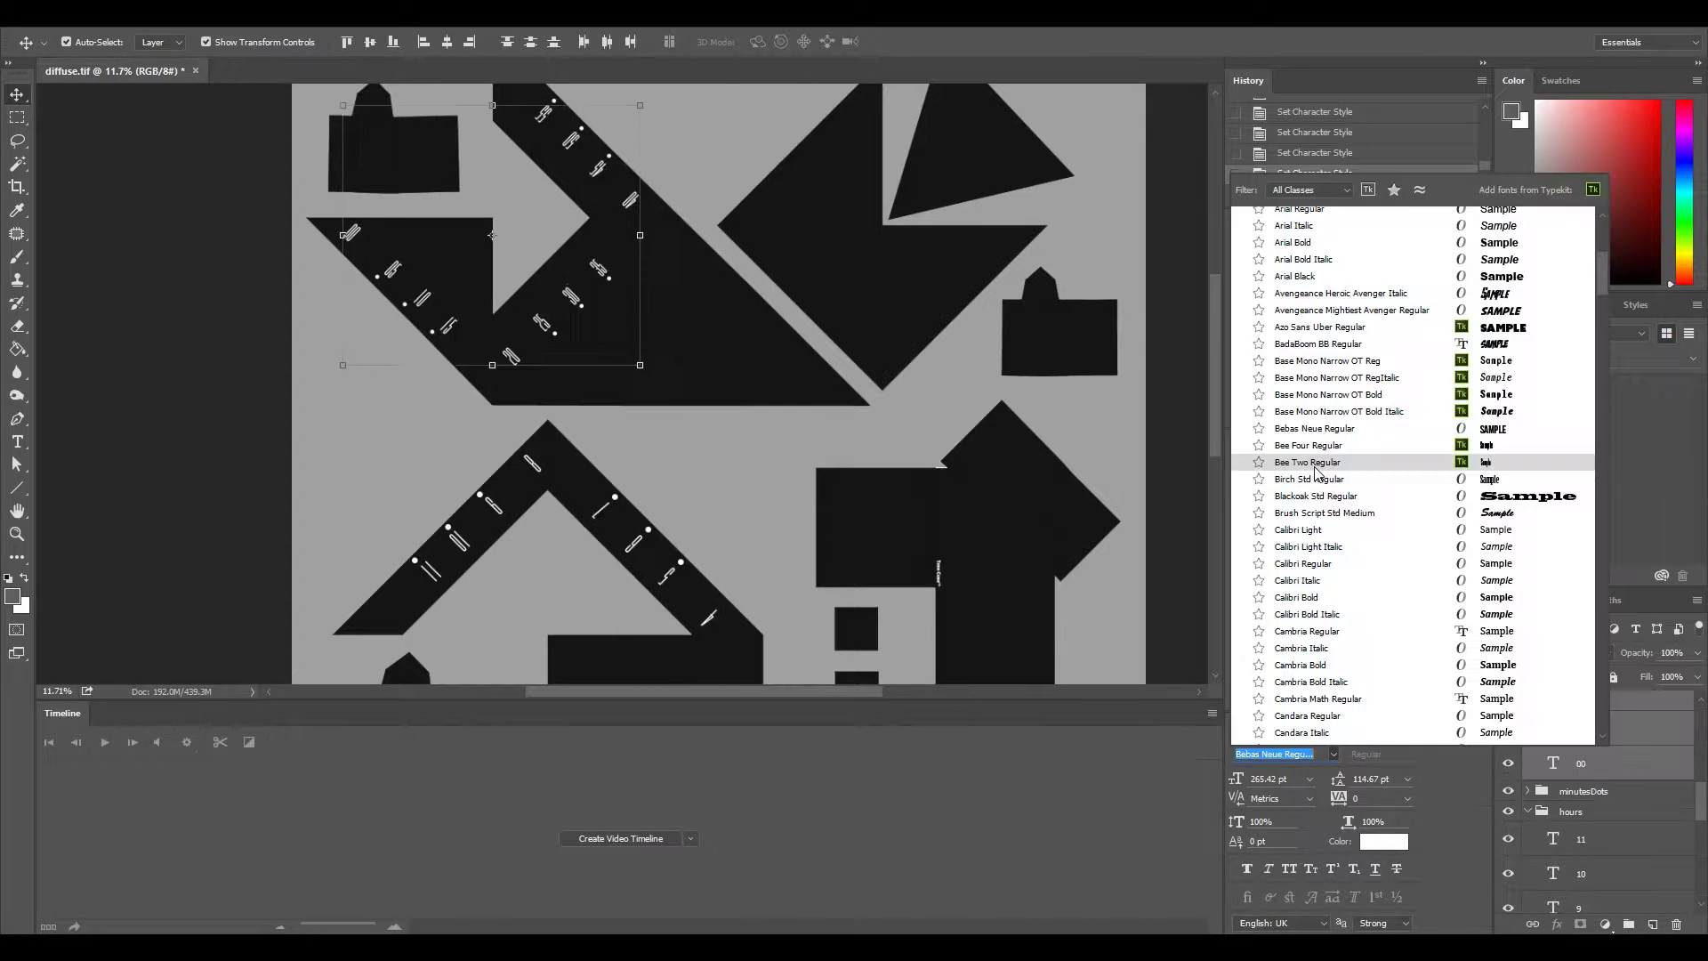
{"action": "scroll", "coordinate": [881, 595], "scroll_direction": "down", "scroll_amount": 10, "text": "alt"}
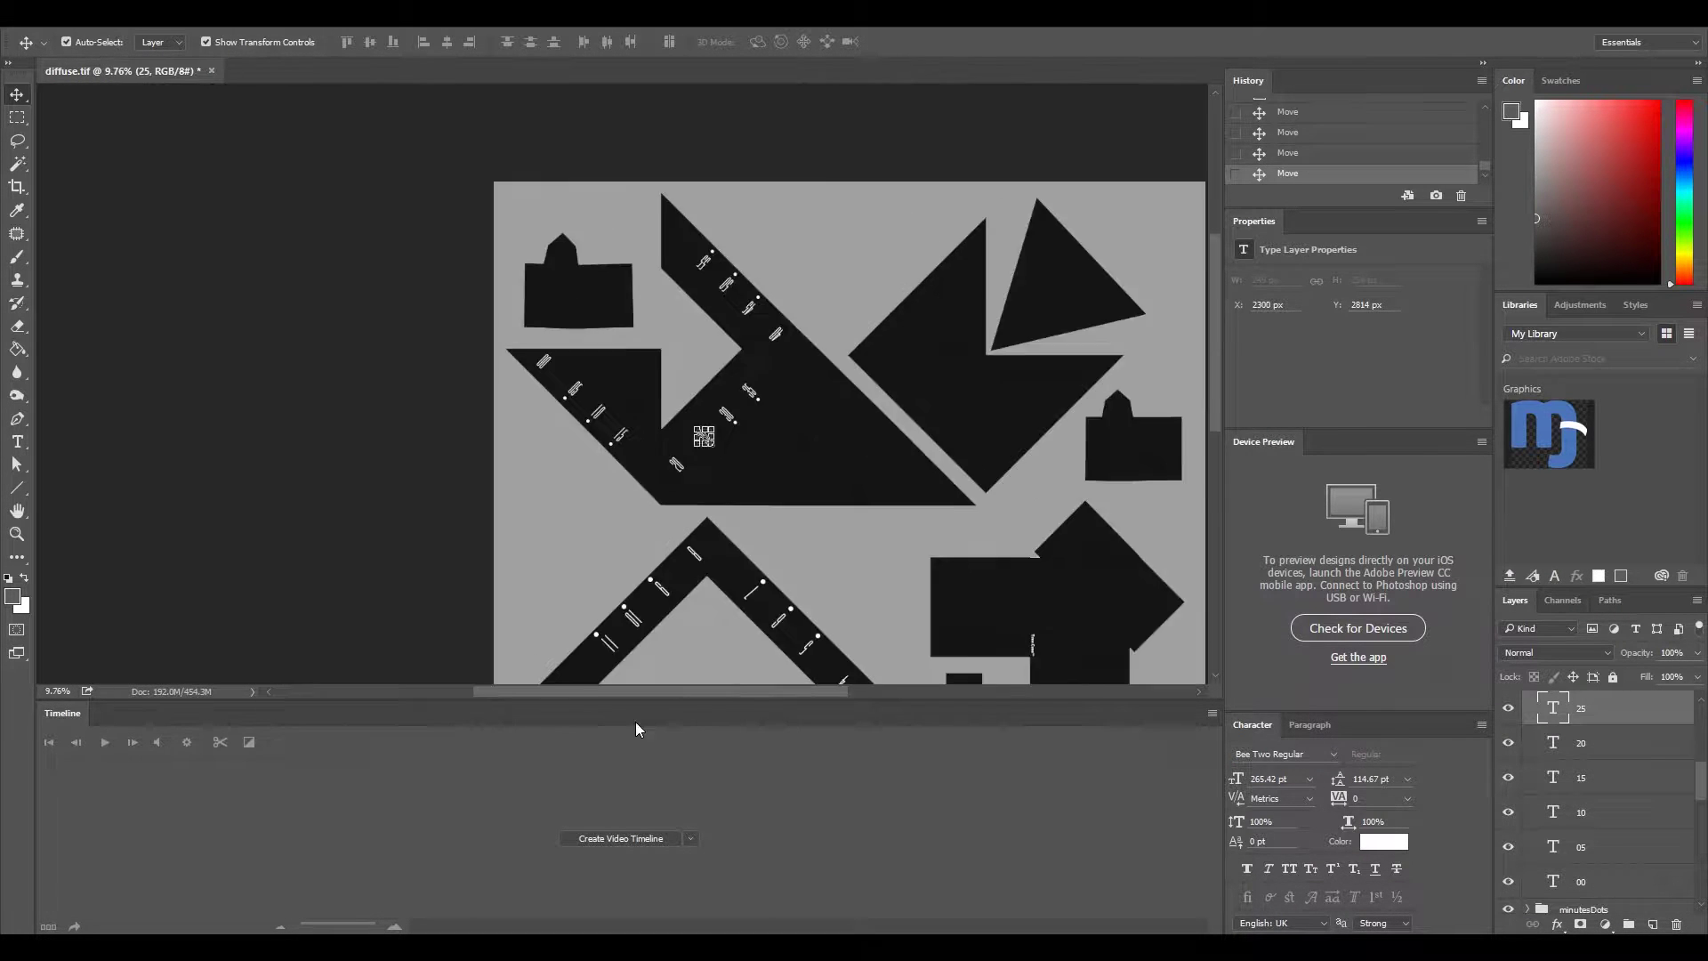
Step: Save the Bee Two numbered texture over the existing diffuse.tif
{"action": "key", "text": "ctrl+shift+s"}
{"action": "left_click", "coordinate": [703, 553]}
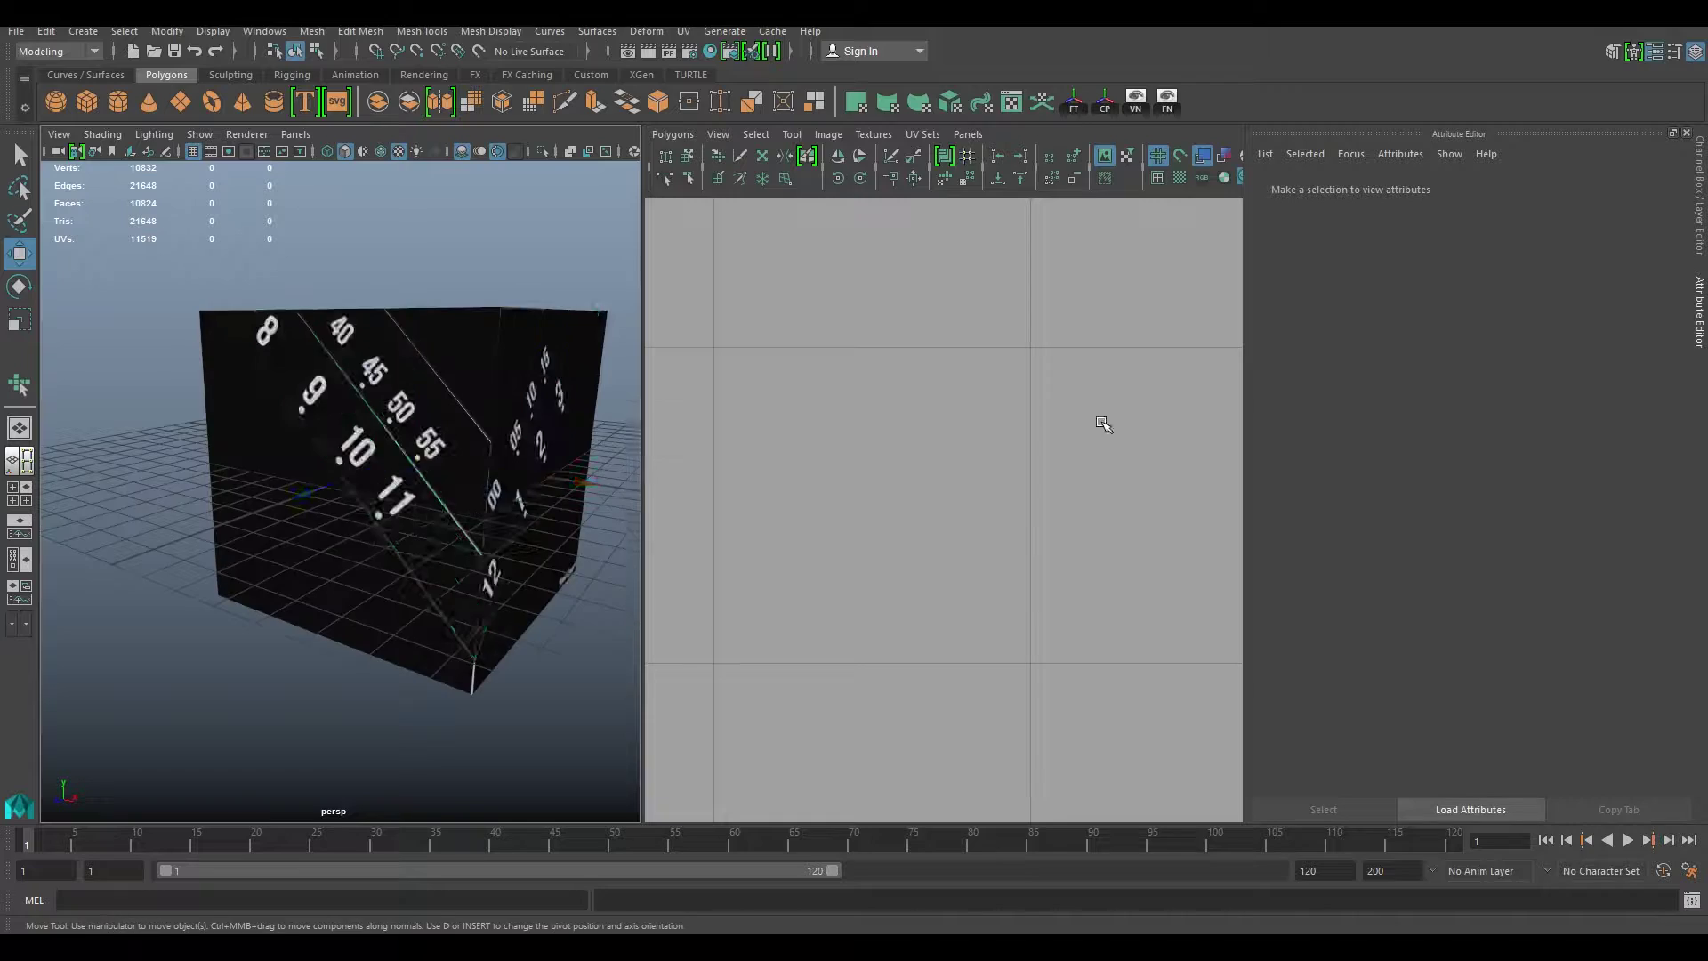
{"action": "key", "text": "ctrl+s"}
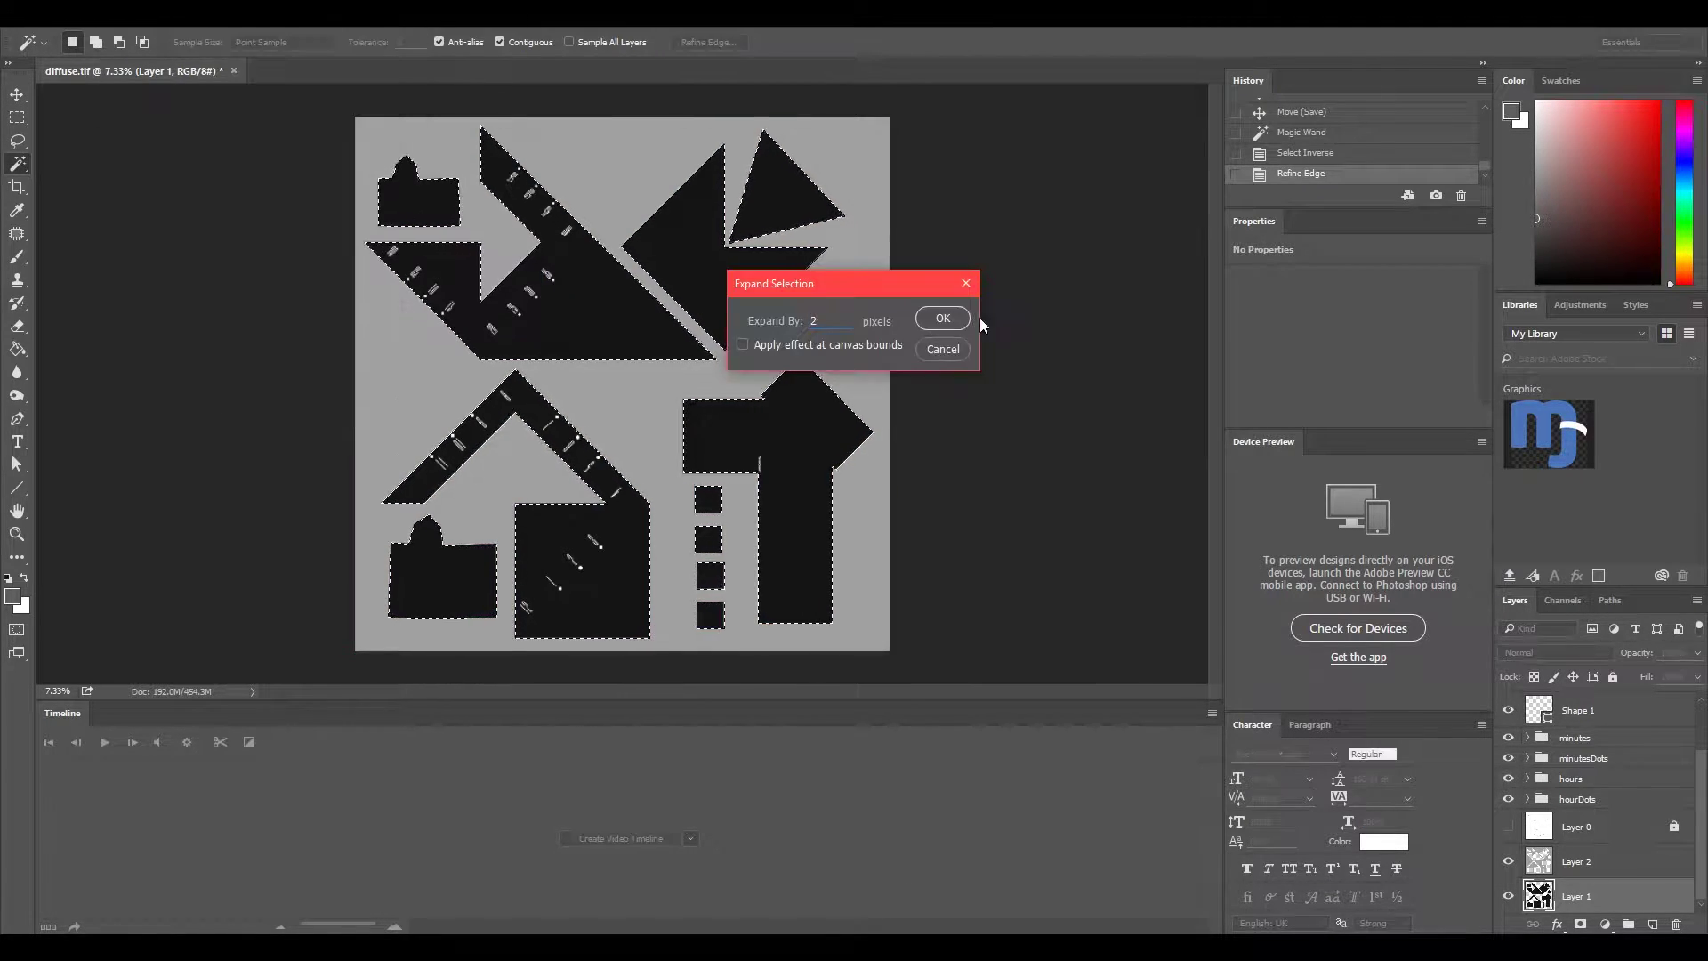
Step: Expand the UV shell selection by 2 px and fill the borders dark with the Paint Bucket
{"action": "left_click", "coordinate": [941, 320]}
{"action": "scroll", "coordinate": [62, 387], "scroll_direction": "up", "scroll_amount": 3, "text": "alt"}
{"action": "left_click", "coordinate": [676, 274]}
{"action": "left_click", "coordinate": [676, 274]}
{"action": "scroll", "coordinate": [298, 367], "scroll_direction": "up", "scroll_amount": 5, "text": "alt"}
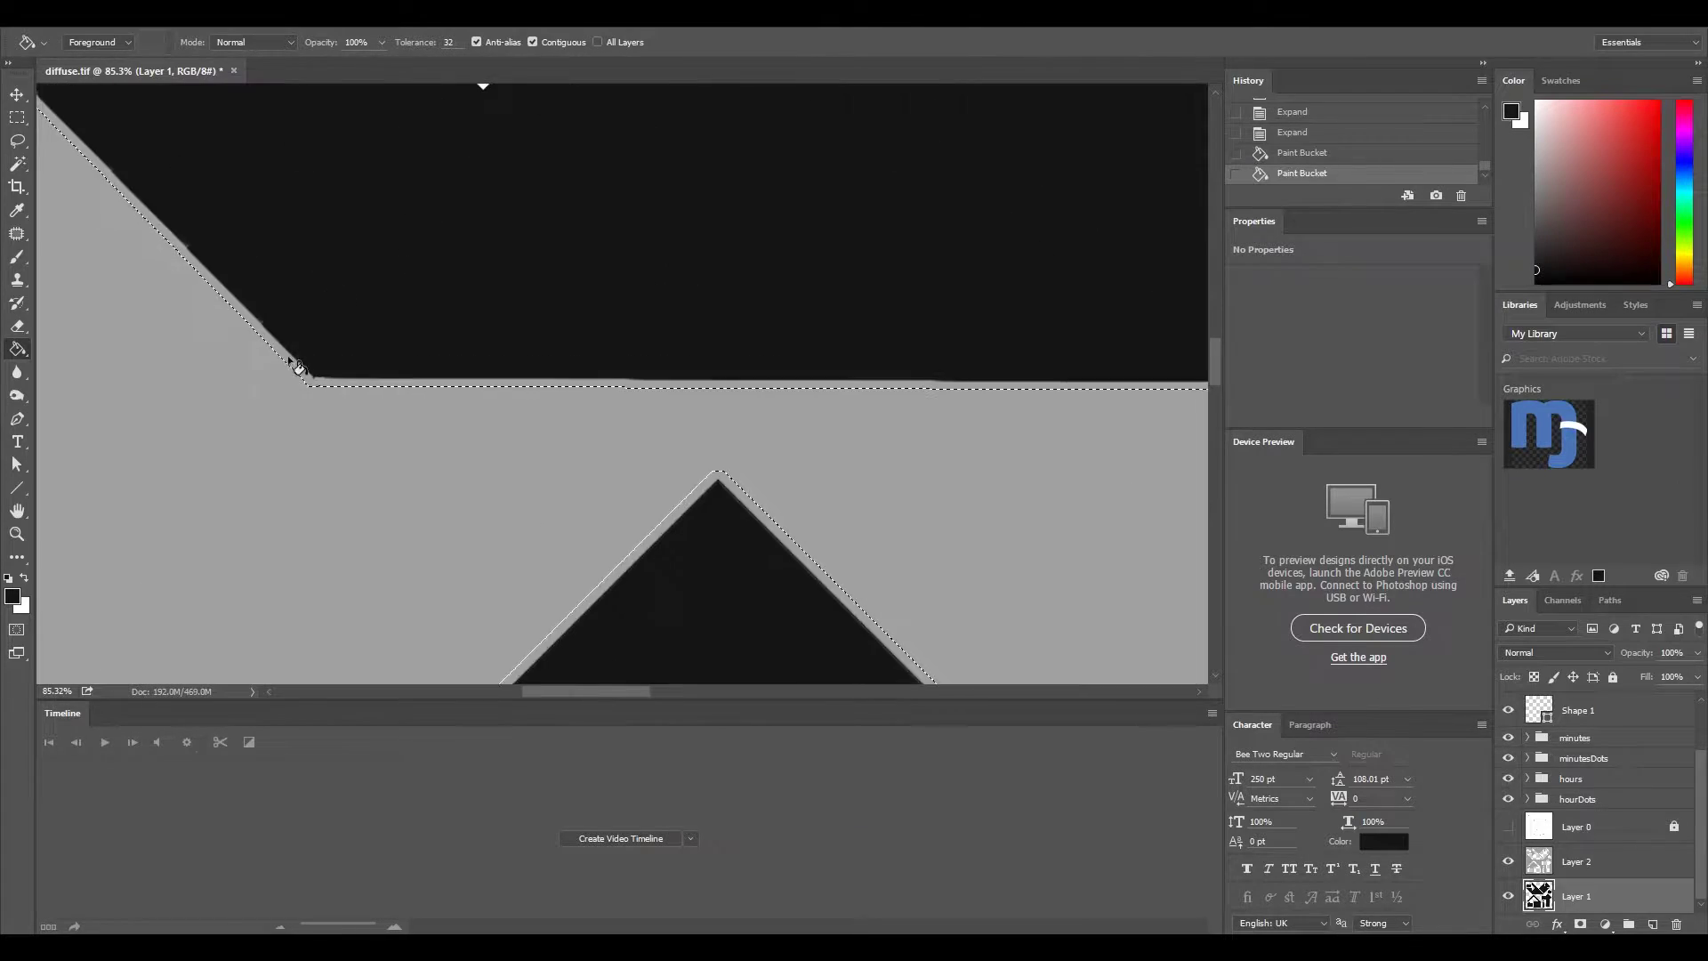
{"action": "scroll", "coordinate": [846, 317], "scroll_direction": "down", "scroll_amount": 5, "text": "alt"}
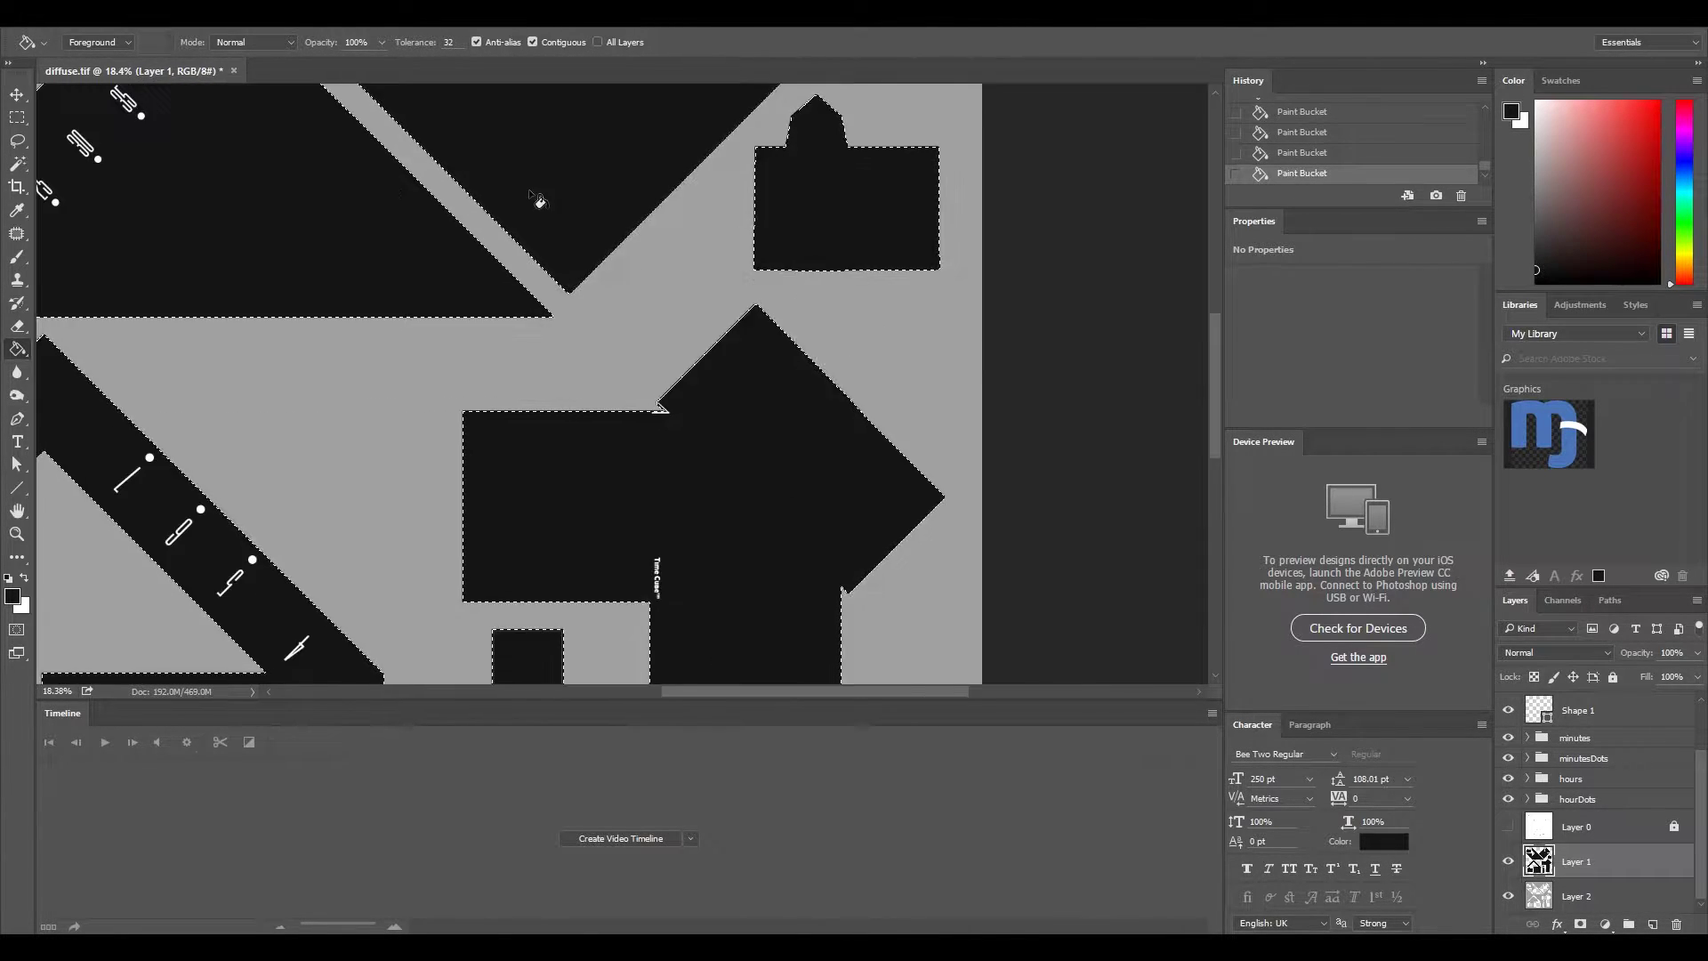
{"action": "left_click", "coordinate": [1019, 553]}
{"action": "scroll", "coordinate": [953, 317], "scroll_direction": "up", "scroll_amount": 5, "text": "alt"}
{"action": "scroll", "coordinate": [228, 343], "scroll_direction": "down", "scroll_amount": 7, "text": "alt"}
{"action": "scroll", "coordinate": [967, 359], "scroll_direction": "up", "scroll_amount": 3, "text": "alt"}
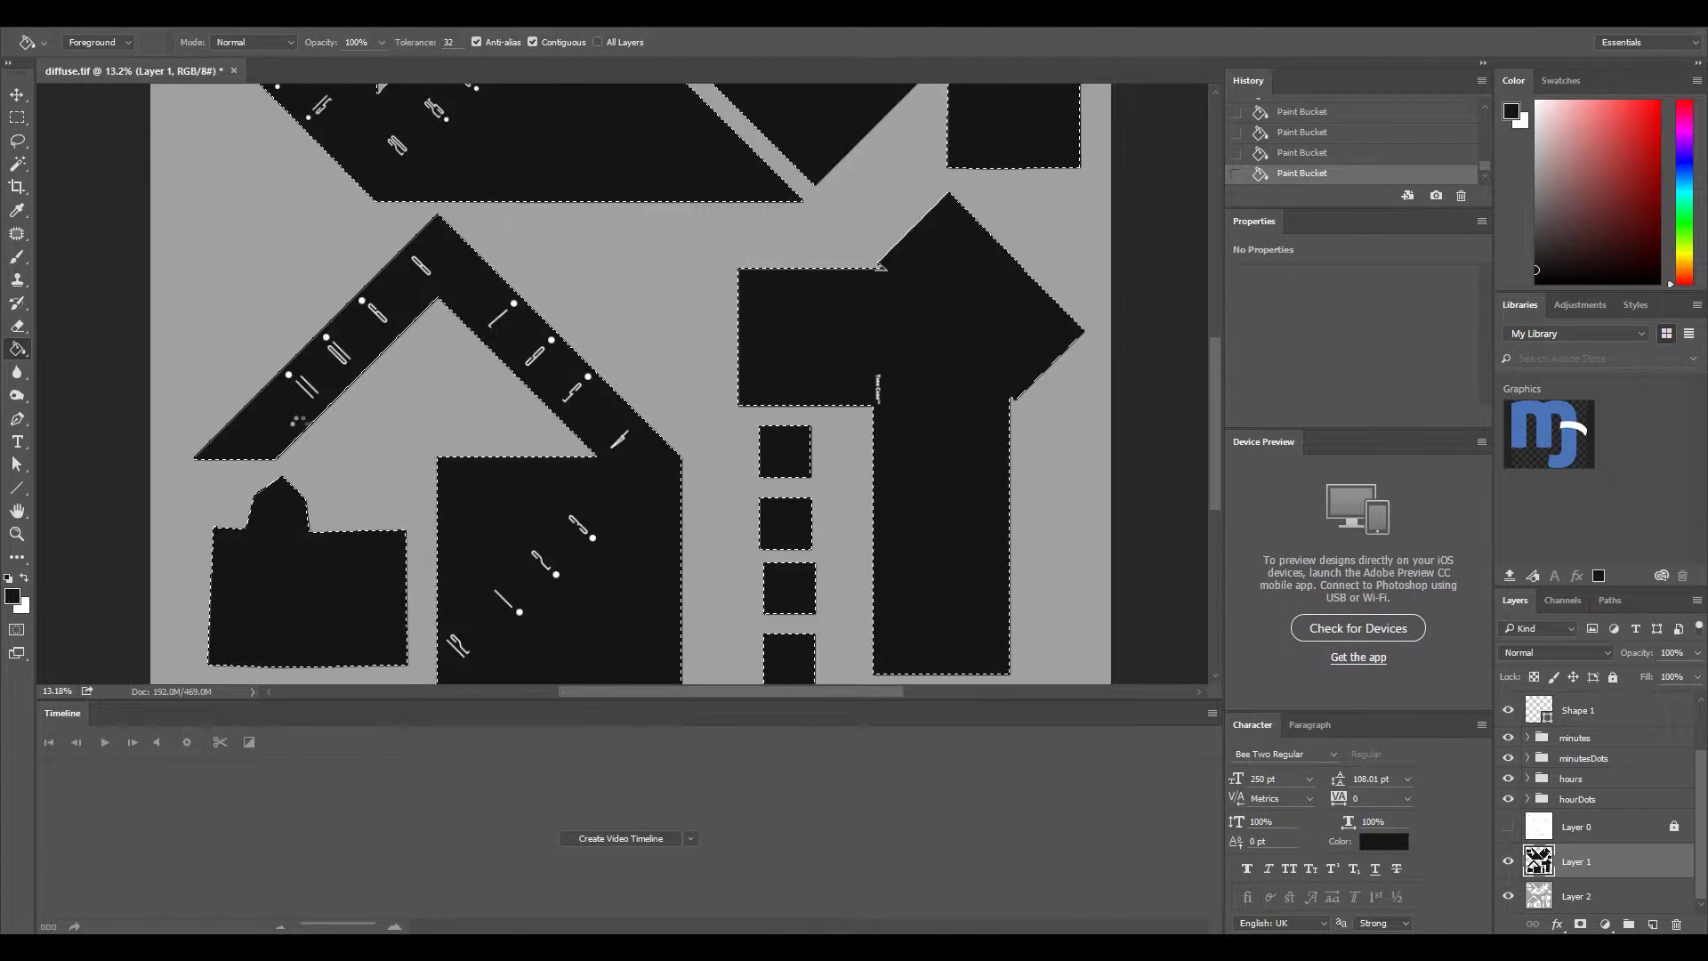
Step: Deselect and save the padded texture, replacing diffuse.tif
{"action": "key", "text": "ctrl+d"}
{"action": "key", "text": "w"}
{"action": "key", "text": "ctrl+shift+s"}
{"action": "key", "text": "Return"}
{"action": "key", "text": "Return"}
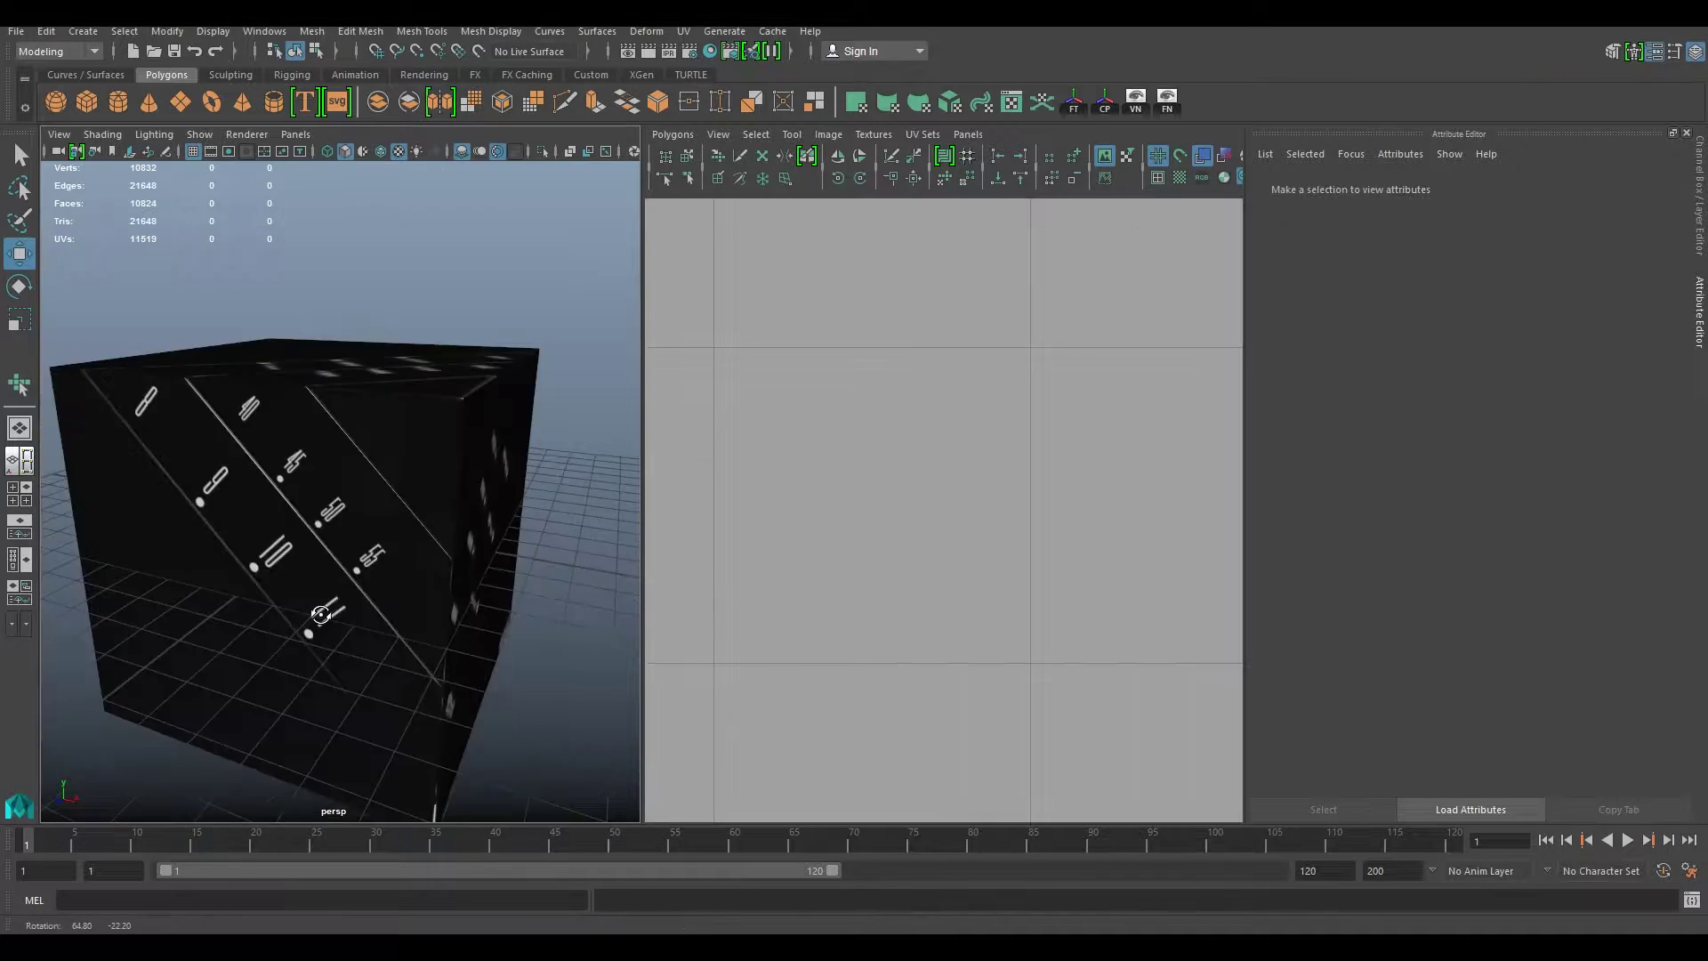
Step: Orbit the Maya viewport to inspect the cube with its new numeral font
{"action": "left_click_drag", "start_coordinate": [400, 532], "coordinate": [420, 537], "text": "alt"}
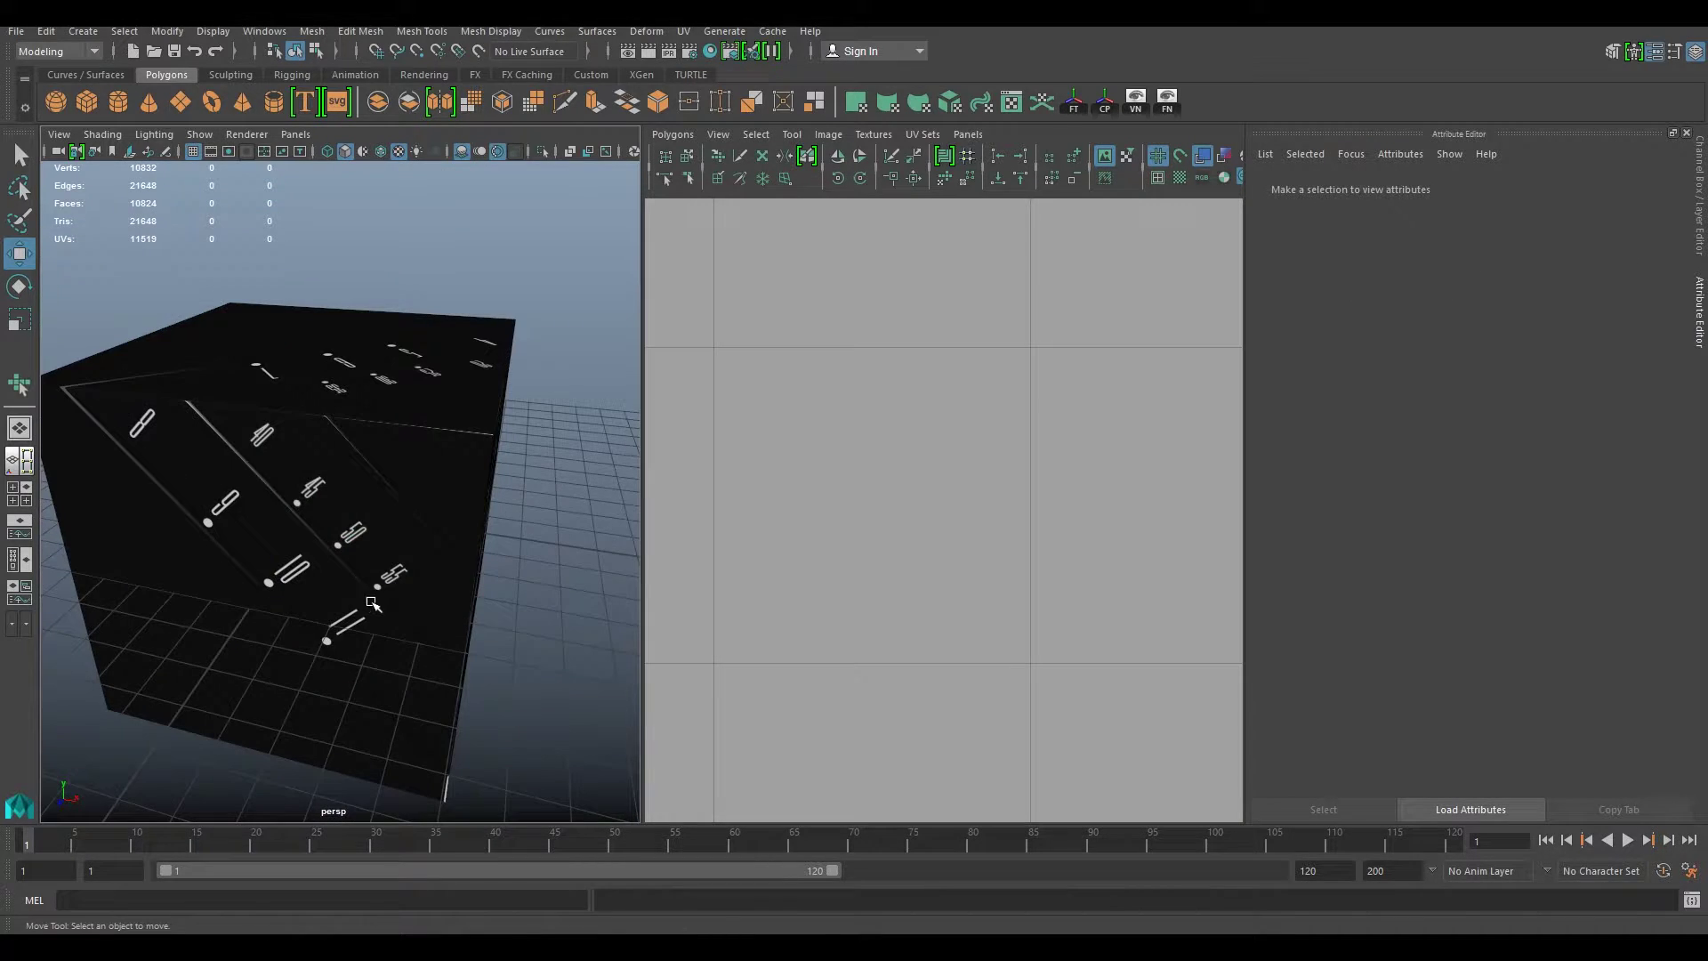
{"action": "scroll", "coordinate": [373, 604], "scroll_direction": "down", "scroll_amount": 5}
{"action": "left_click_drag", "start_coordinate": [178, 338], "coordinate": [486, 667]}
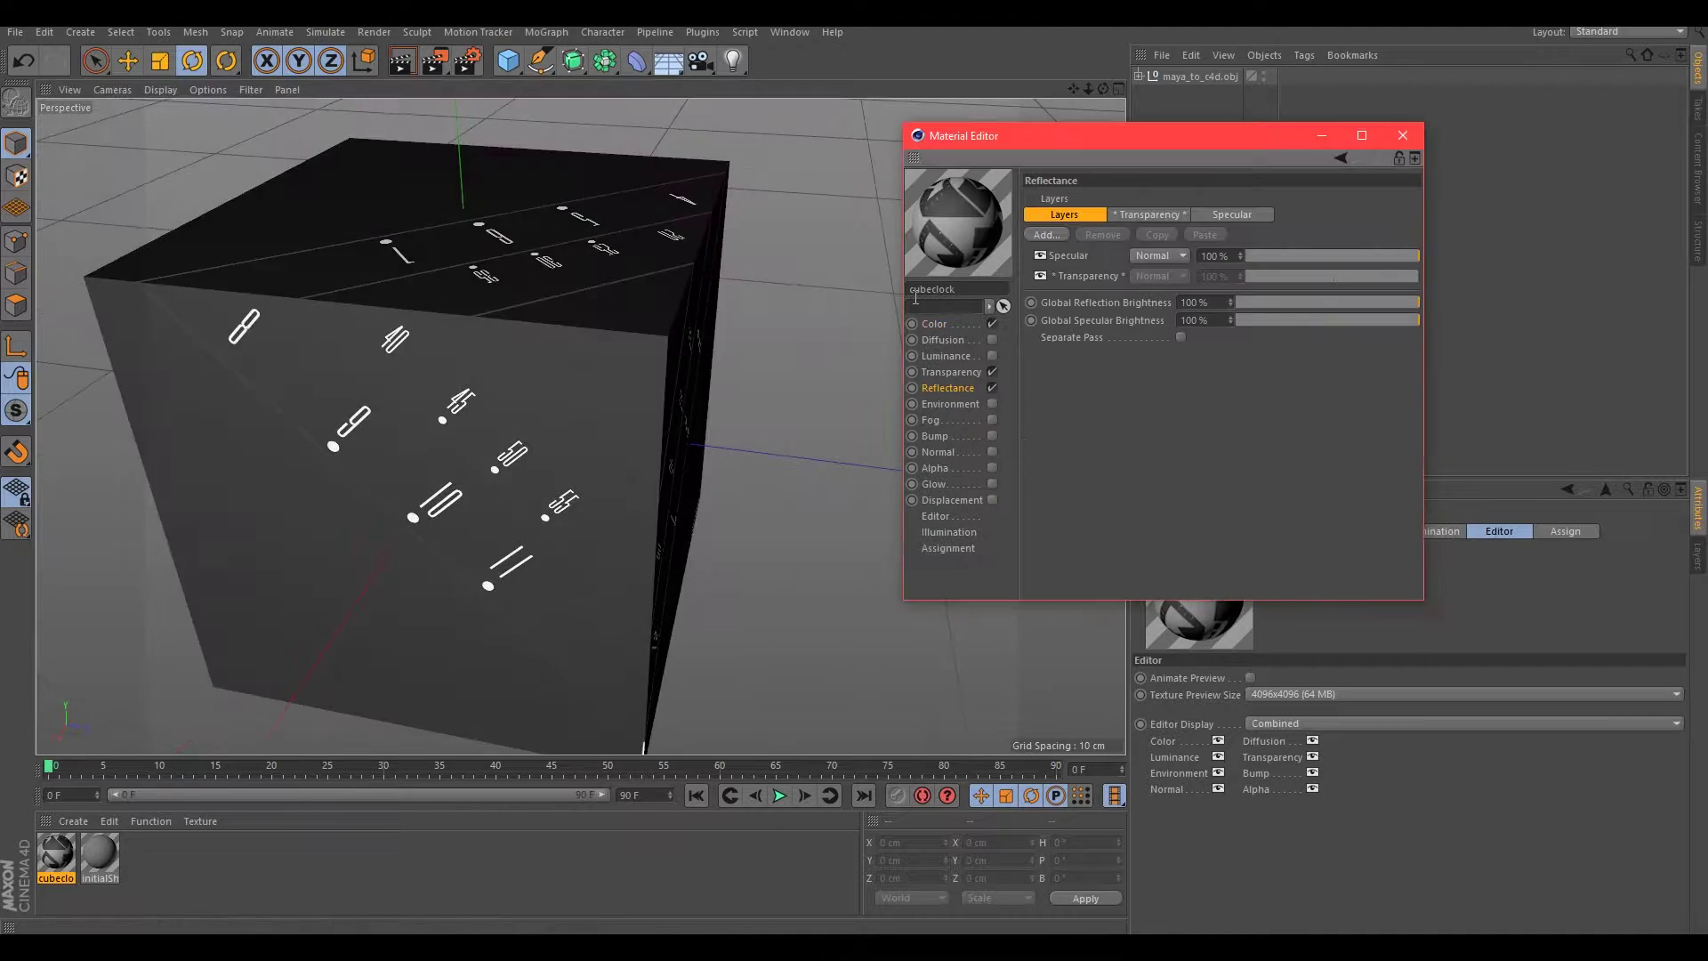
Step: Make cubeclock's specular Specular - Phong (Legacy) with 55% width and 90% strength
{"action": "left_click", "coordinate": [1181, 344]}
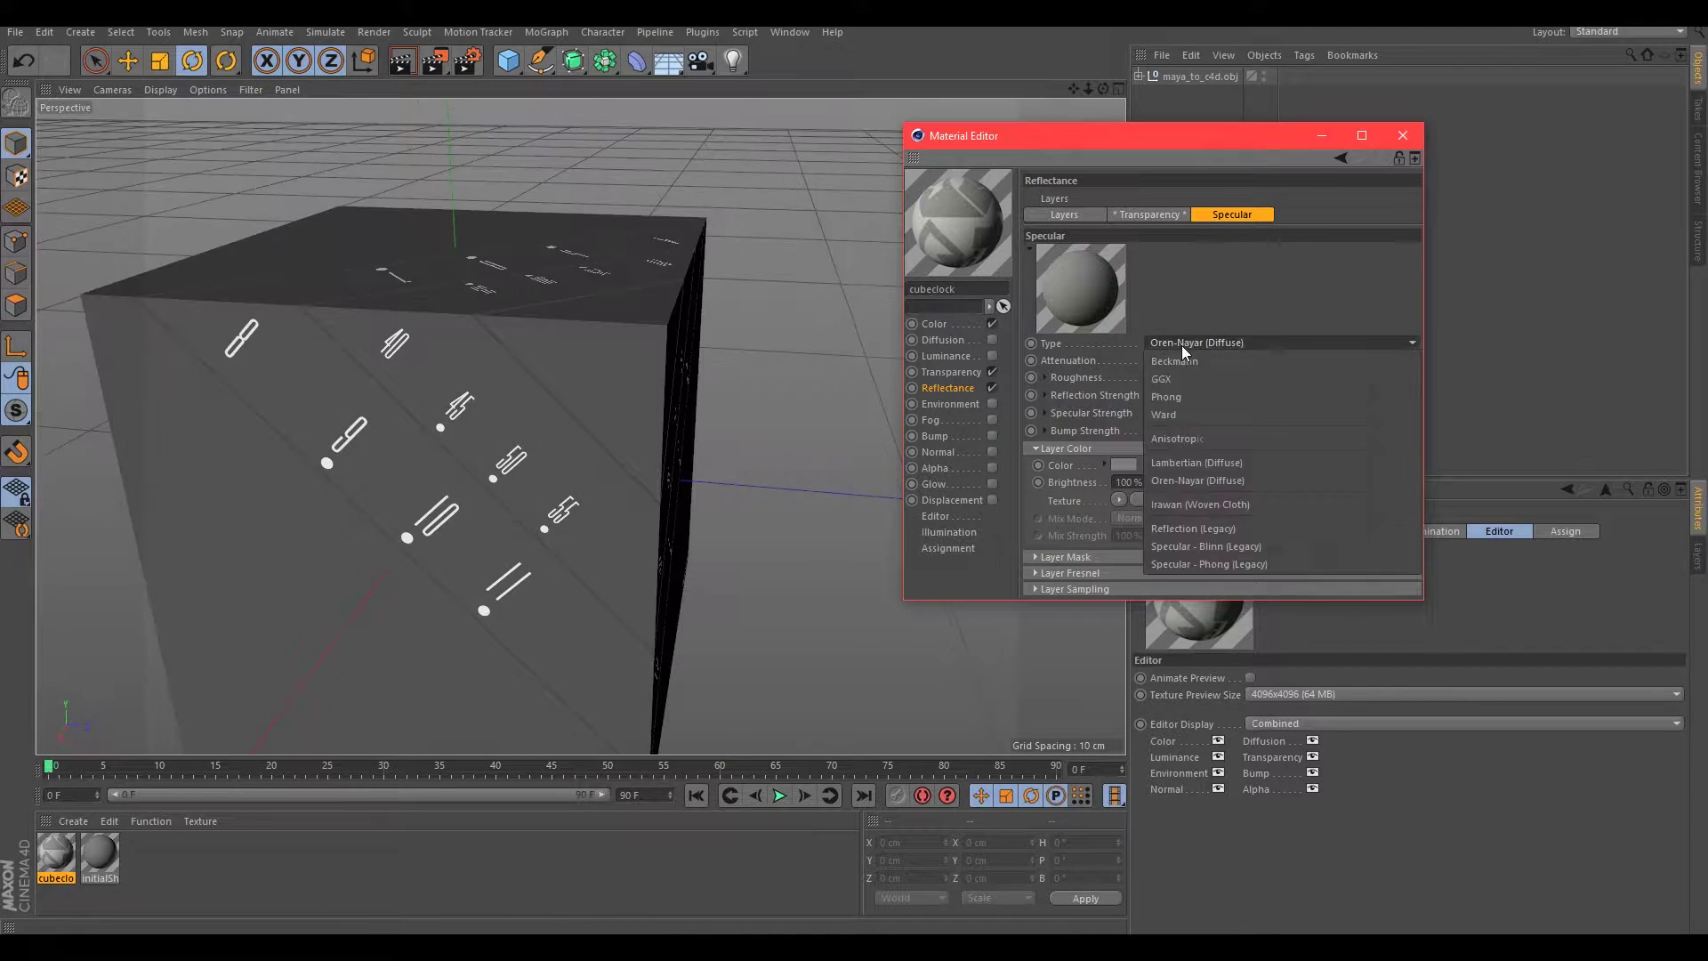
{"action": "left_click", "coordinate": [1189, 436]}
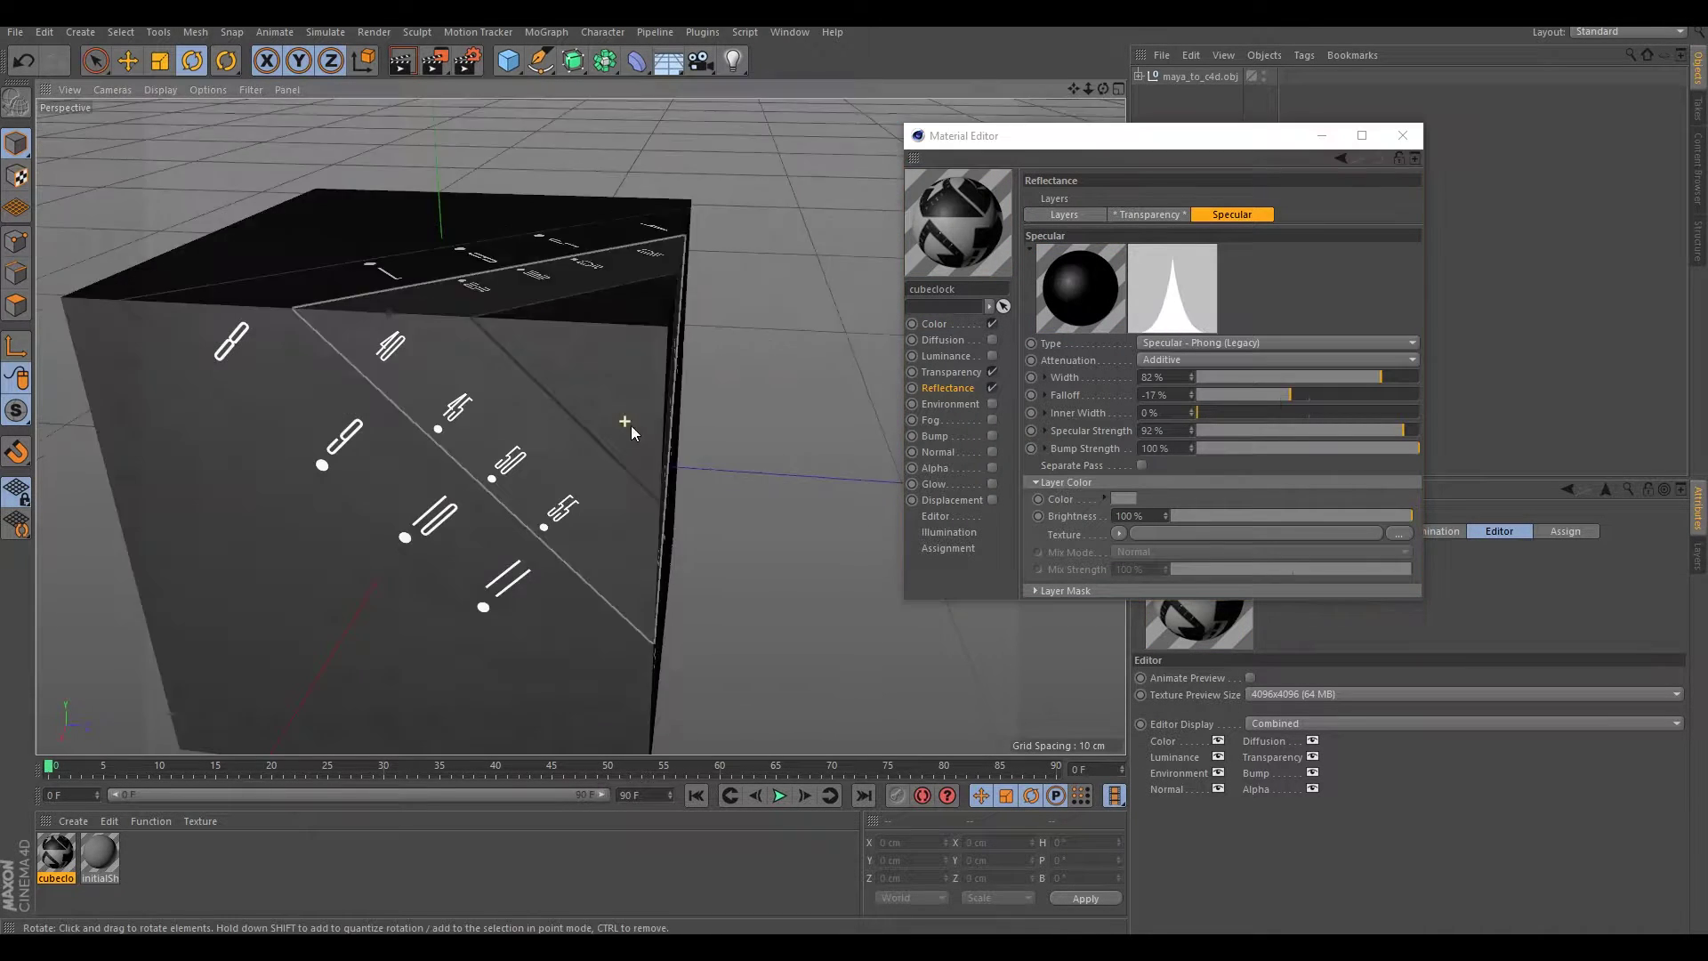
{"action": "left_click_drag", "start_coordinate": [1381, 376], "coordinate": [1320, 376]}
{"action": "left_click", "coordinate": [1399, 431]}
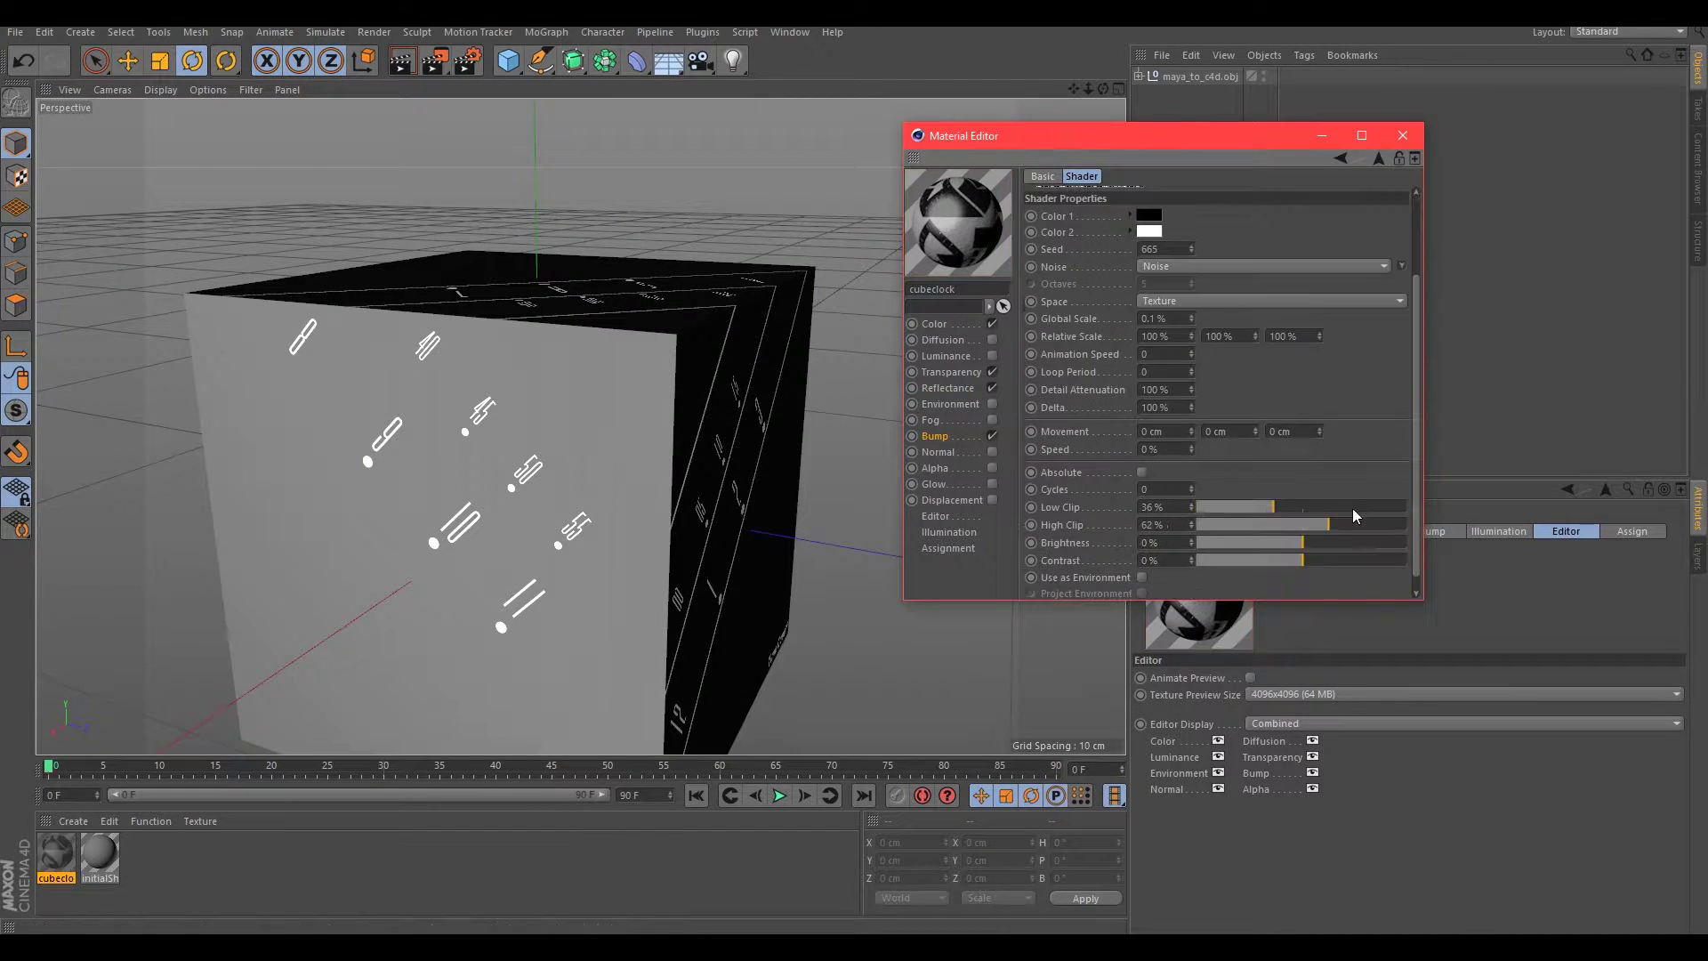
{"action": "left_click", "coordinate": [1378, 157]}
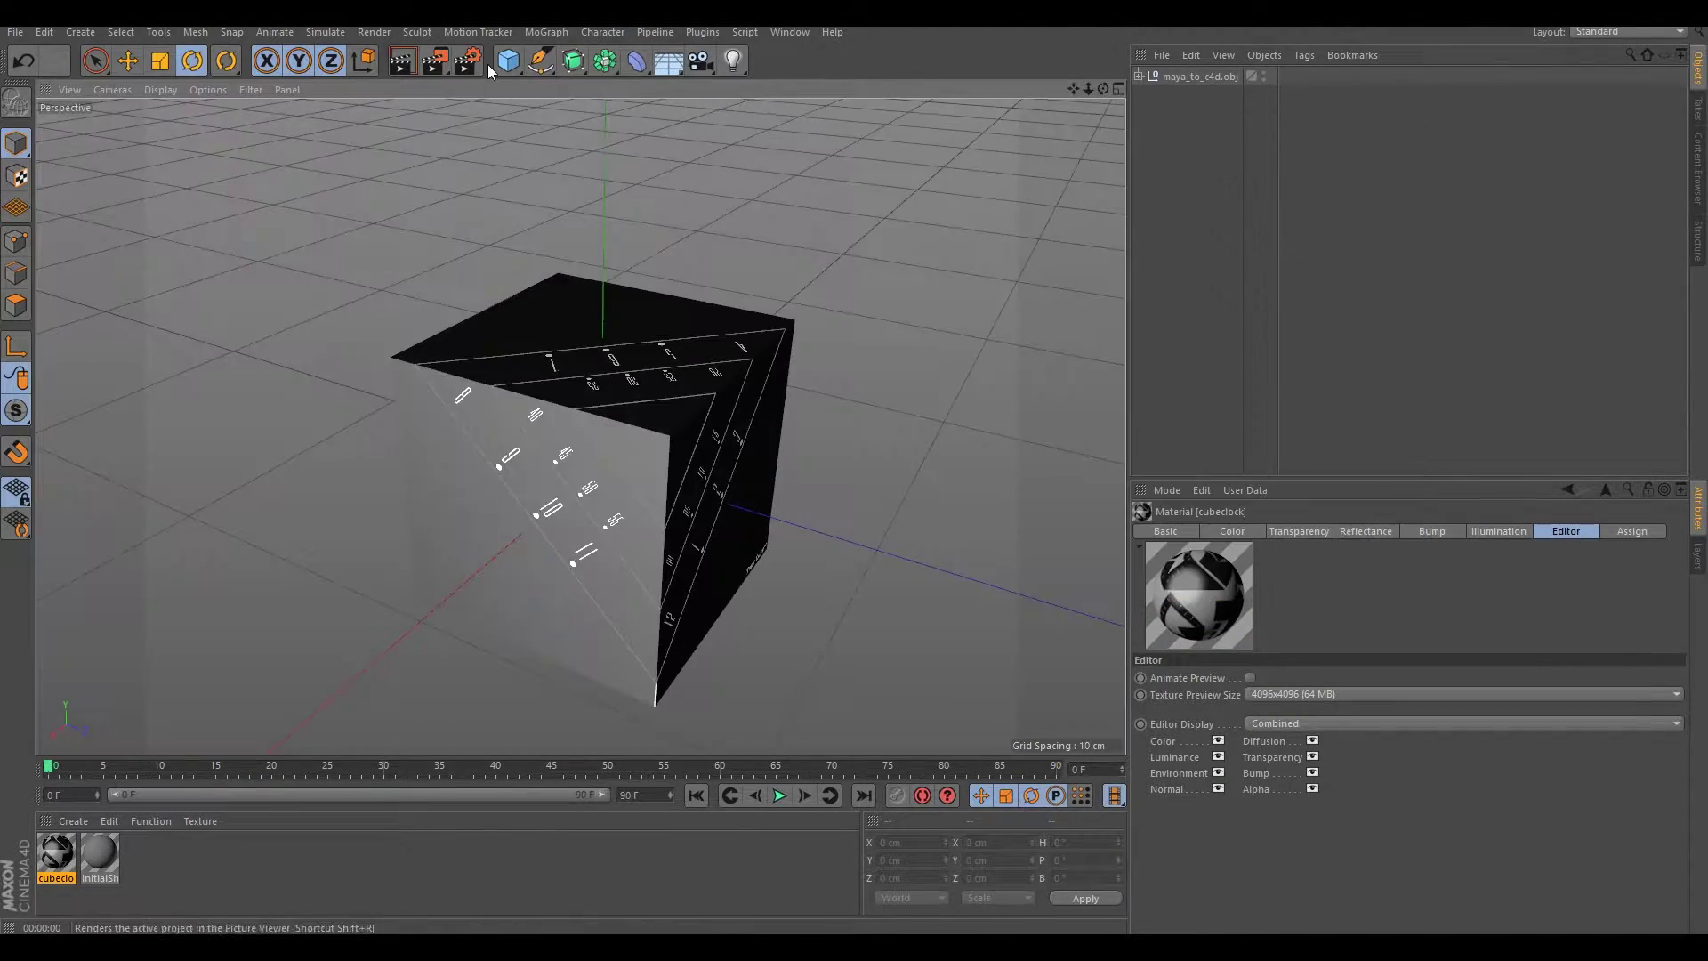
Step: Adjust cubeclock's material channels and switch its Specular layer type to Beckmann
{"action": "left_click", "coordinate": [579, 121]}
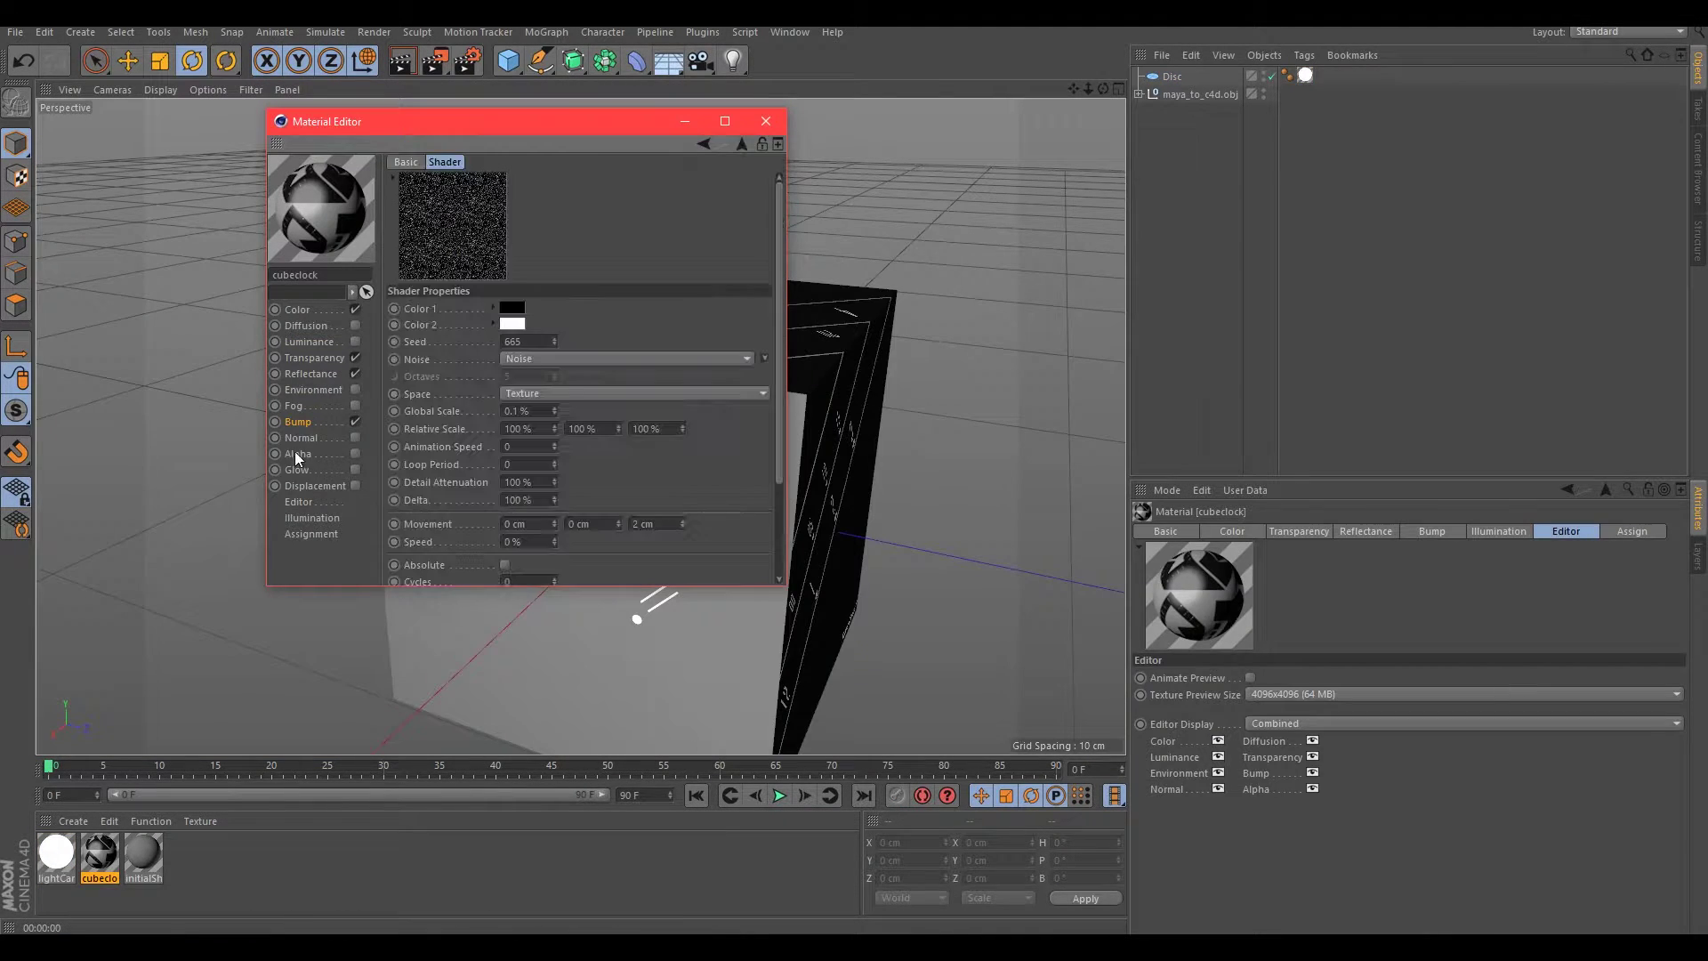
{"action": "left_click", "coordinate": [301, 327]}
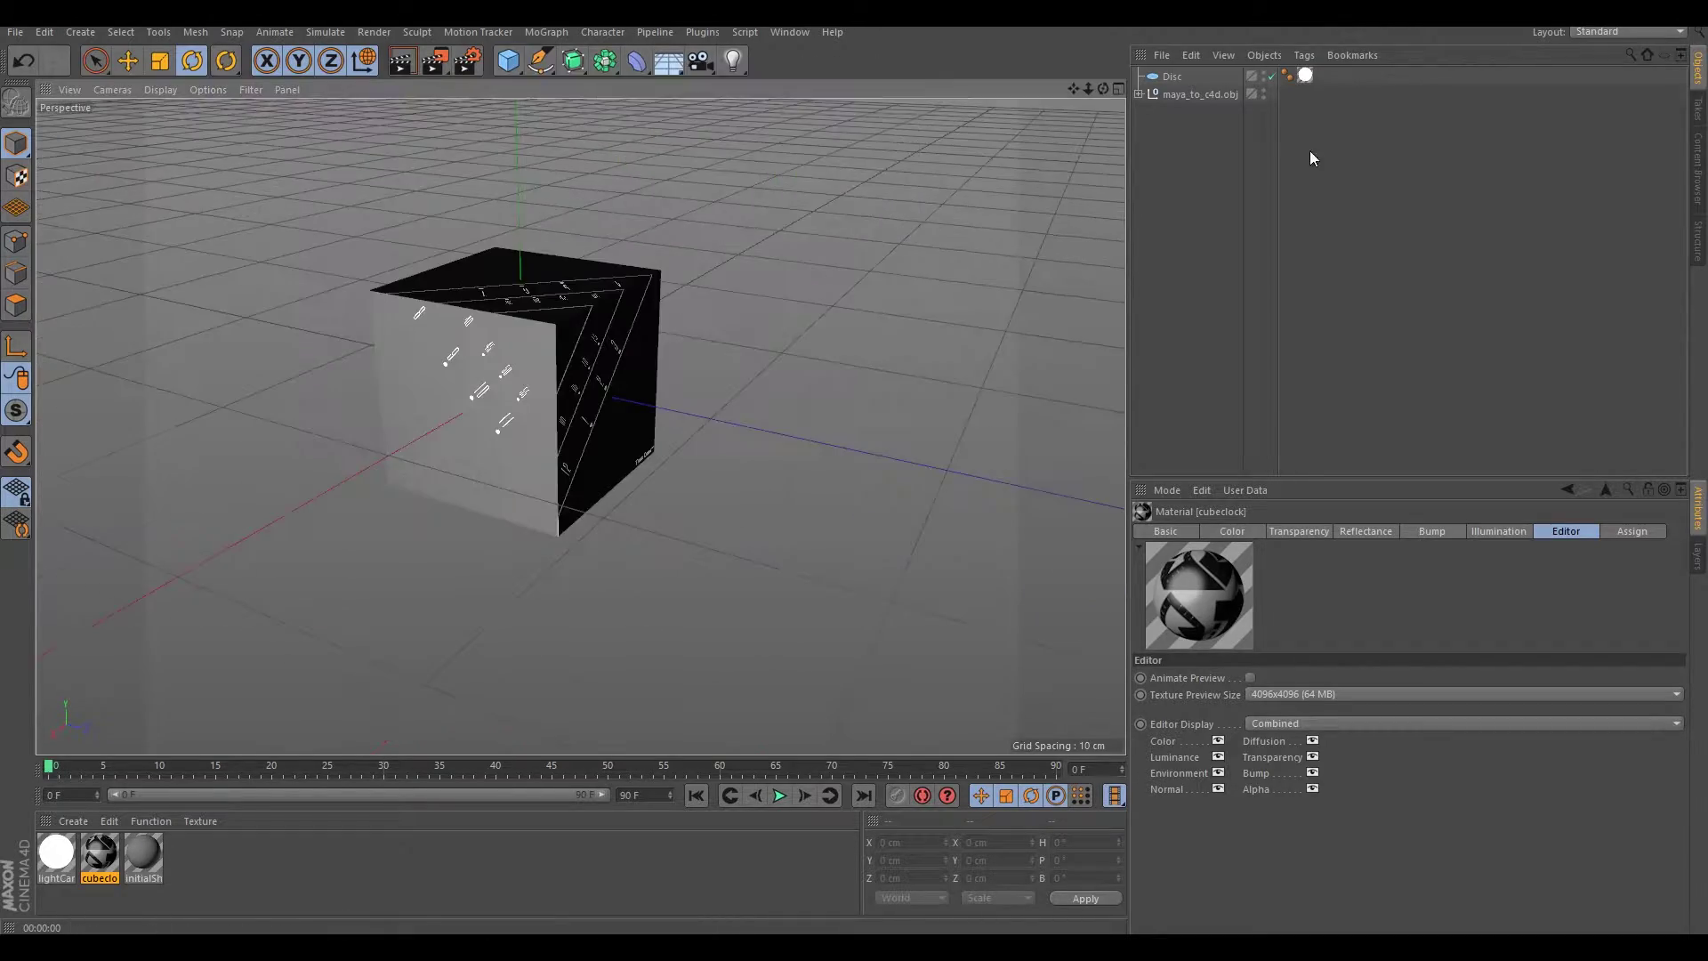
{"action": "left_click_drag", "start_coordinate": [1196, 113], "coordinate": [1207, 94]}
{"action": "left_click", "coordinate": [1227, 531]}
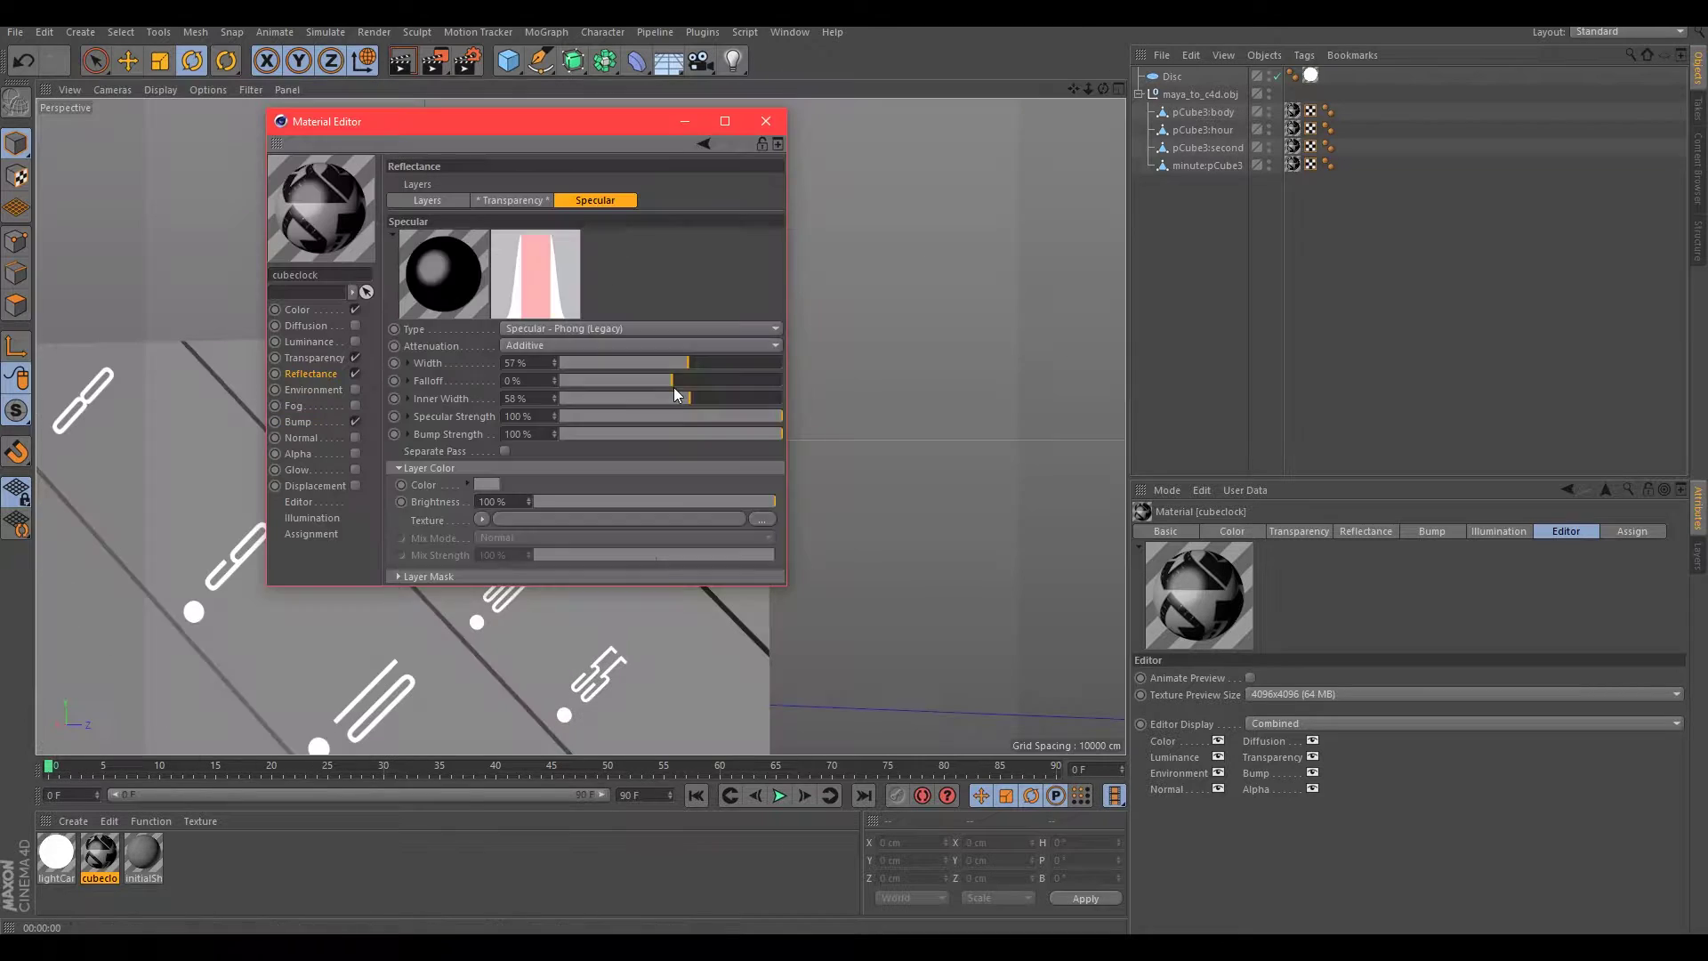
{"action": "left_click", "coordinate": [605, 347]}
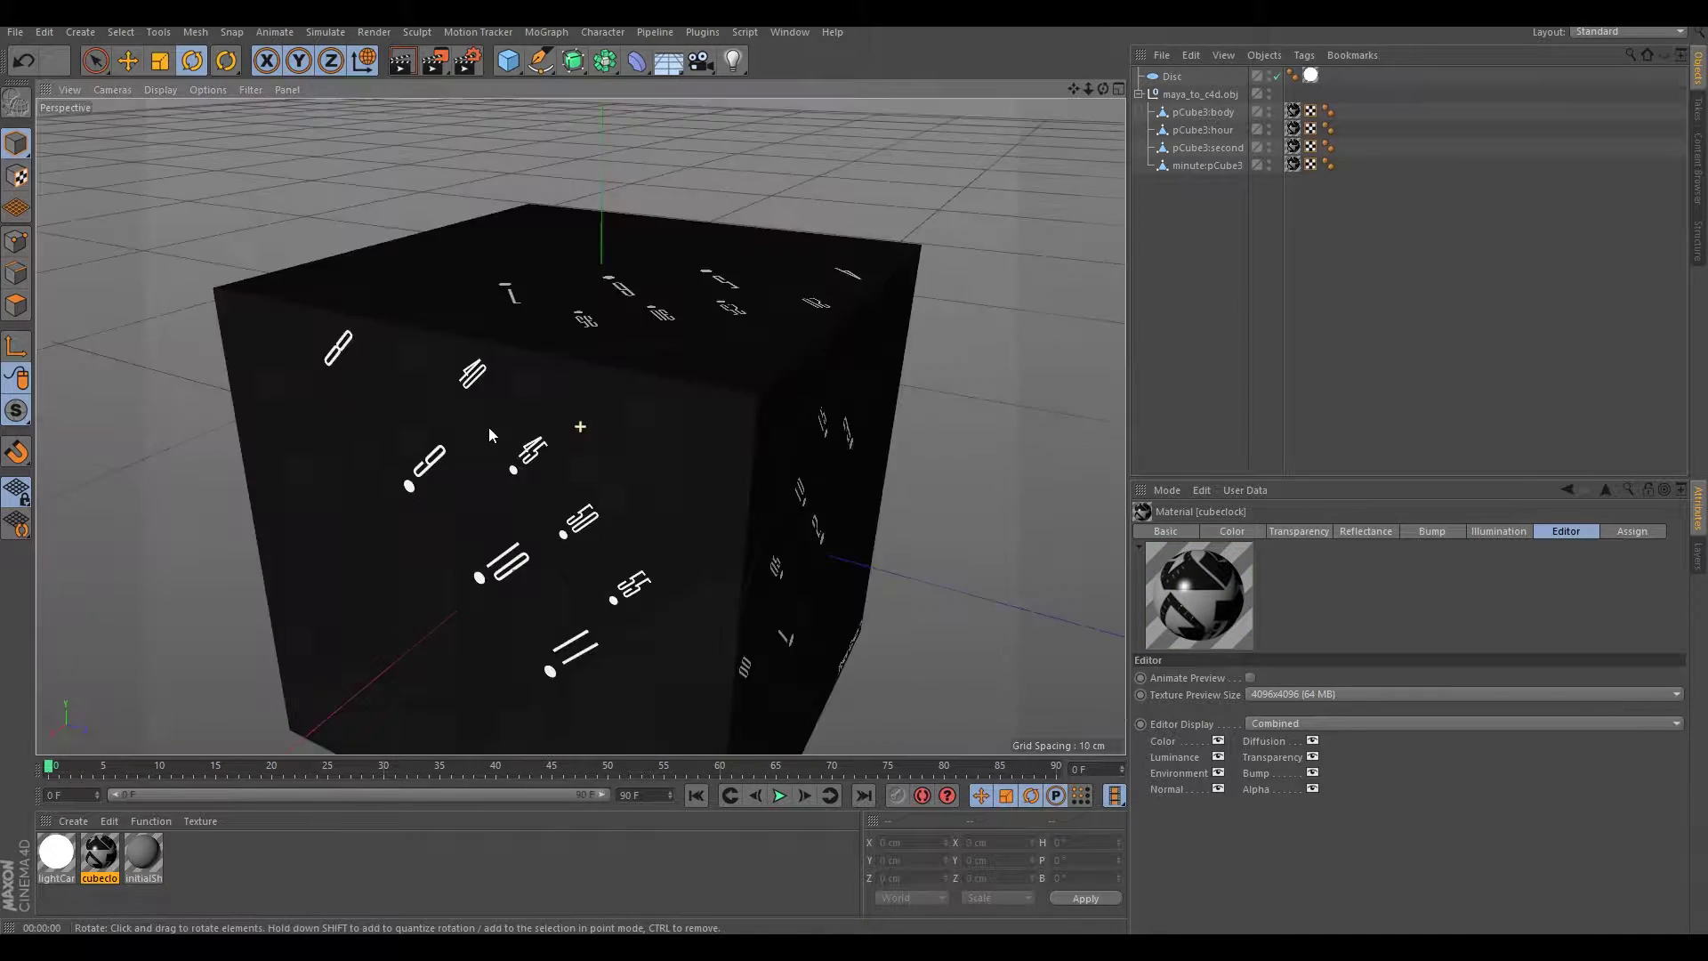
Step: Check render settings, render a GI test in the viewport, and add a Plane object
{"action": "left_click", "coordinate": [382, 34]}
{"action": "left_click", "coordinate": [425, 262]}
{"action": "left_click", "coordinate": [159, 582]}
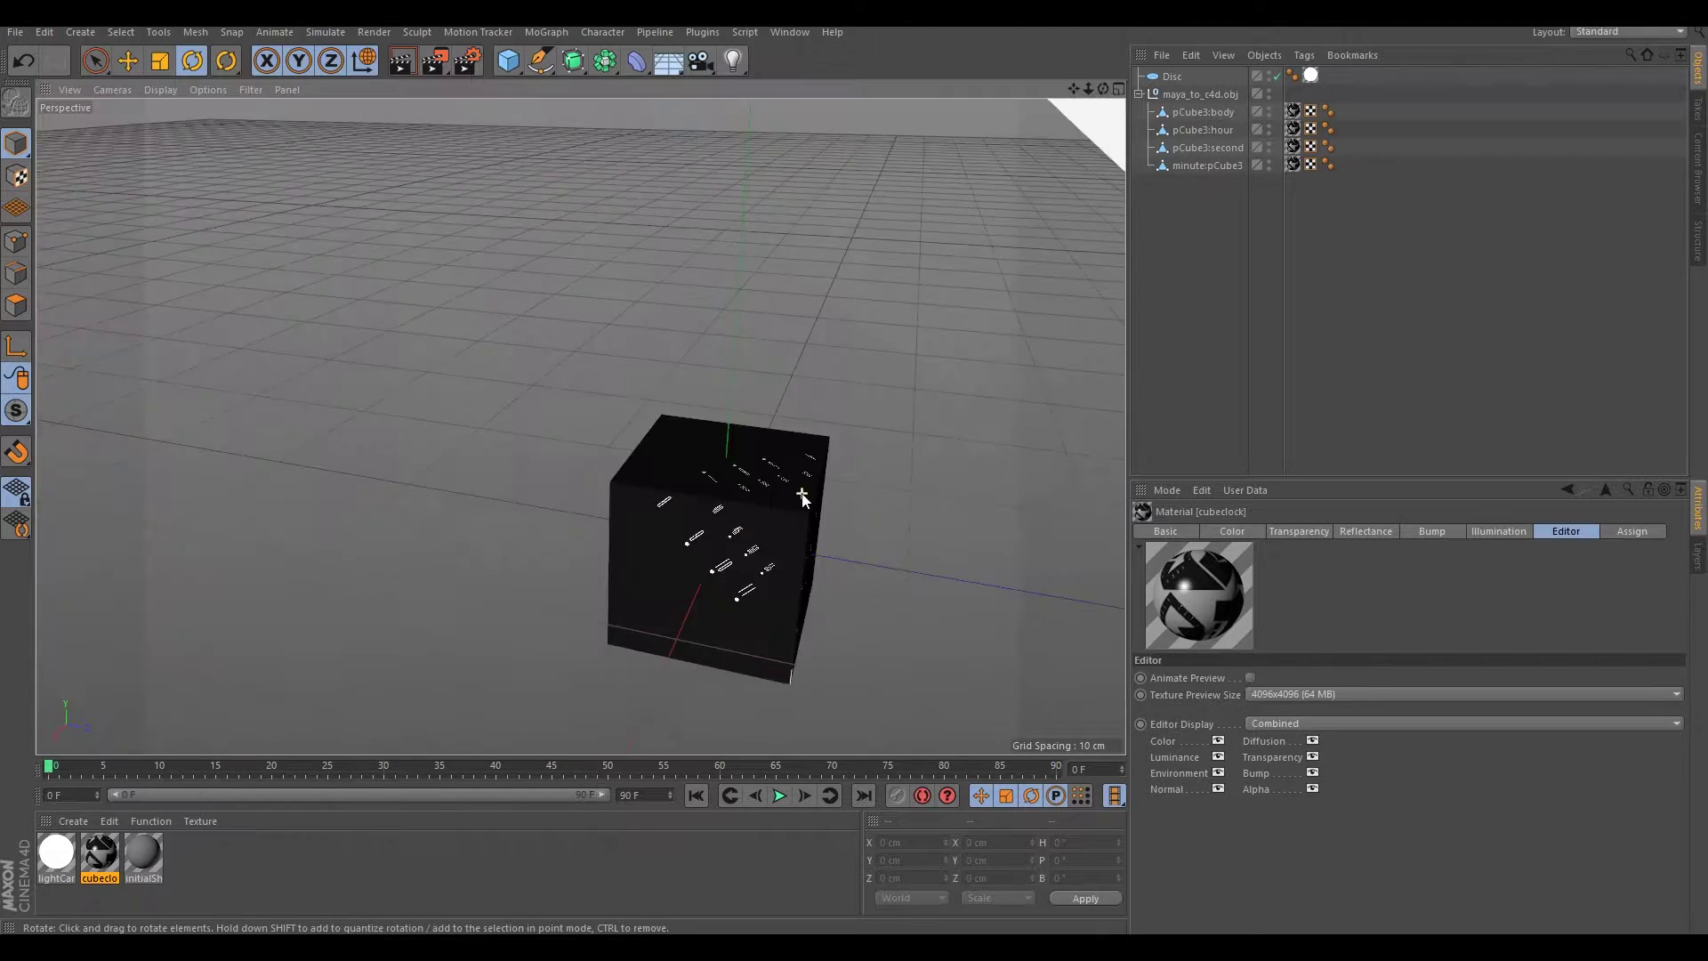
{"action": "key", "text": "ctrl+r"}
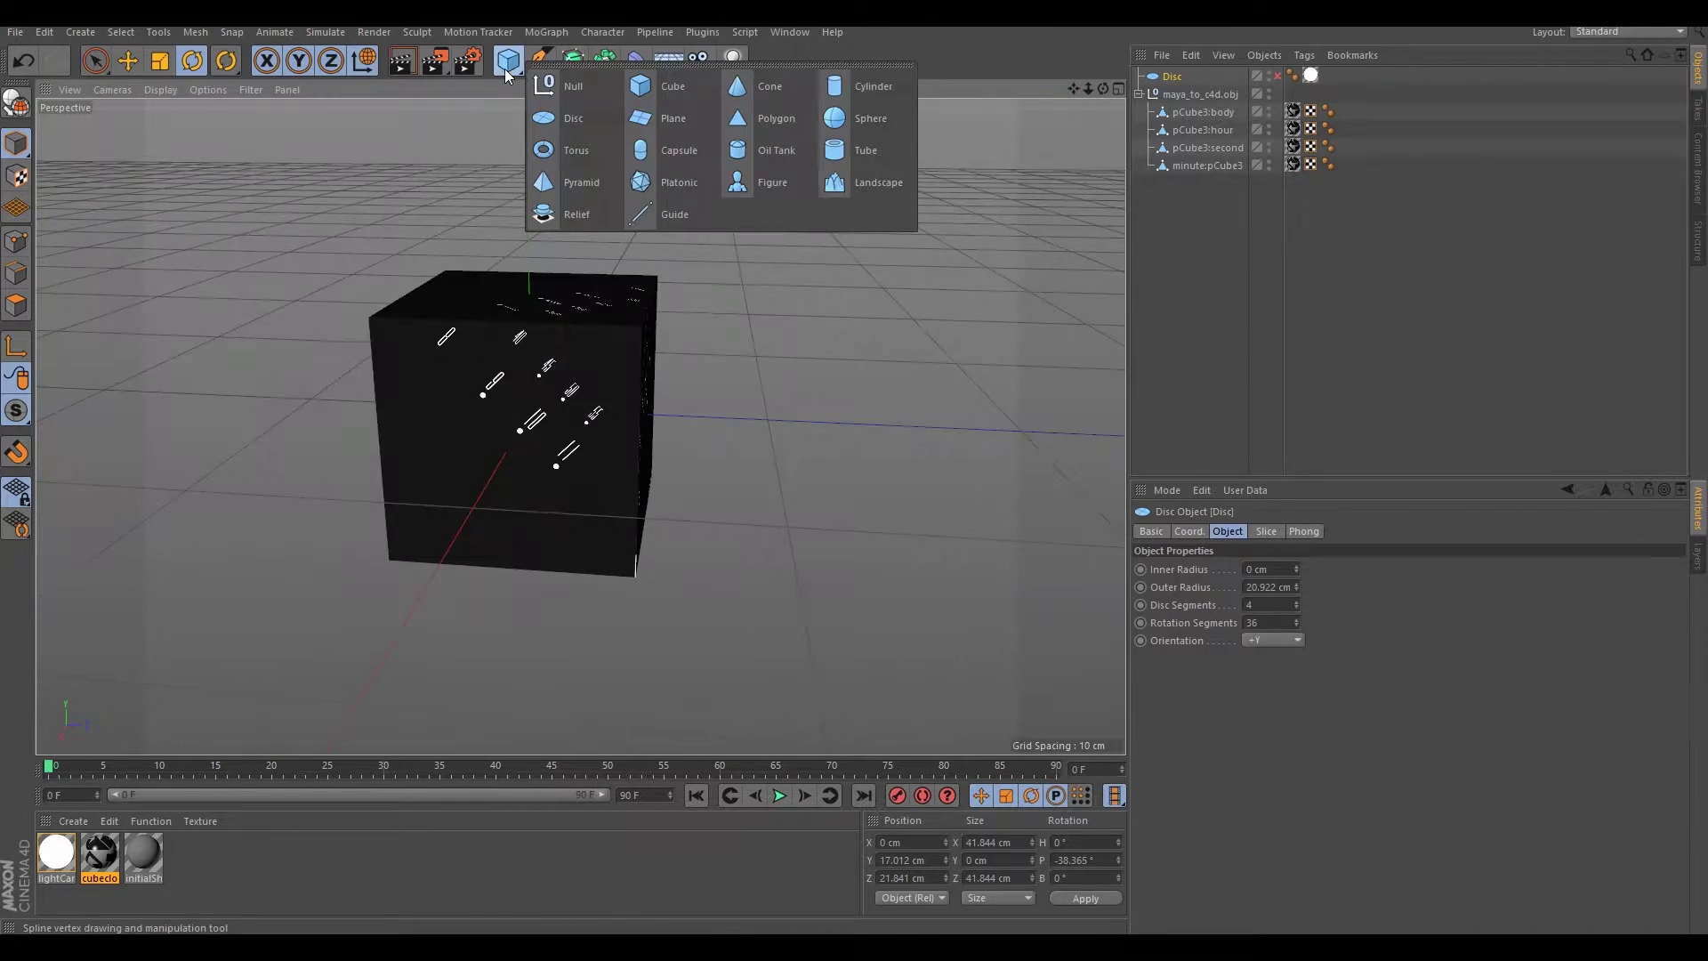
{"action": "left_click", "coordinate": [640, 117]}
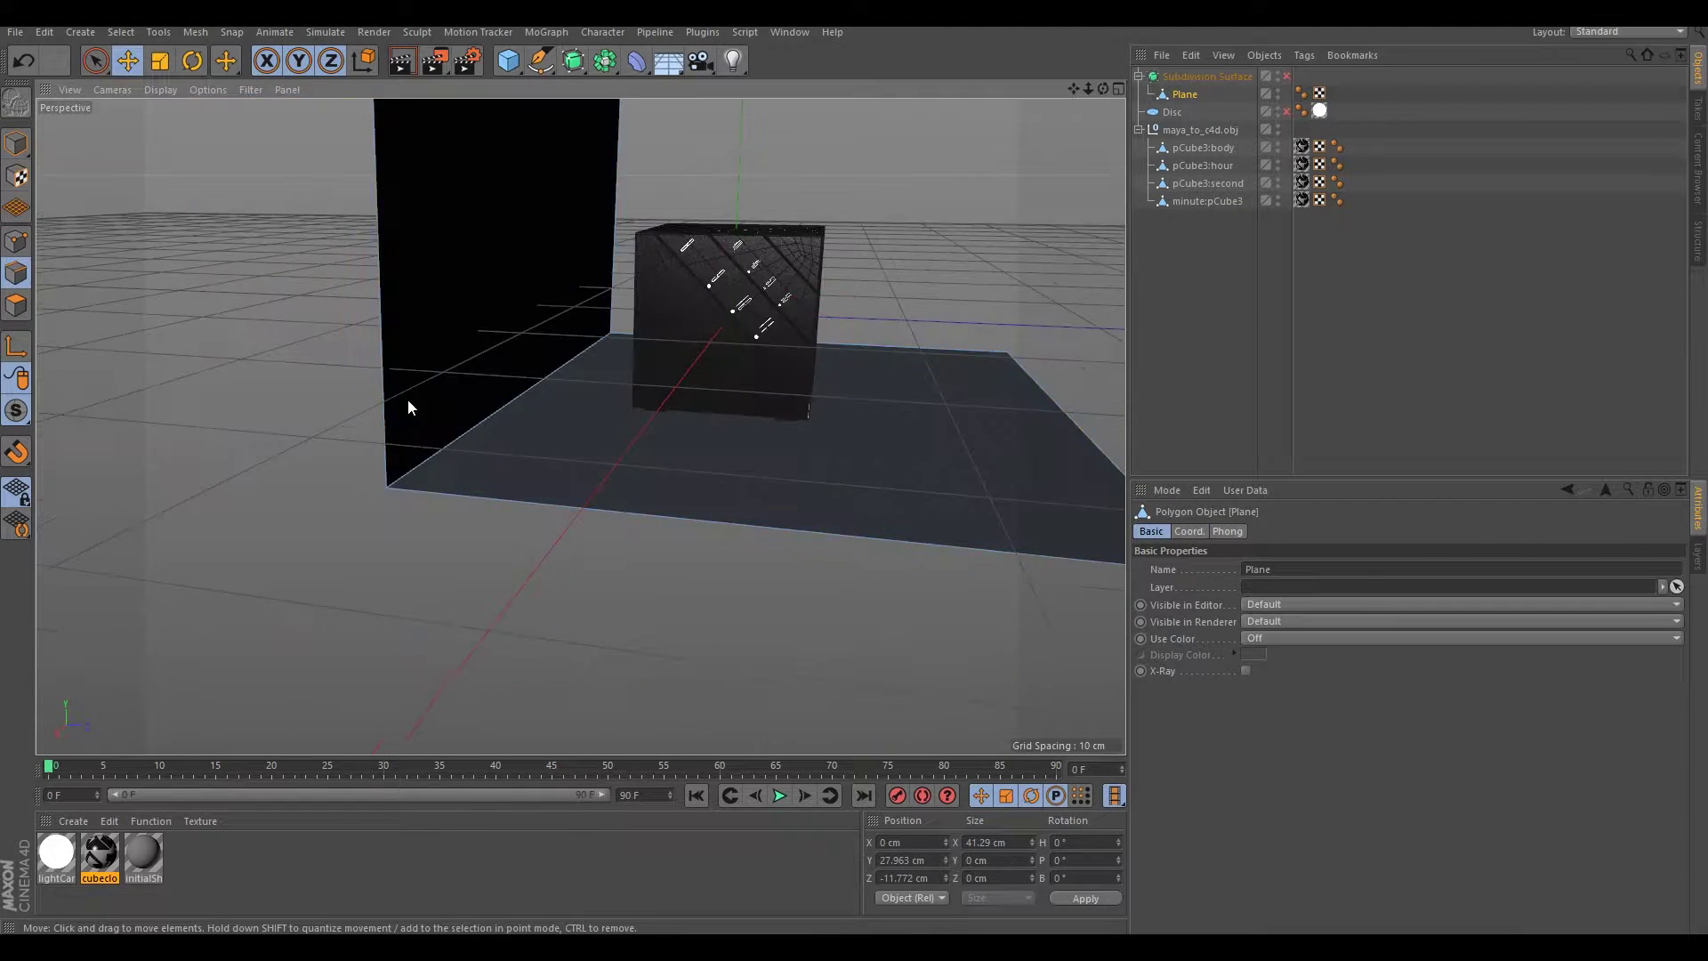
Step: Knife-cut the plane and move an edge to shape the backdrop wall
{"action": "left_click", "coordinate": [196, 32]}
{"action": "left_click", "coordinate": [347, 167]}
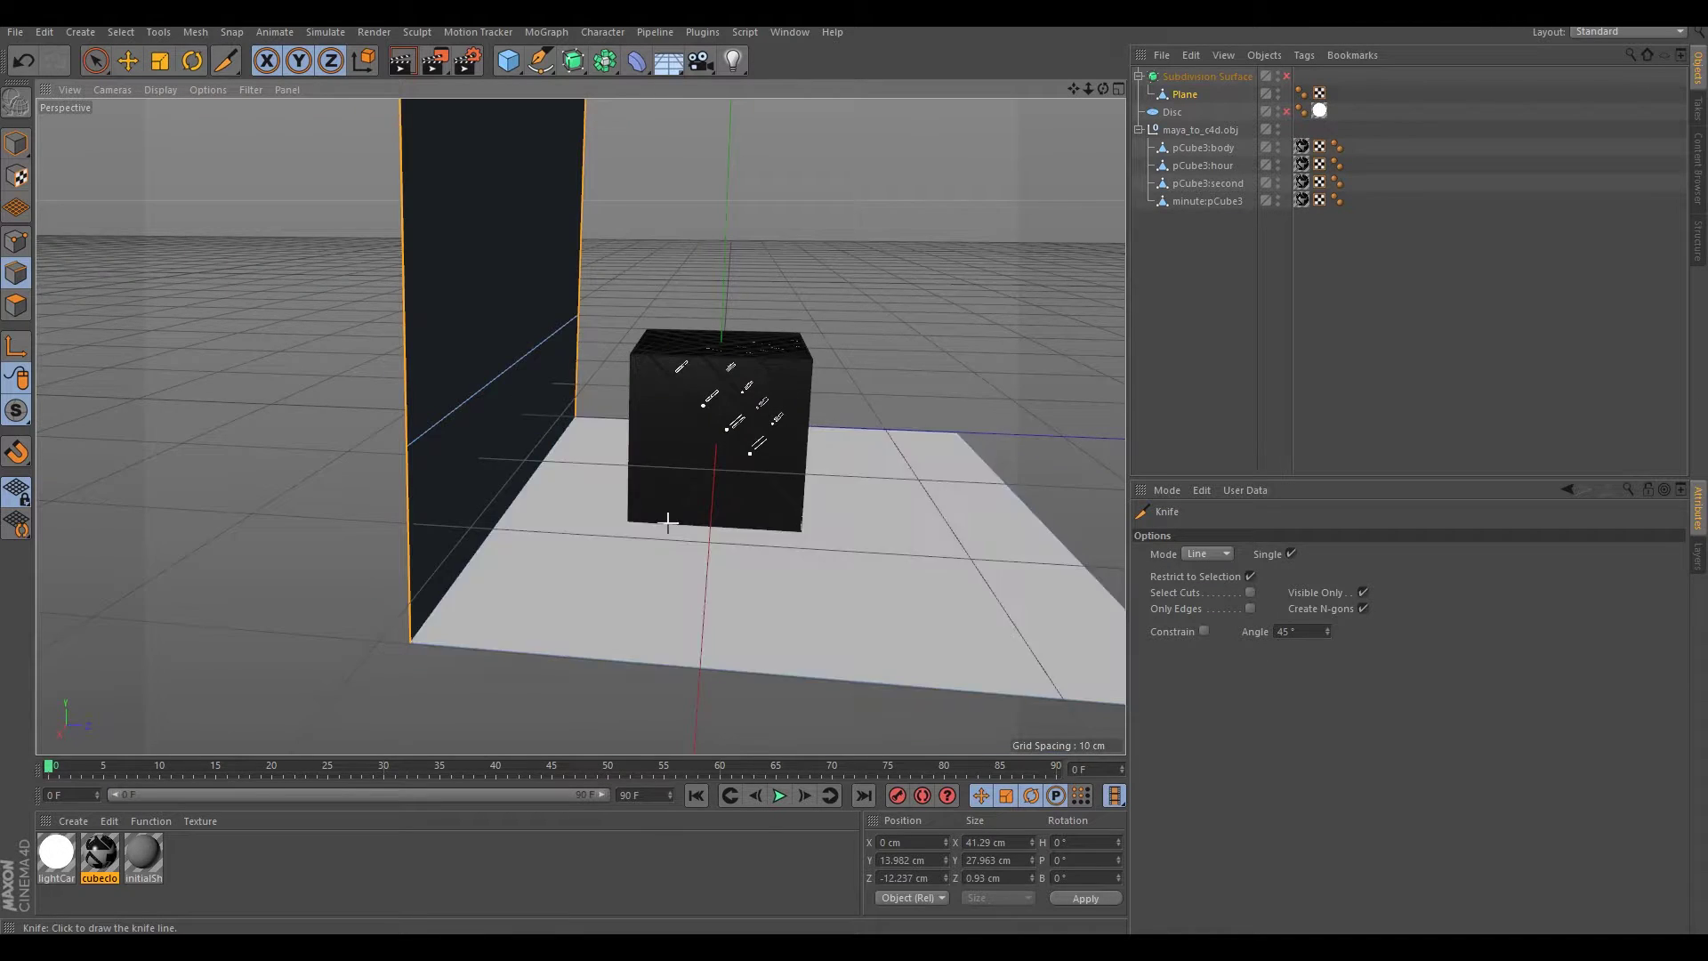
{"action": "left_click", "coordinate": [127, 60]}
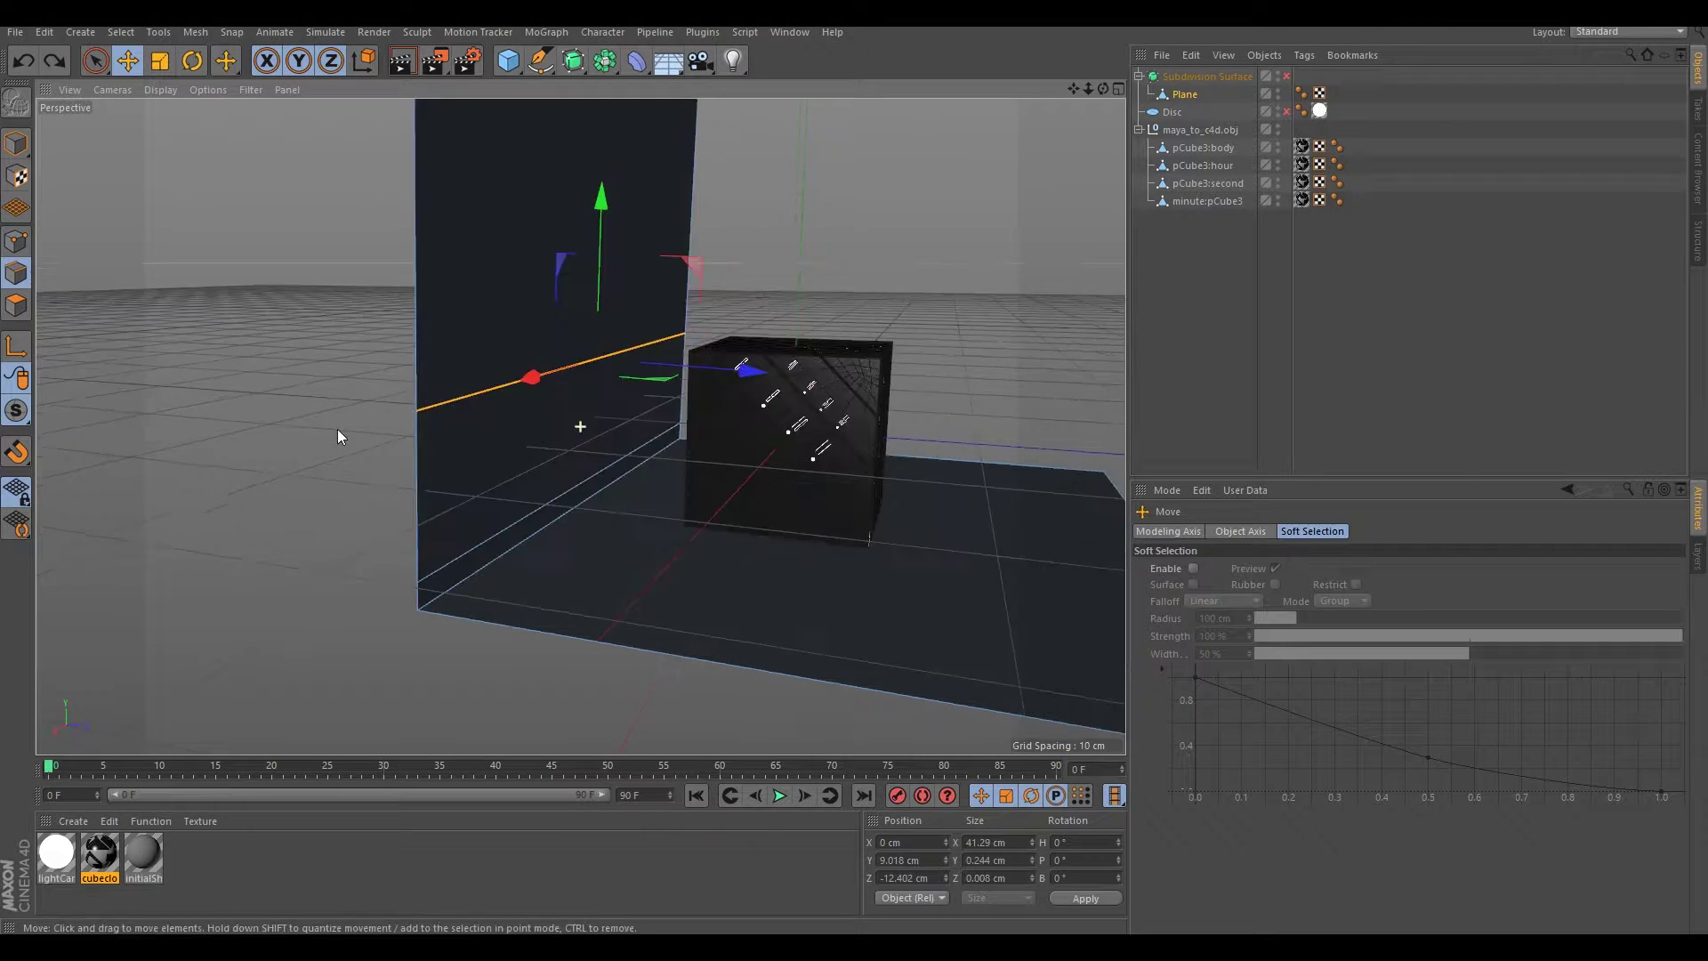
{"action": "left_click", "coordinate": [195, 32]}
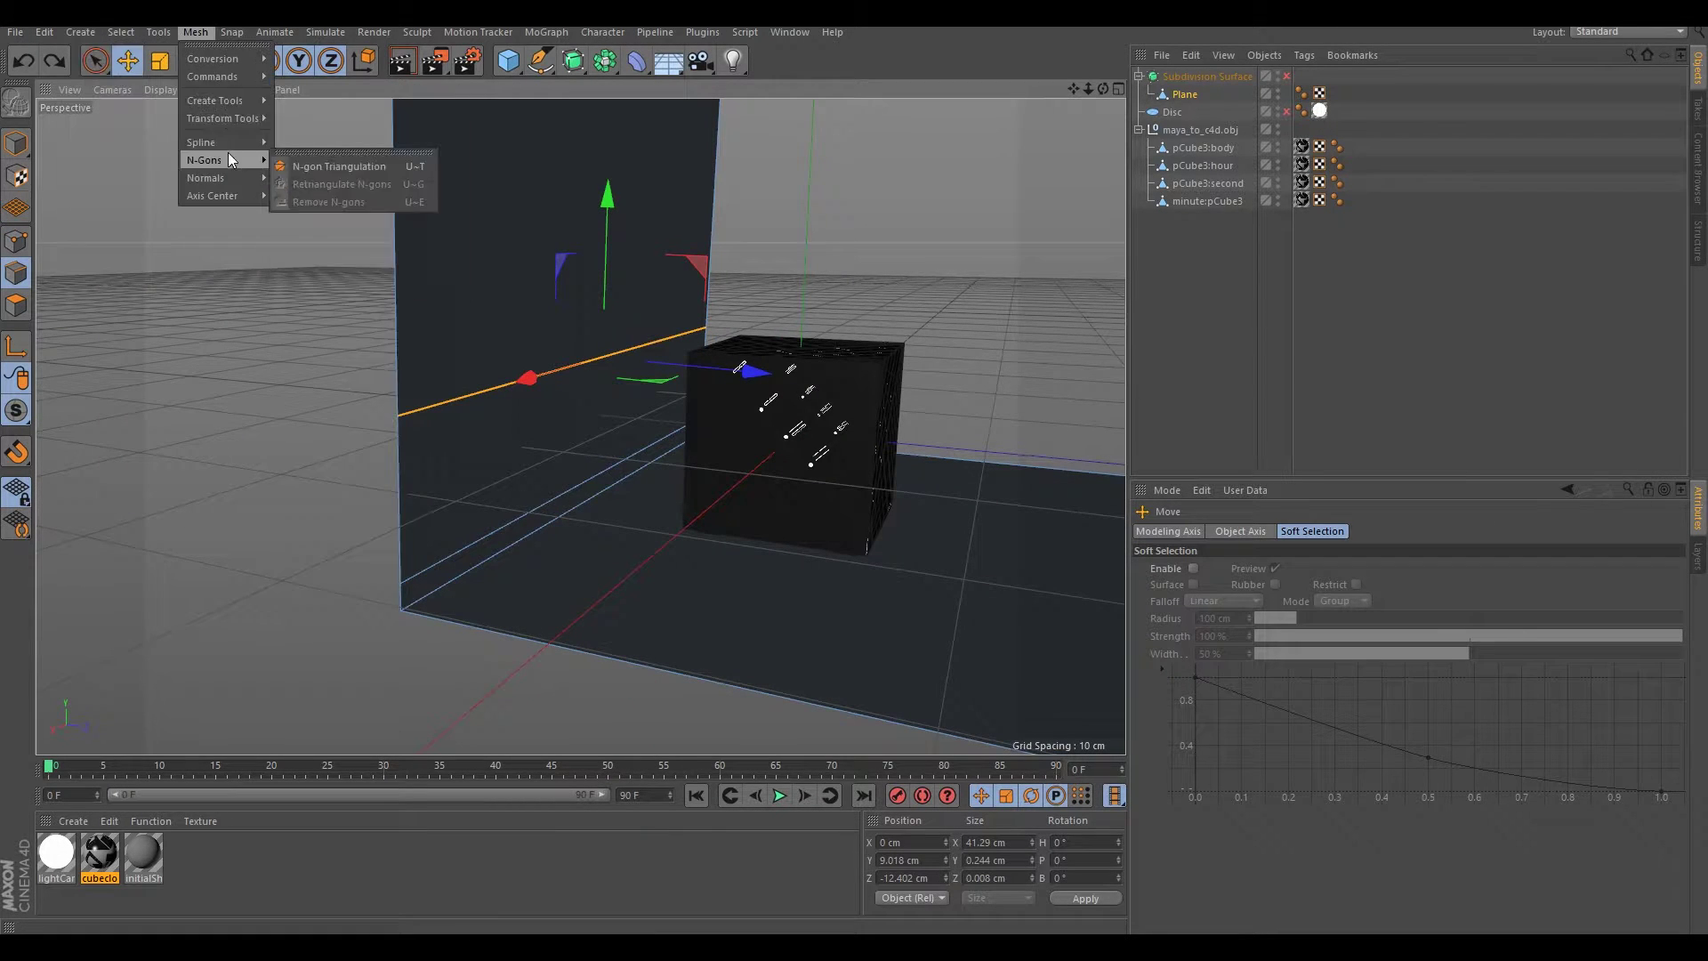
{"action": "left_click", "coordinate": [569, 392]}
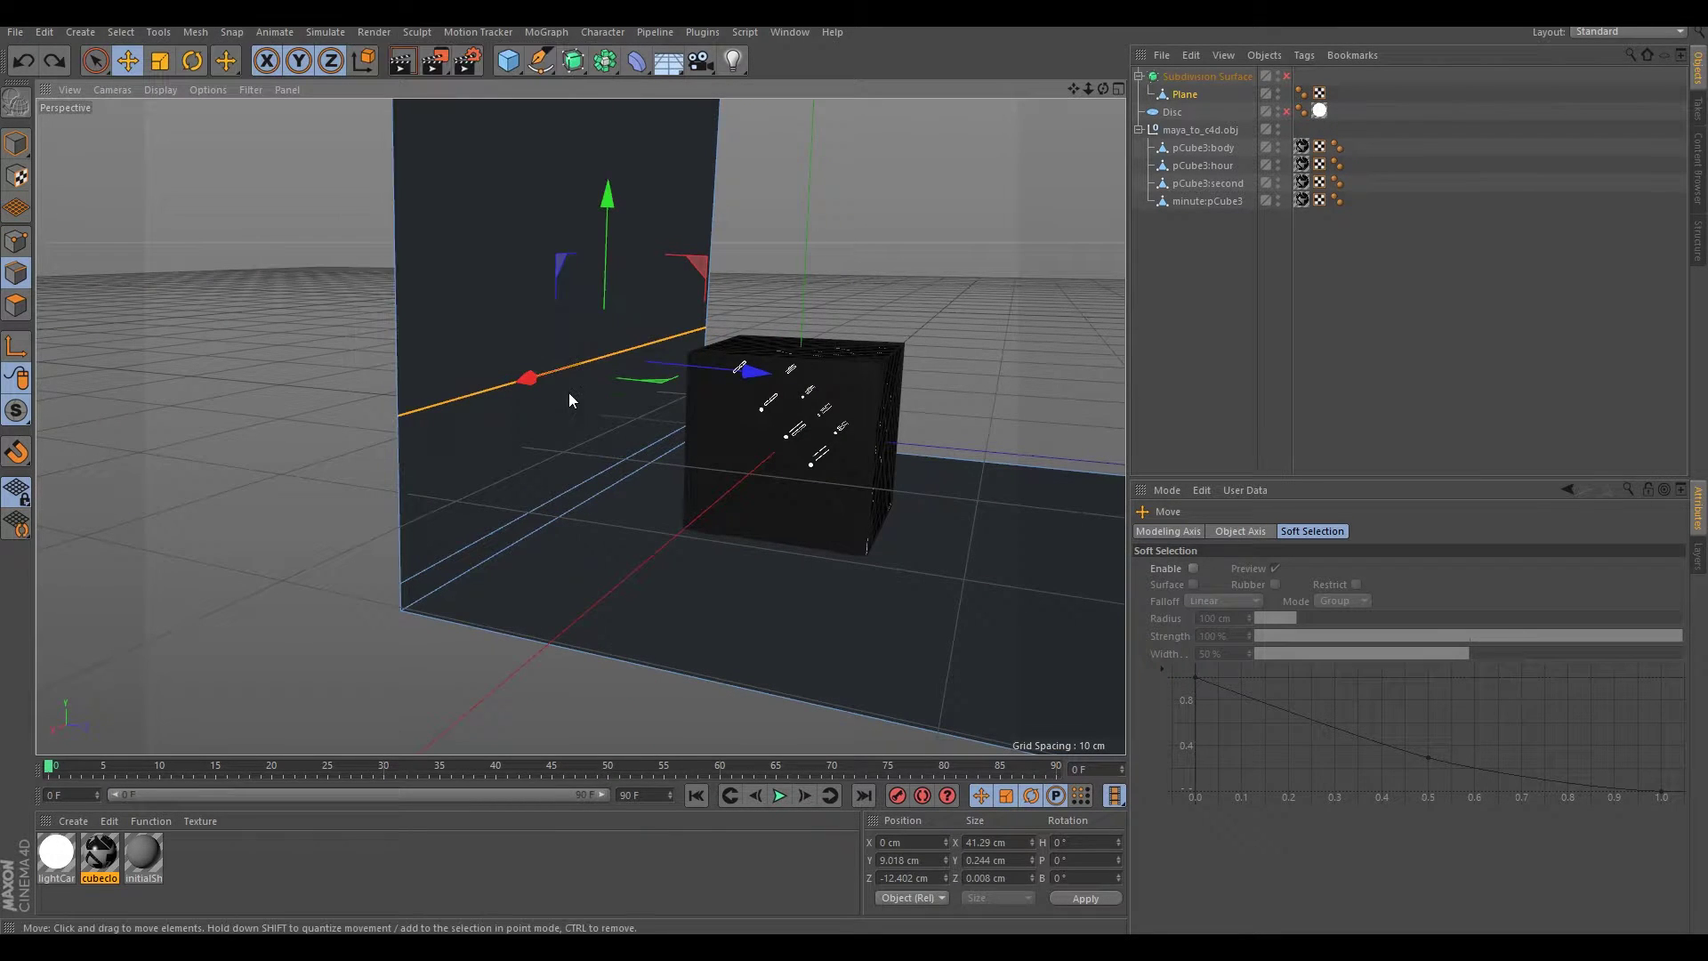
{"action": "left_click_drag", "start_coordinate": [568, 392], "coordinate": [623, 279], "text": "alt"}
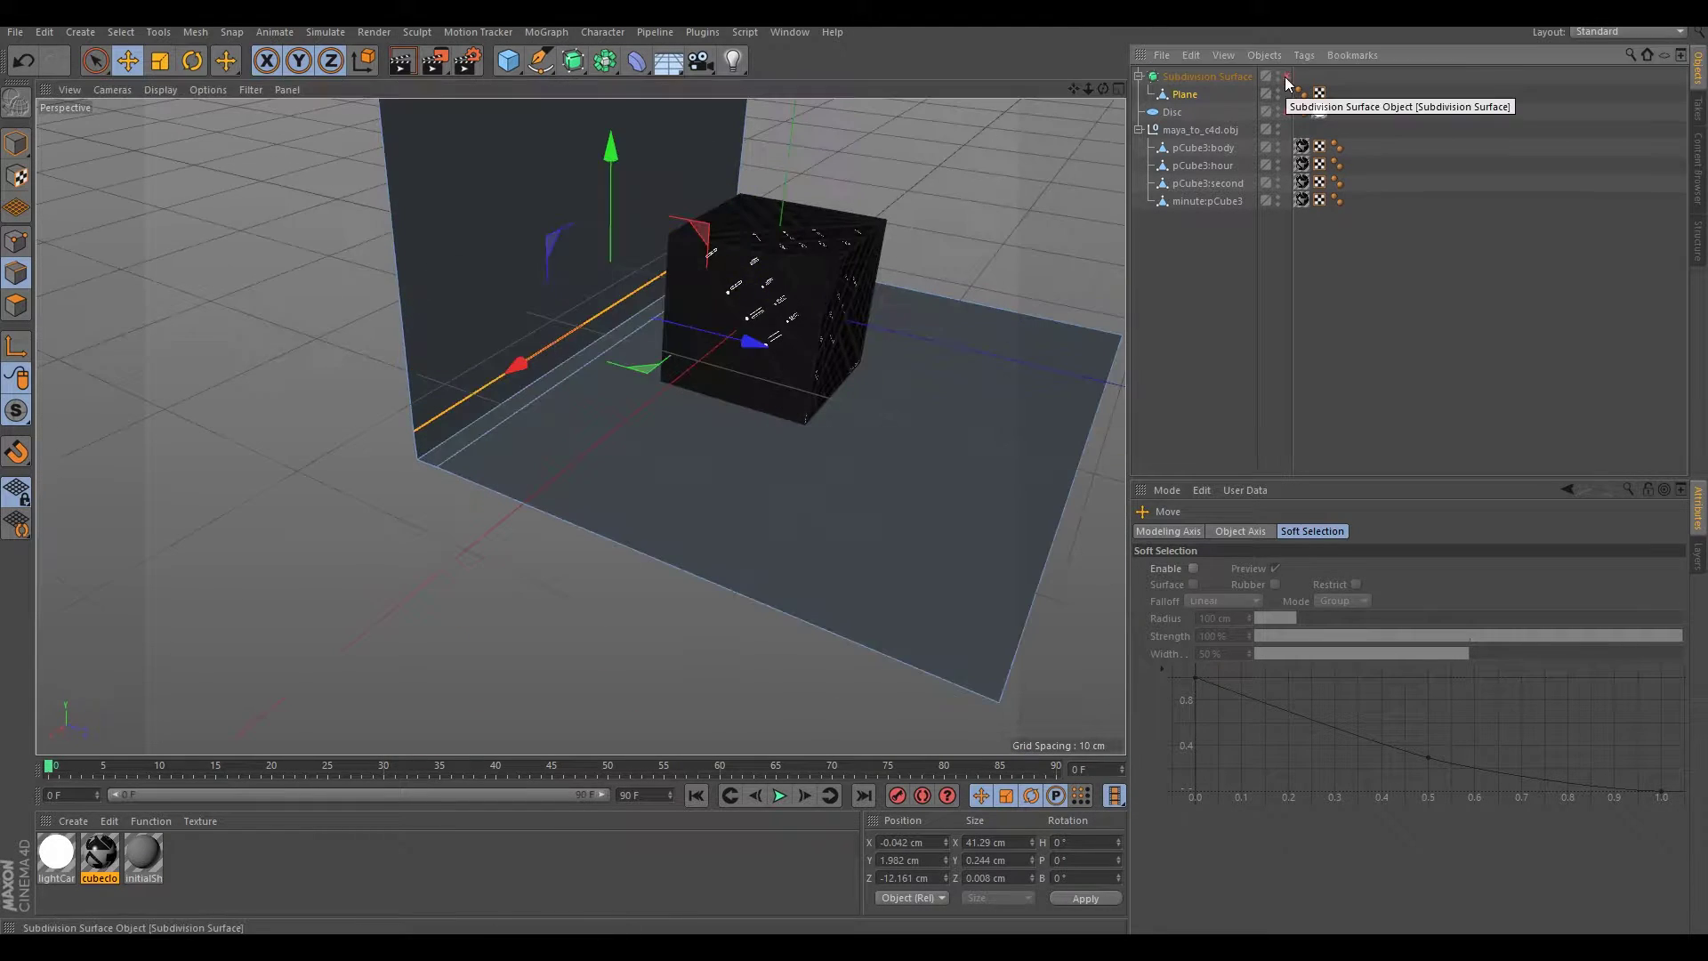
Step: Try loop and line cuts on the plane, then add a Floor object instead
{"action": "left_click", "coordinate": [318, 148]}
{"action": "left_click", "coordinate": [305, 166]}
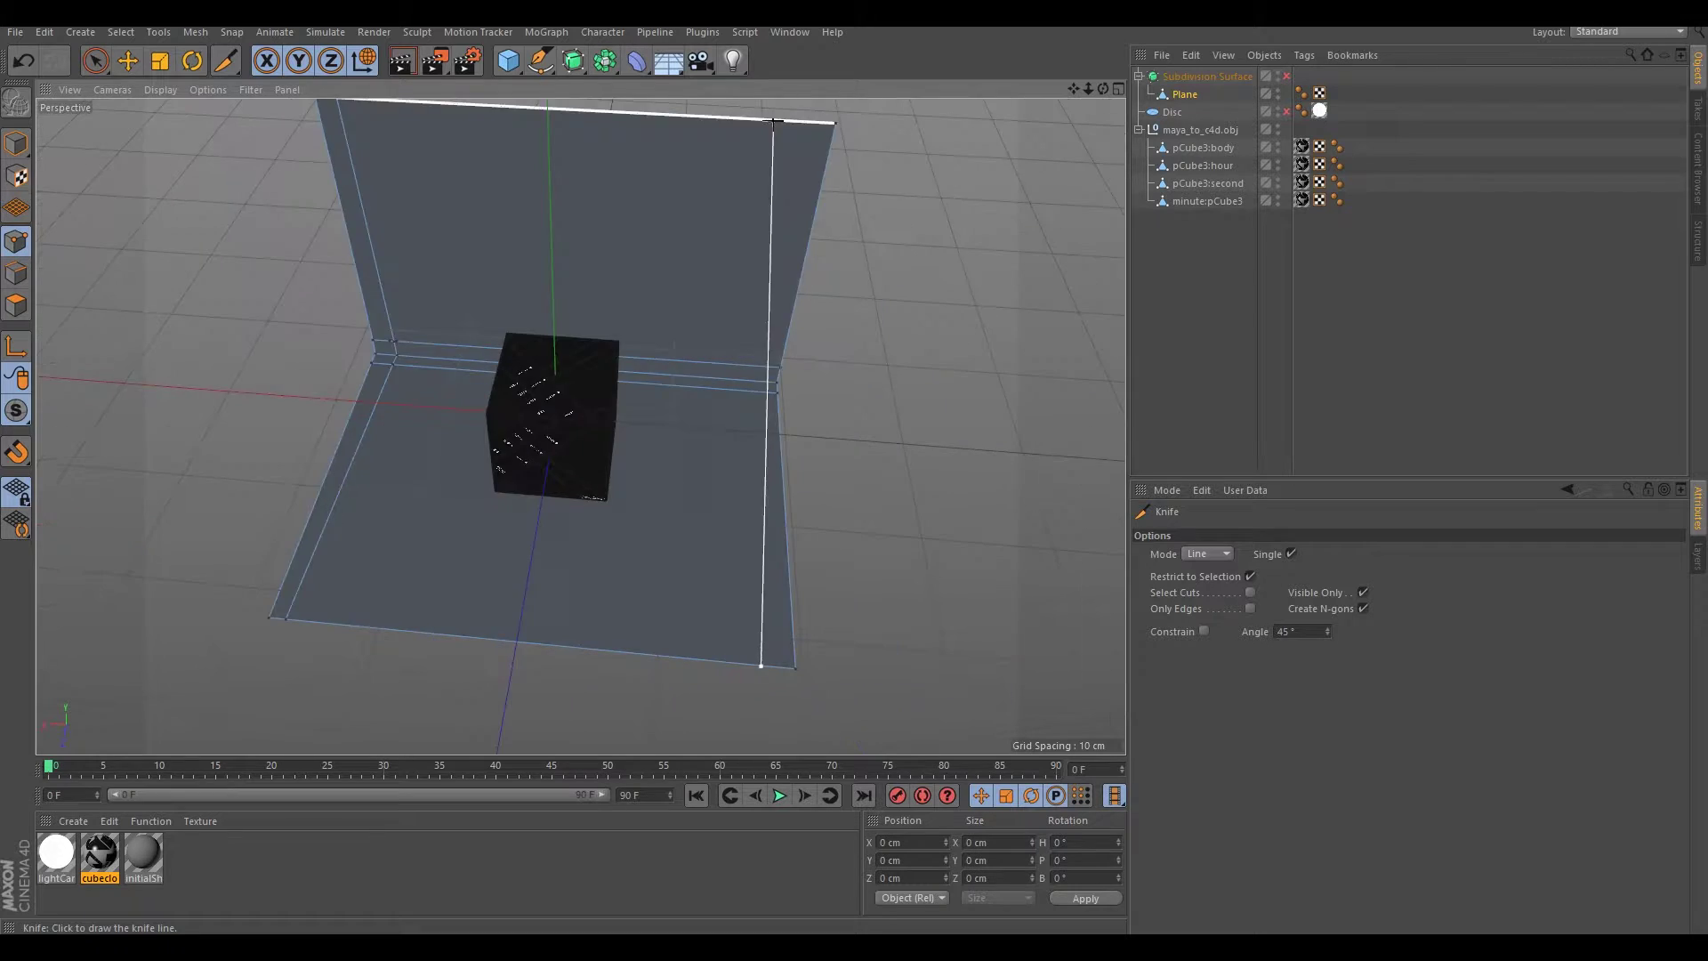
{"action": "left_click_drag", "start_coordinate": [665, 405], "coordinate": [572, 231], "text": "alt"}
{"action": "scroll", "coordinate": [572, 231], "scroll_direction": "up", "scroll_amount": 10}
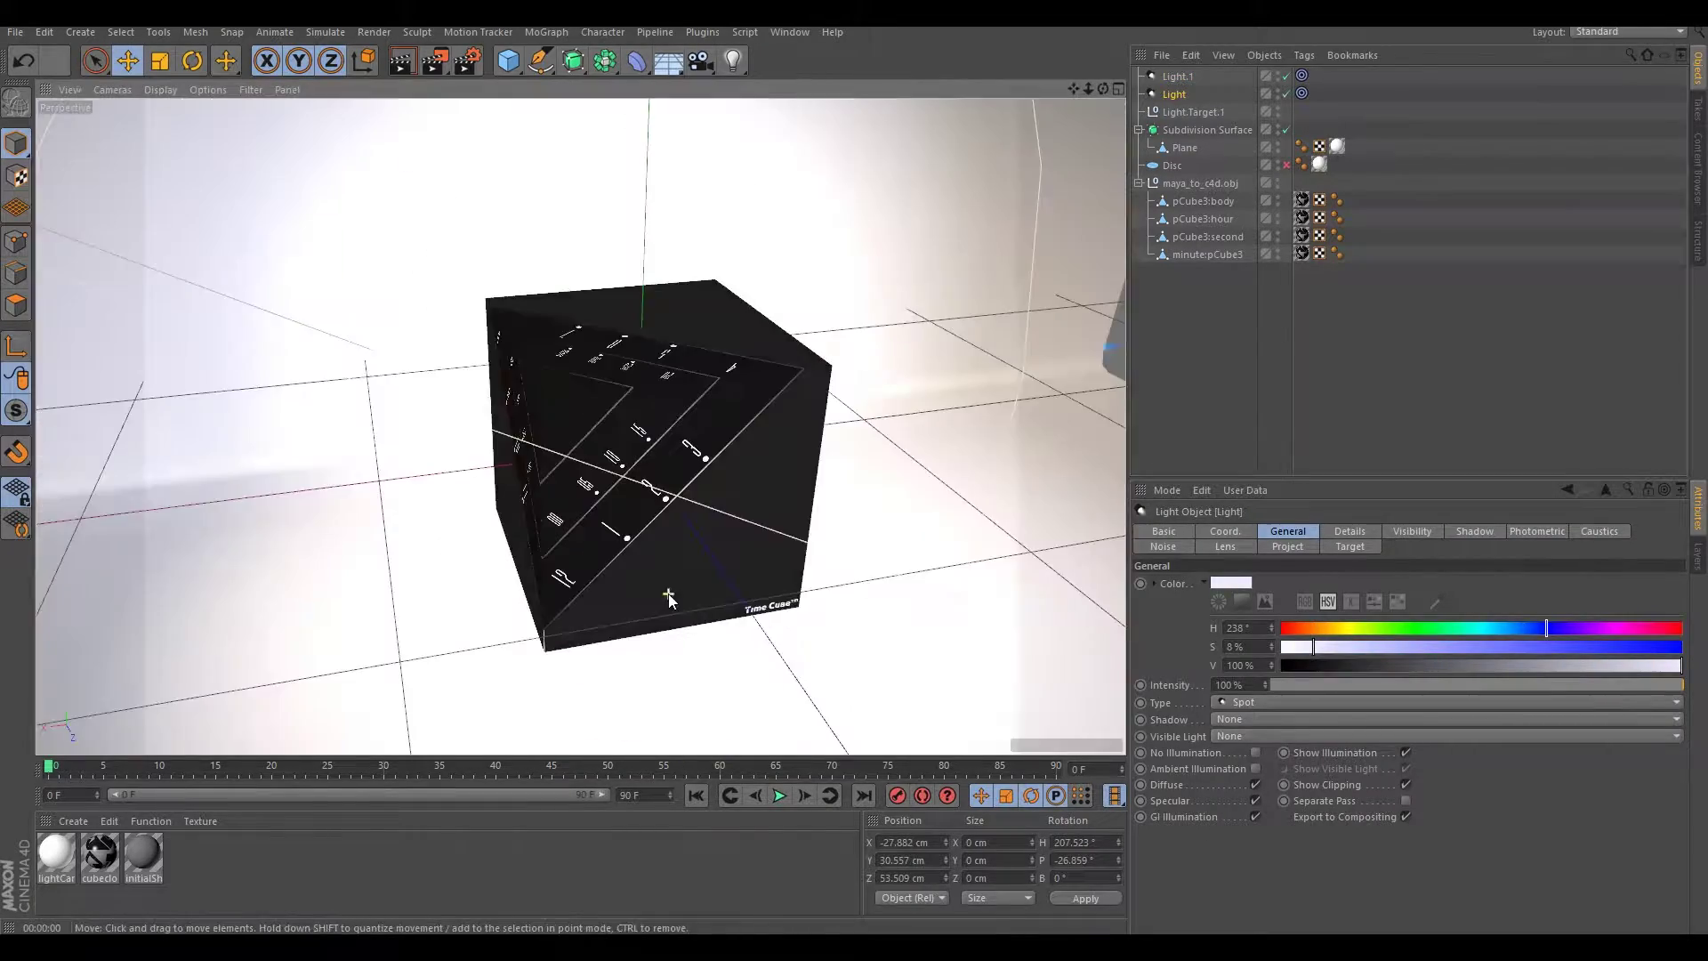
{"action": "left_click", "coordinate": [667, 62]}
{"action": "left_click", "coordinate": [725, 86]}
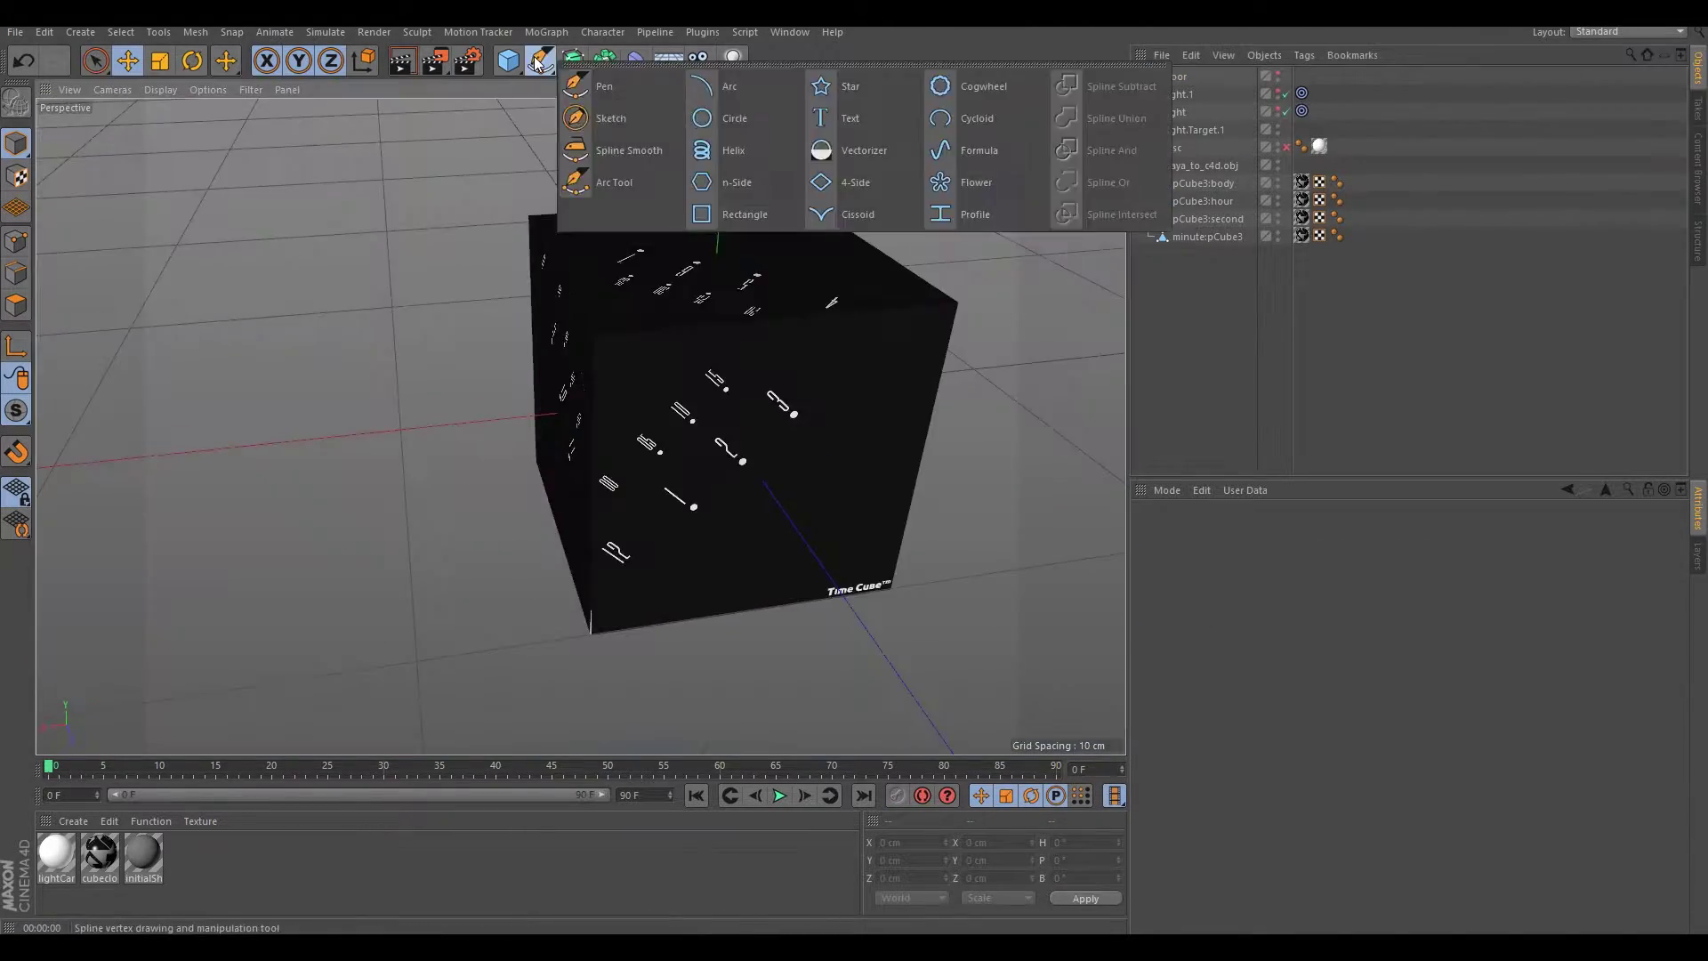
Step: Add a Circle spline tilted H -45° P 35°, rename it hourCtrl, and select pCube3:hour
{"action": "left_click", "coordinate": [937, 72]}
{"action": "key", "text": "r"}
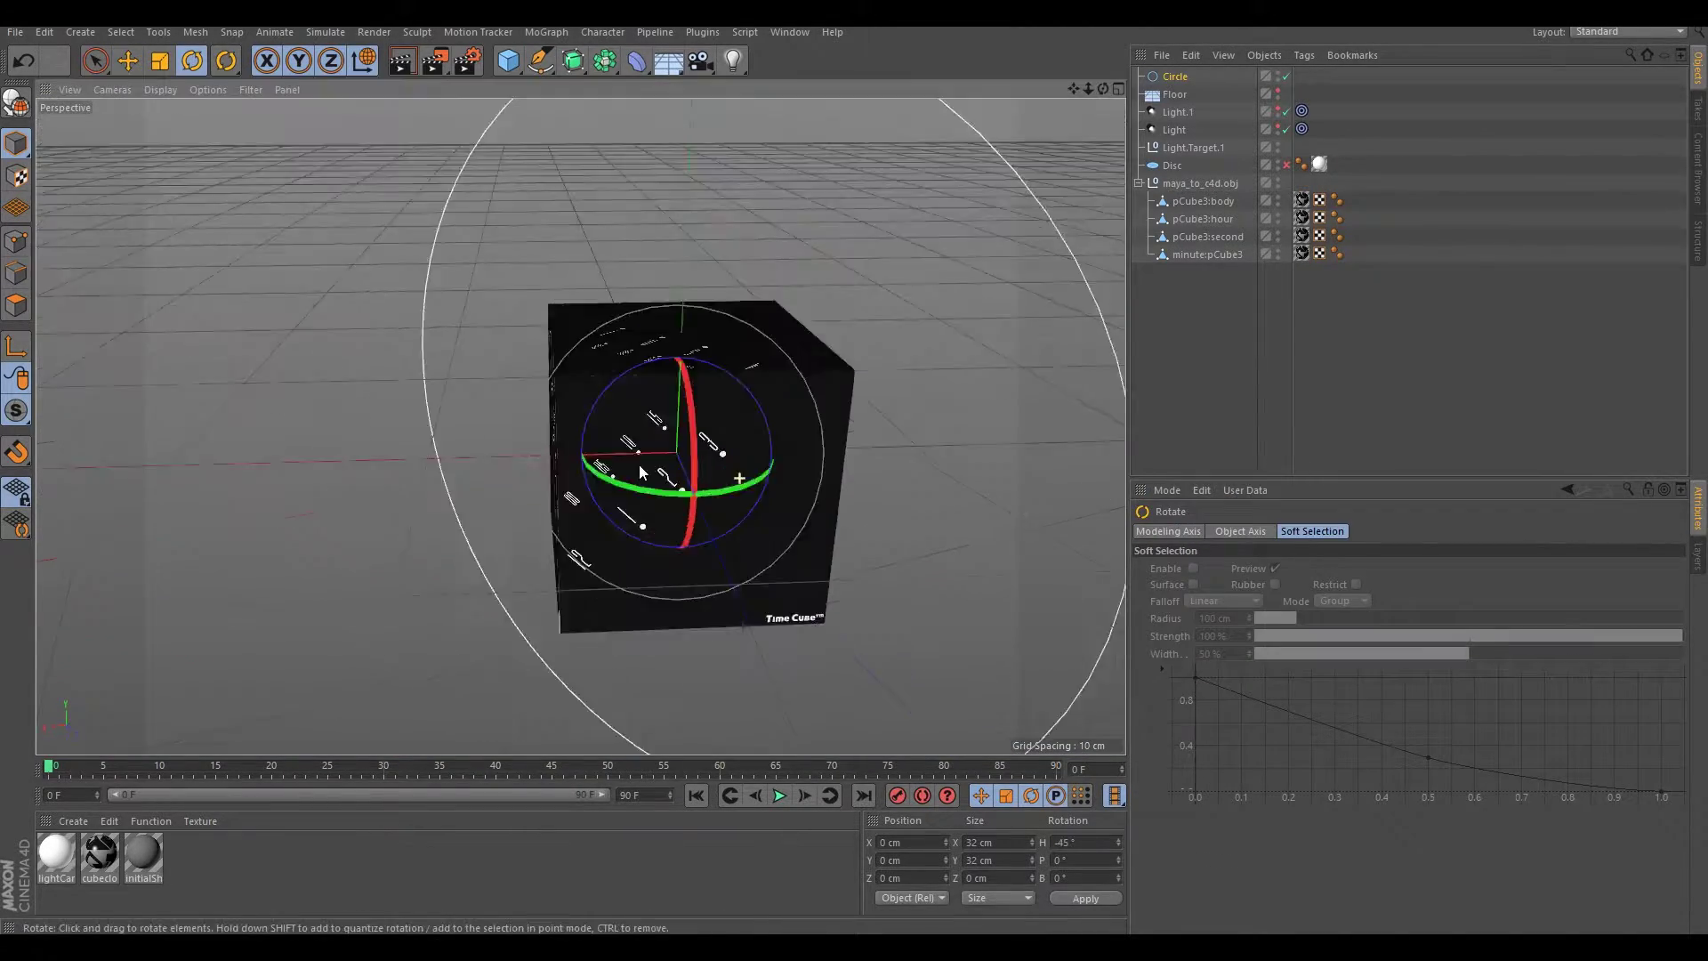
{"action": "left_click_drag", "start_coordinate": [430, 381], "coordinate": [845, 559]}
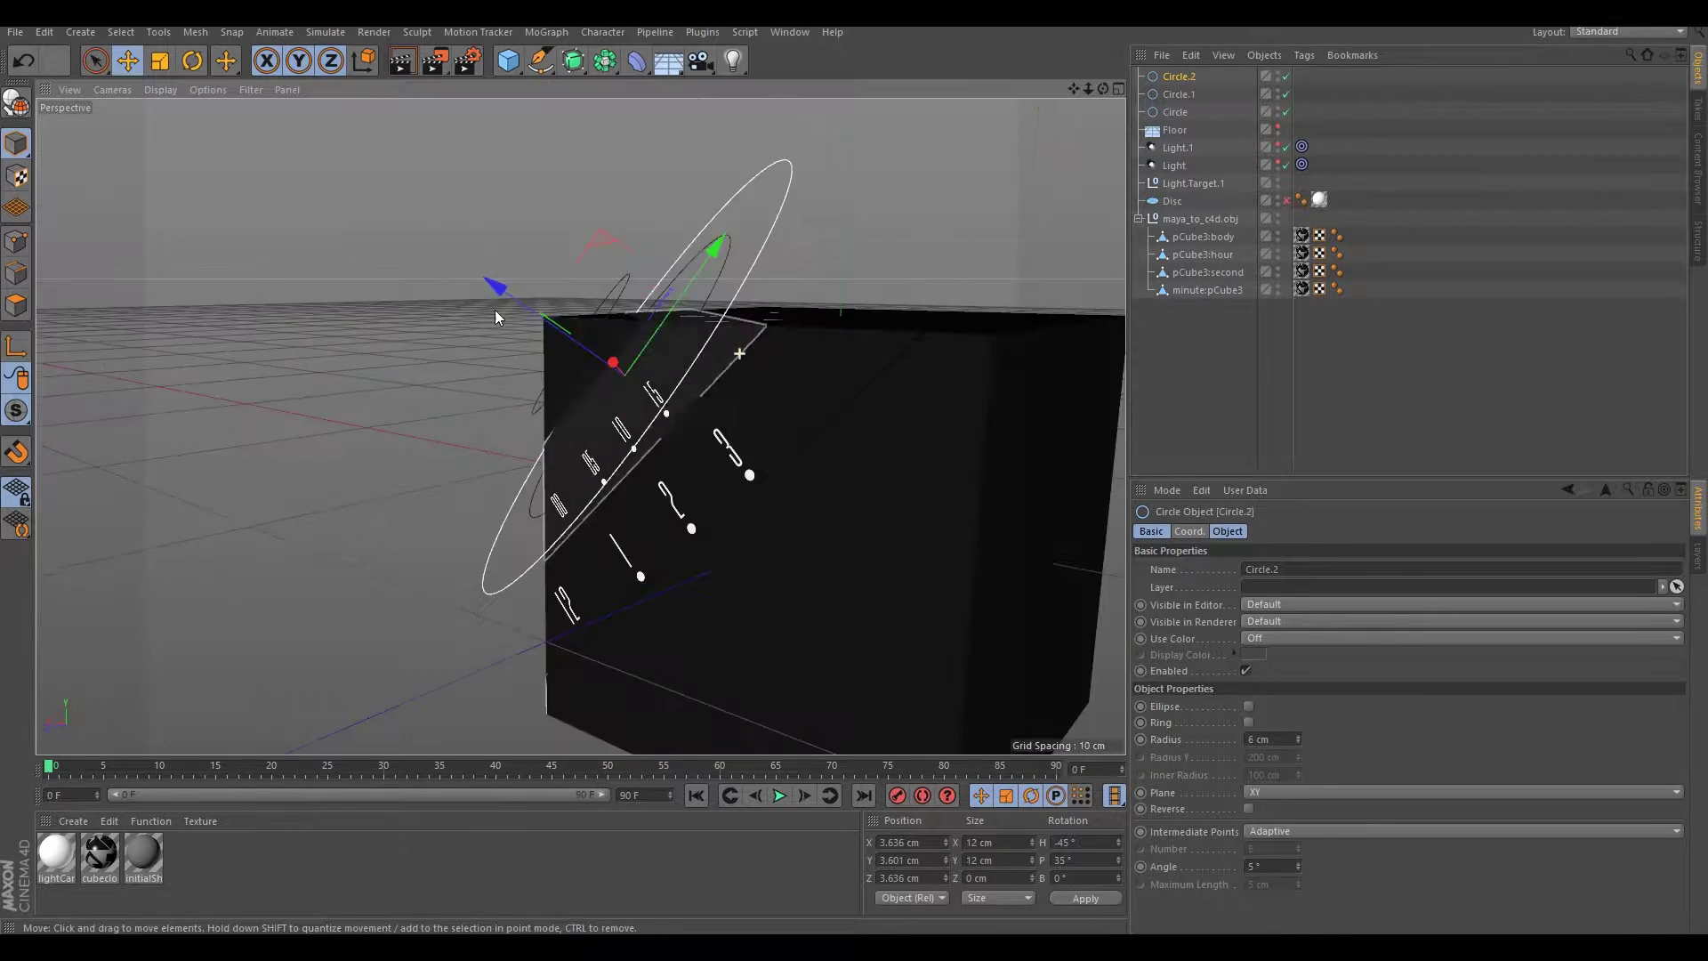
{"action": "double_click", "coordinate": [1176, 111]}
{"action": "type", "text": "hourCtrl"}
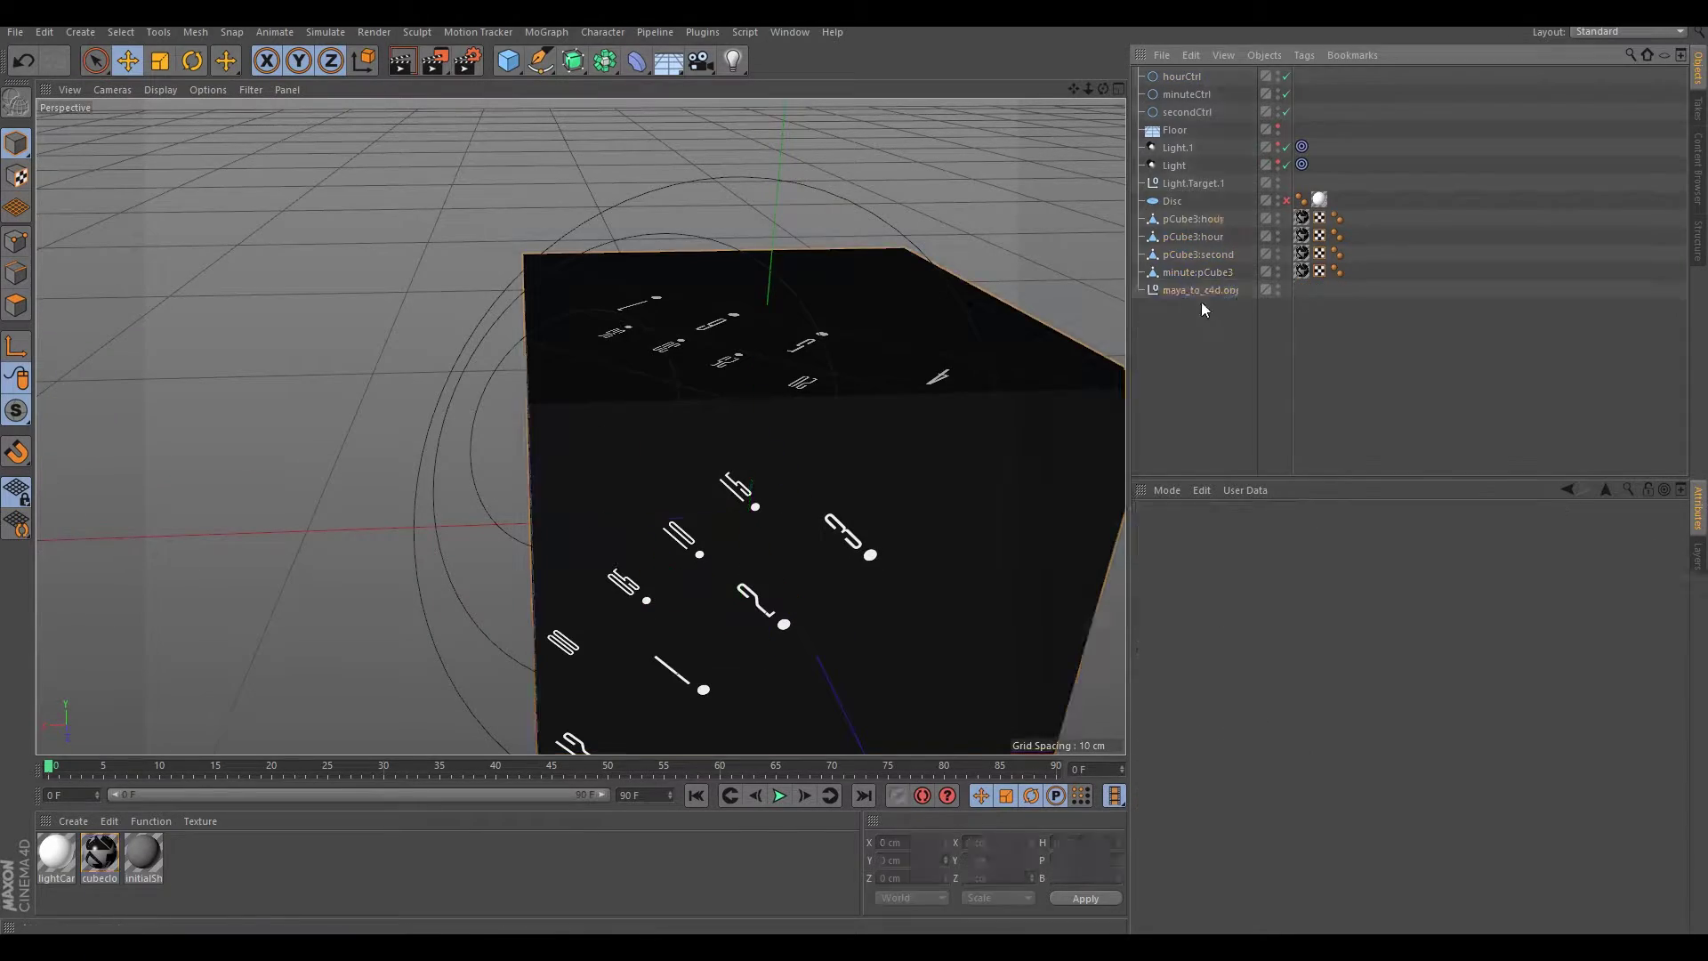
{"action": "left_click", "coordinate": [1199, 238]}
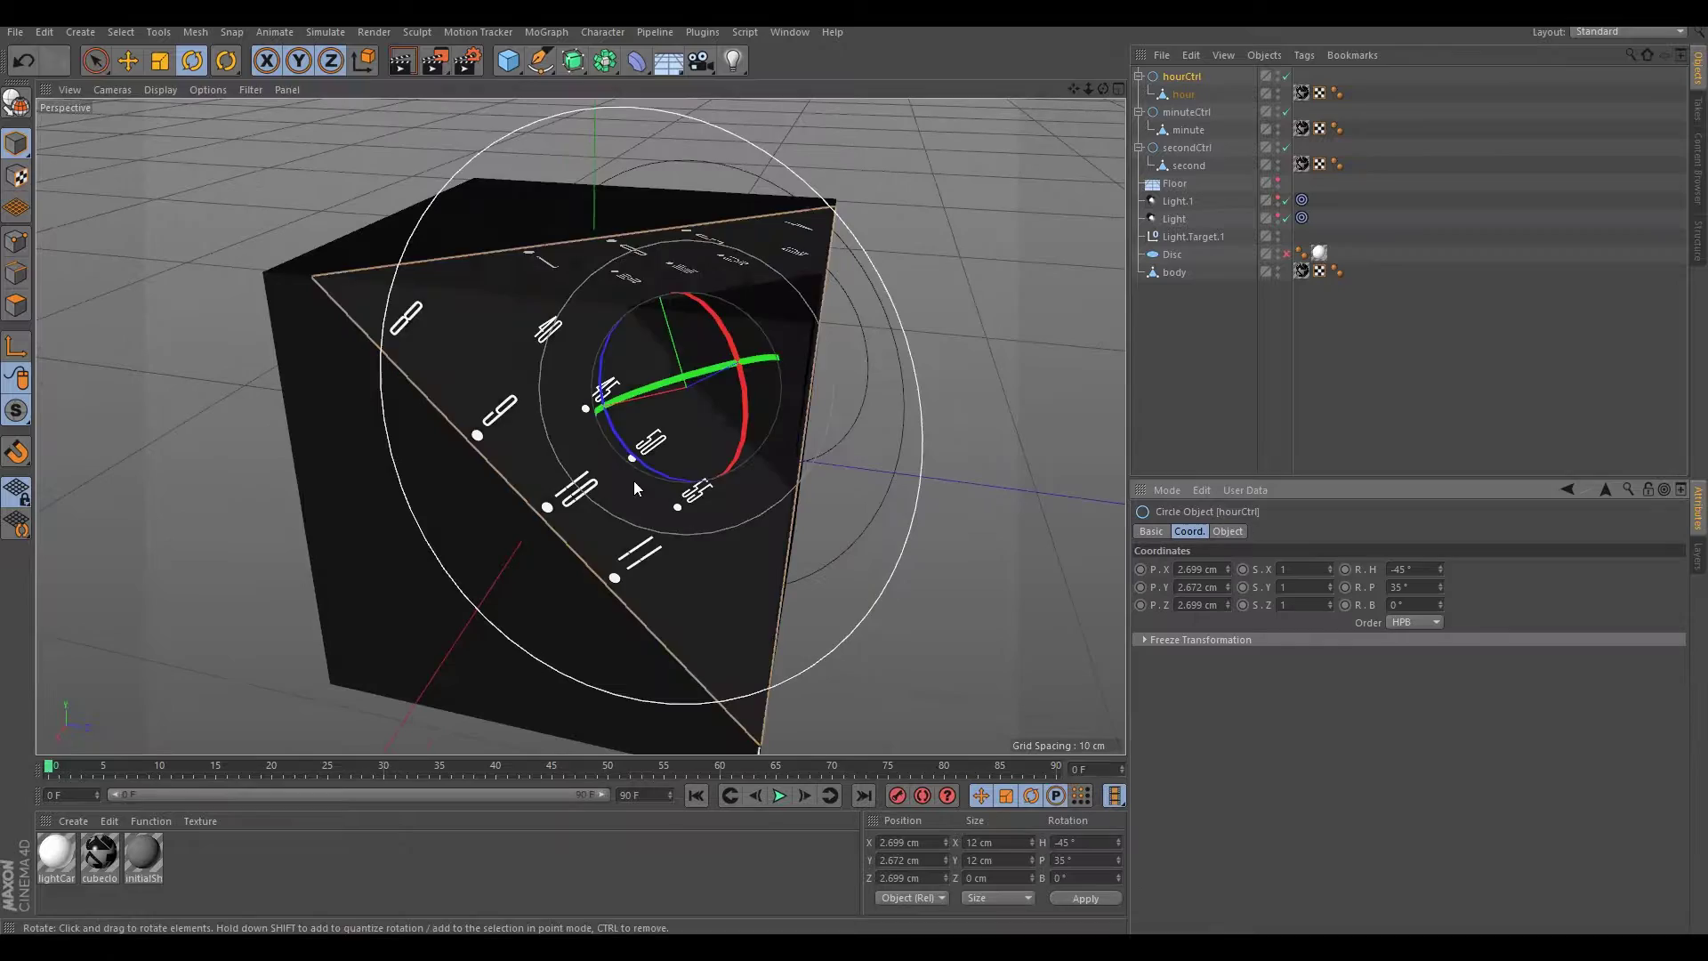
Step: At frame 60, key hourCtrl's bank rotation to -360°
{"action": "left_click", "coordinate": [720, 767]}
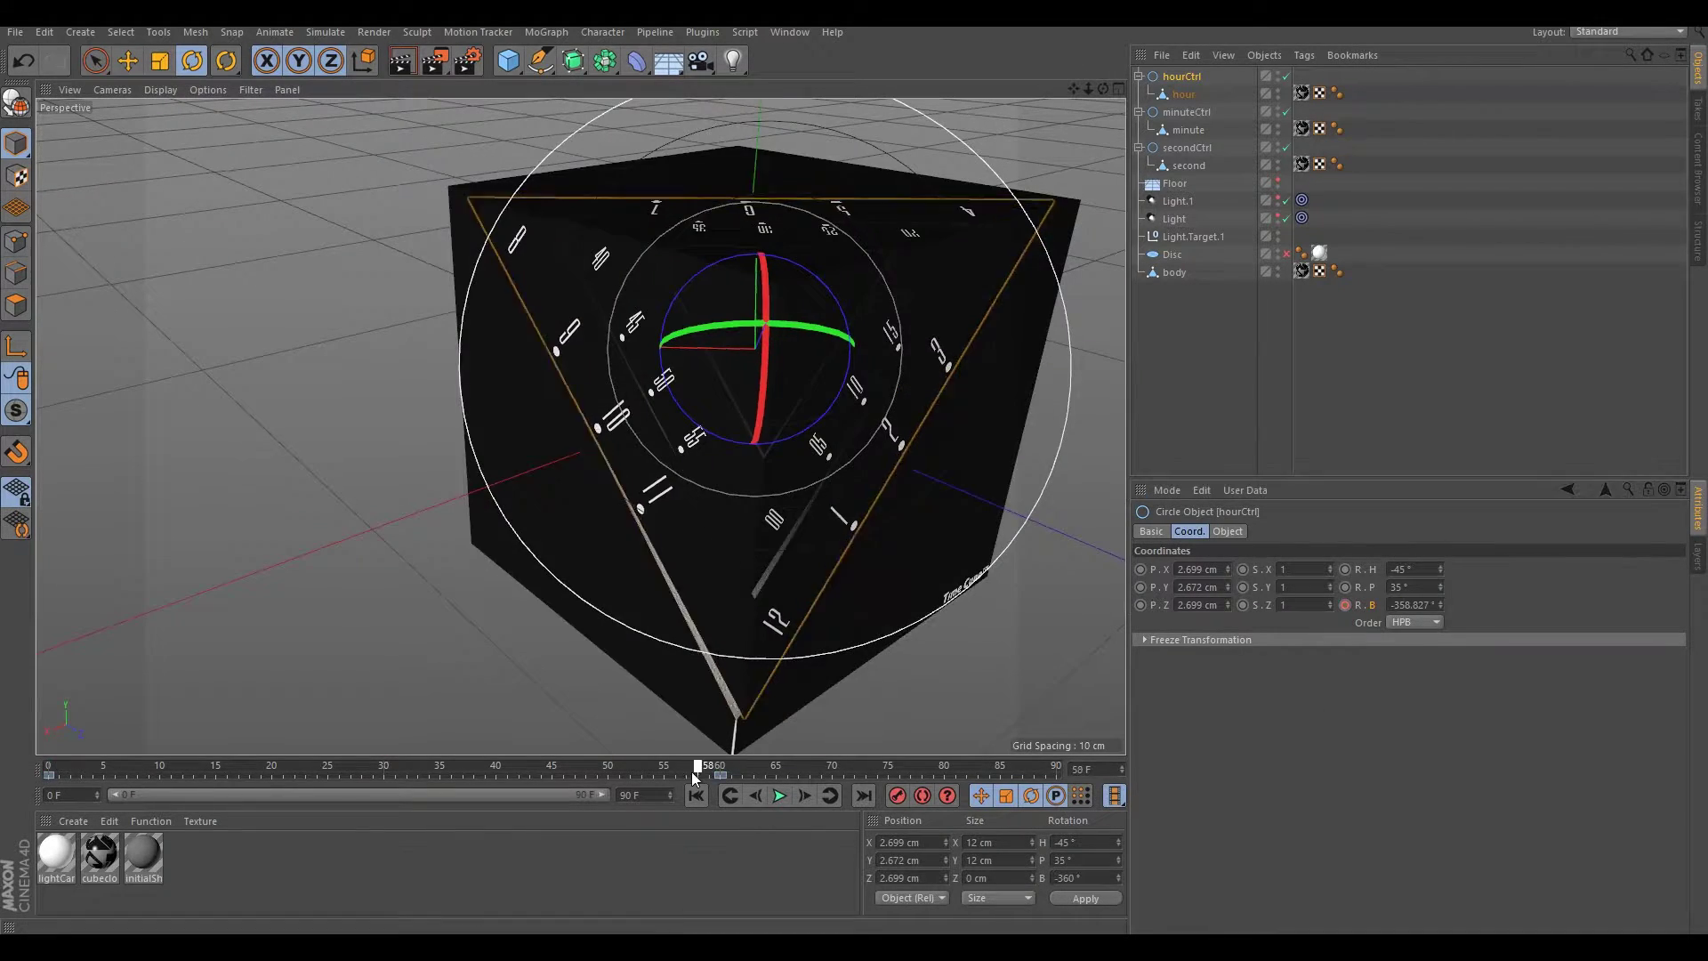
{"action": "left_click_drag", "start_coordinate": [691, 771], "coordinate": [711, 786]}
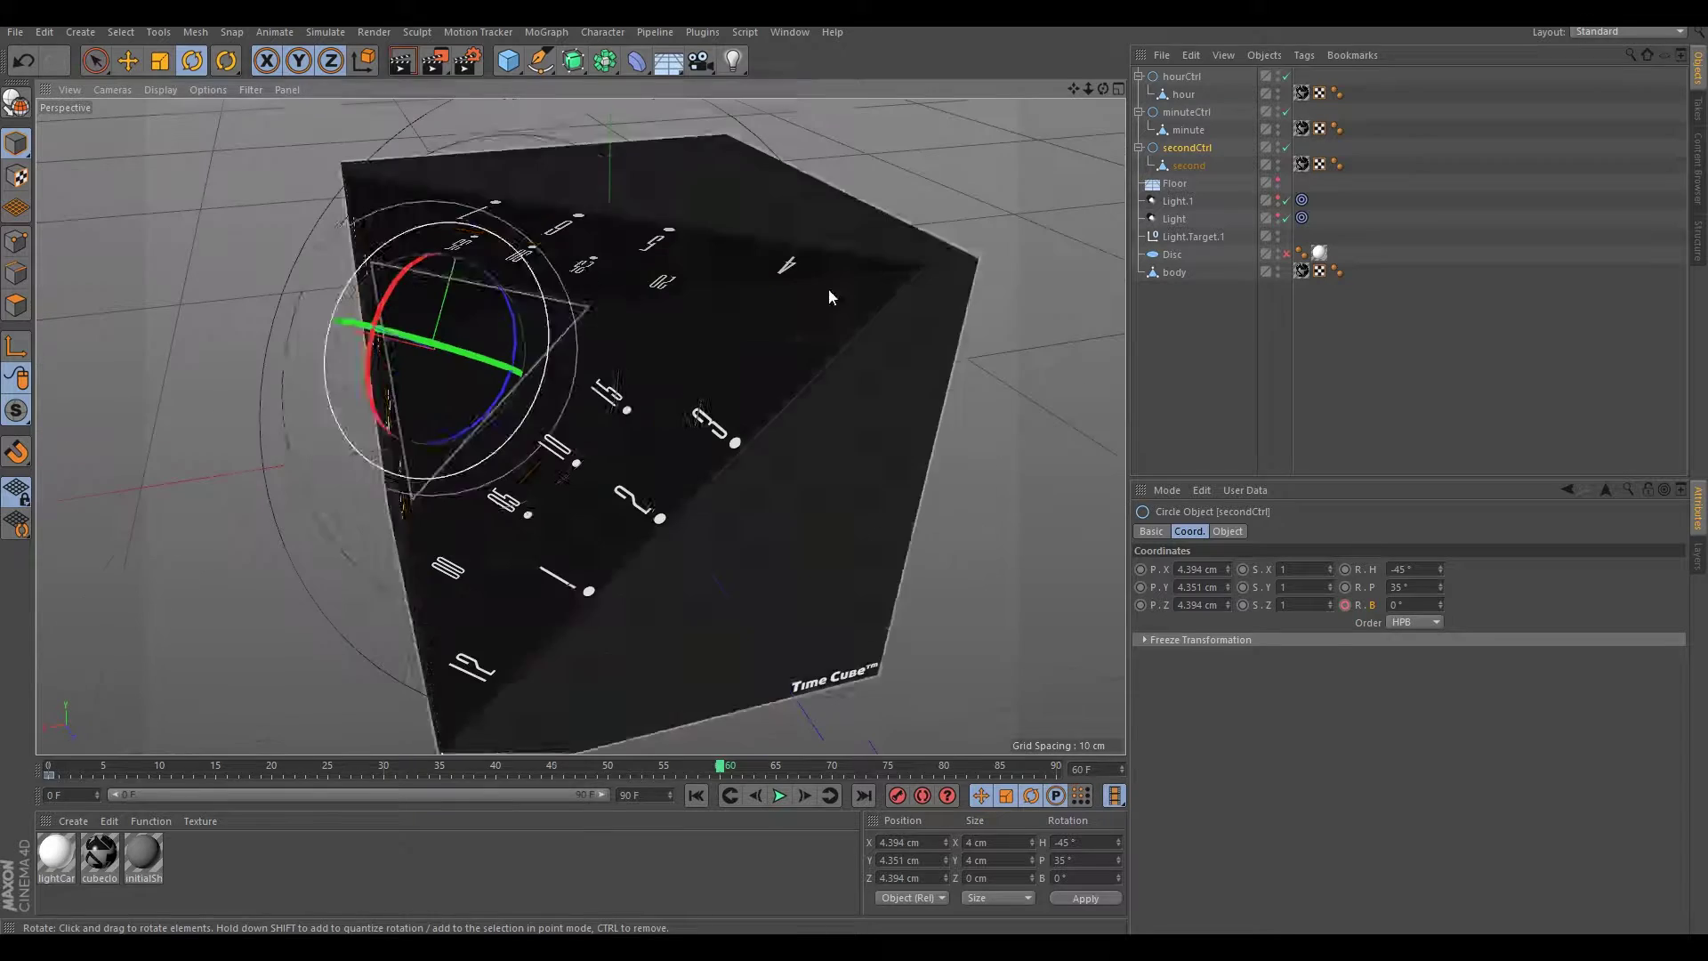
{"action": "left_click", "coordinate": [1186, 111]}
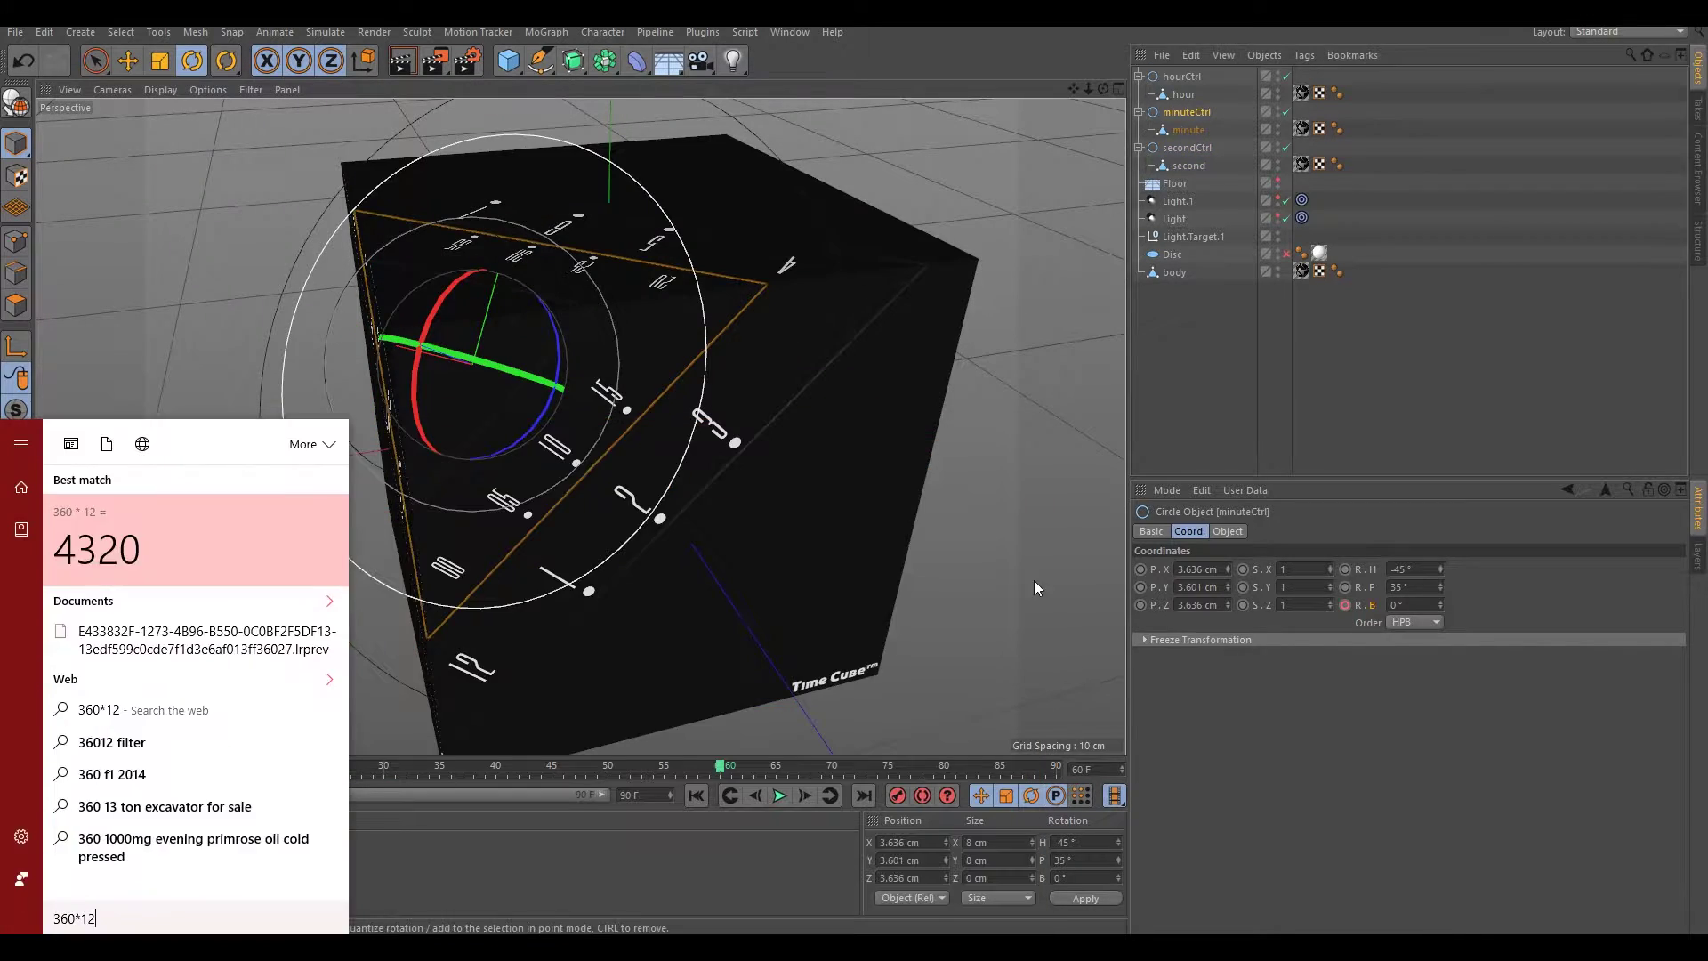
{"action": "left_click", "coordinate": [360, 584]}
{"action": "left_click", "coordinate": [177, 770]}
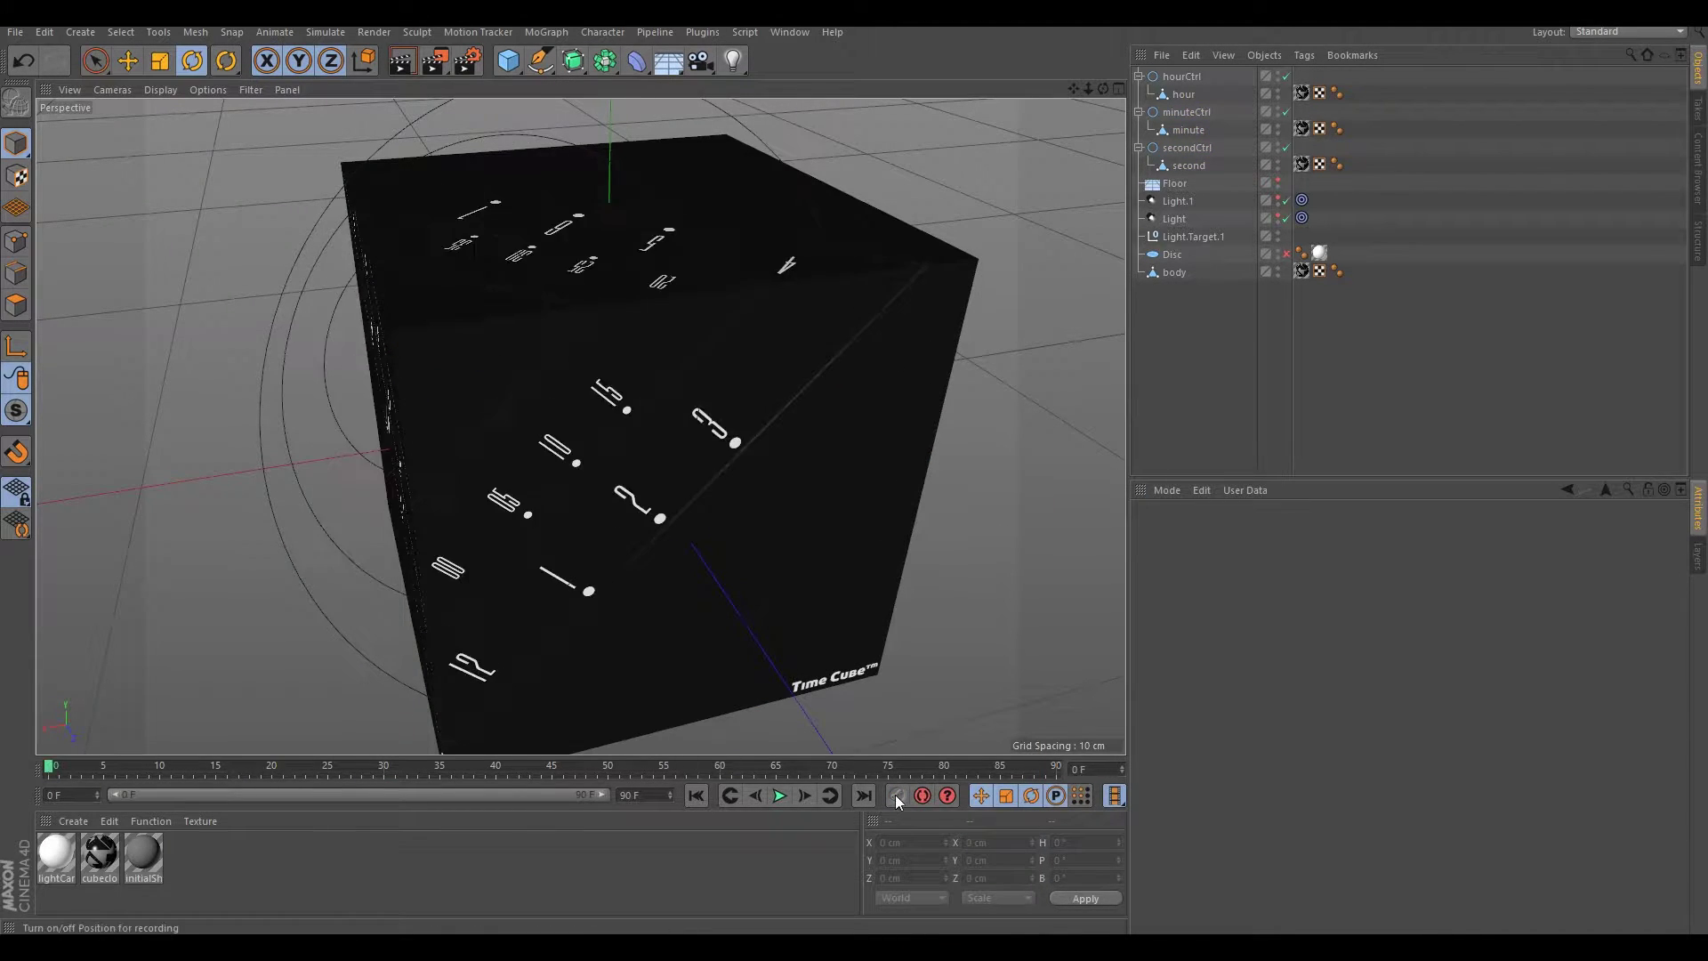
Step: Select secondCtrl and calculate 360×12 = 4320 for the faster hand's rotation
{"action": "left_click", "coordinate": [514, 279]}
{"action": "key", "text": "super"}
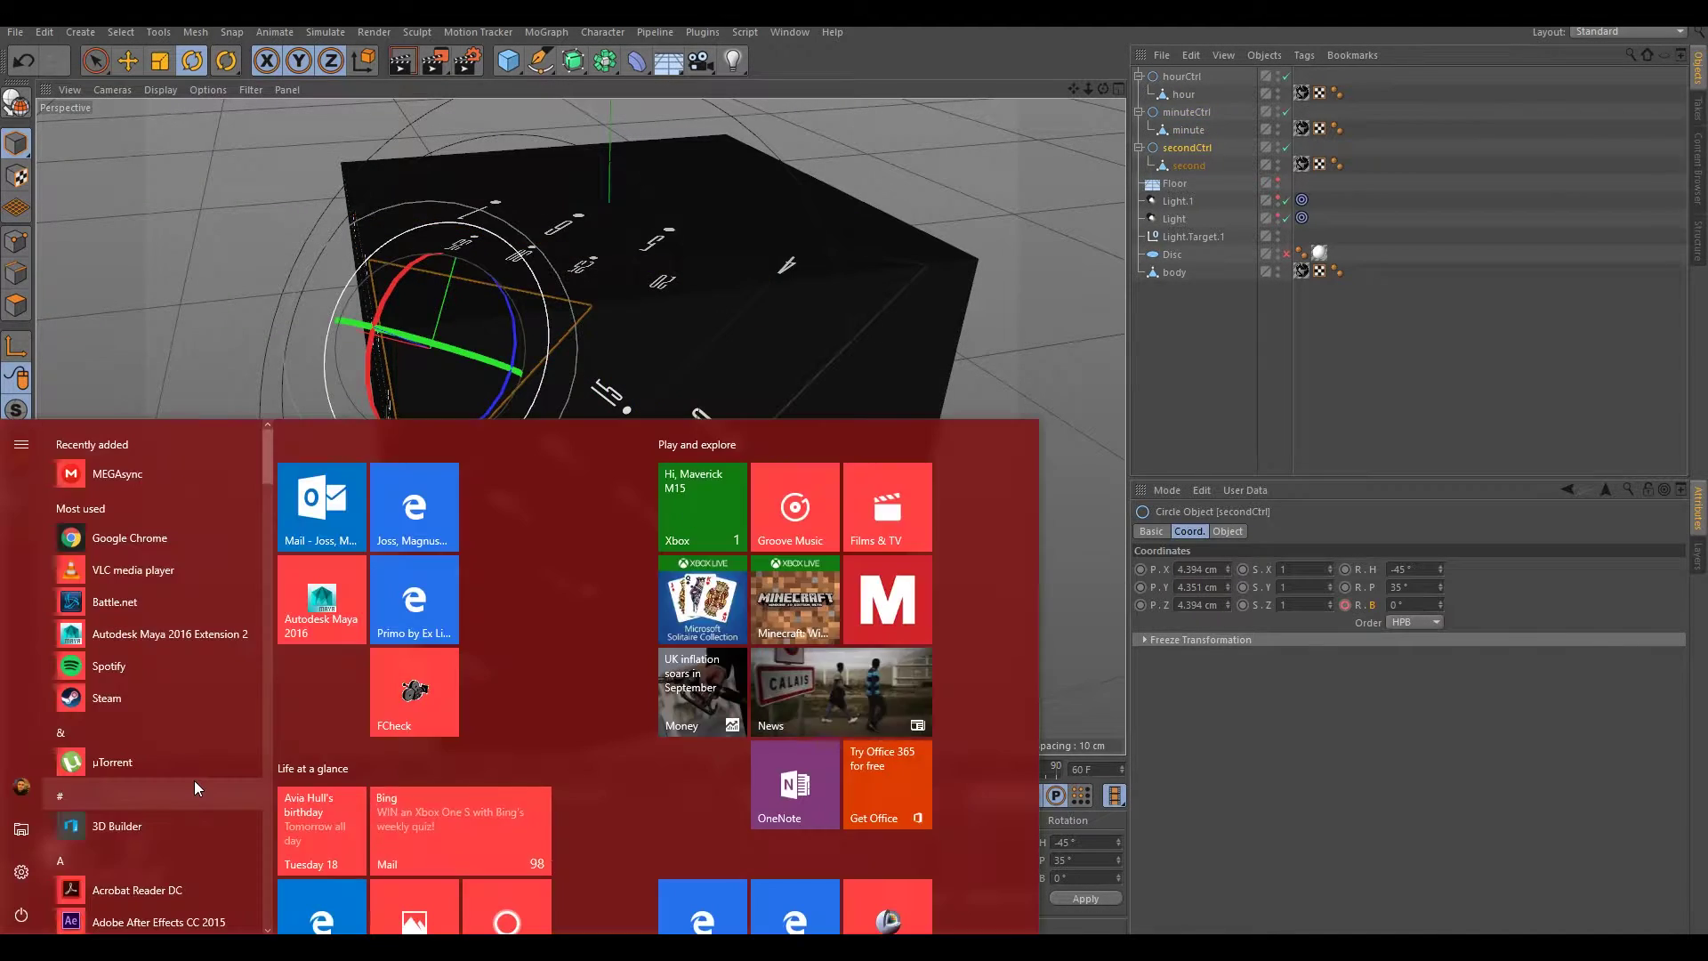
{"action": "type", "text": "4320"}
{"action": "left_click", "coordinate": [1411, 604]}
{"action": "left_click", "coordinate": [982, 615]}
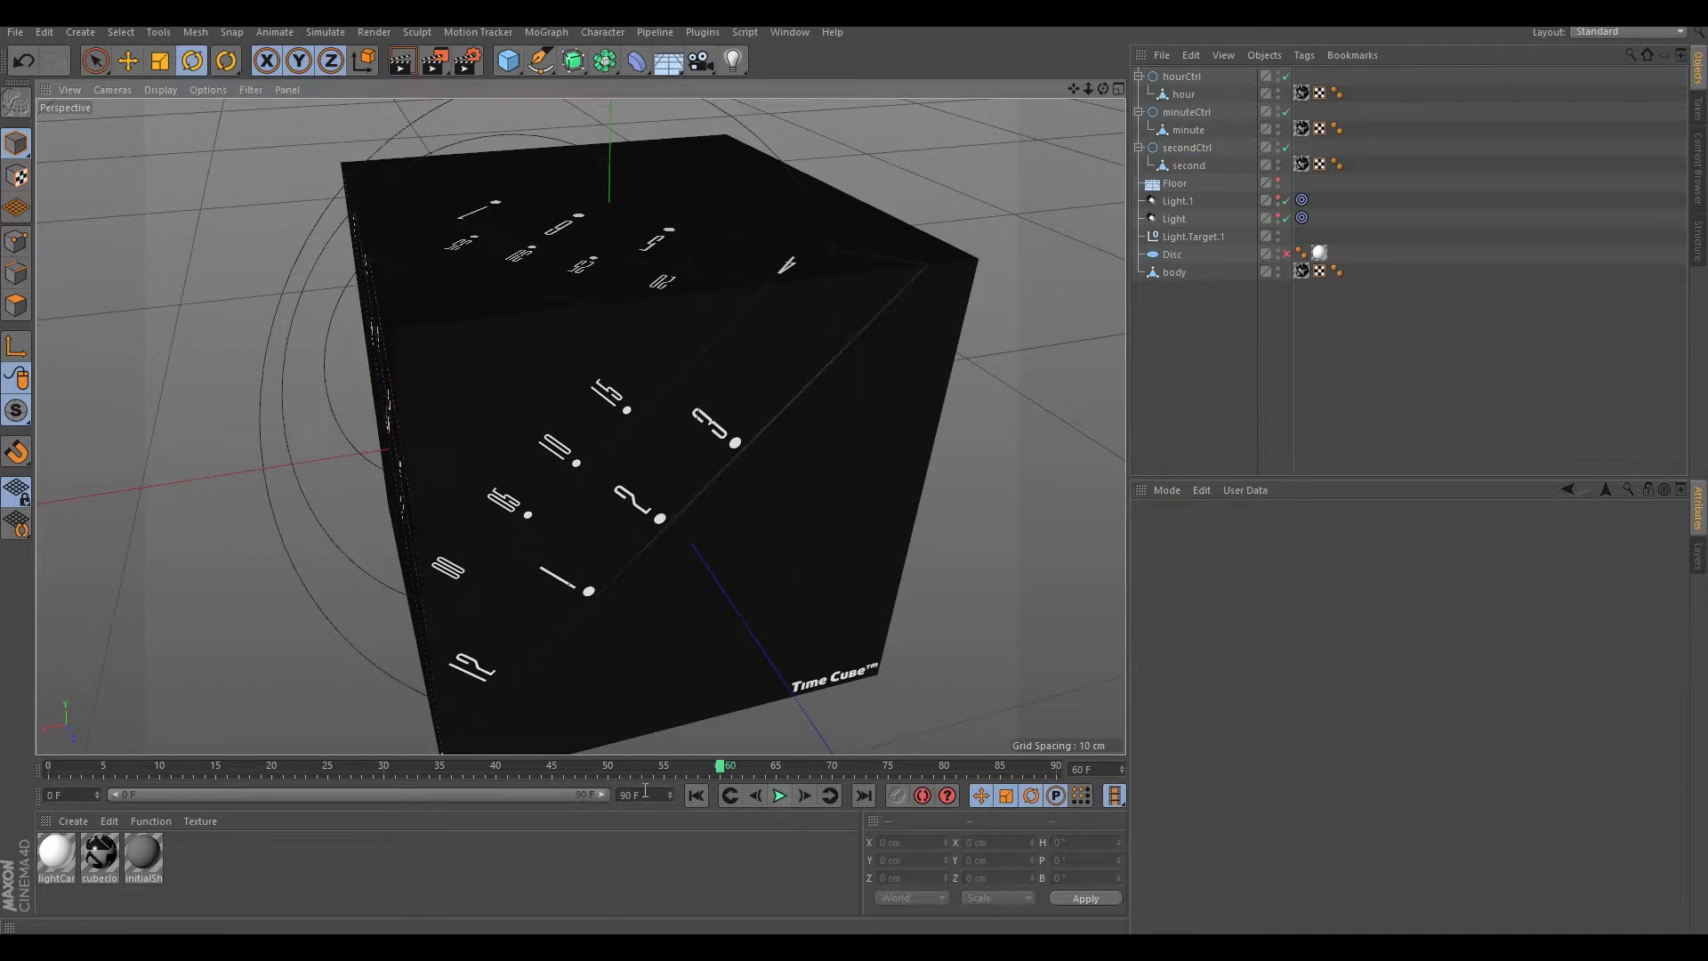
Step: Open the F-Curve Timeline, move it aside, and orbit in on the clock cube
{"action": "left_click", "coordinate": [789, 32]}
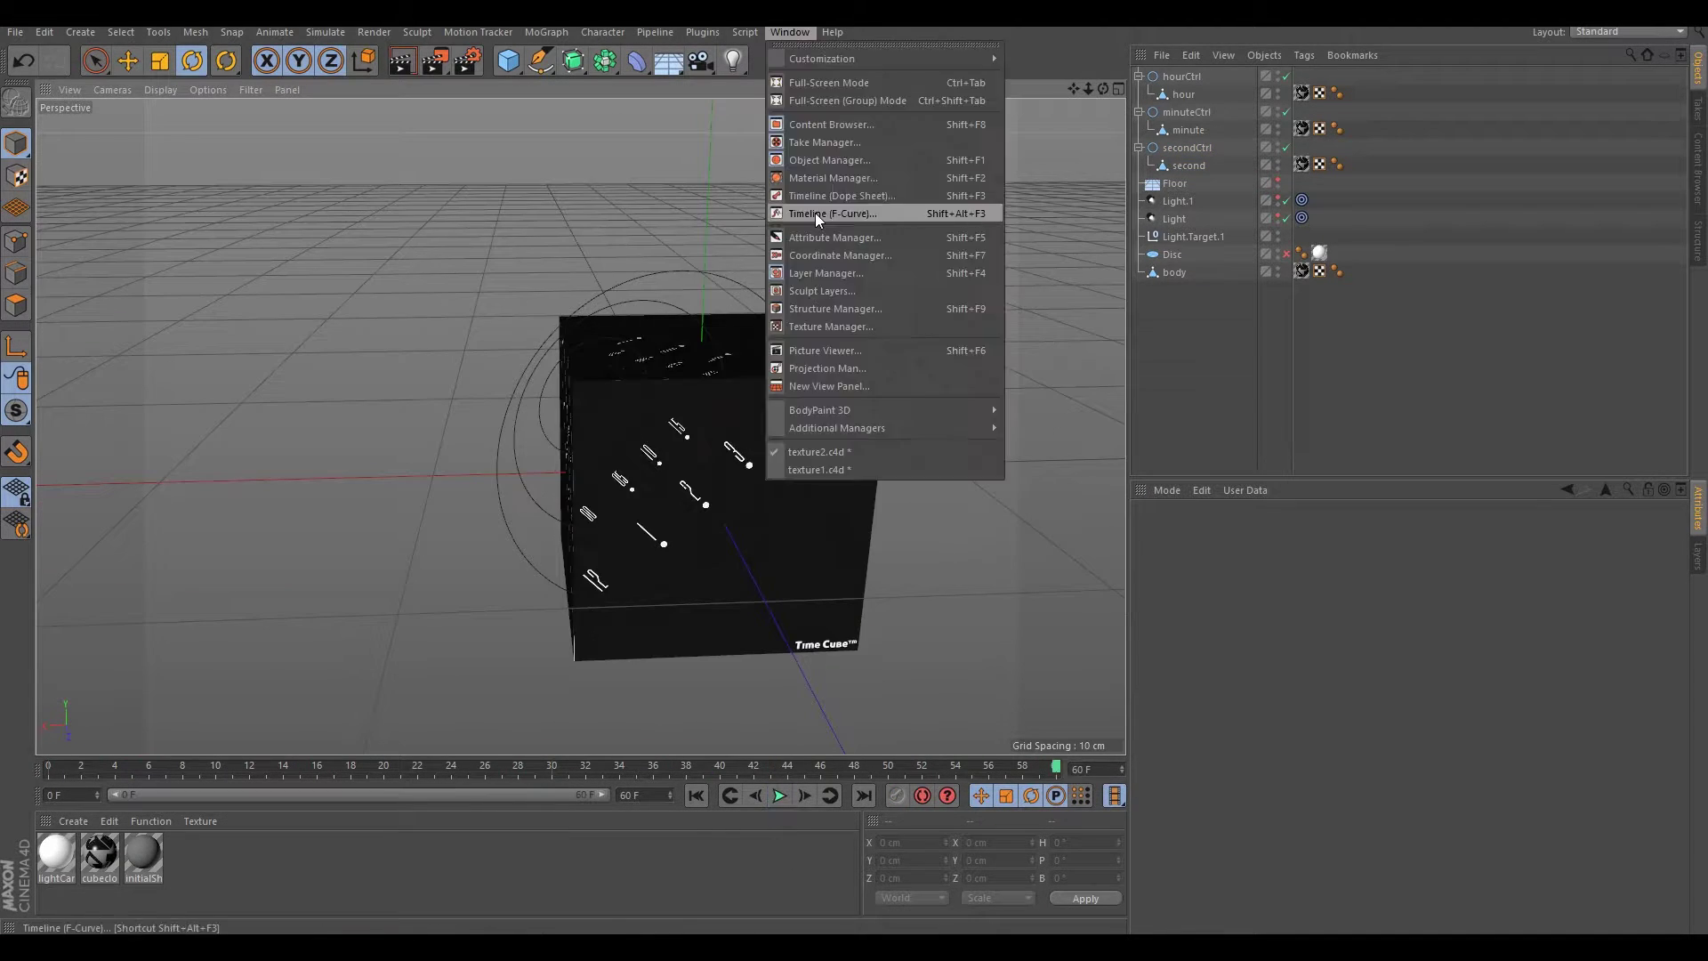
{"action": "left_click", "coordinate": [854, 210]}
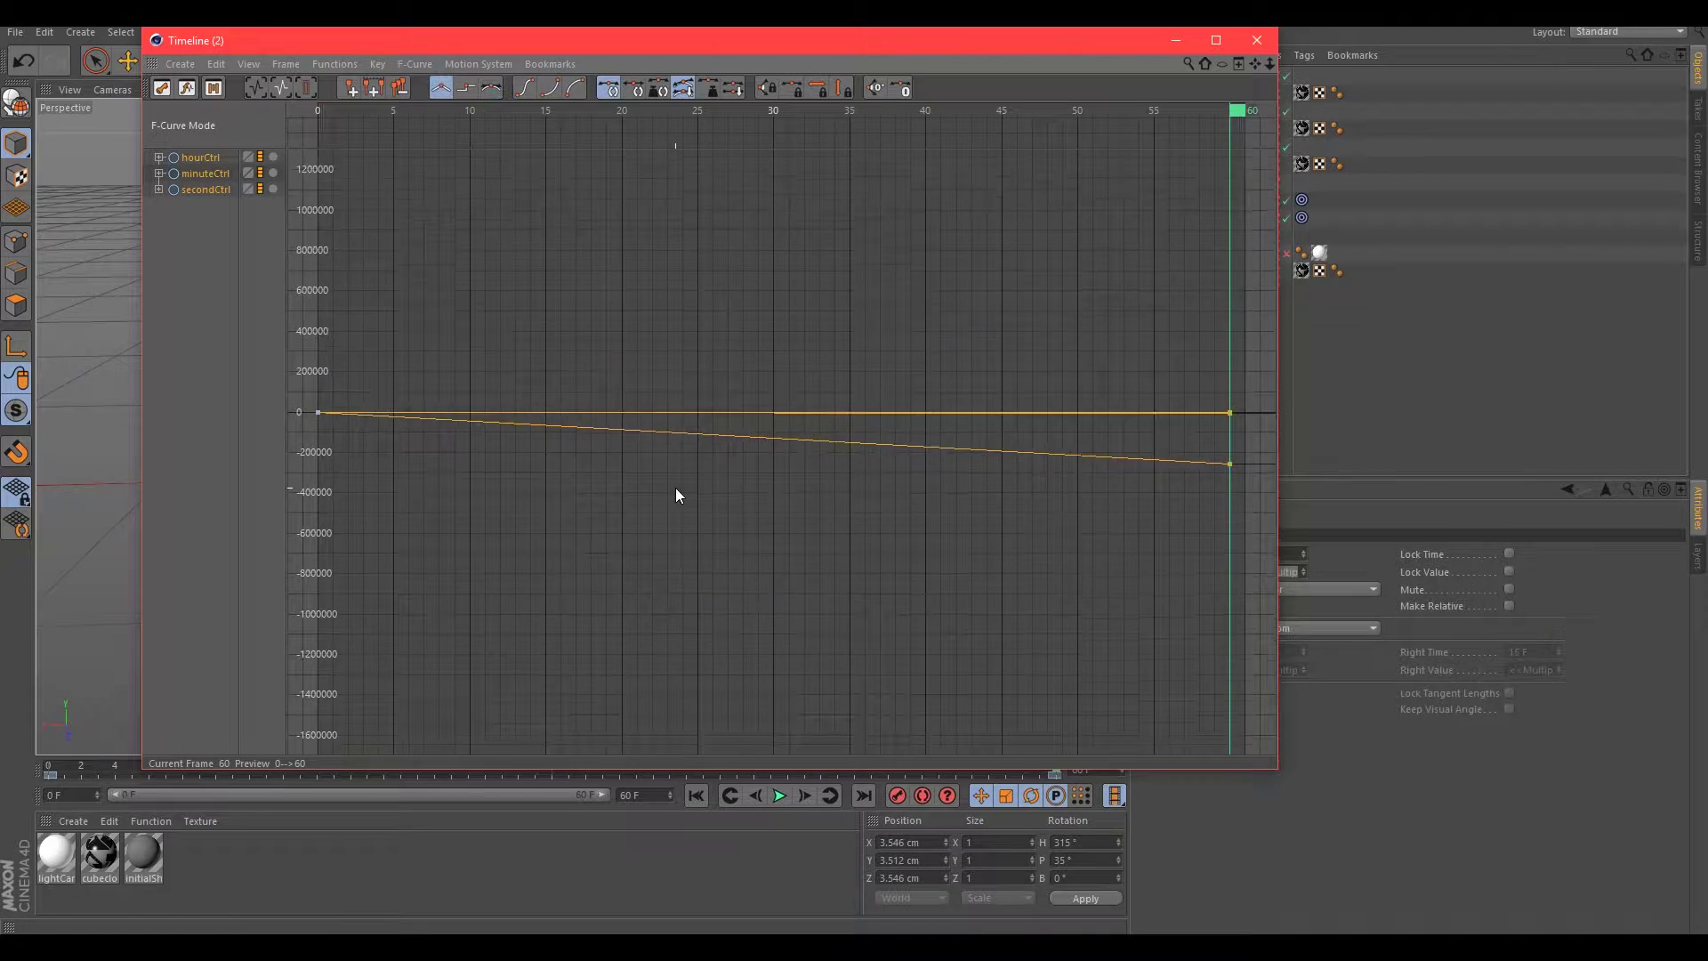
{"action": "left_click_drag", "start_coordinate": [979, 40], "coordinate": [1447, 42]}
{"action": "left_click", "coordinate": [134, 767]}
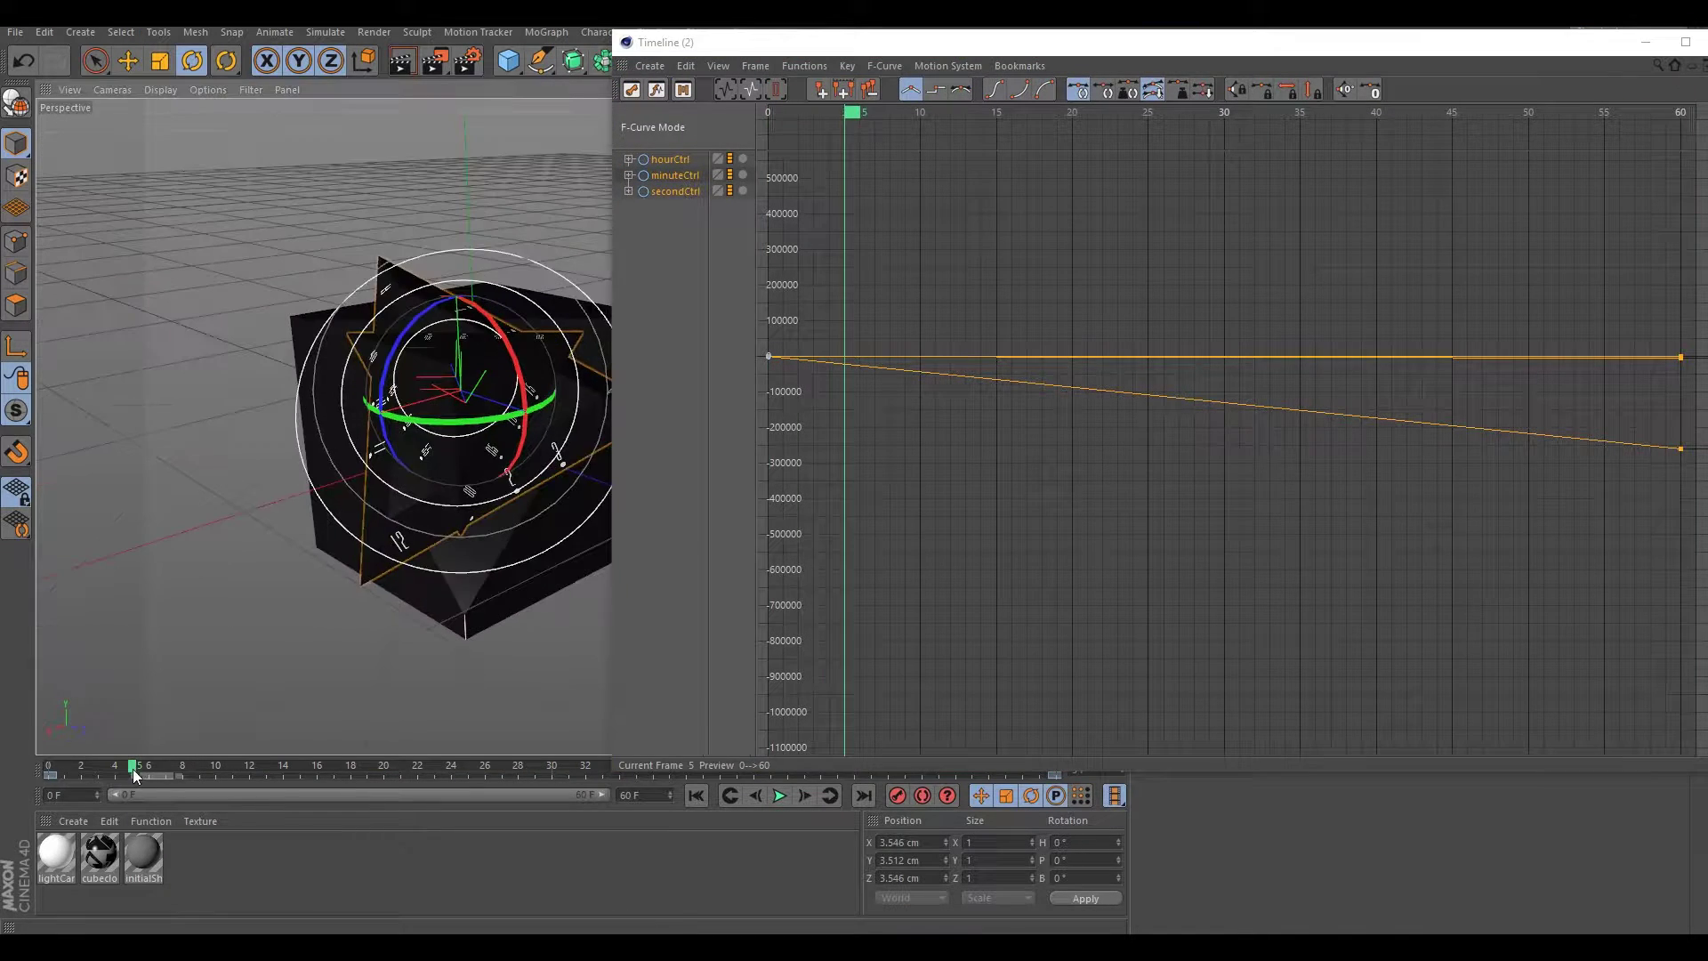
{"action": "left_click", "coordinate": [1605, 41]}
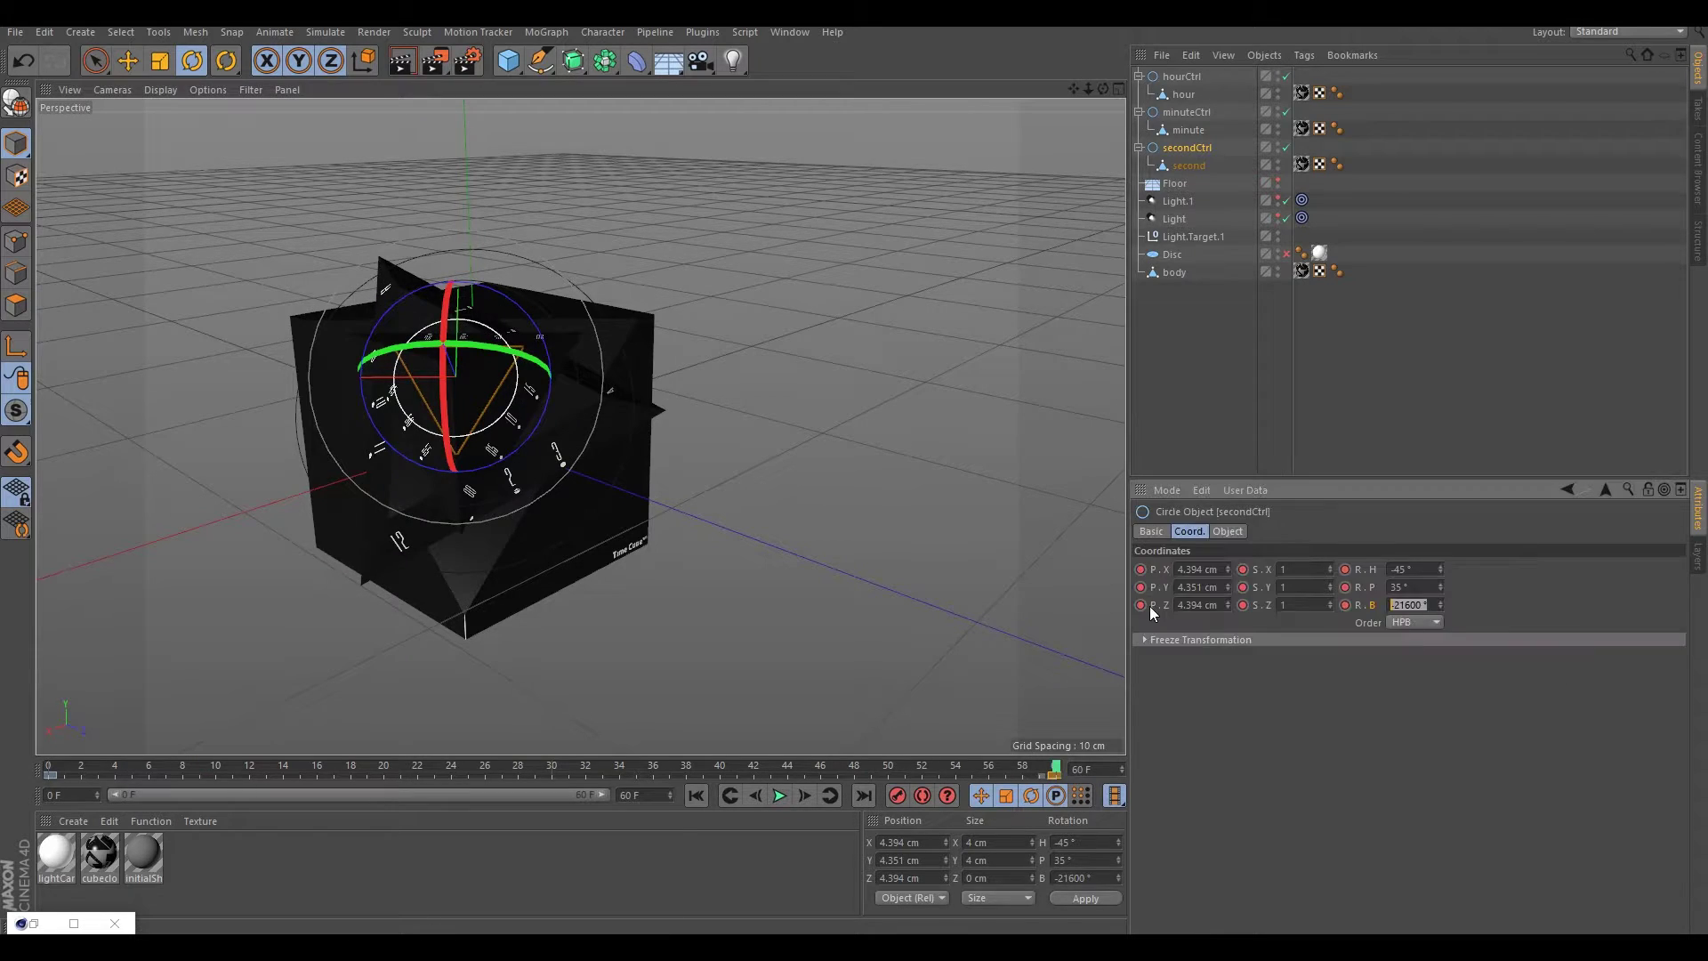
{"action": "left_click_drag", "start_coordinate": [505, 540], "coordinate": [650, 308], "text": "alt"}
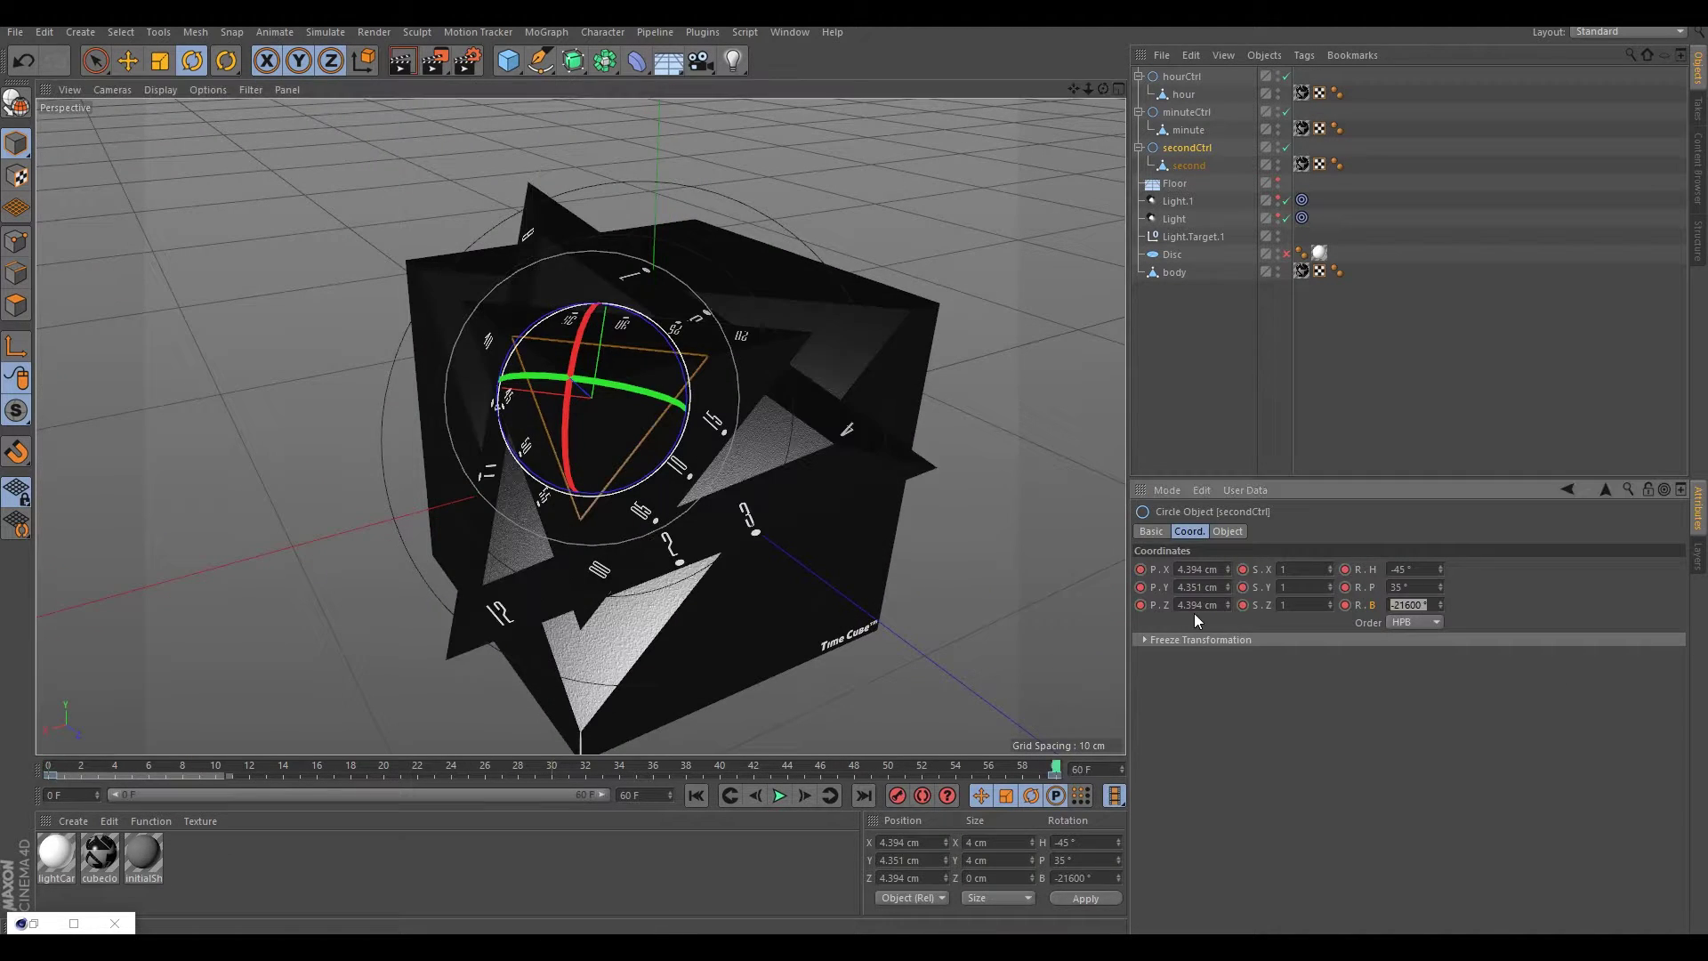
Step: Play the clock animation and frame the selected keys in the F-curve graph
{"action": "key", "text": "F8"}
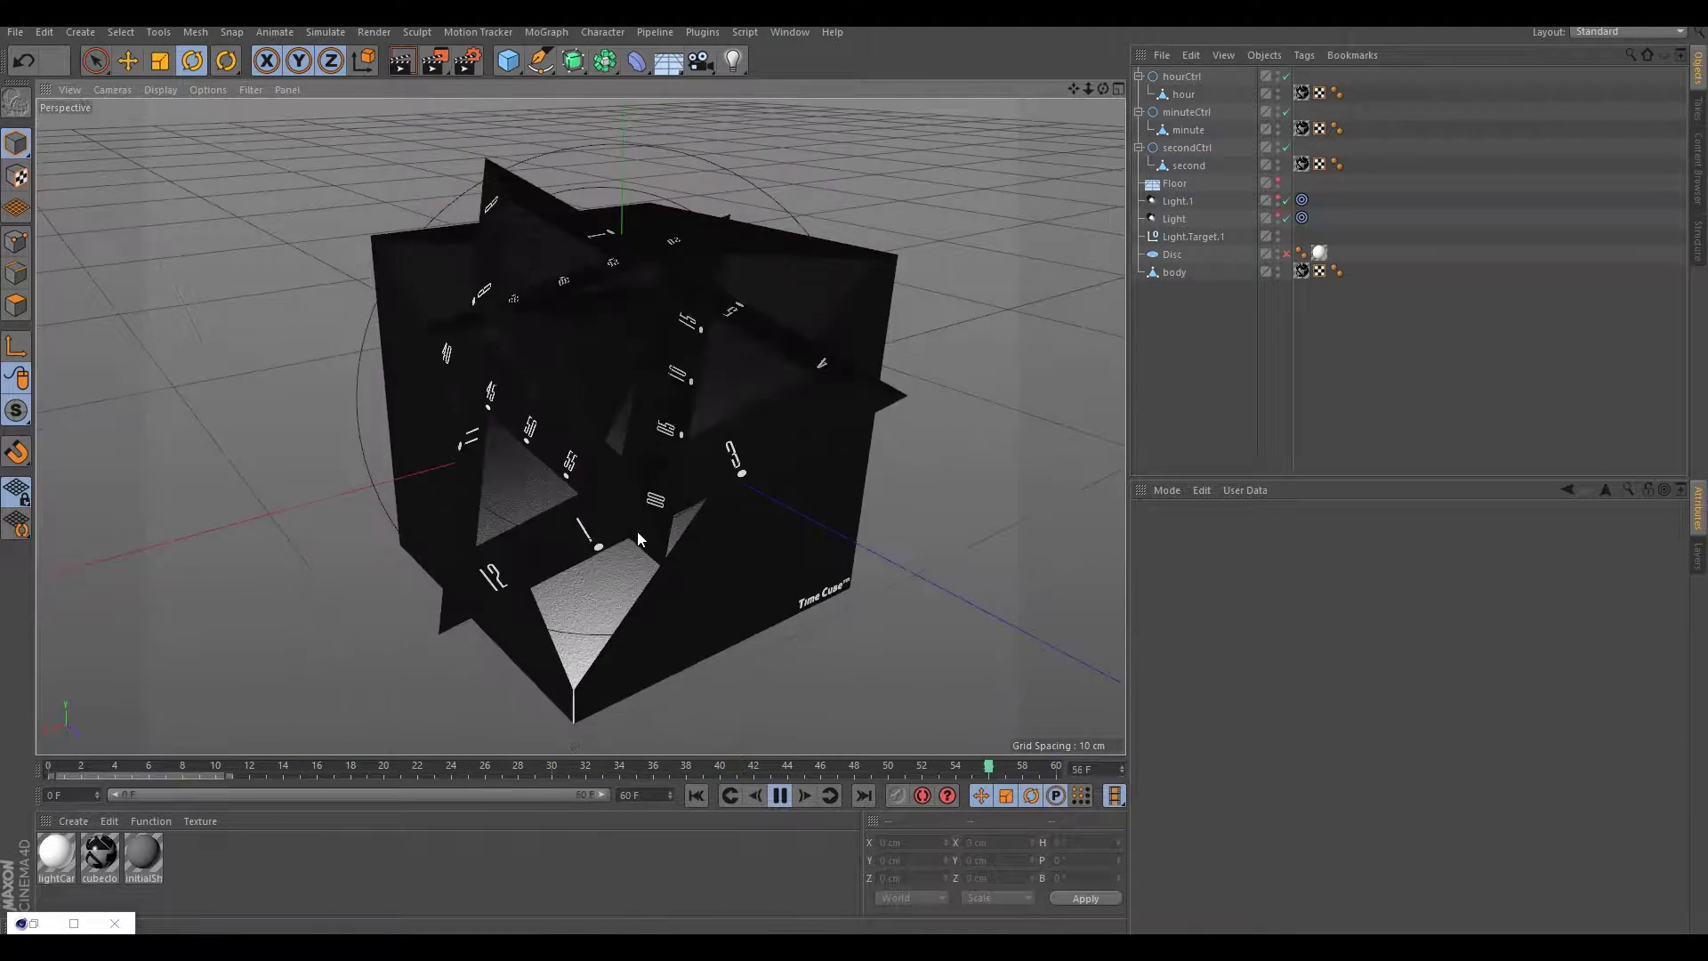
{"action": "key", "text": "shift+F3"}
{"action": "left_click_drag", "start_coordinate": [1567, 276], "coordinate": [1680, 431]}
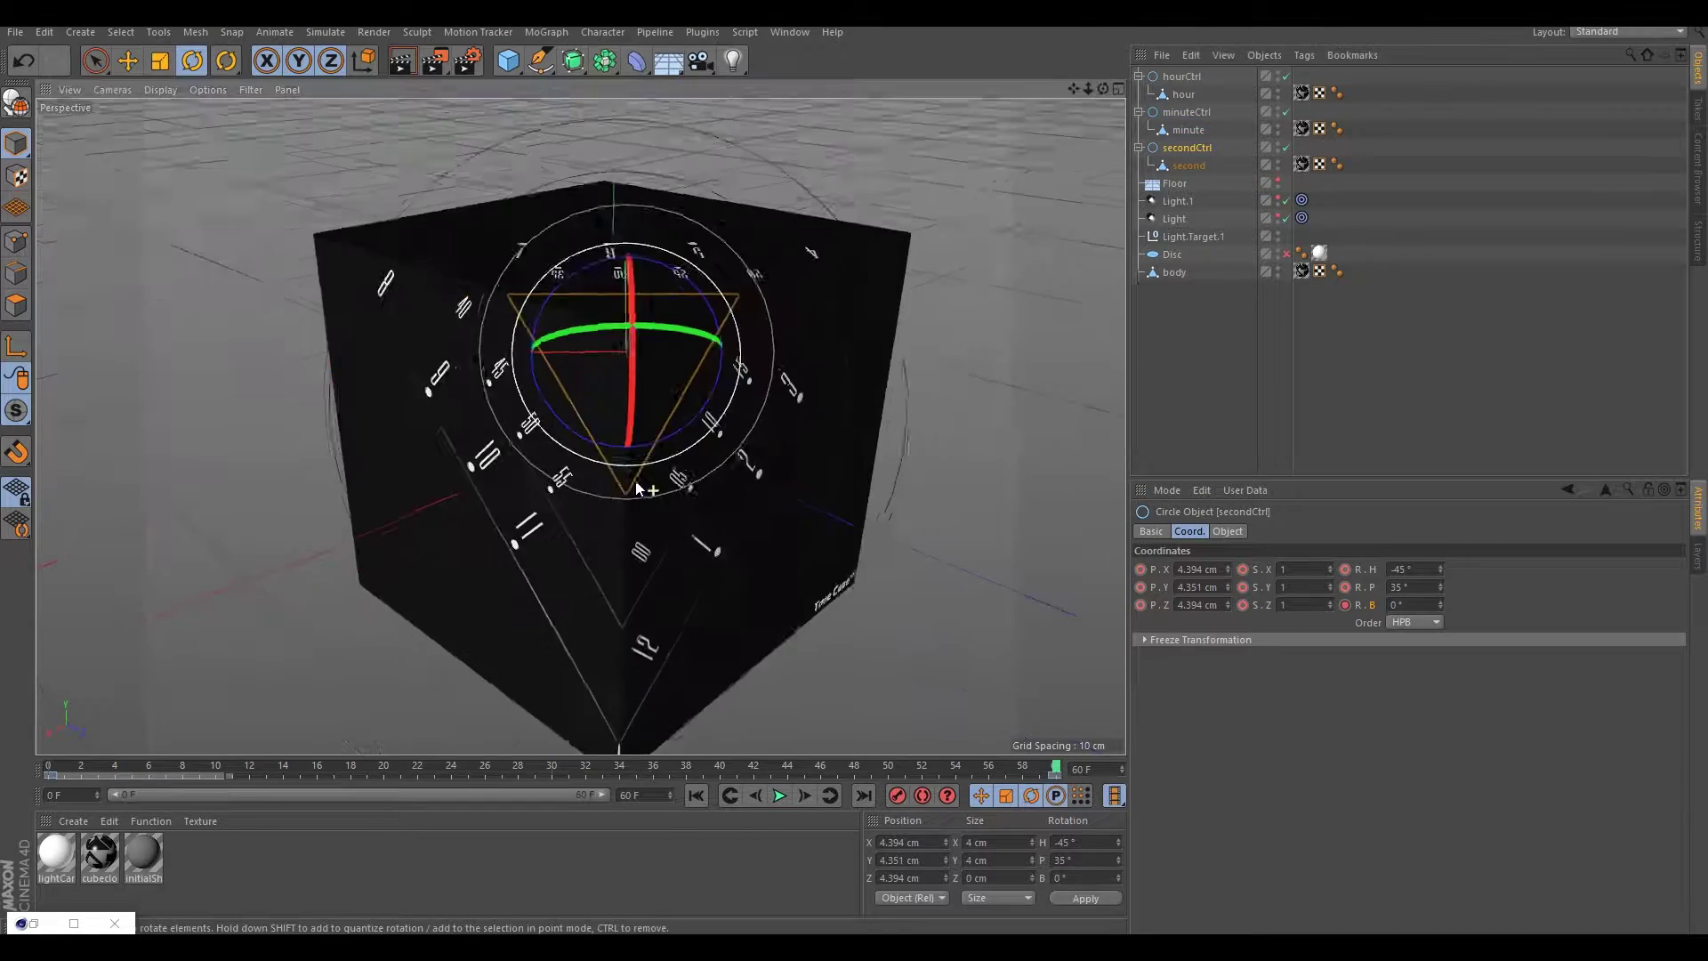
{"action": "key", "text": "shift+F3"}
{"action": "left_click", "coordinate": [410, 89]}
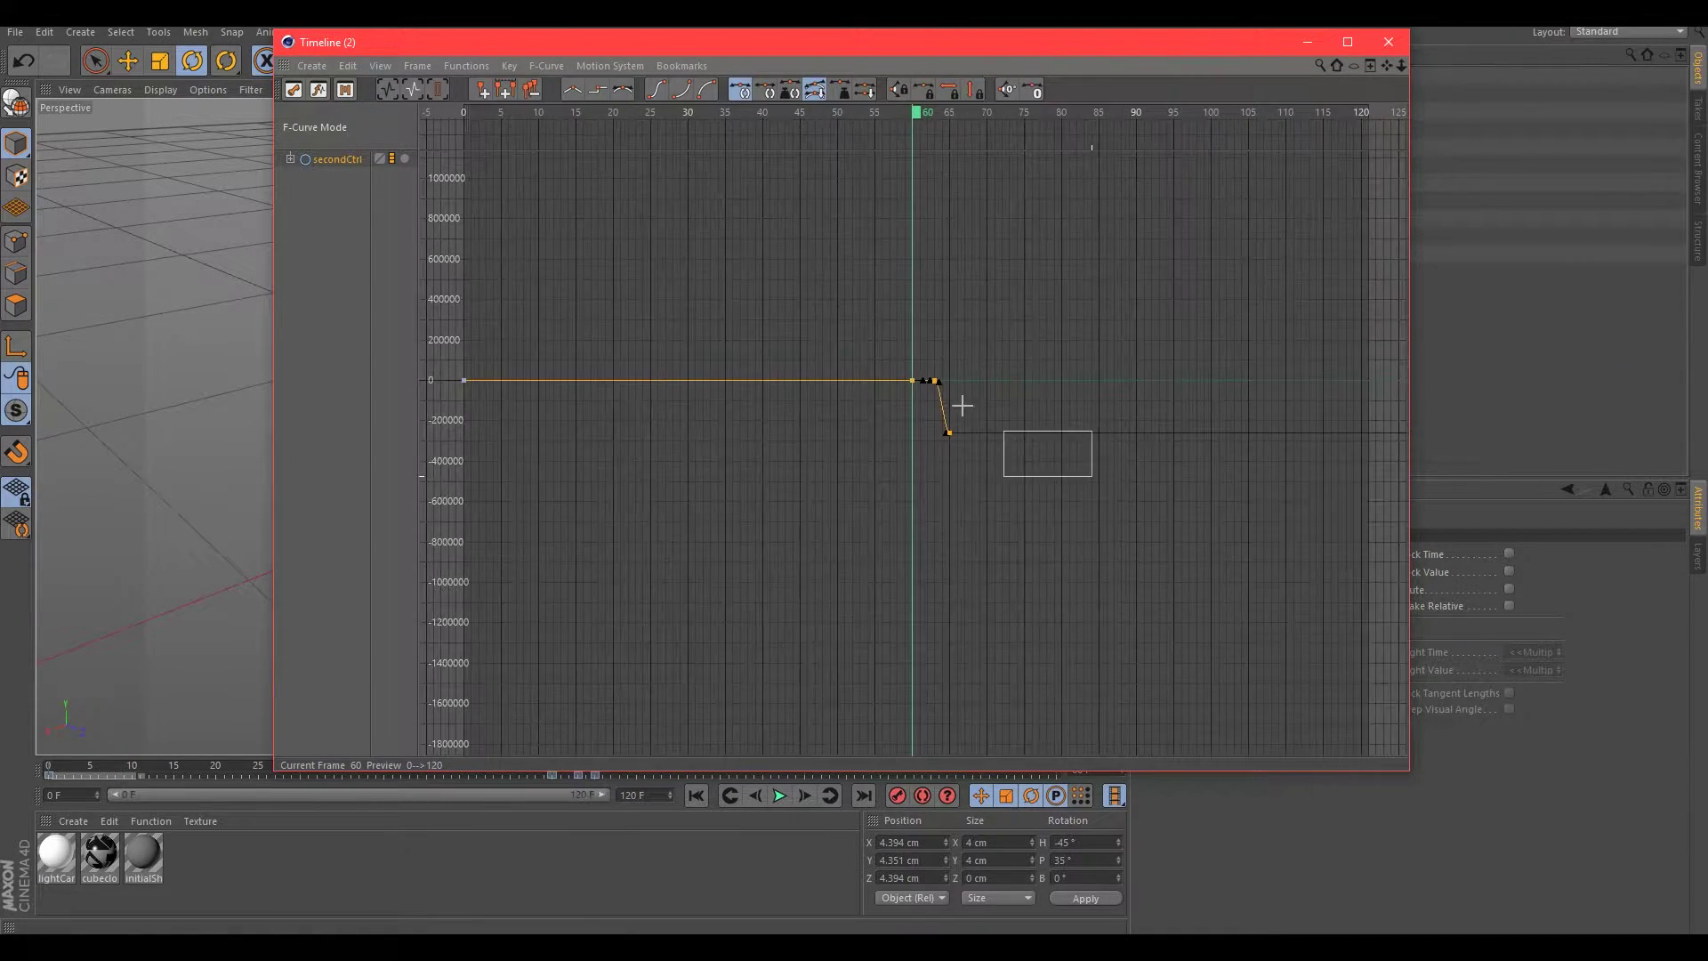
{"action": "key", "text": "shift+F3"}
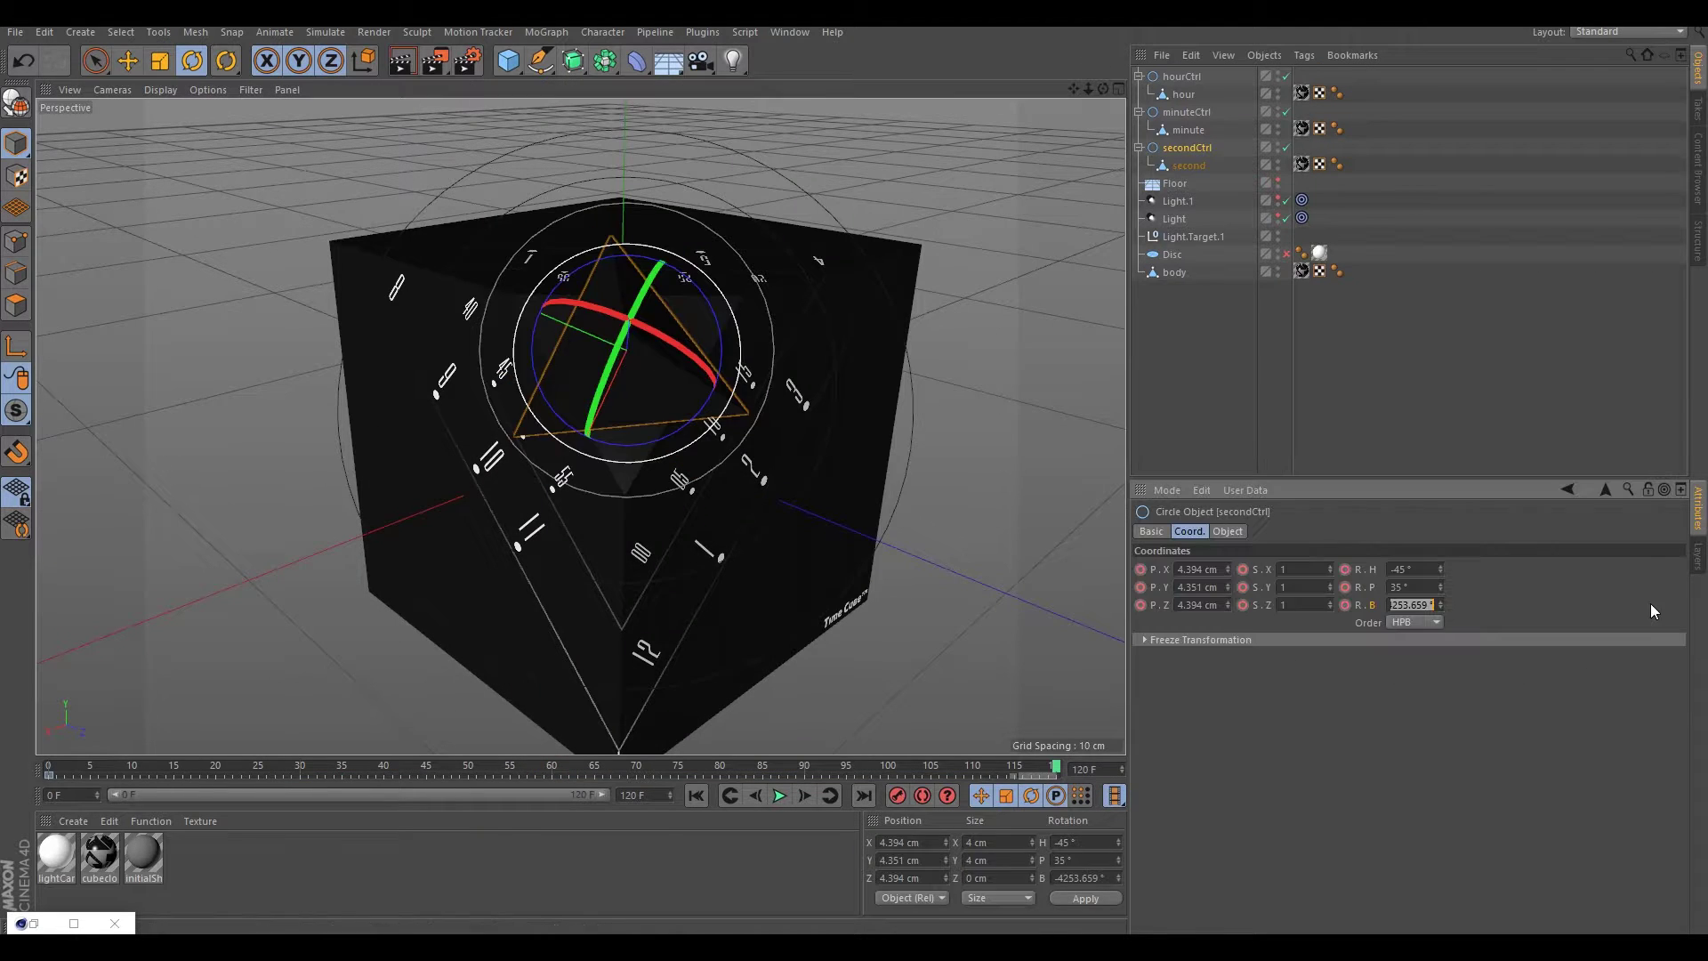
{"action": "left_click", "coordinate": [1459, 95]}
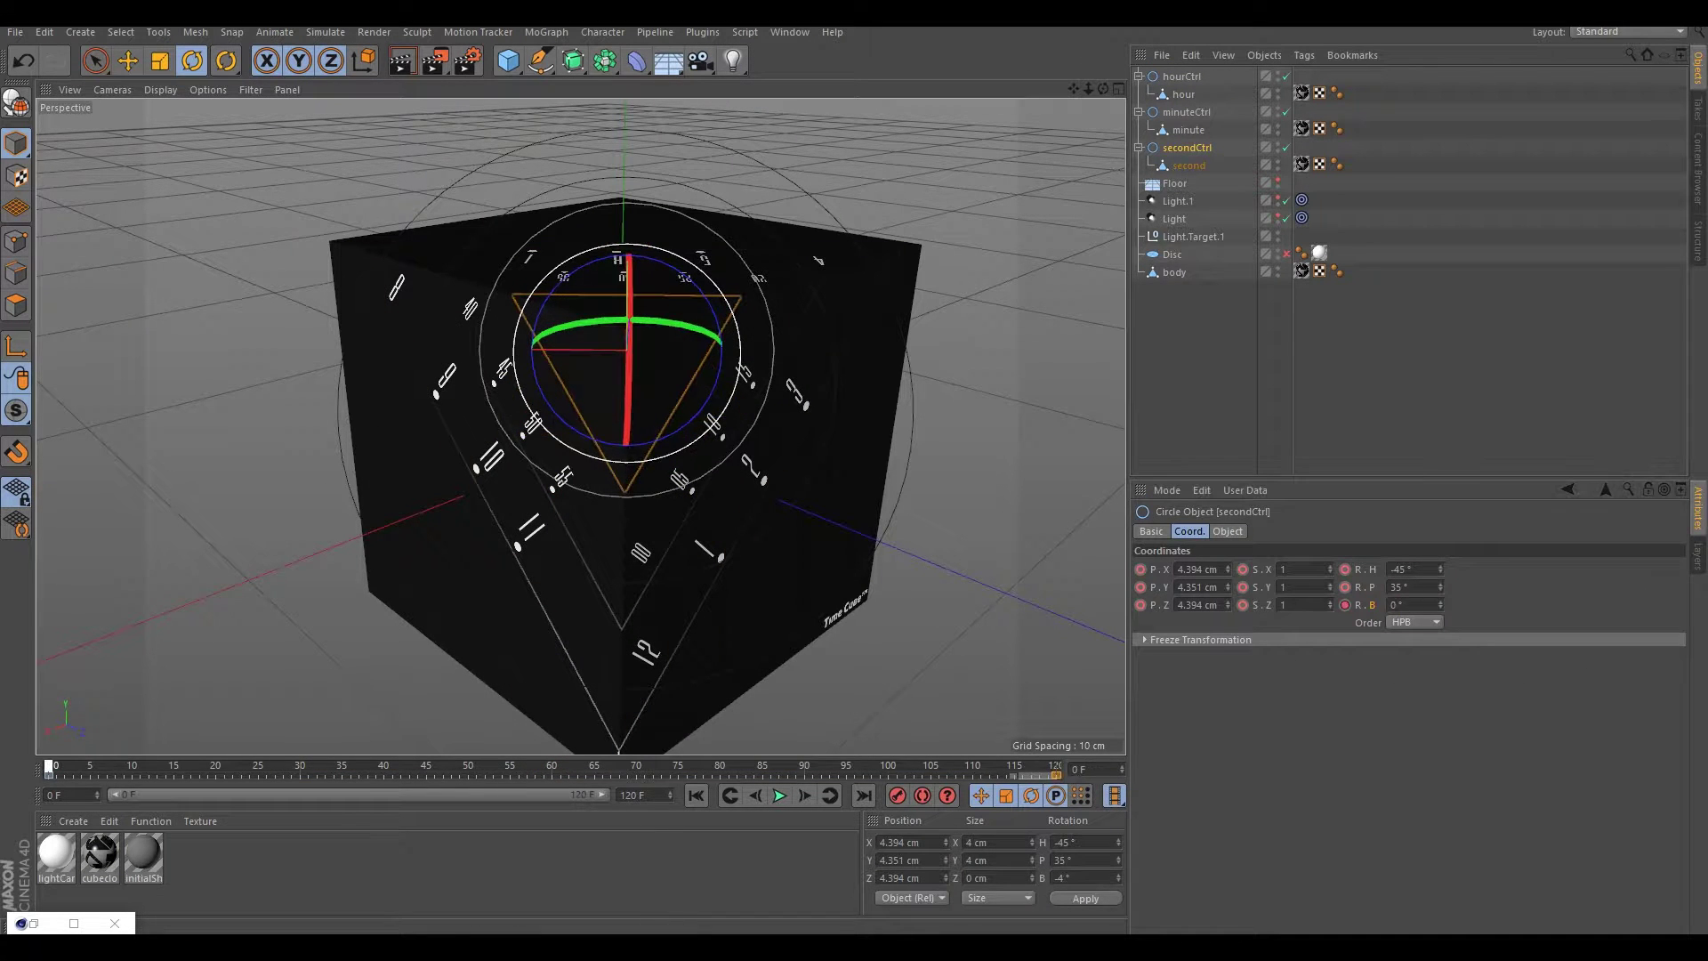
Step: Set secondCtrl's bank rotation to -24° and bring back the F-Curve view
{"action": "type", "text": "2"}
{"action": "key", "text": "Return"}
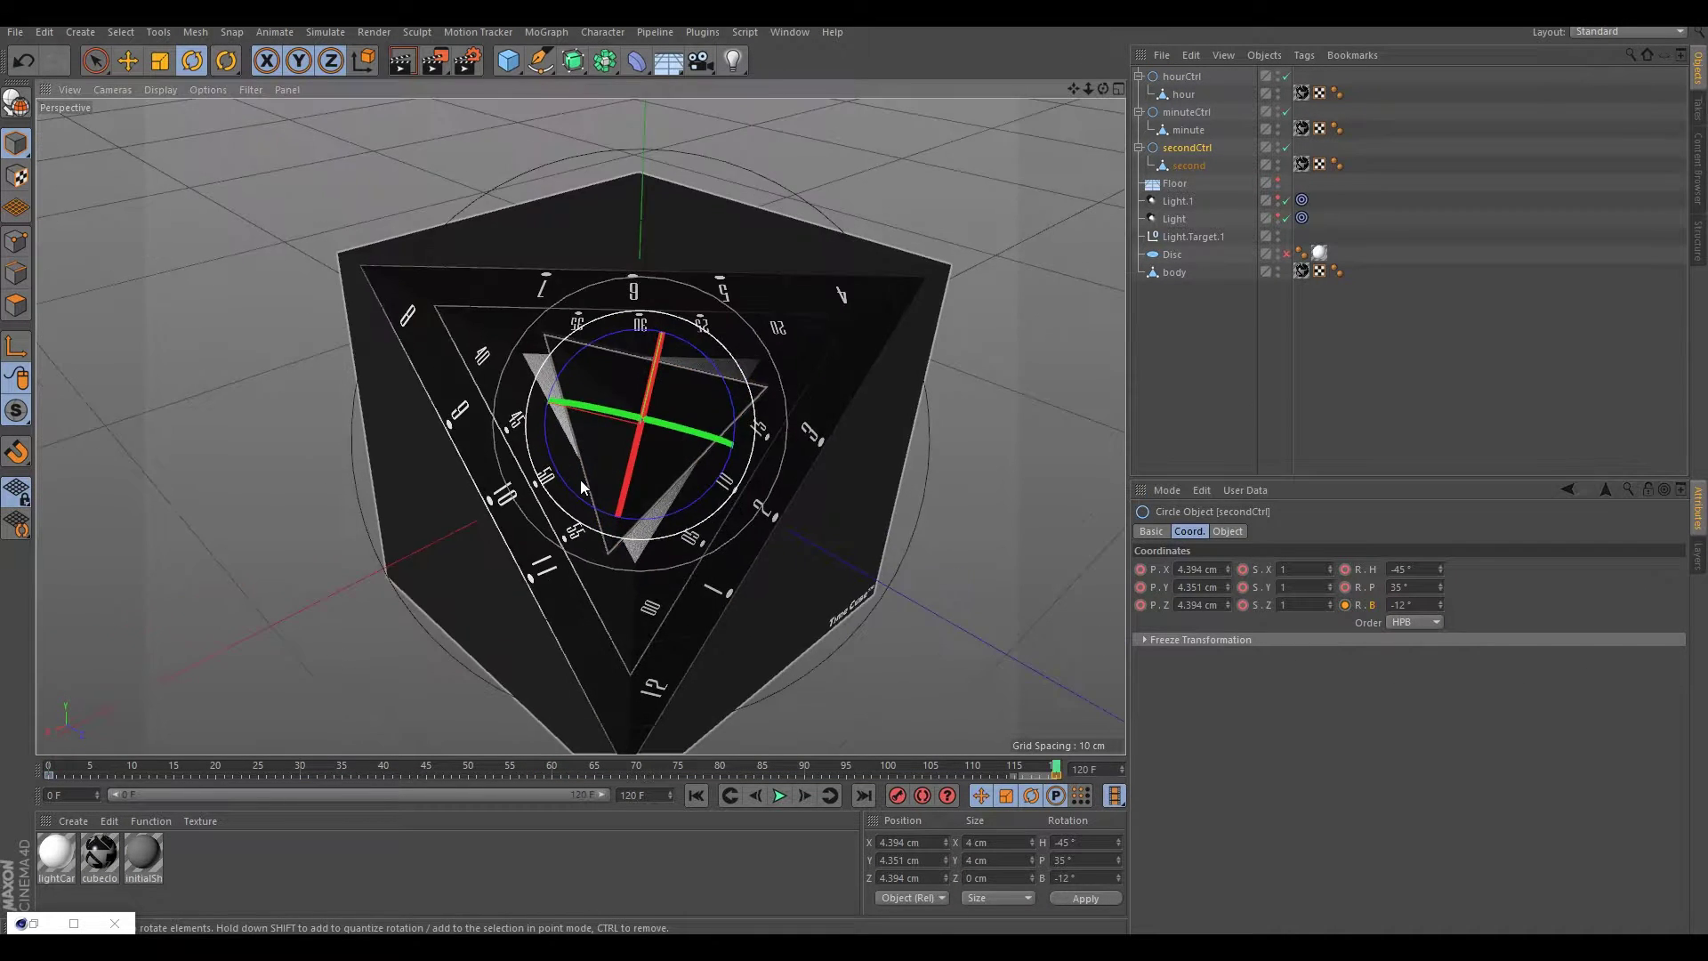
{"action": "type", "text": "360/60-24"}
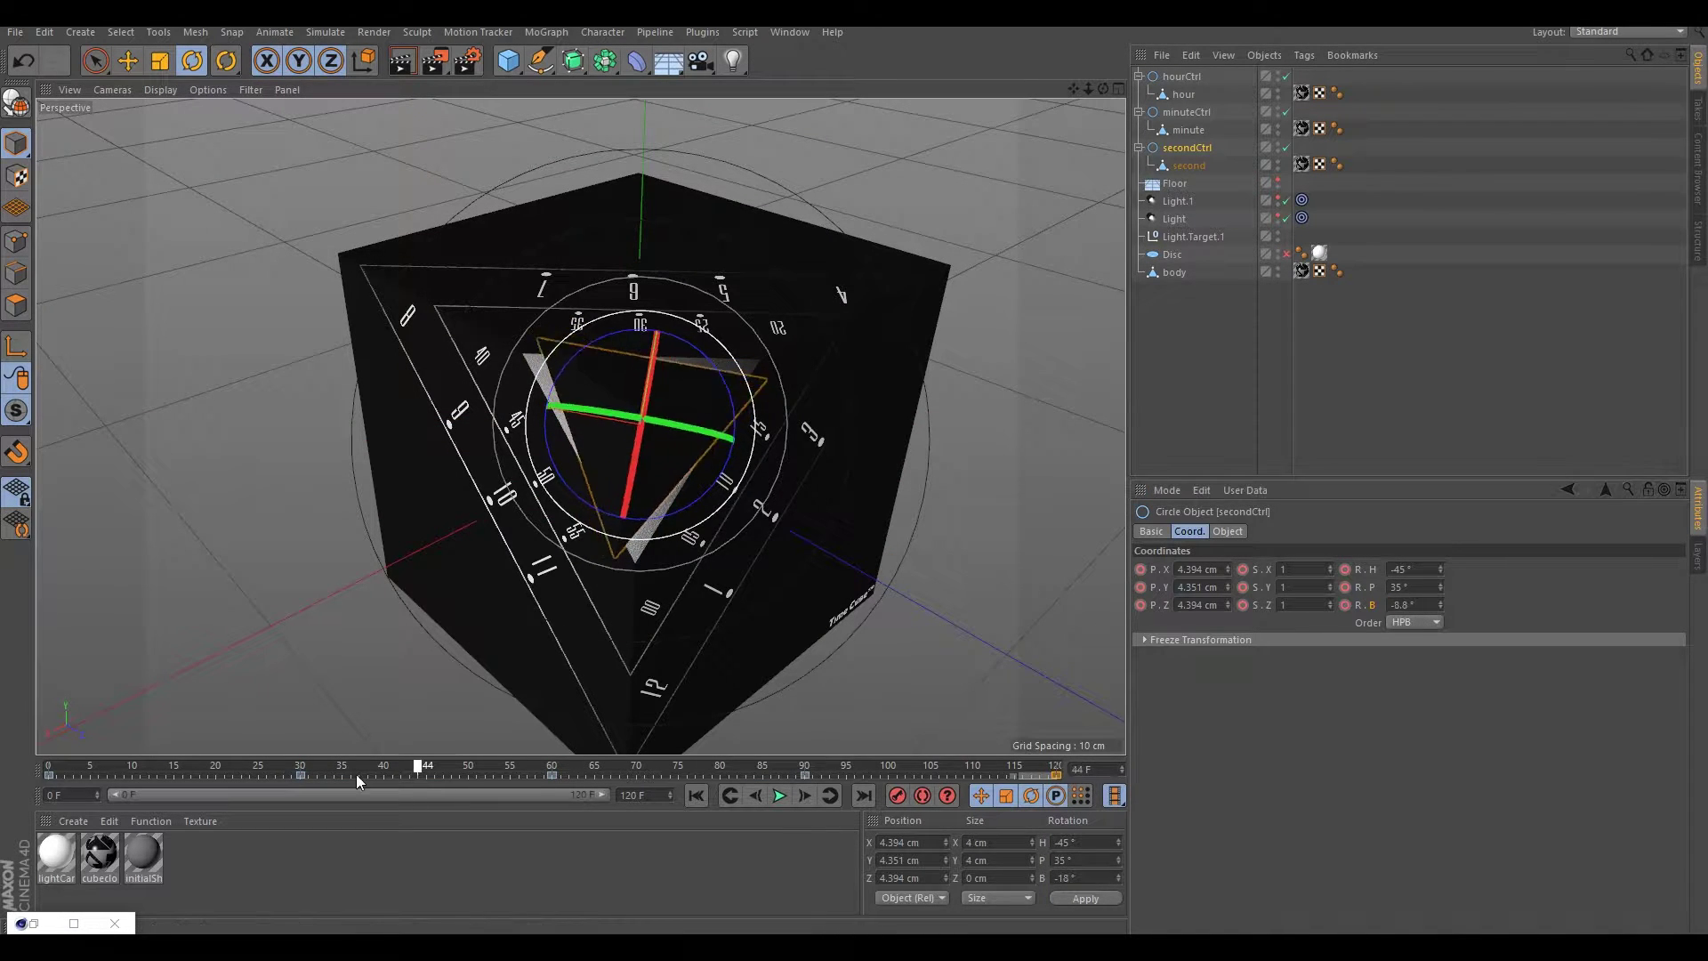
{"action": "left_click", "coordinate": [552, 767]}
{"action": "key", "text": "shift+F3"}
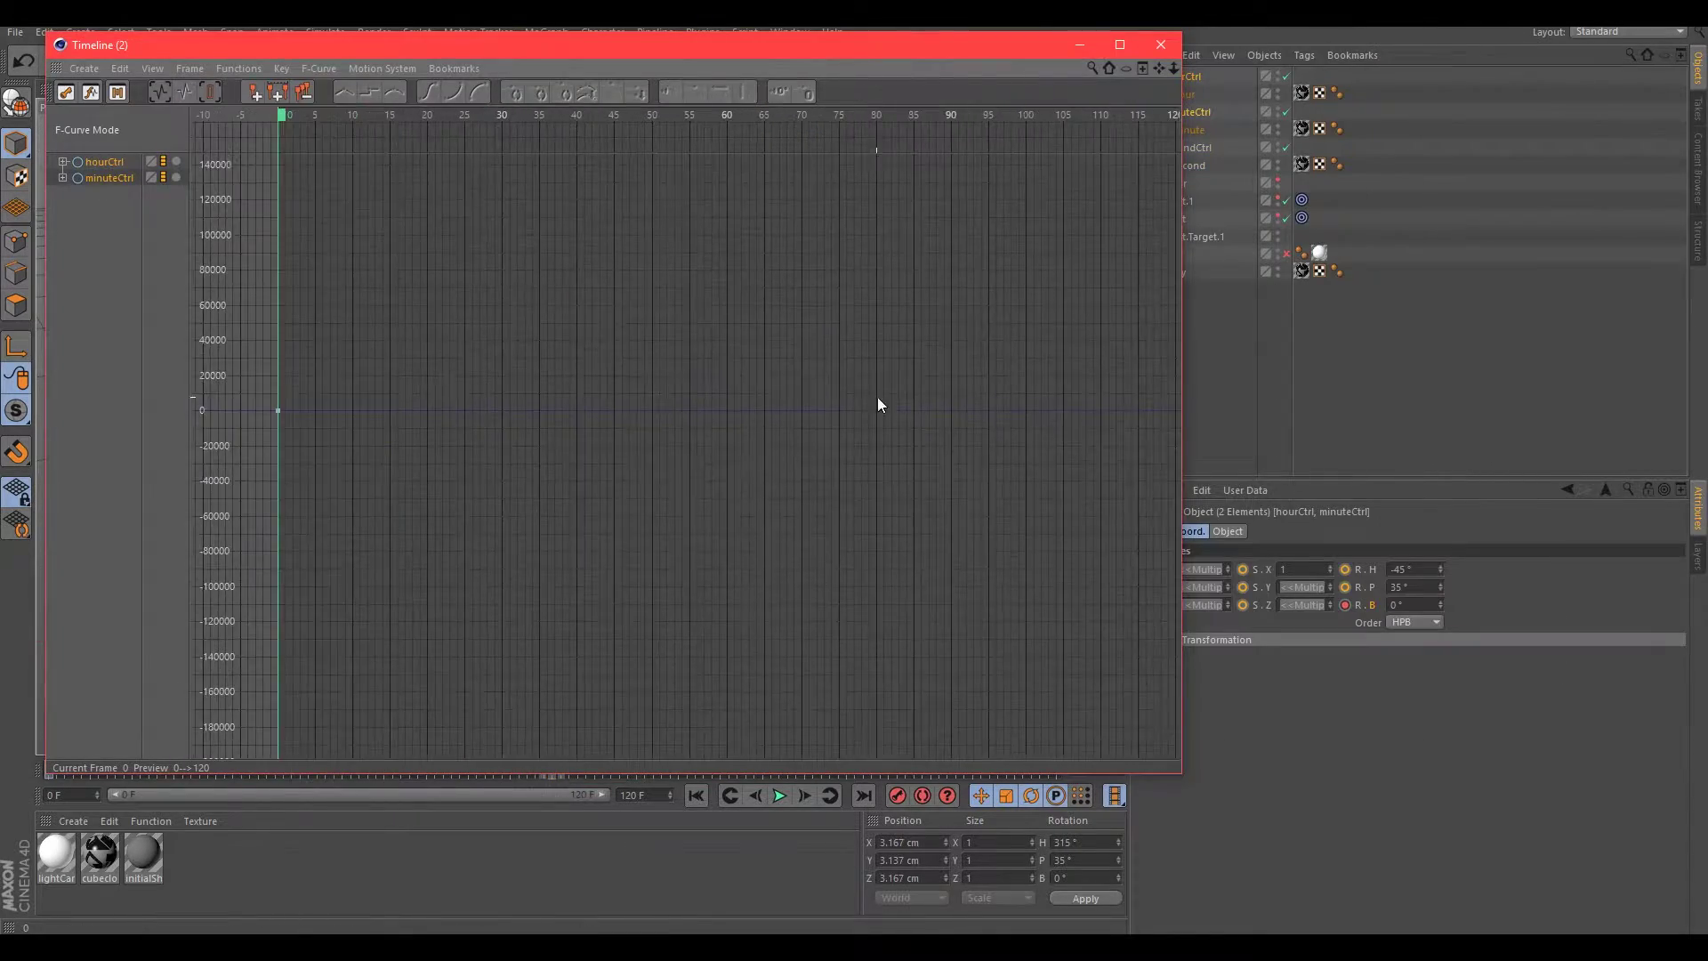
Step: Select secondCtrl's rotation key at frame 30 and preview the second-hand ticking
{"action": "left_click", "coordinate": [1196, 147]}
{"action": "left_click", "coordinate": [1080, 44]}
{"action": "left_click", "coordinate": [31, 923]}
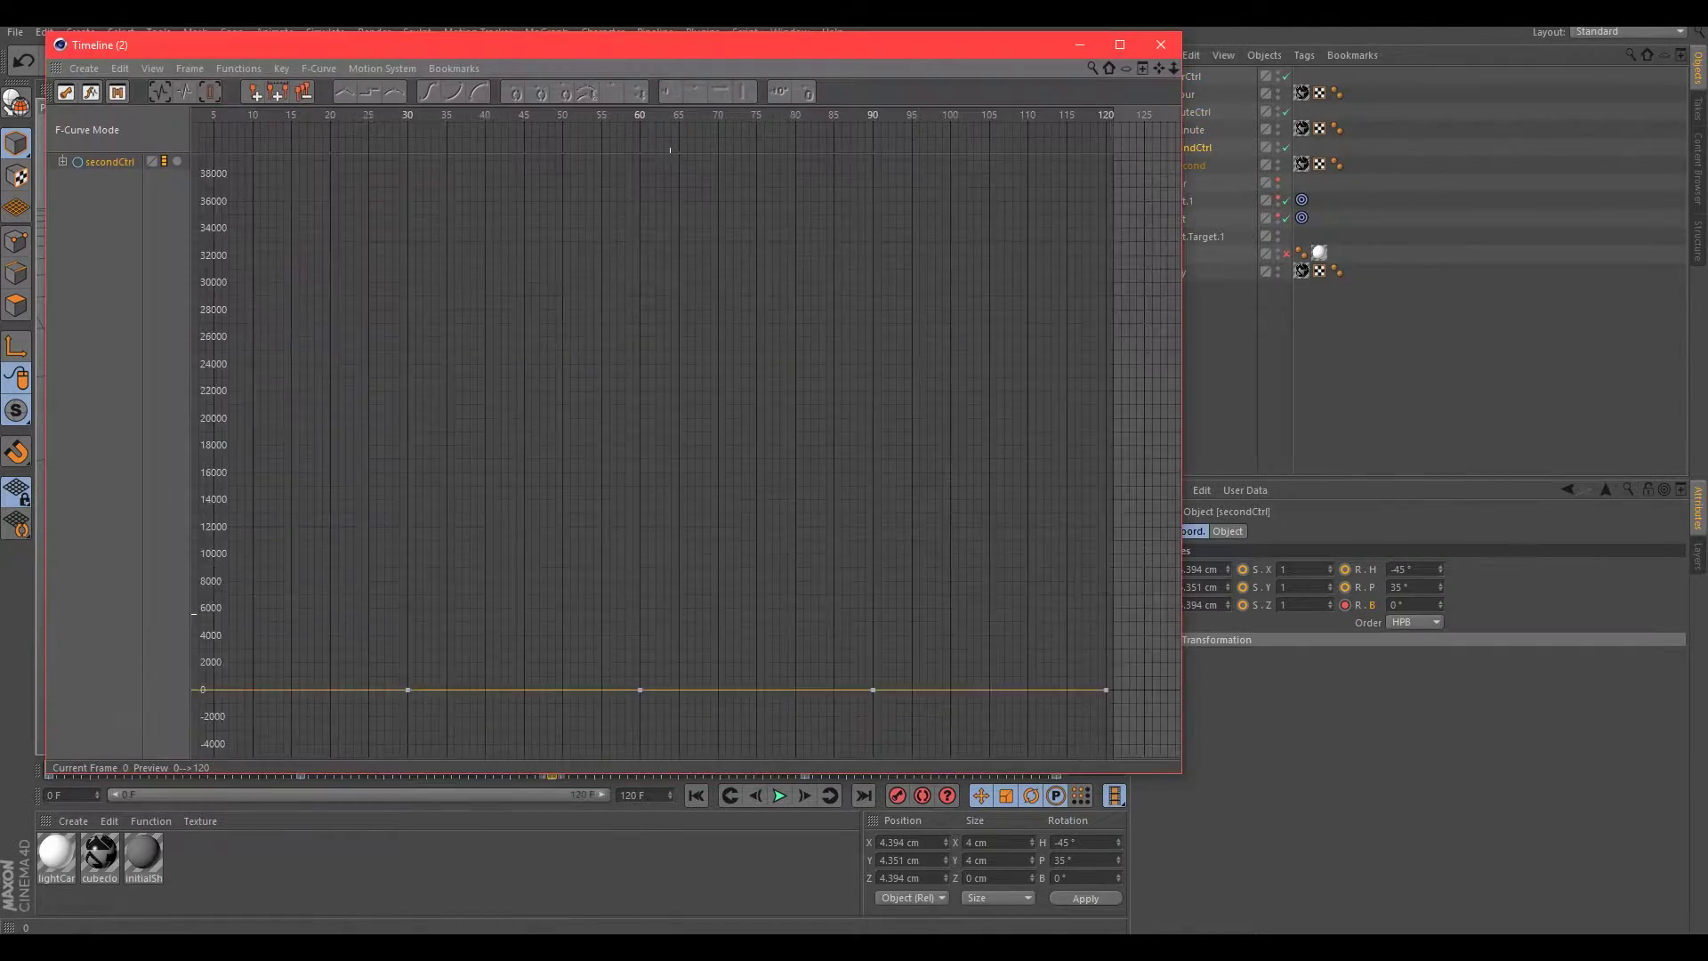
{"action": "left_click", "coordinate": [622, 431]}
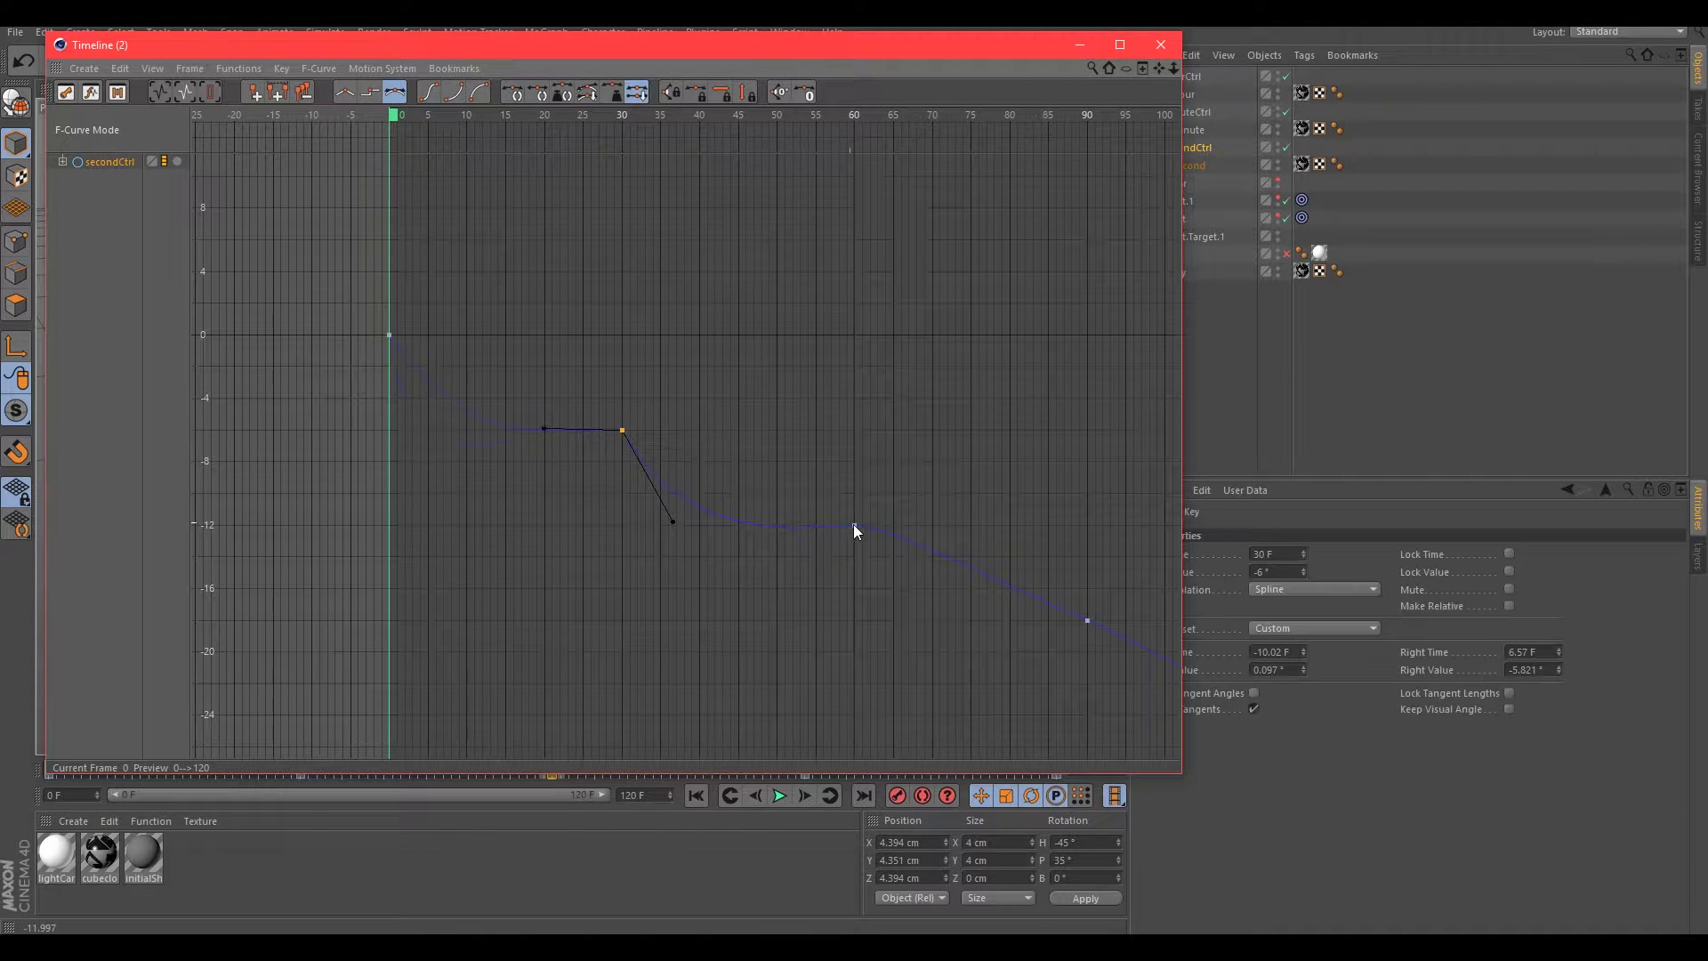
{"action": "left_click", "coordinate": [1080, 44]}
{"action": "left_click", "coordinate": [779, 795]}
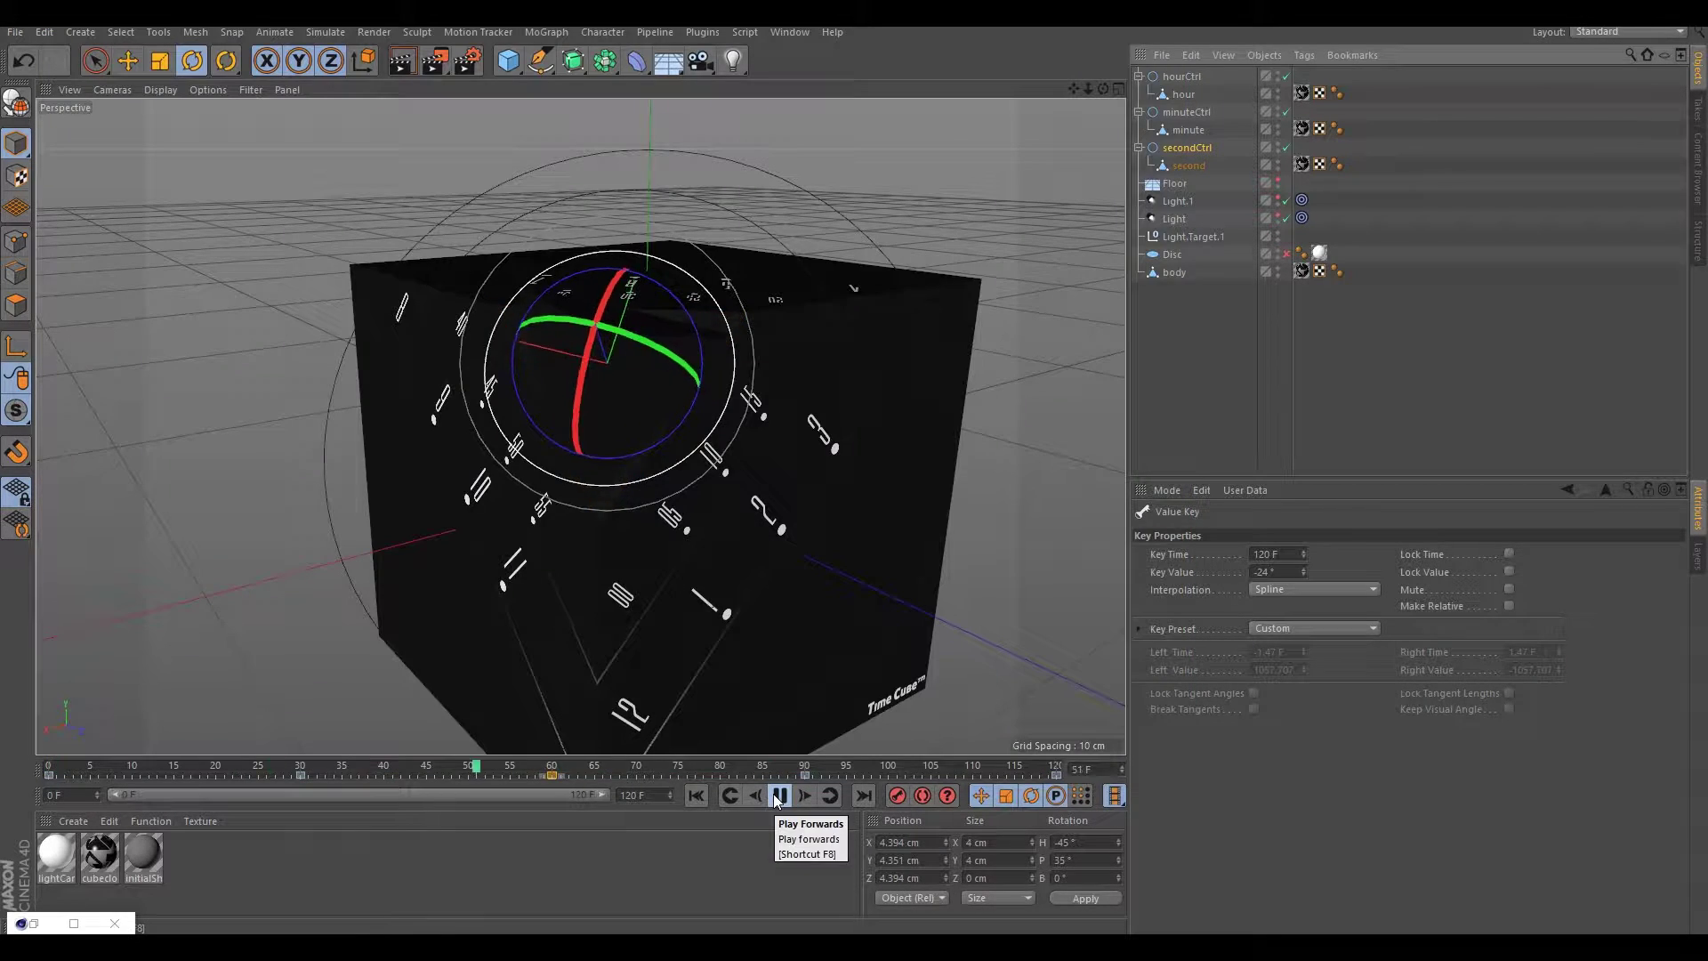
{"action": "left_click", "coordinate": [780, 795]}
Step: Flatten the secondCtrl curve by reshaping the frame-30 key's tangent, then play it back
{"action": "left_click", "coordinate": [31, 922]}
{"action": "left_click_drag", "start_coordinate": [668, 382], "coordinate": [614, 407]}
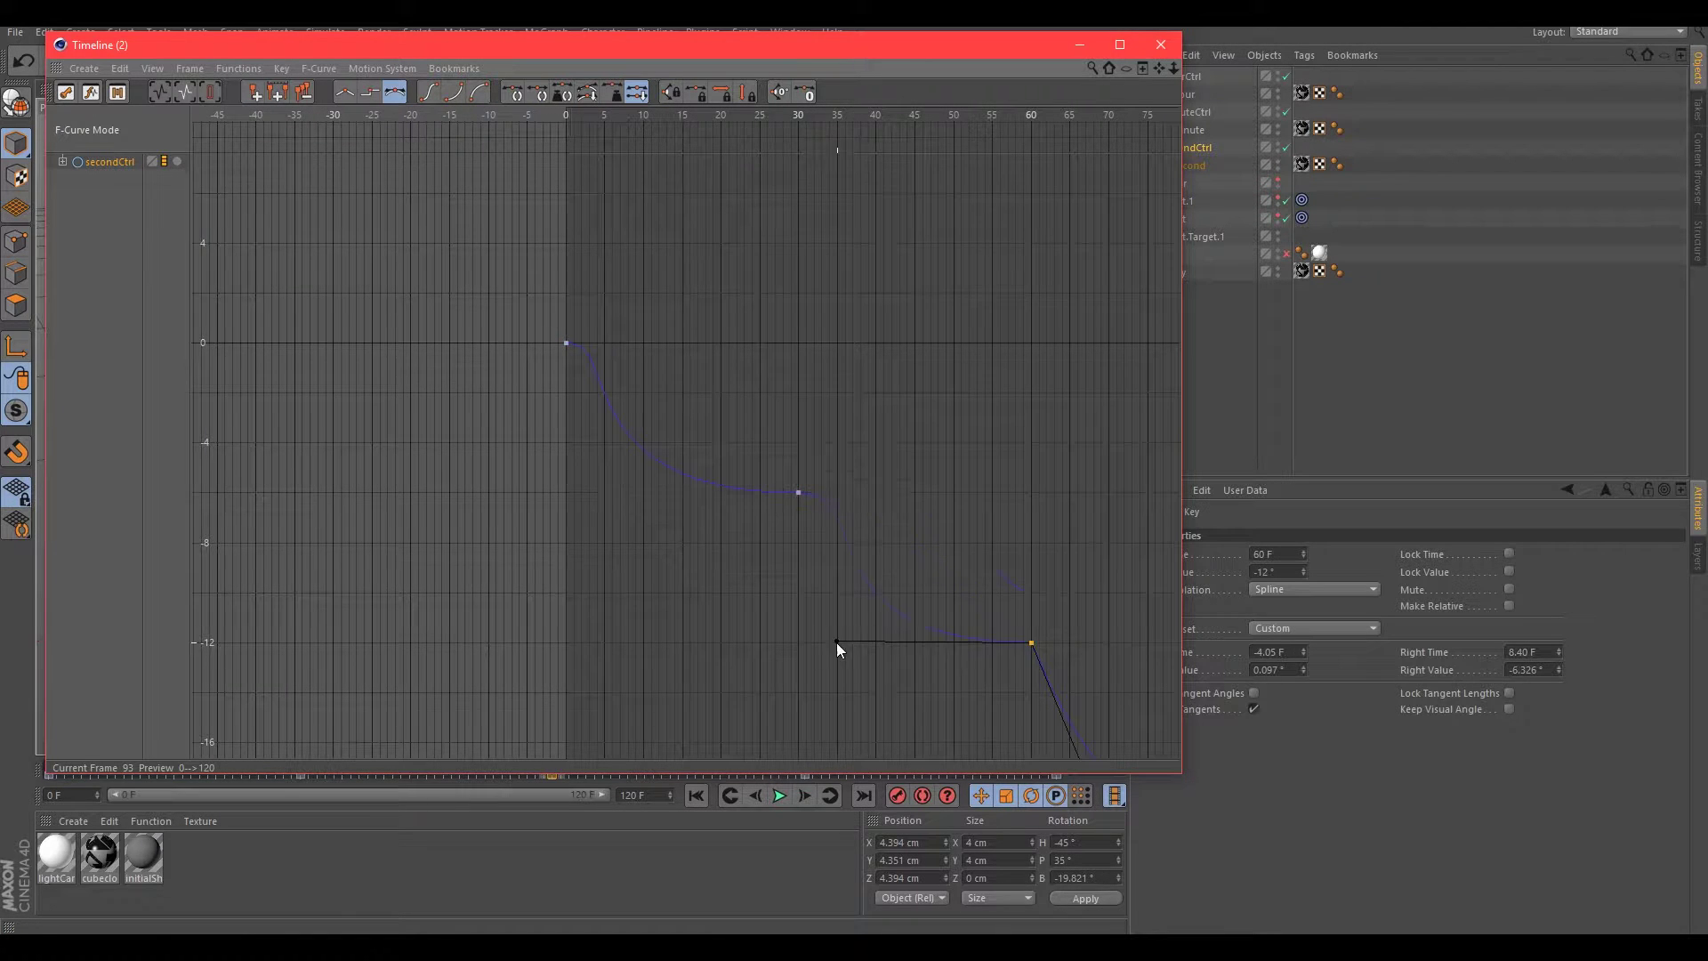
{"action": "left_click", "coordinate": [1080, 45]}
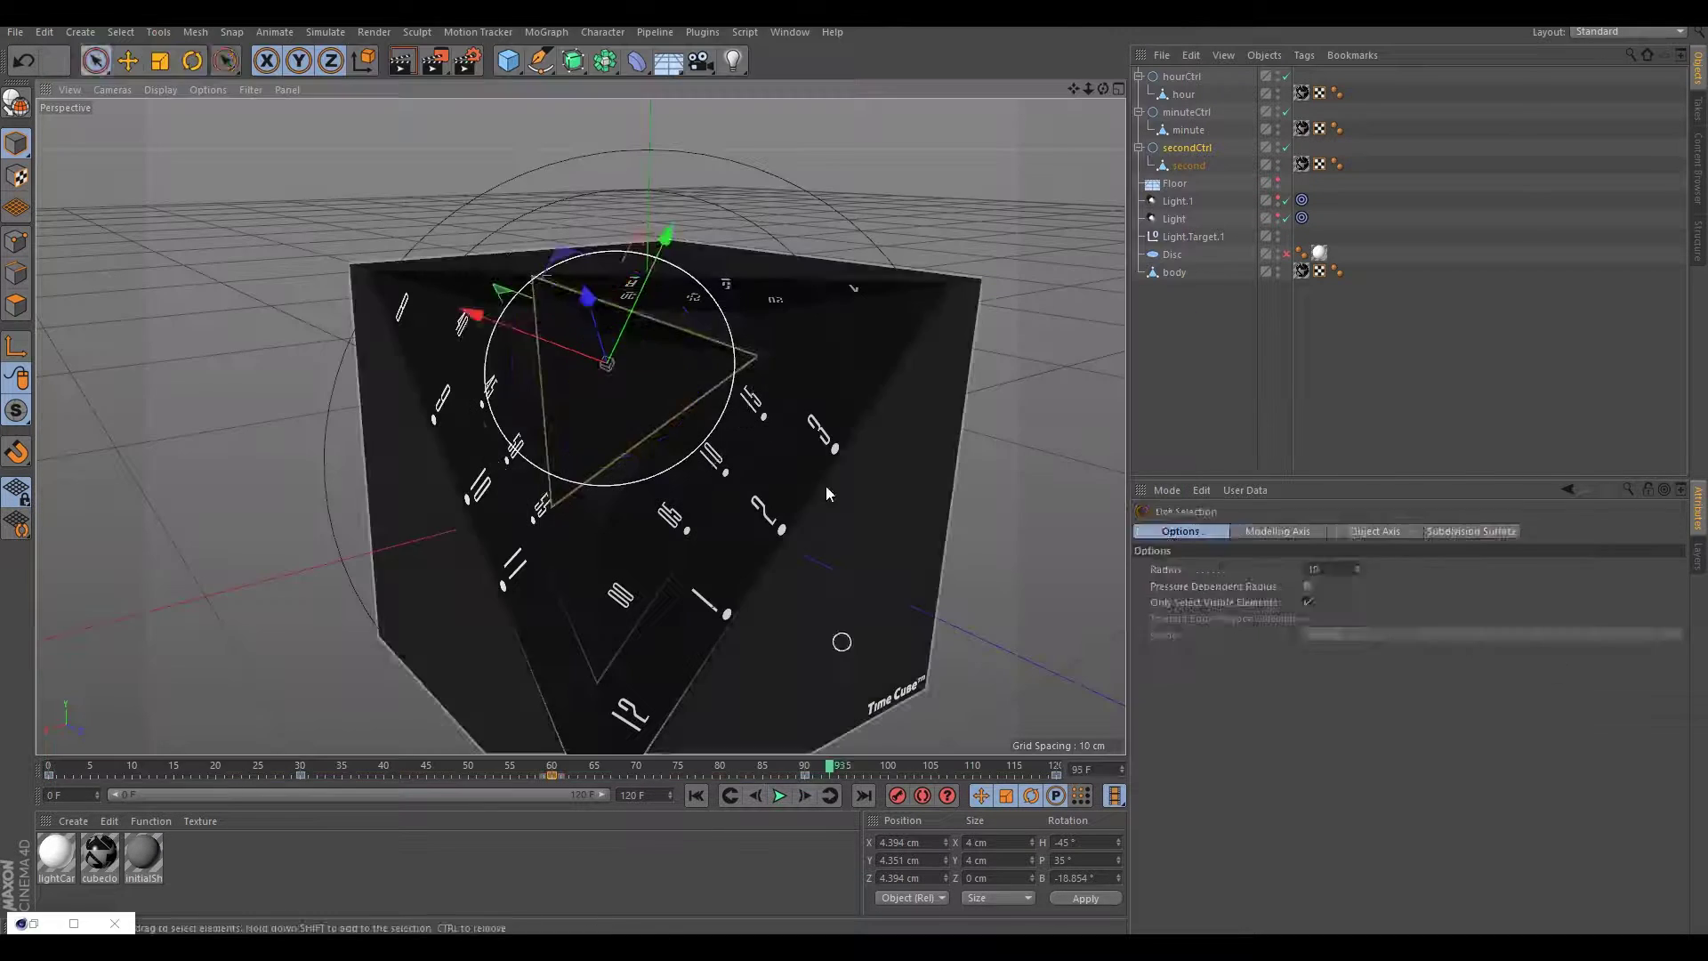
{"action": "left_click", "coordinate": [779, 795]}
{"action": "left_click", "coordinate": [779, 795]}
Step: Rotate minuteCtrl around its bank axis near the final frame
{"action": "left_click", "coordinate": [709, 418]}
{"action": "left_click_drag", "start_coordinate": [709, 410], "coordinate": [702, 442]}
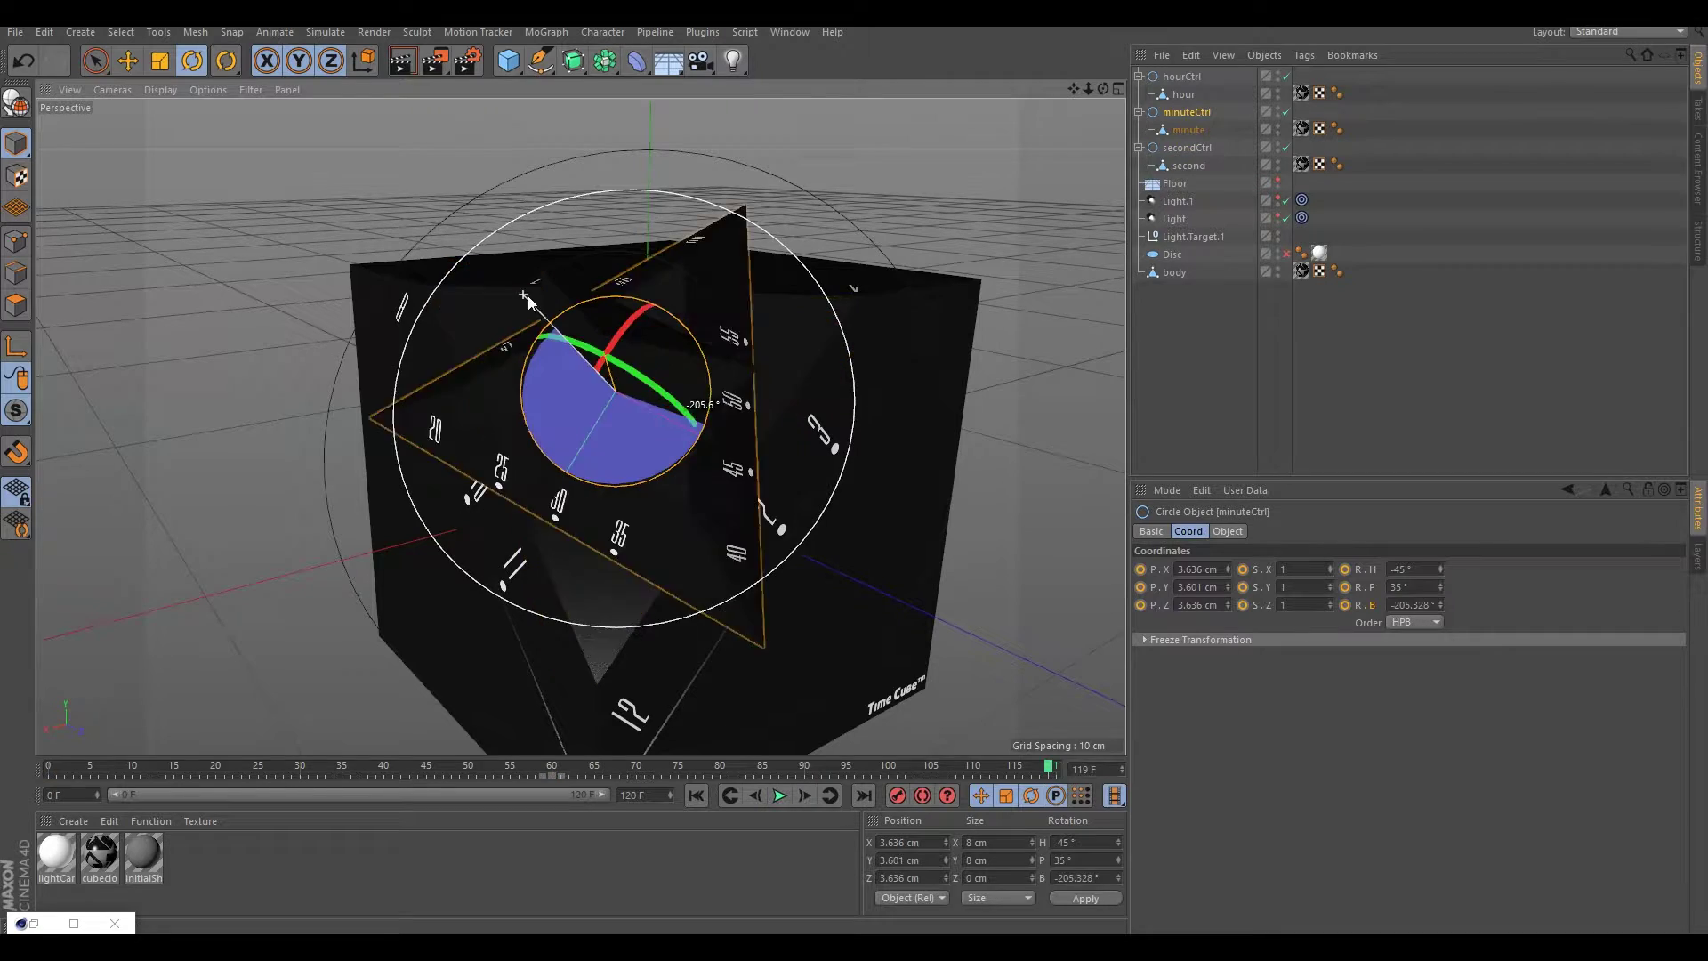
{"action": "left_click", "coordinate": [779, 796]}
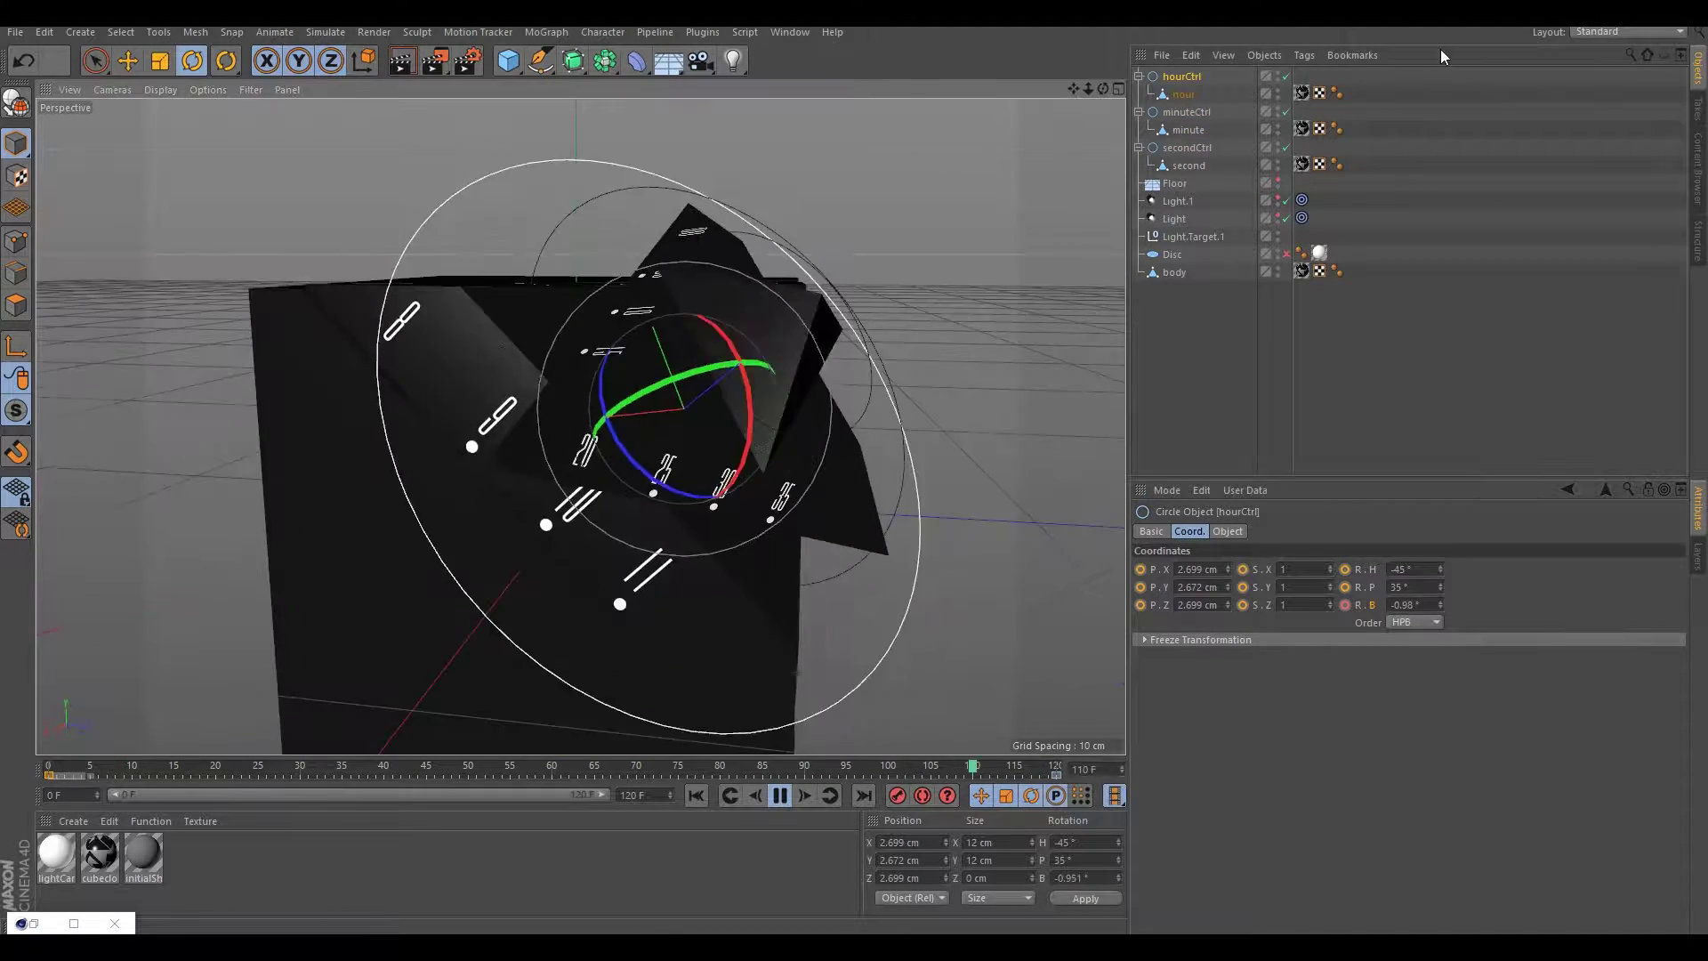
Step: Select Light.1, preview the animation with the new lighting, and bring up Render Settings
{"action": "left_click", "coordinate": [825, 535]}
{"action": "key", "text": "F8"}
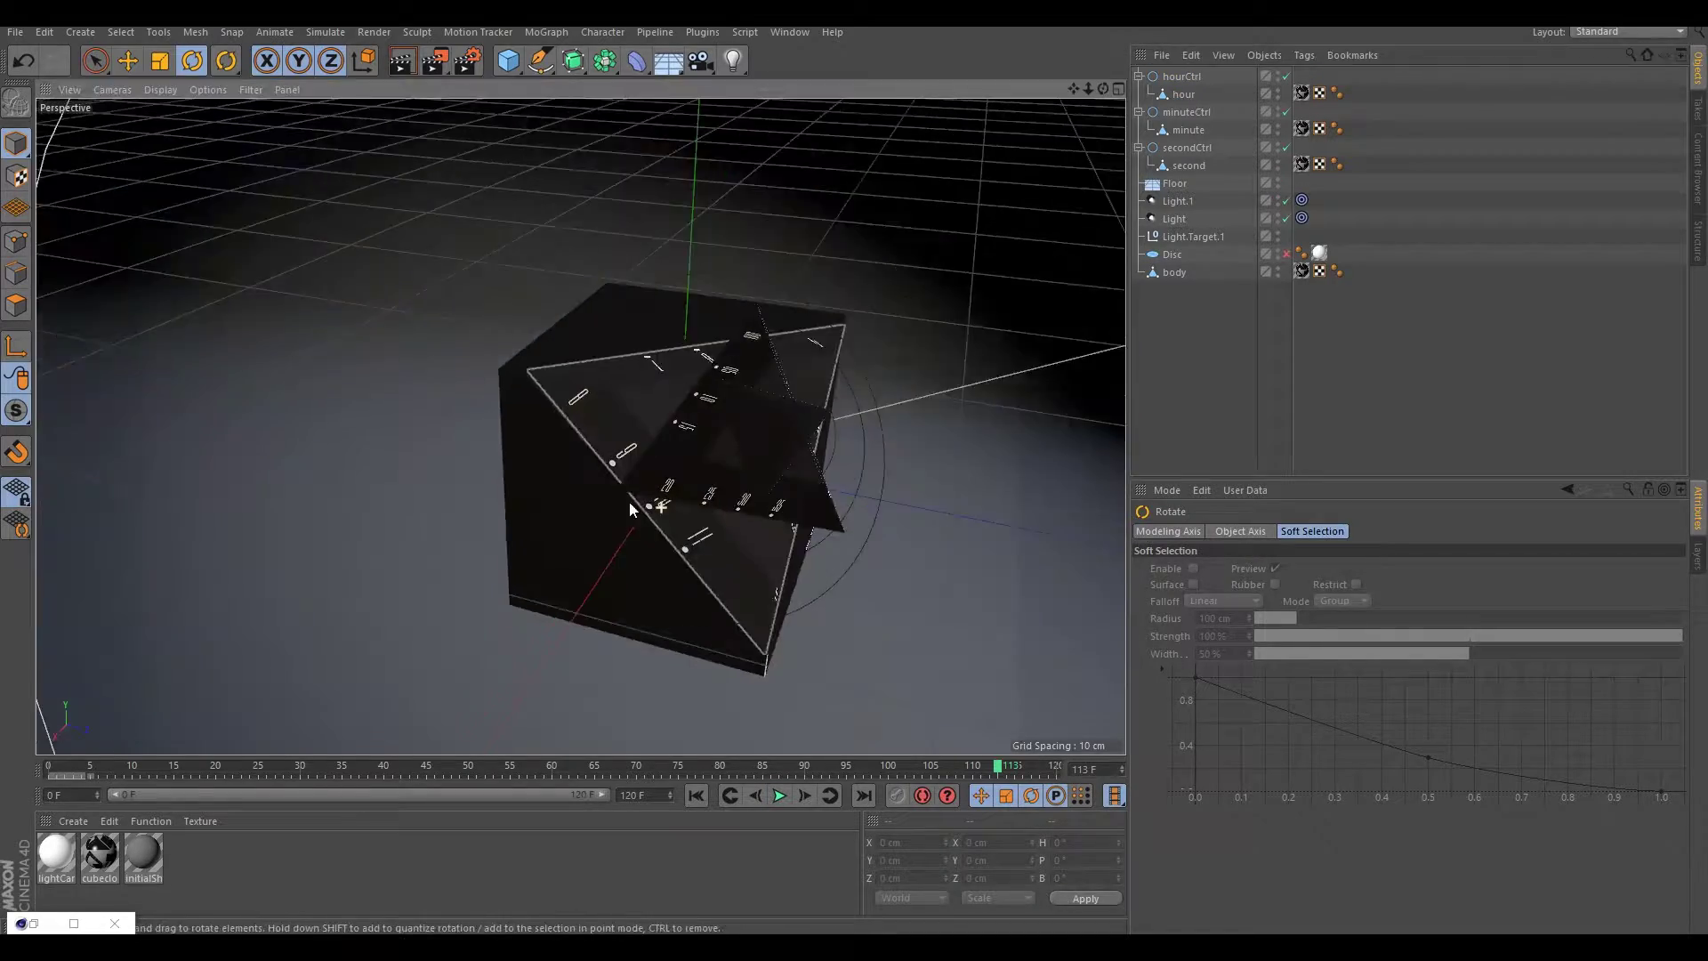
{"action": "left_click", "coordinate": [207, 89]}
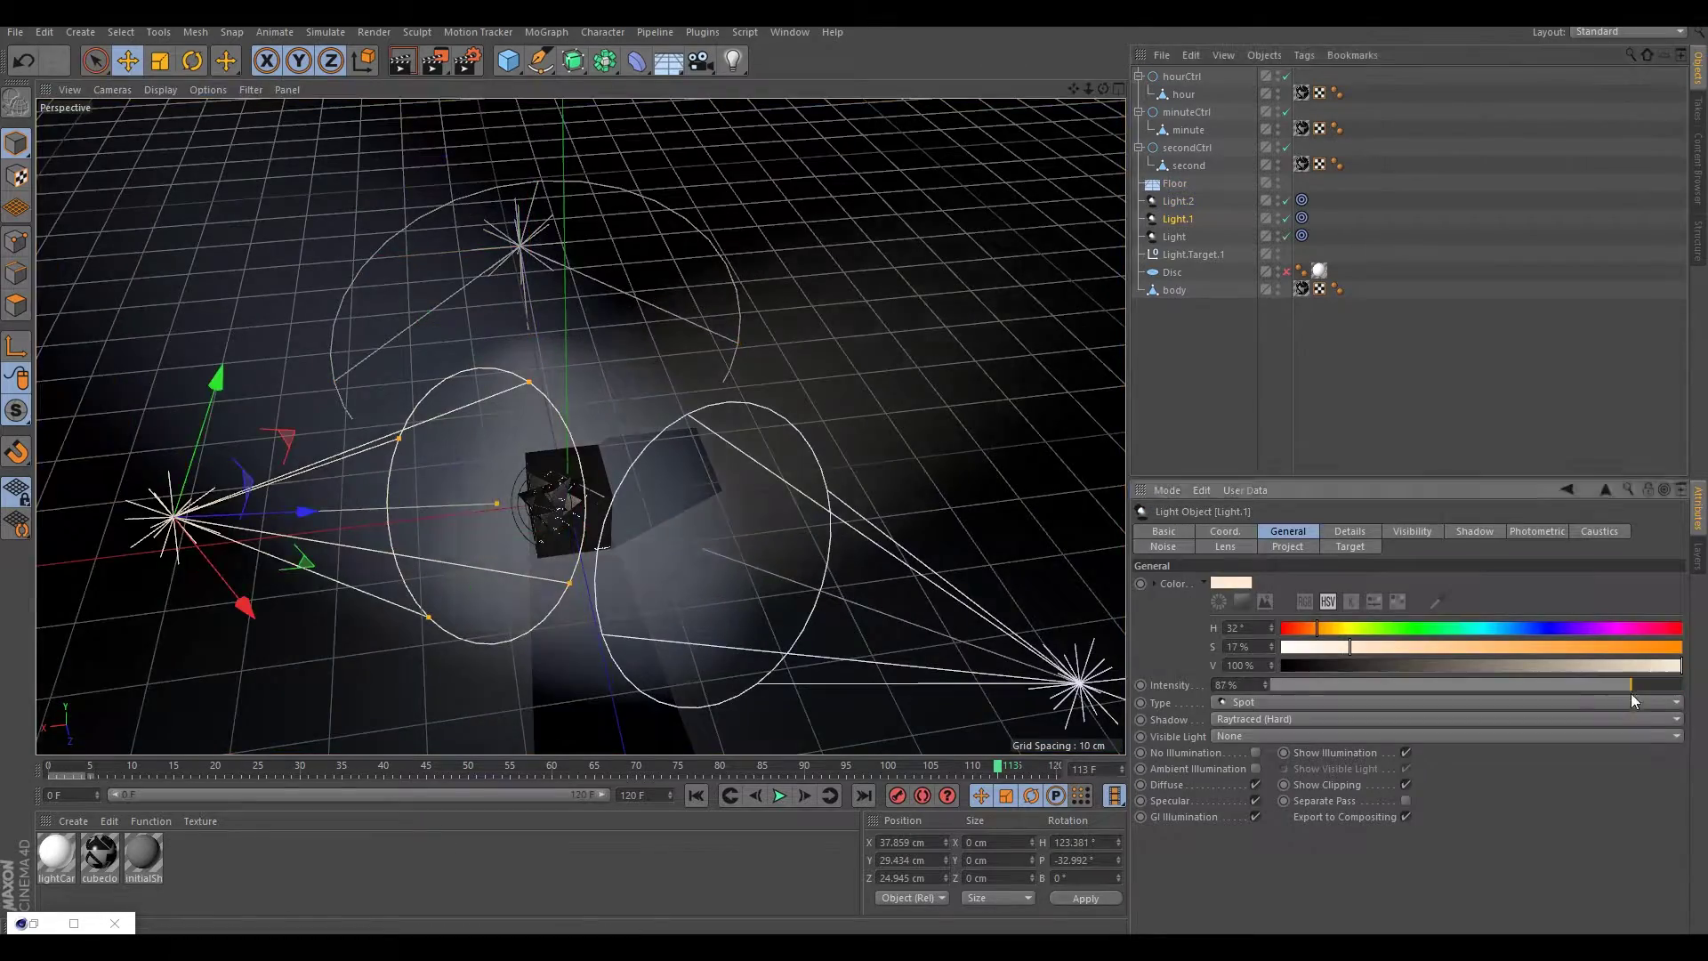
{"action": "left_click", "coordinate": [1412, 531]}
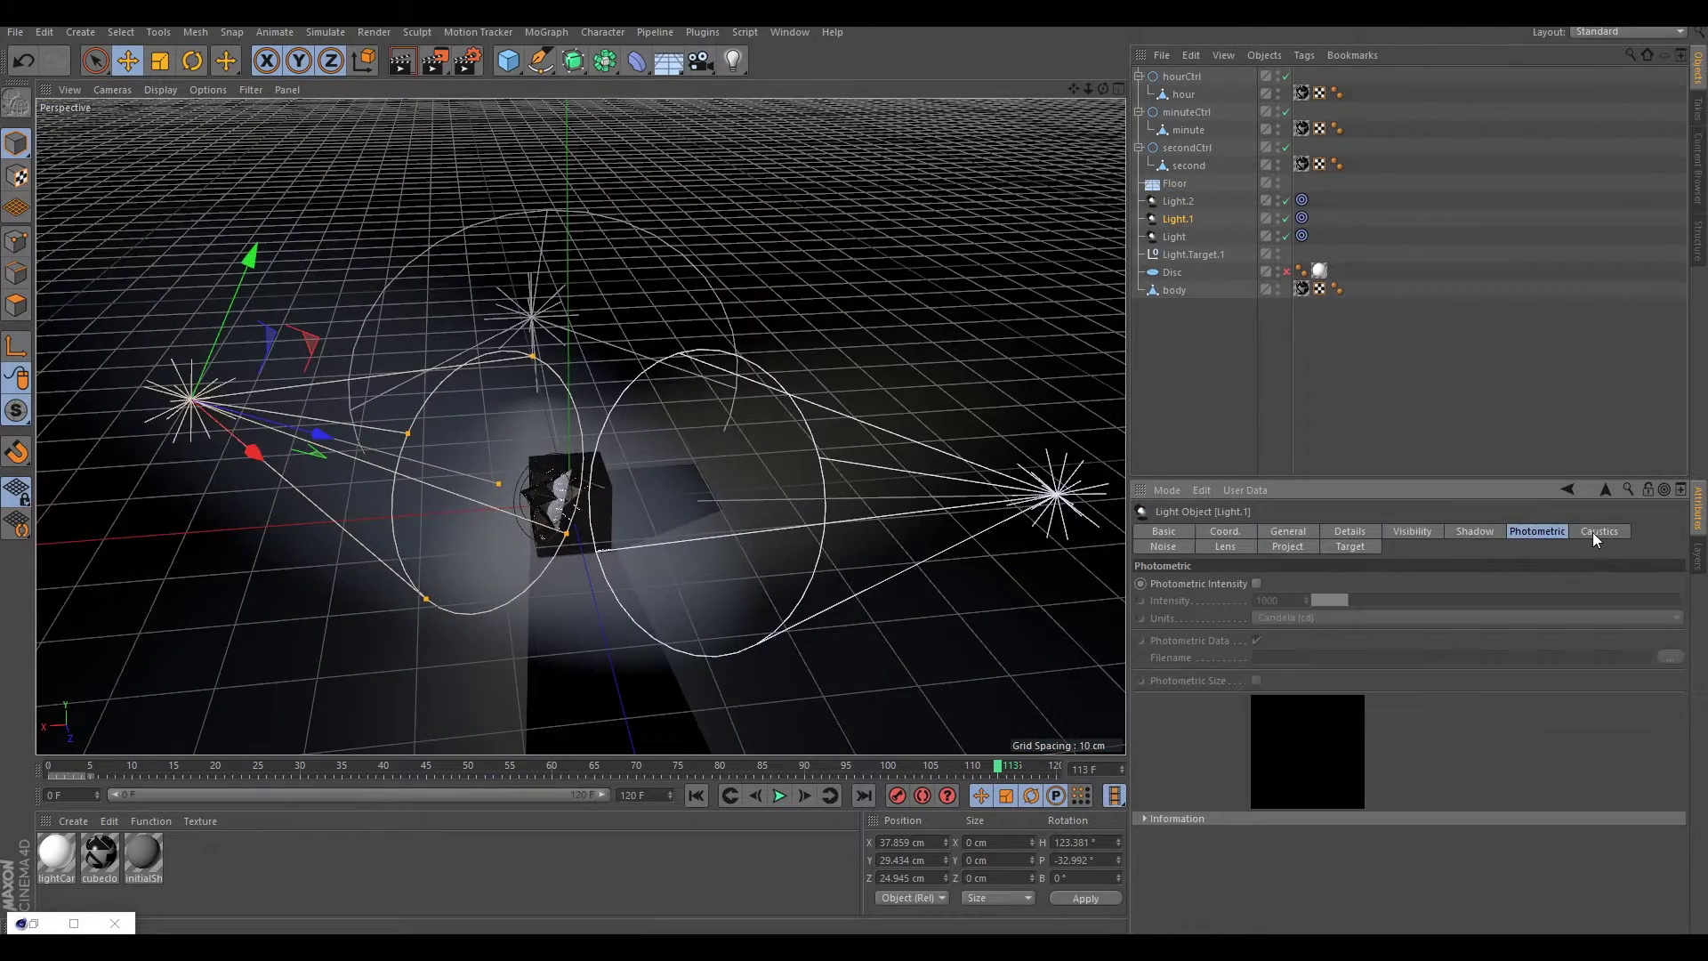
{"action": "left_click", "coordinate": [780, 796]}
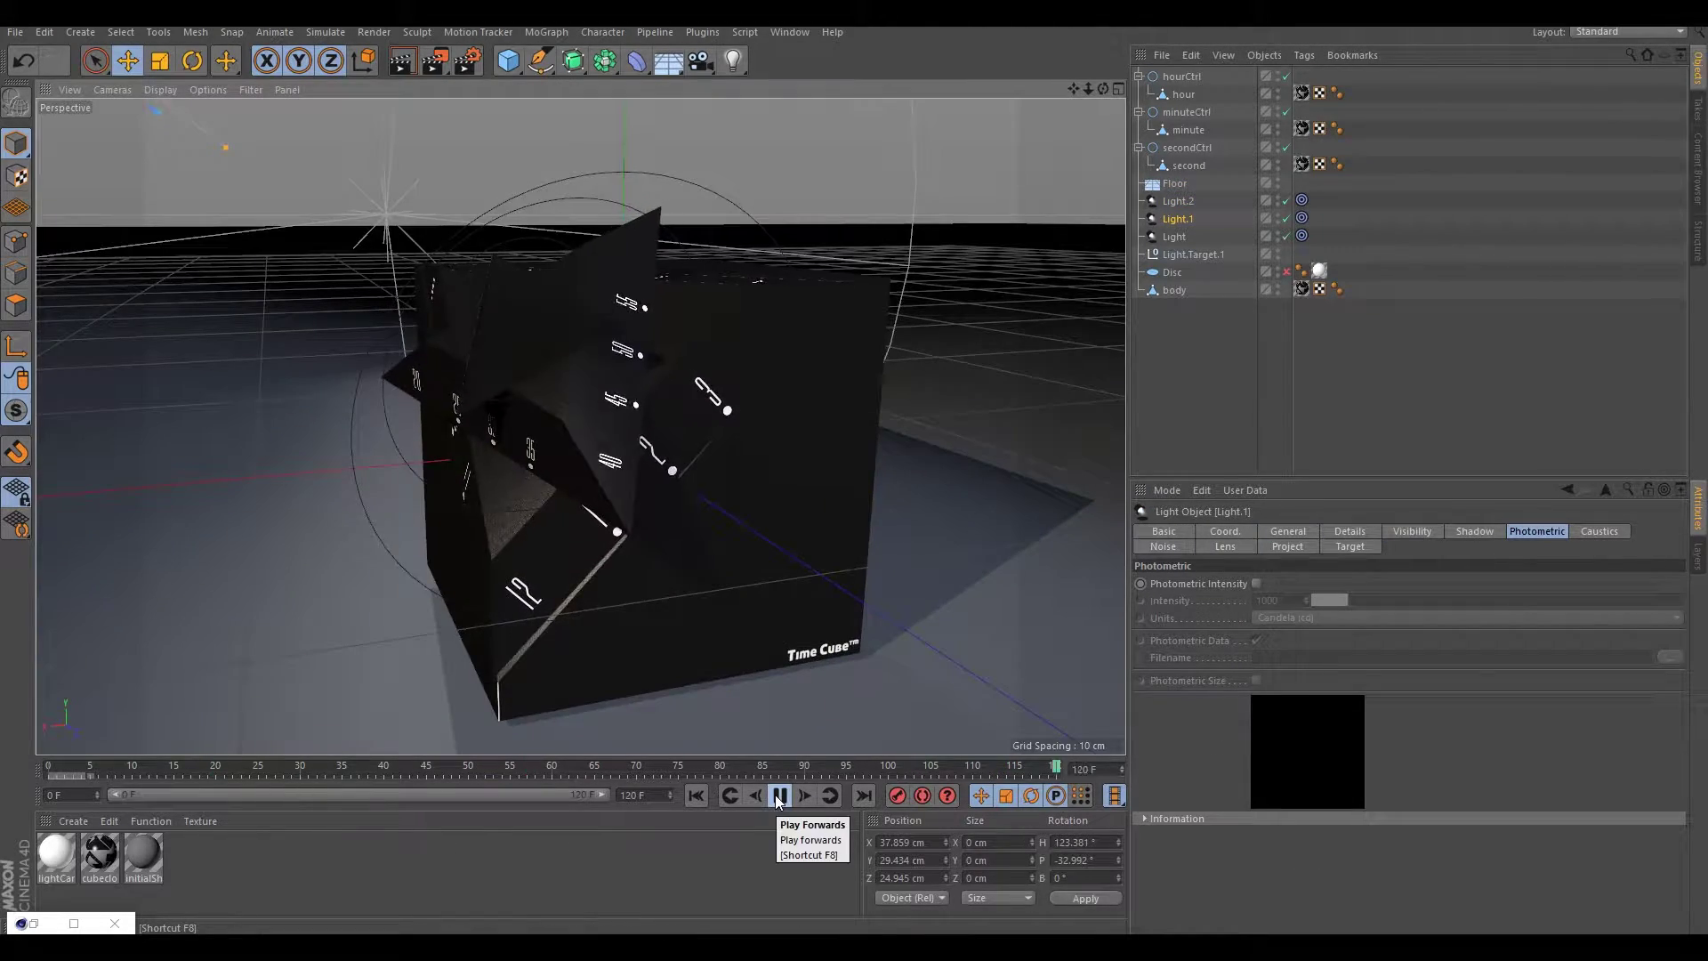
{"action": "left_click", "coordinate": [779, 795]}
{"action": "left_click", "coordinate": [374, 32]}
{"action": "left_click", "coordinate": [409, 293]}
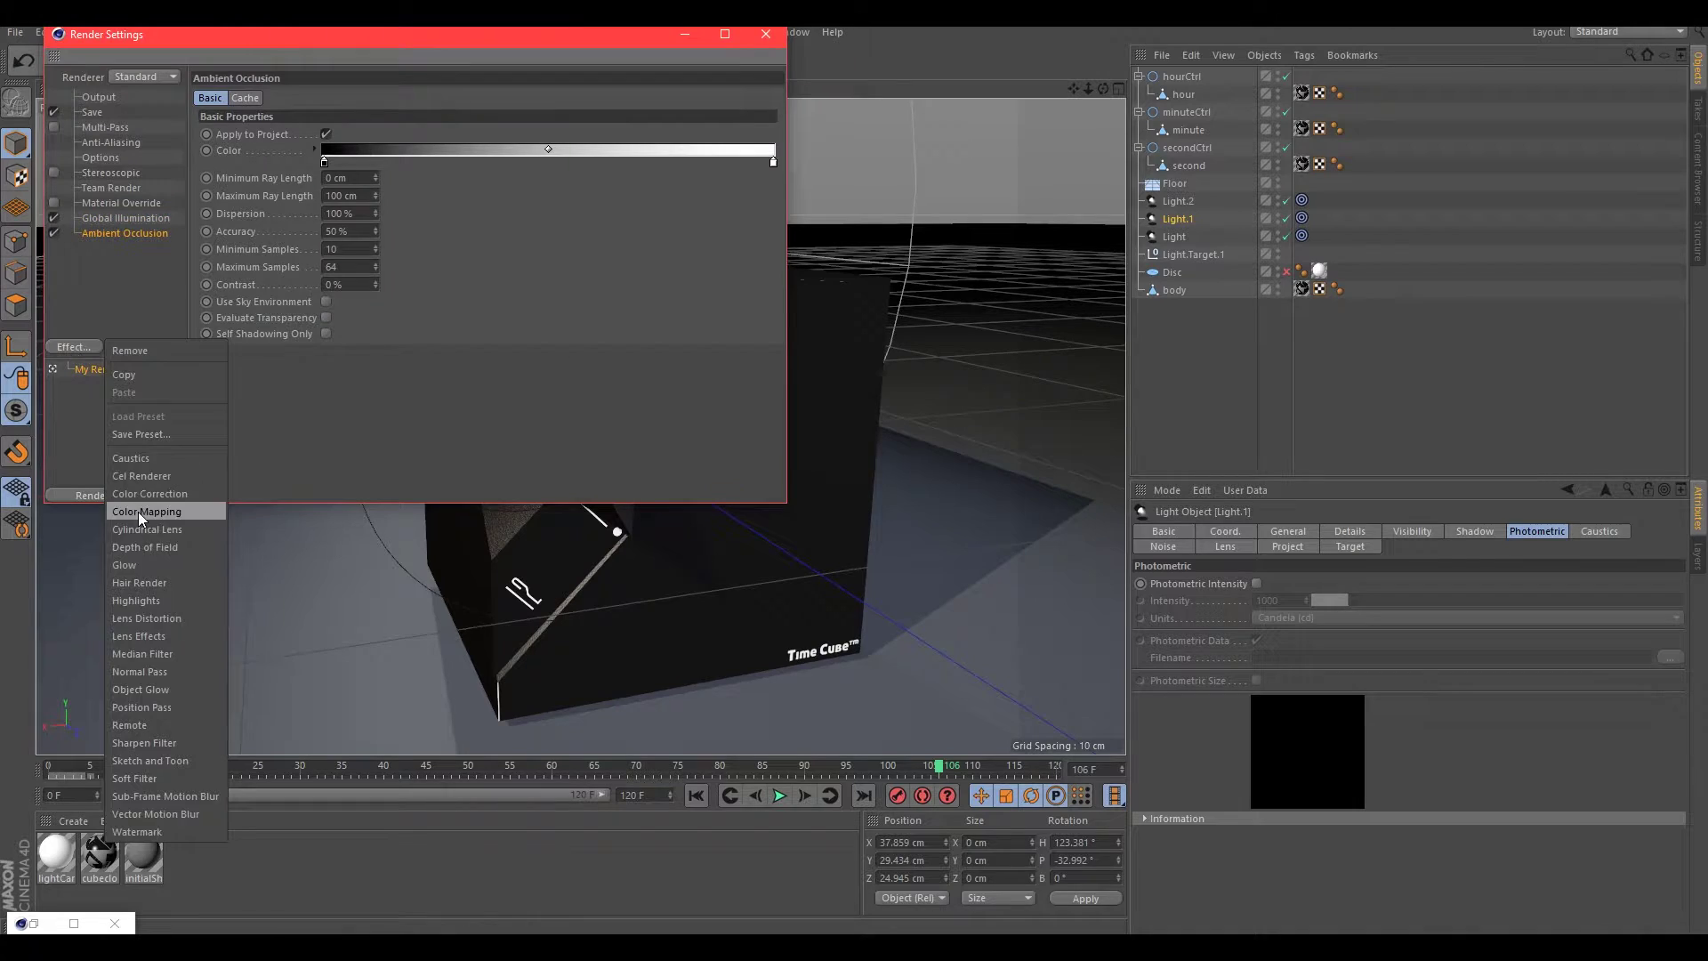
Step: Add Lens Effects to the render settings and load Milkyway_small.hdr into the Environment material
{"action": "left_click", "coordinate": [139, 636]}
{"action": "left_click", "coordinate": [769, 35]}
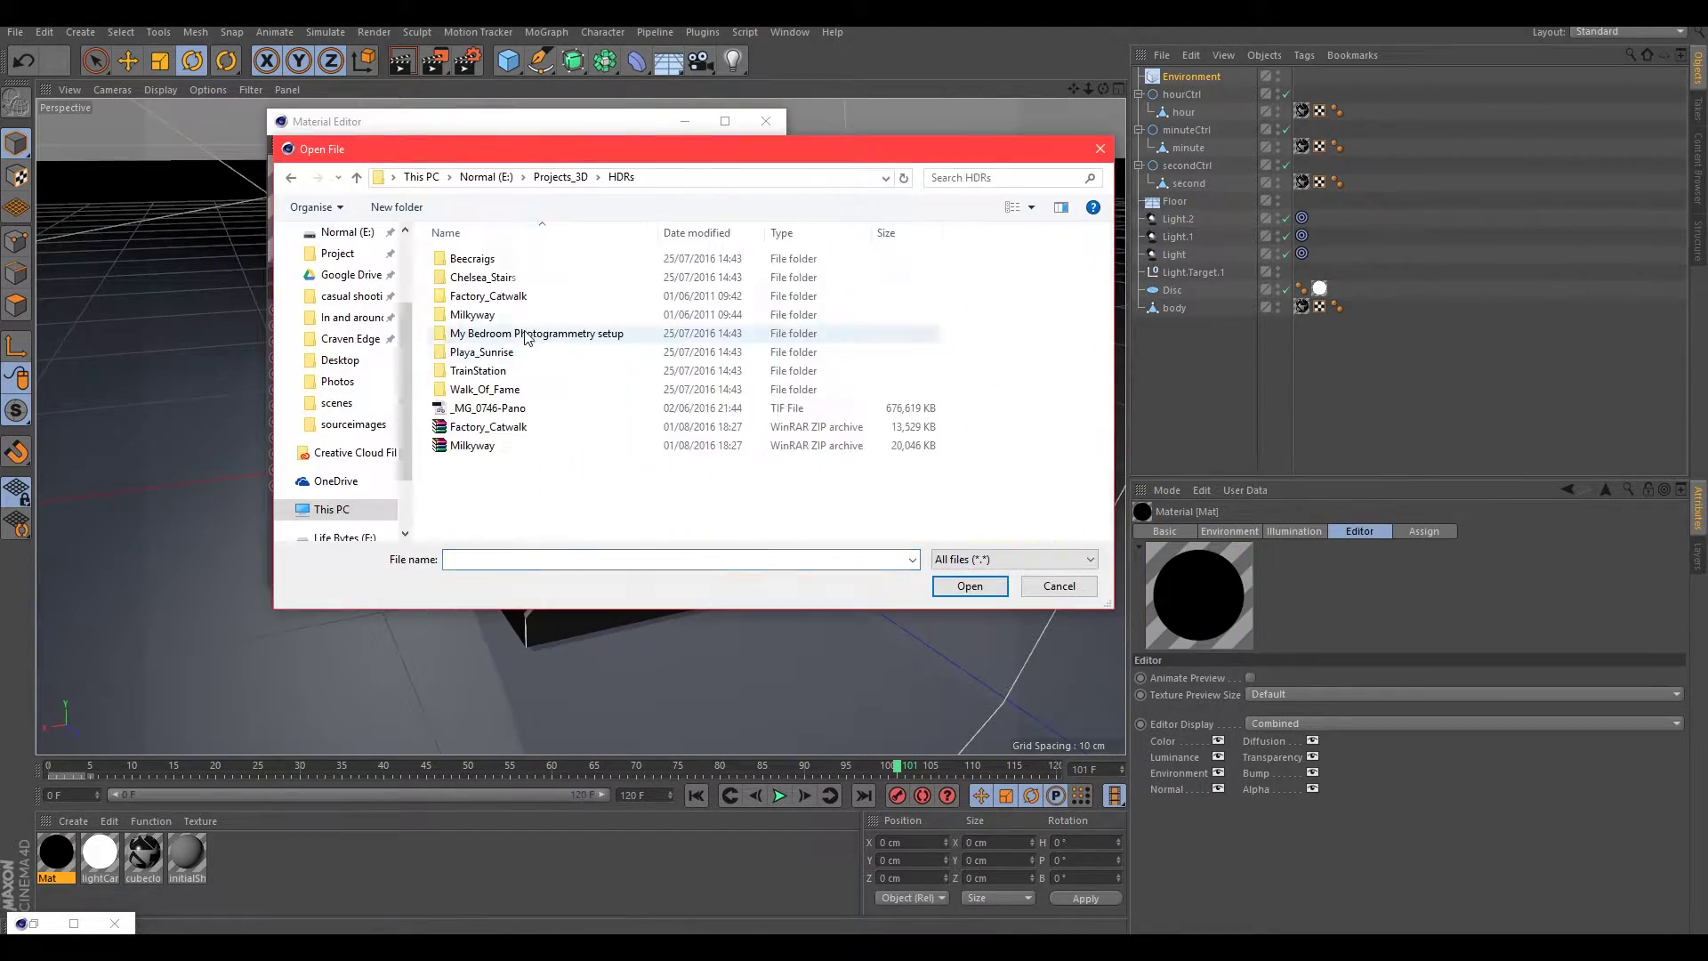
{"action": "double_click", "coordinate": [994, 283]}
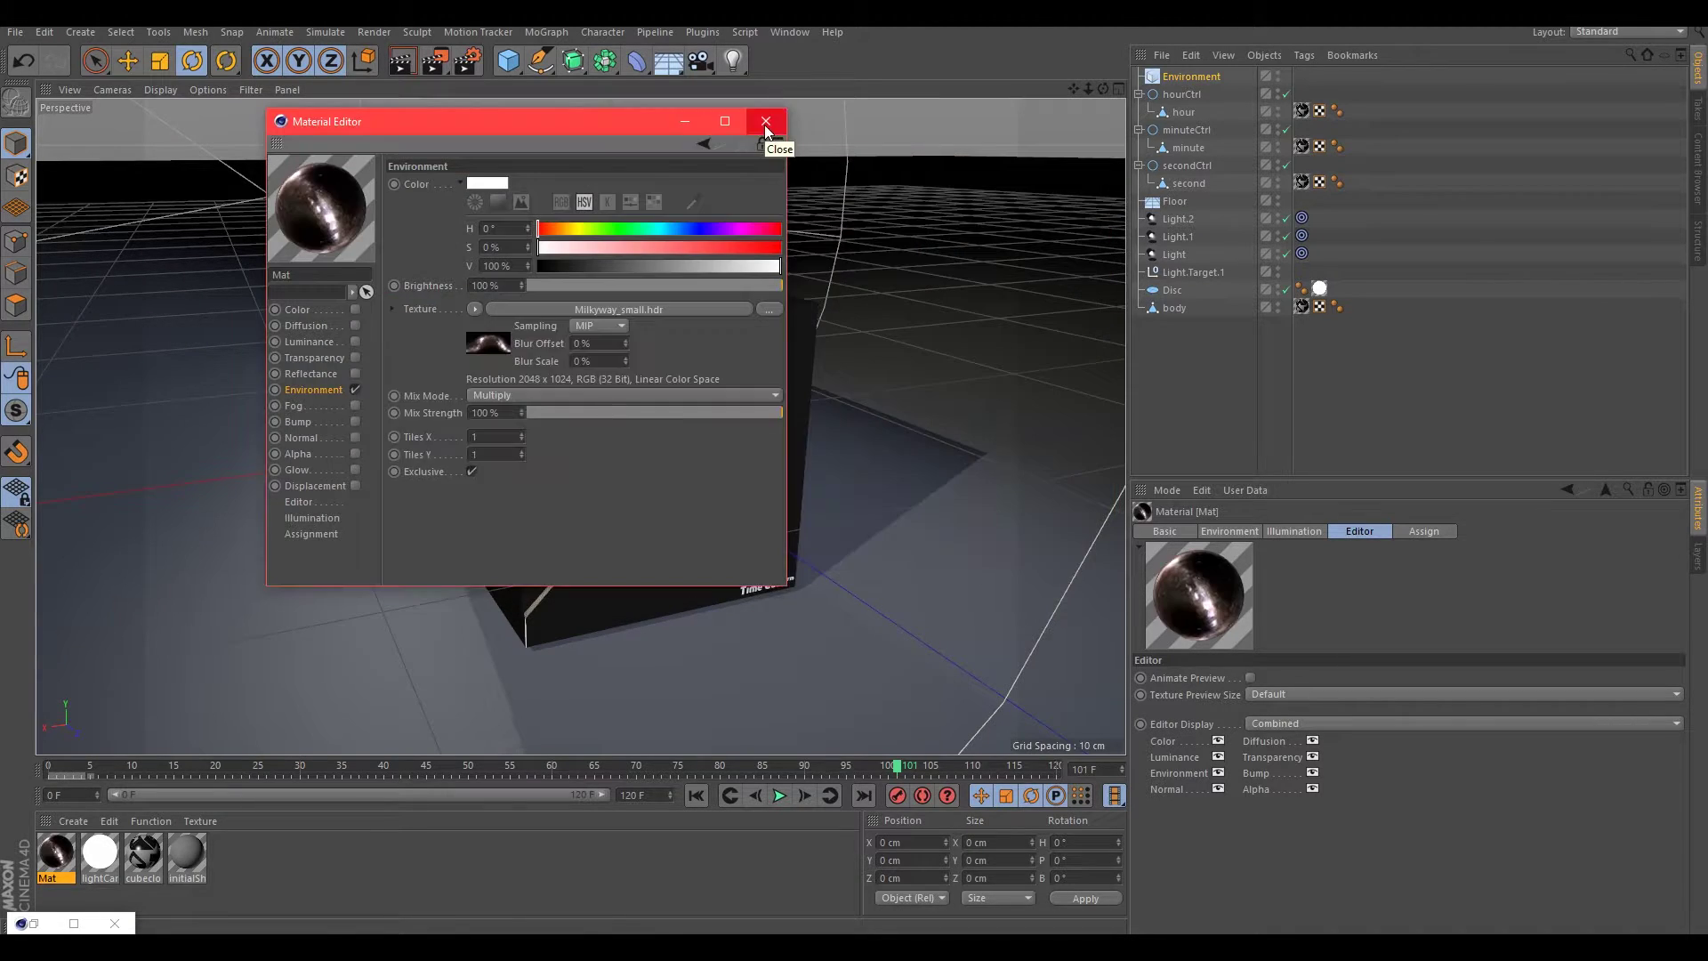
{"action": "left_click", "coordinate": [765, 121]}
{"action": "key", "text": "ctrl+r"}
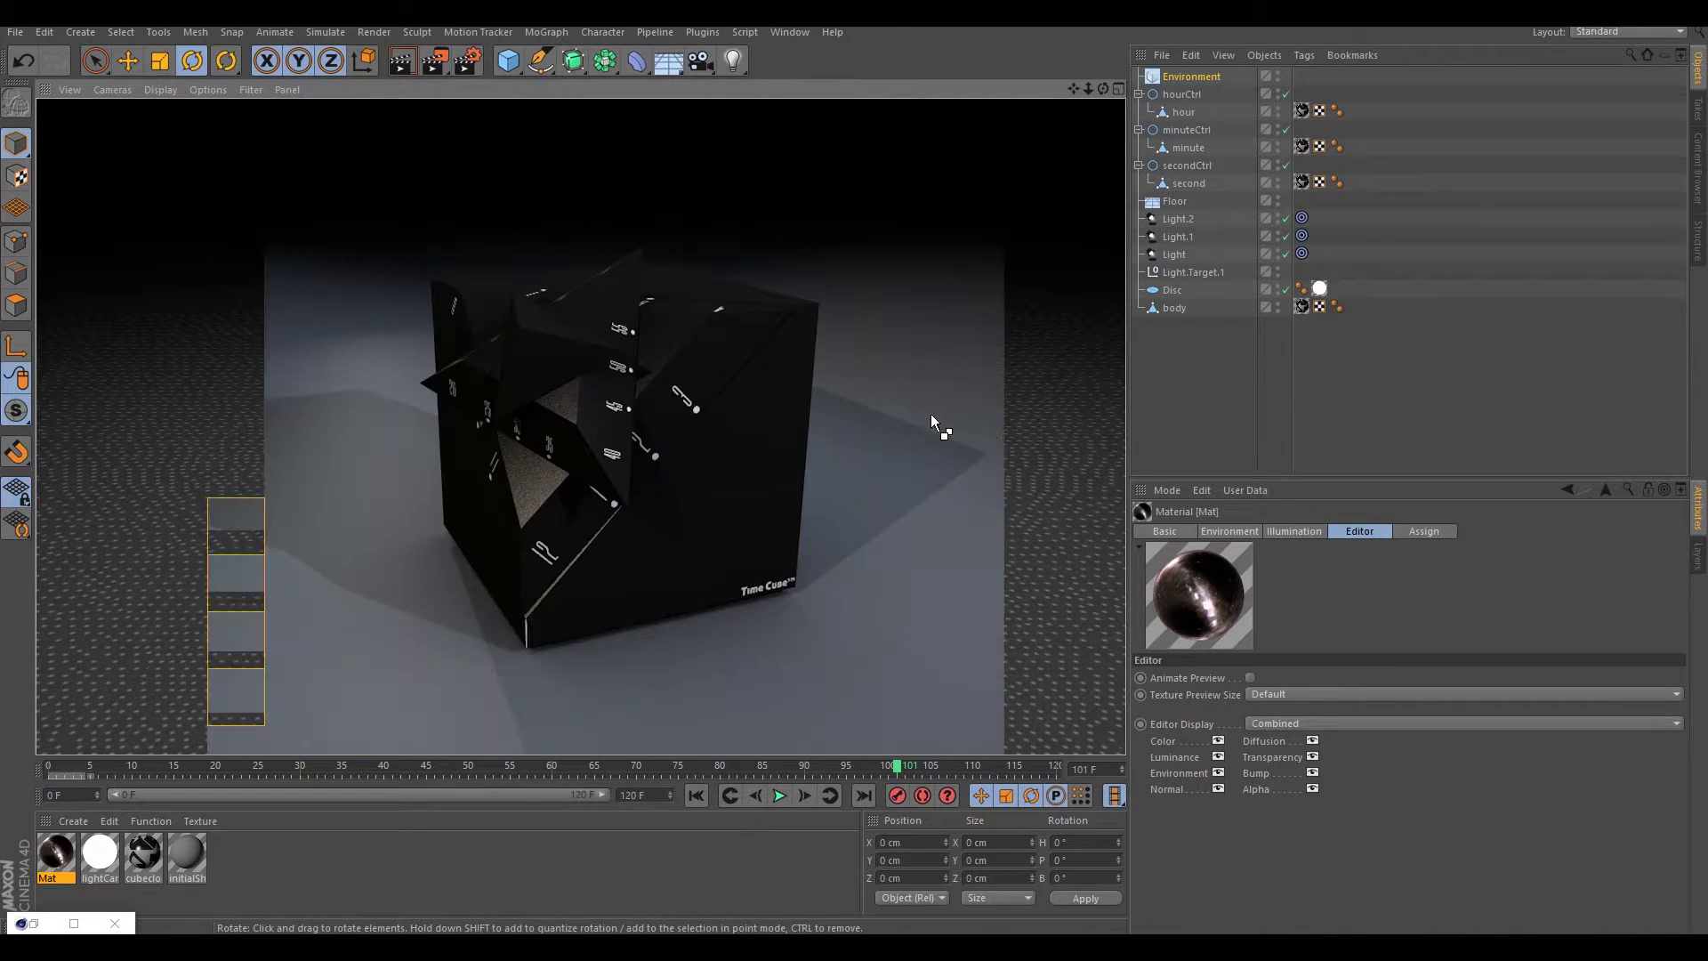
{"action": "left_click", "coordinate": [779, 795]}
Step: Add a Target Camera and check its coordinates and animation curves
{"action": "left_click", "coordinate": [788, 119]}
{"action": "left_click", "coordinate": [1301, 75]}
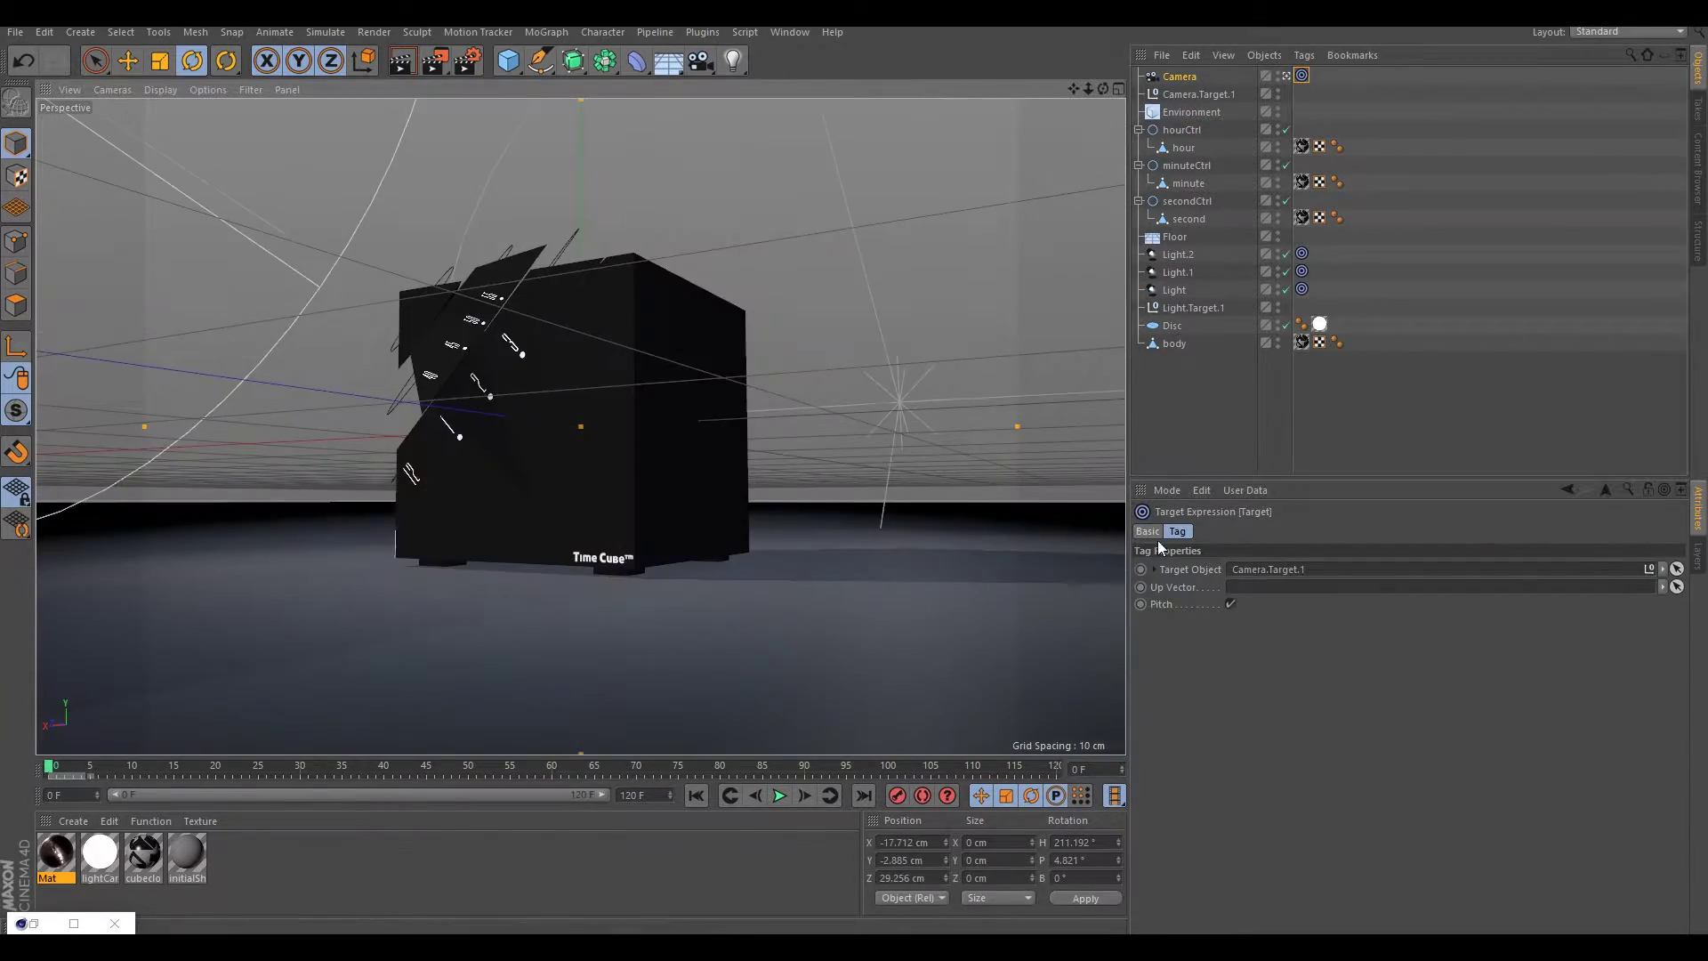
{"action": "left_click", "coordinate": [1230, 531]}
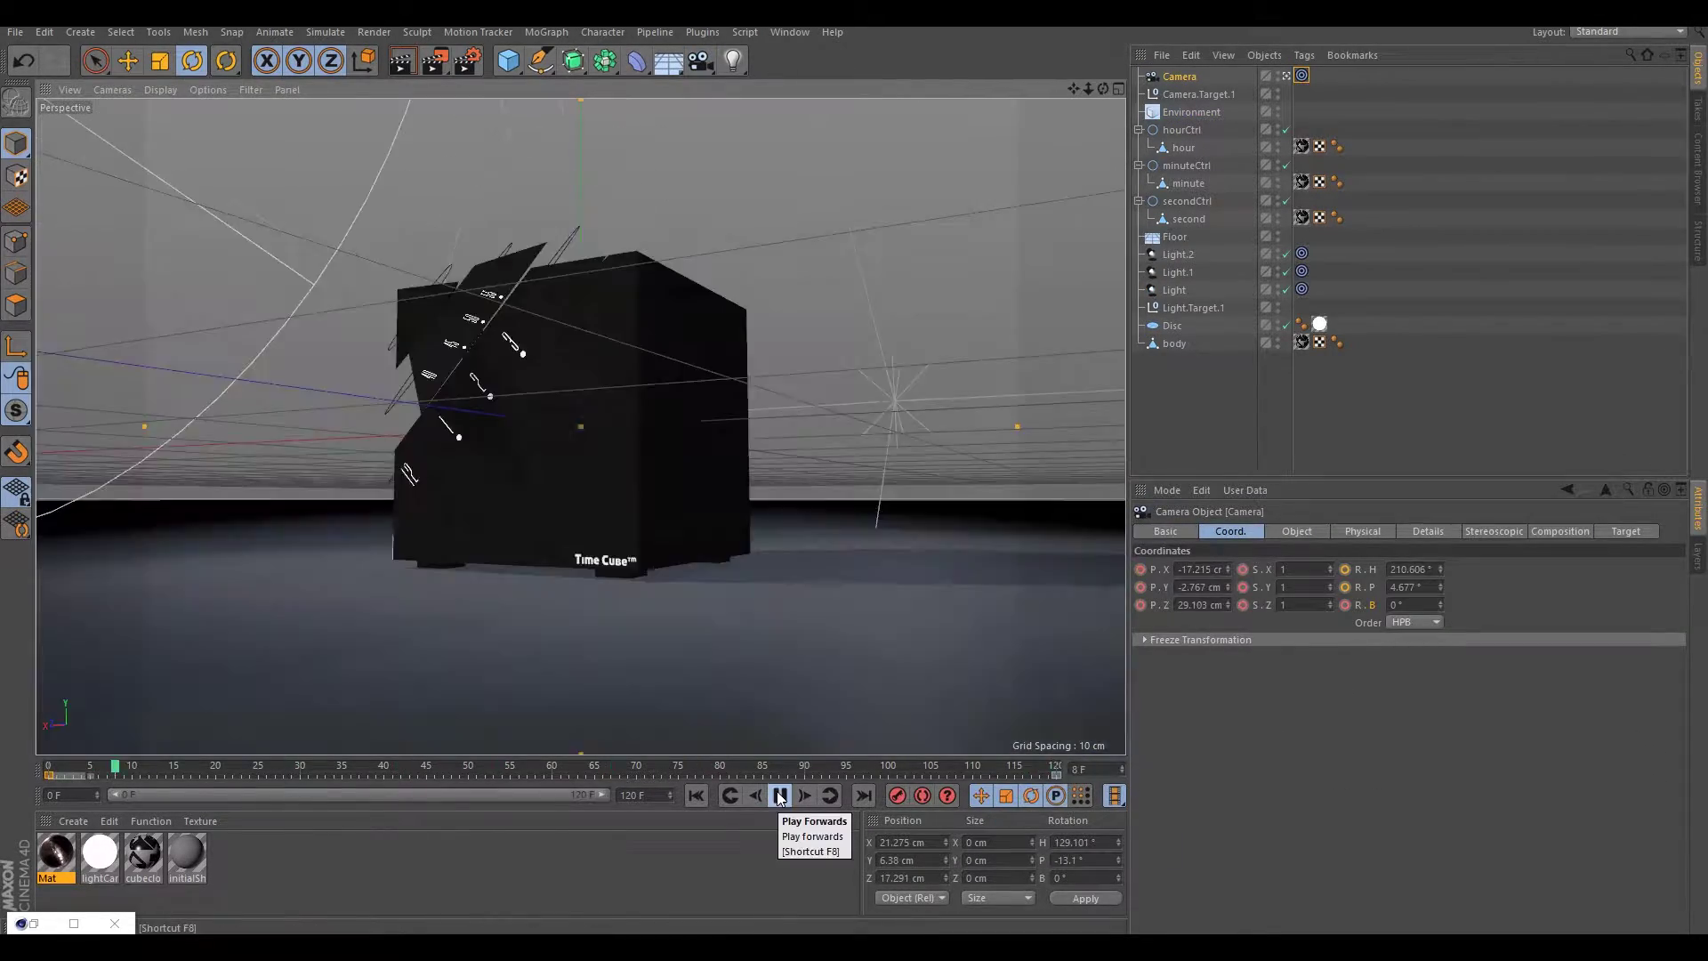
{"action": "key", "text": "shift+F3"}
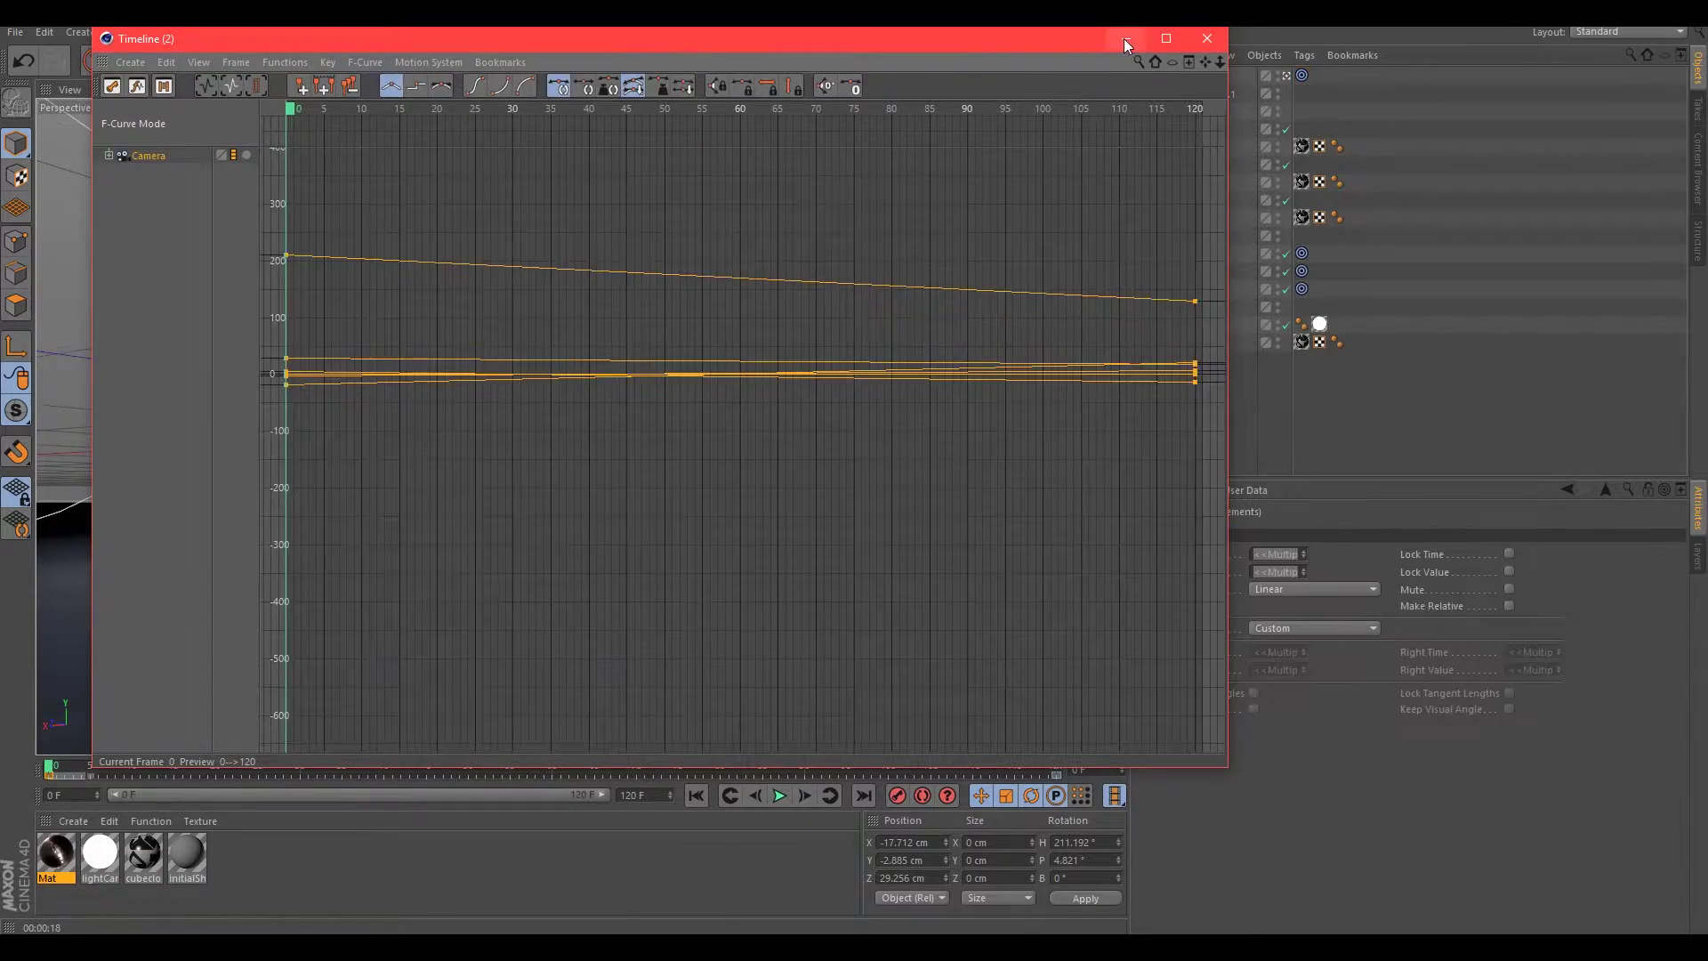
{"action": "left_click", "coordinate": [1126, 43]}
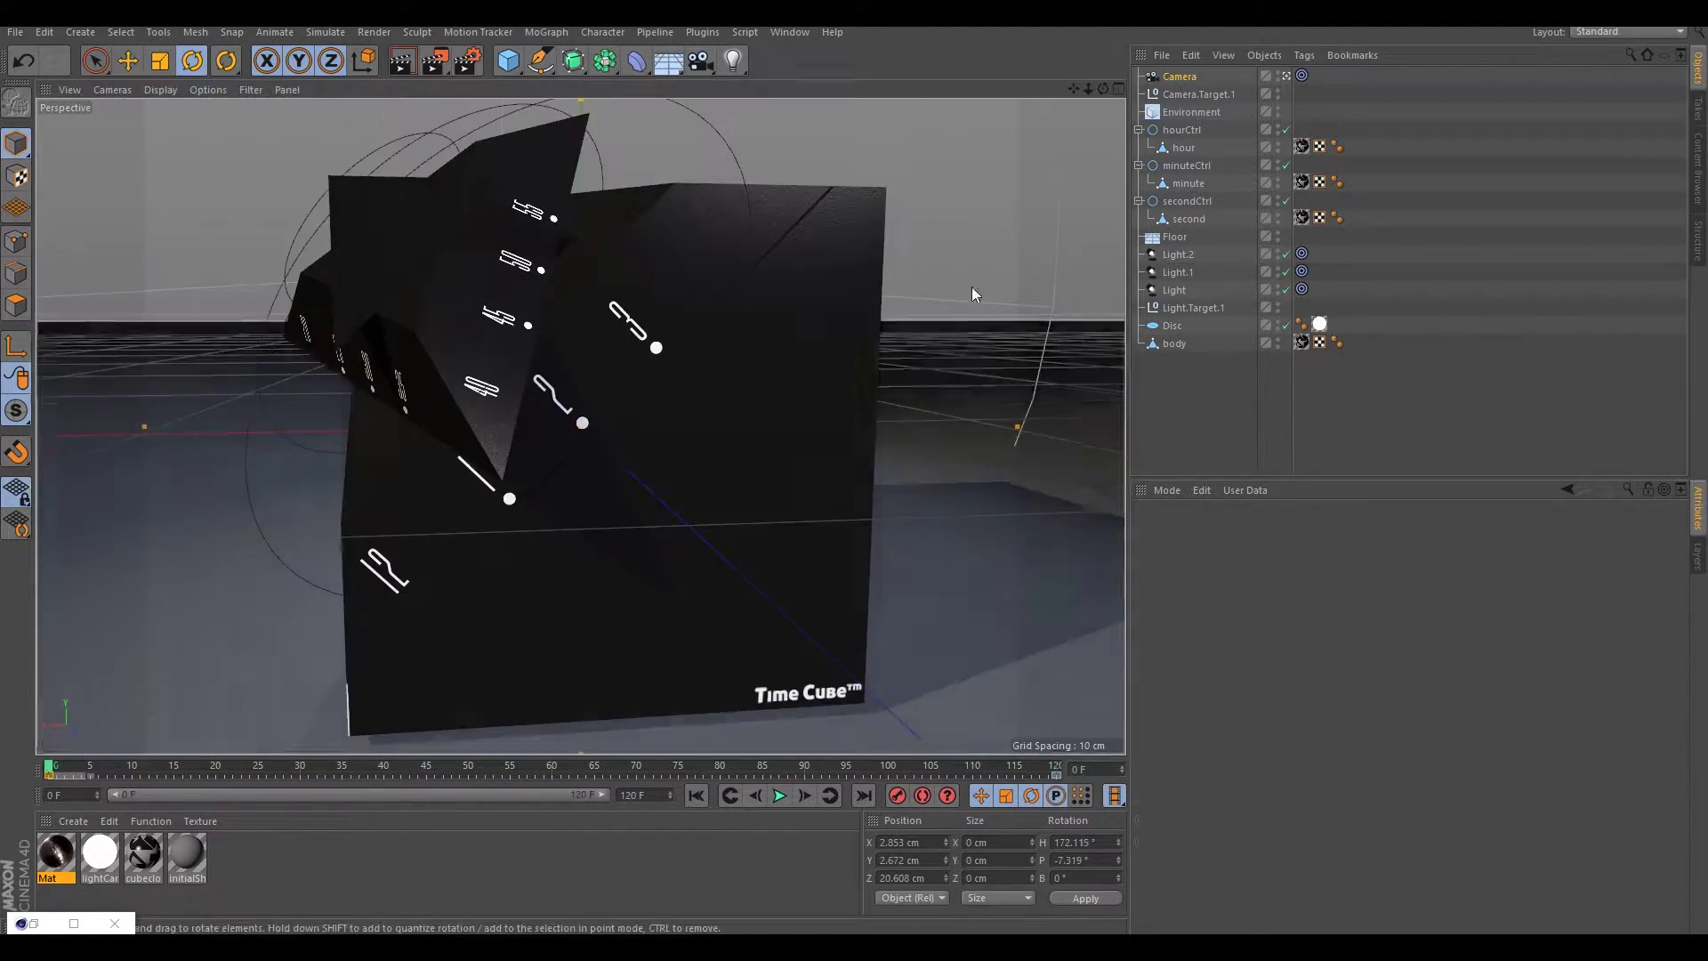
{"action": "left_click", "coordinate": [1180, 77]}
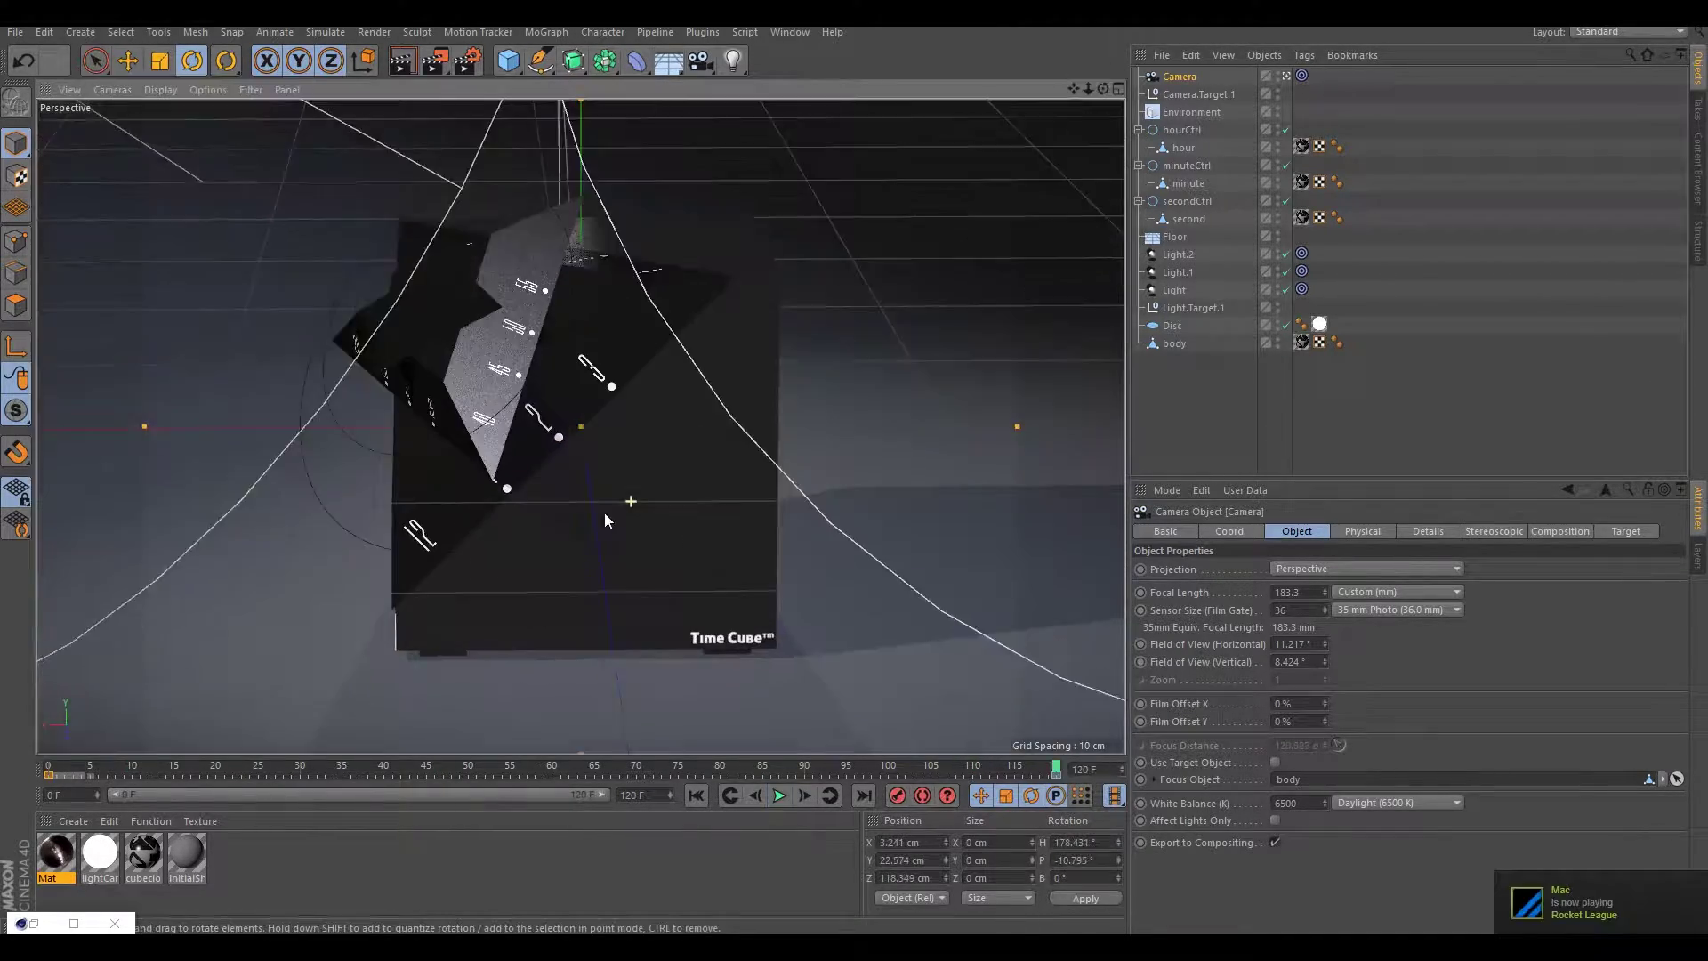
{"action": "key", "text": "shift+F3"}
{"action": "left_click", "coordinate": [1126, 39]}
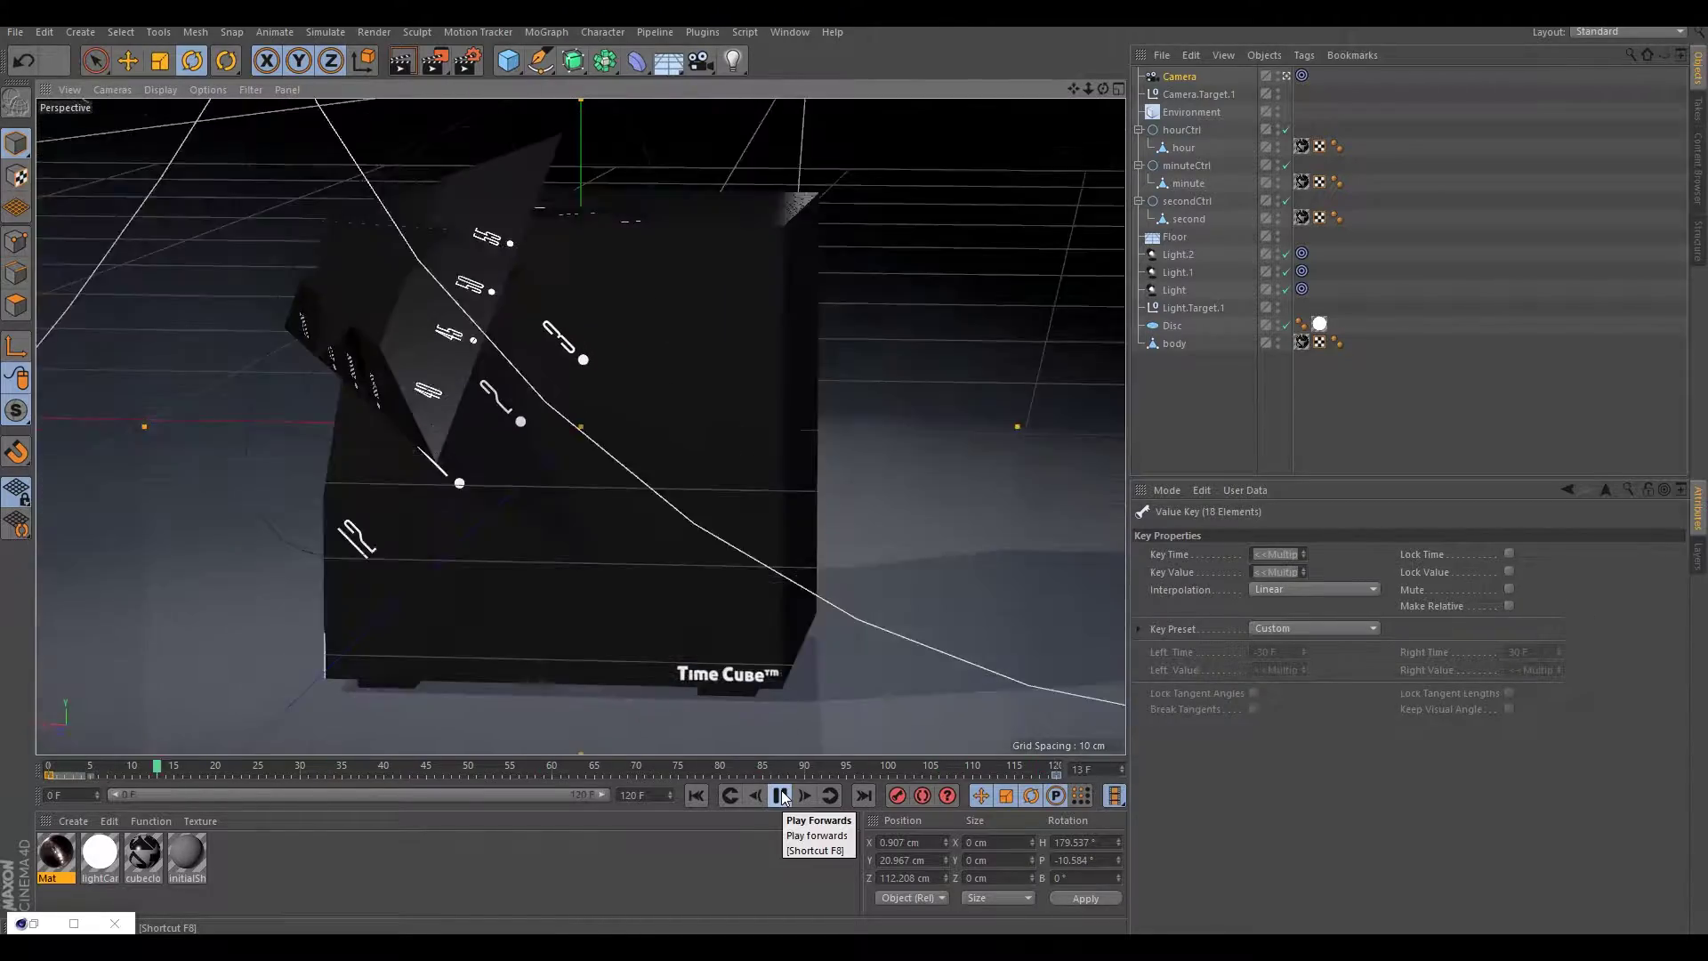
Step: Go to frame 44, pull the view out, and render a viewport preview of the clock
{"action": "left_click", "coordinate": [424, 765]}
{"action": "key", "text": "ctrl+z"}
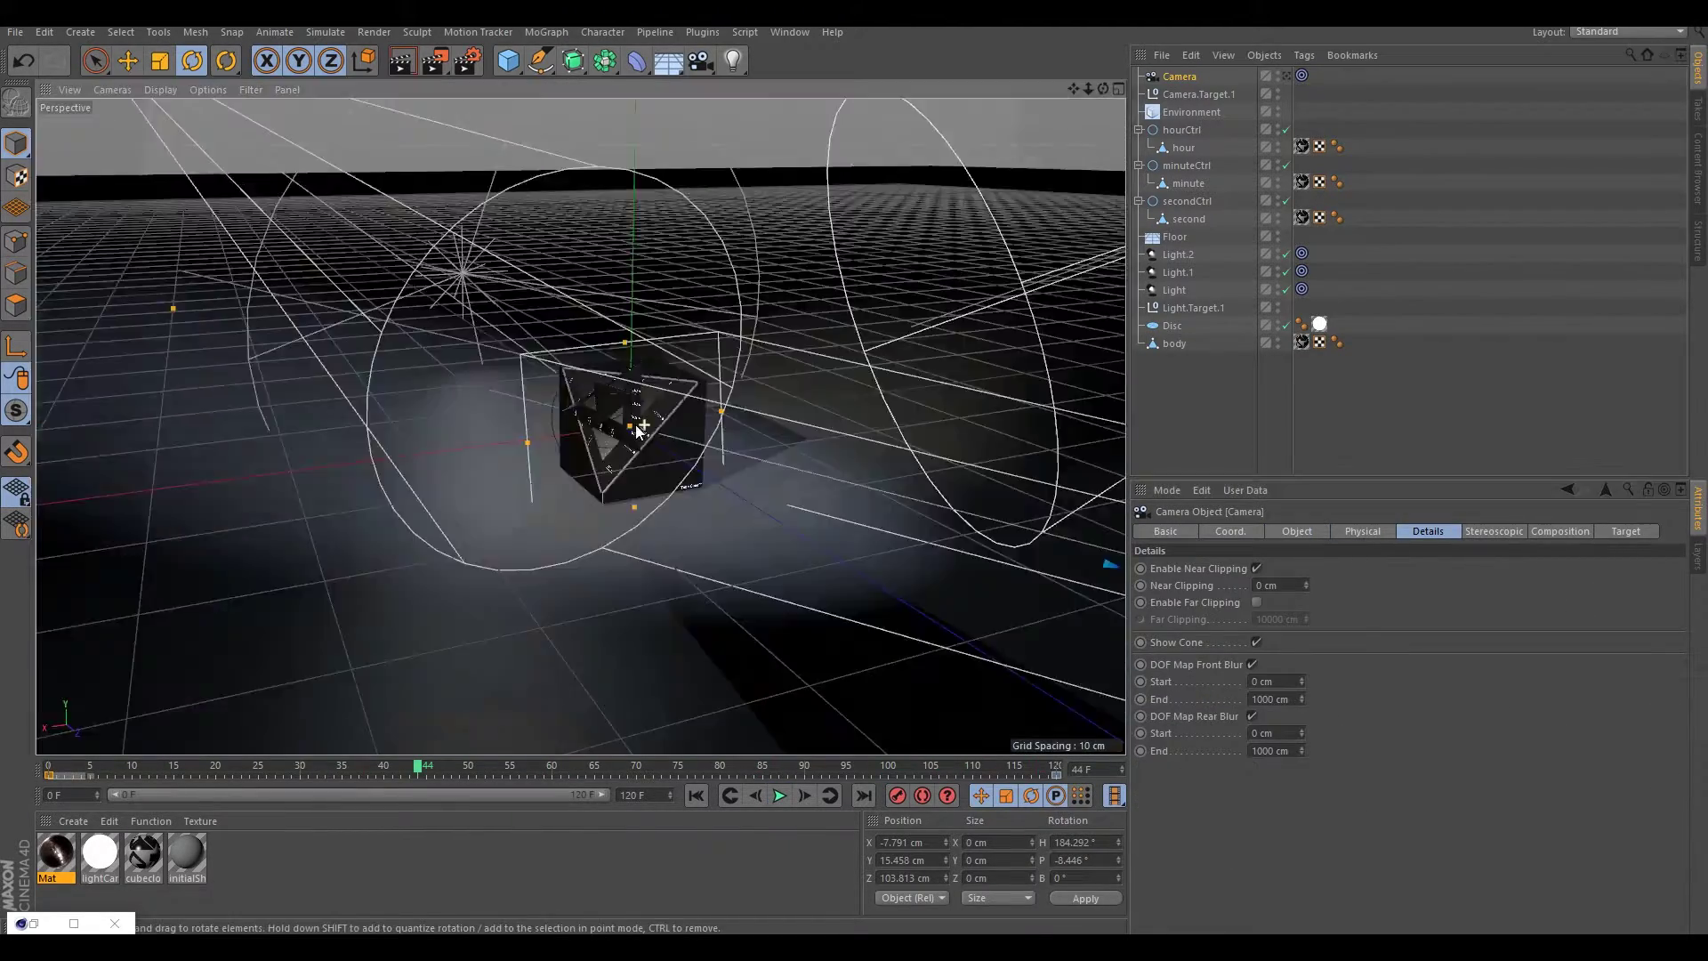
{"action": "left_click_drag", "start_coordinate": [645, 565], "coordinate": [427, 365], "text": "alt"}
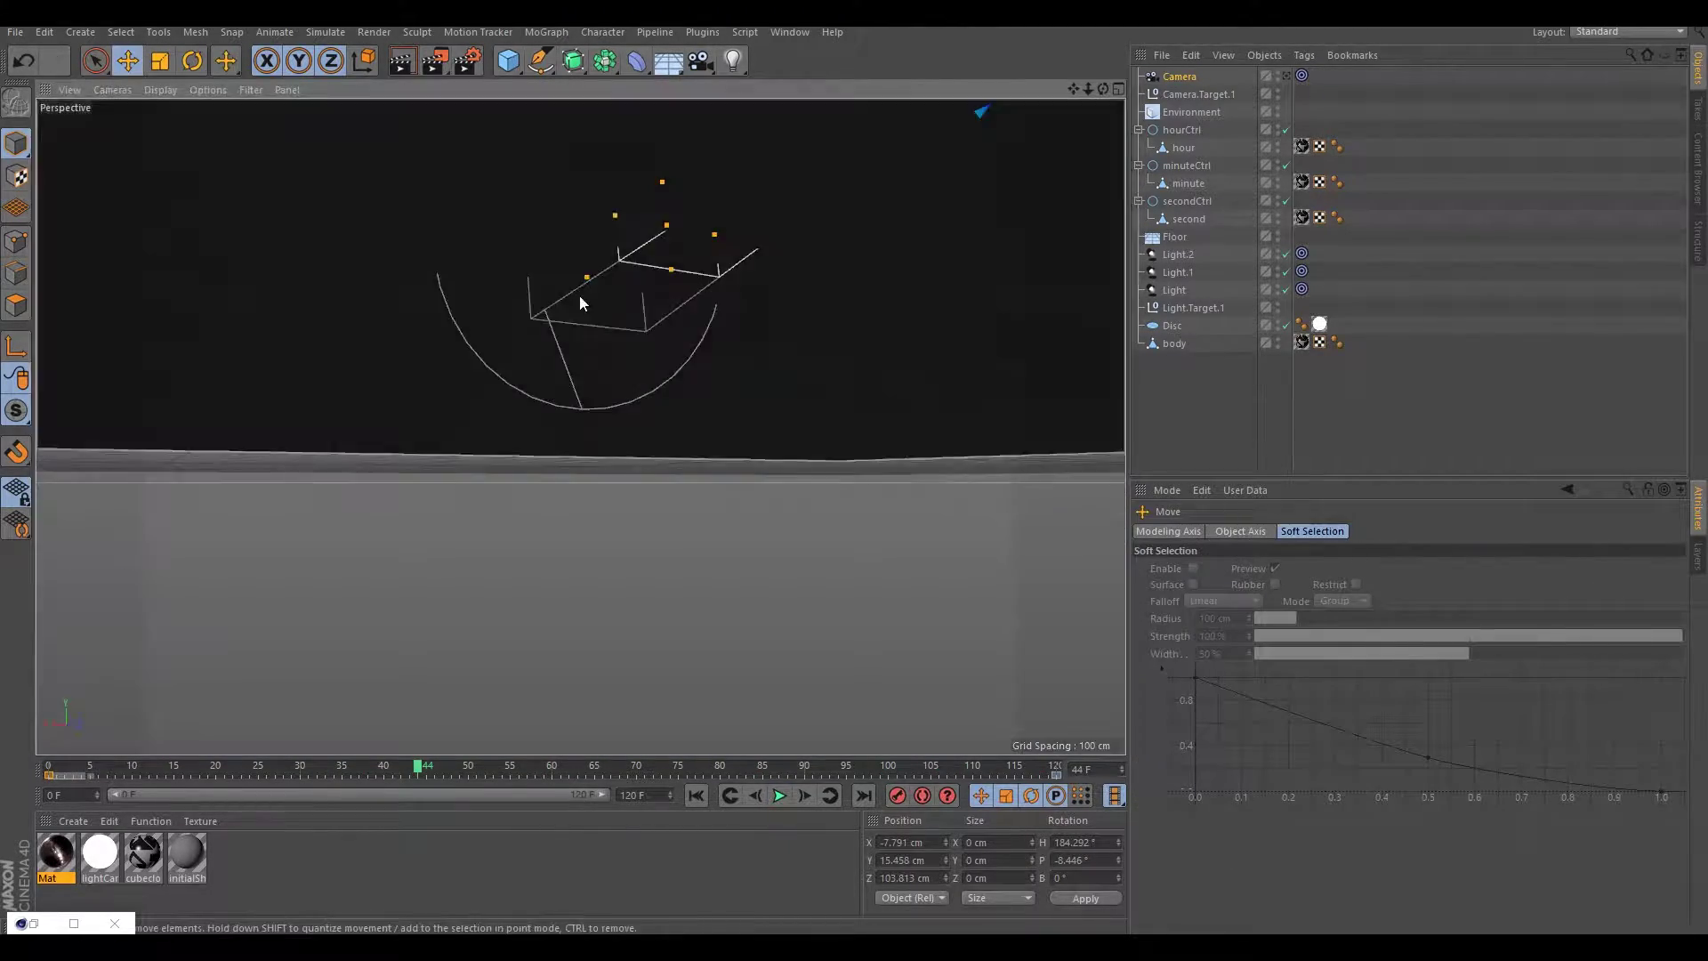
{"action": "key", "text": "ctrl+r"}
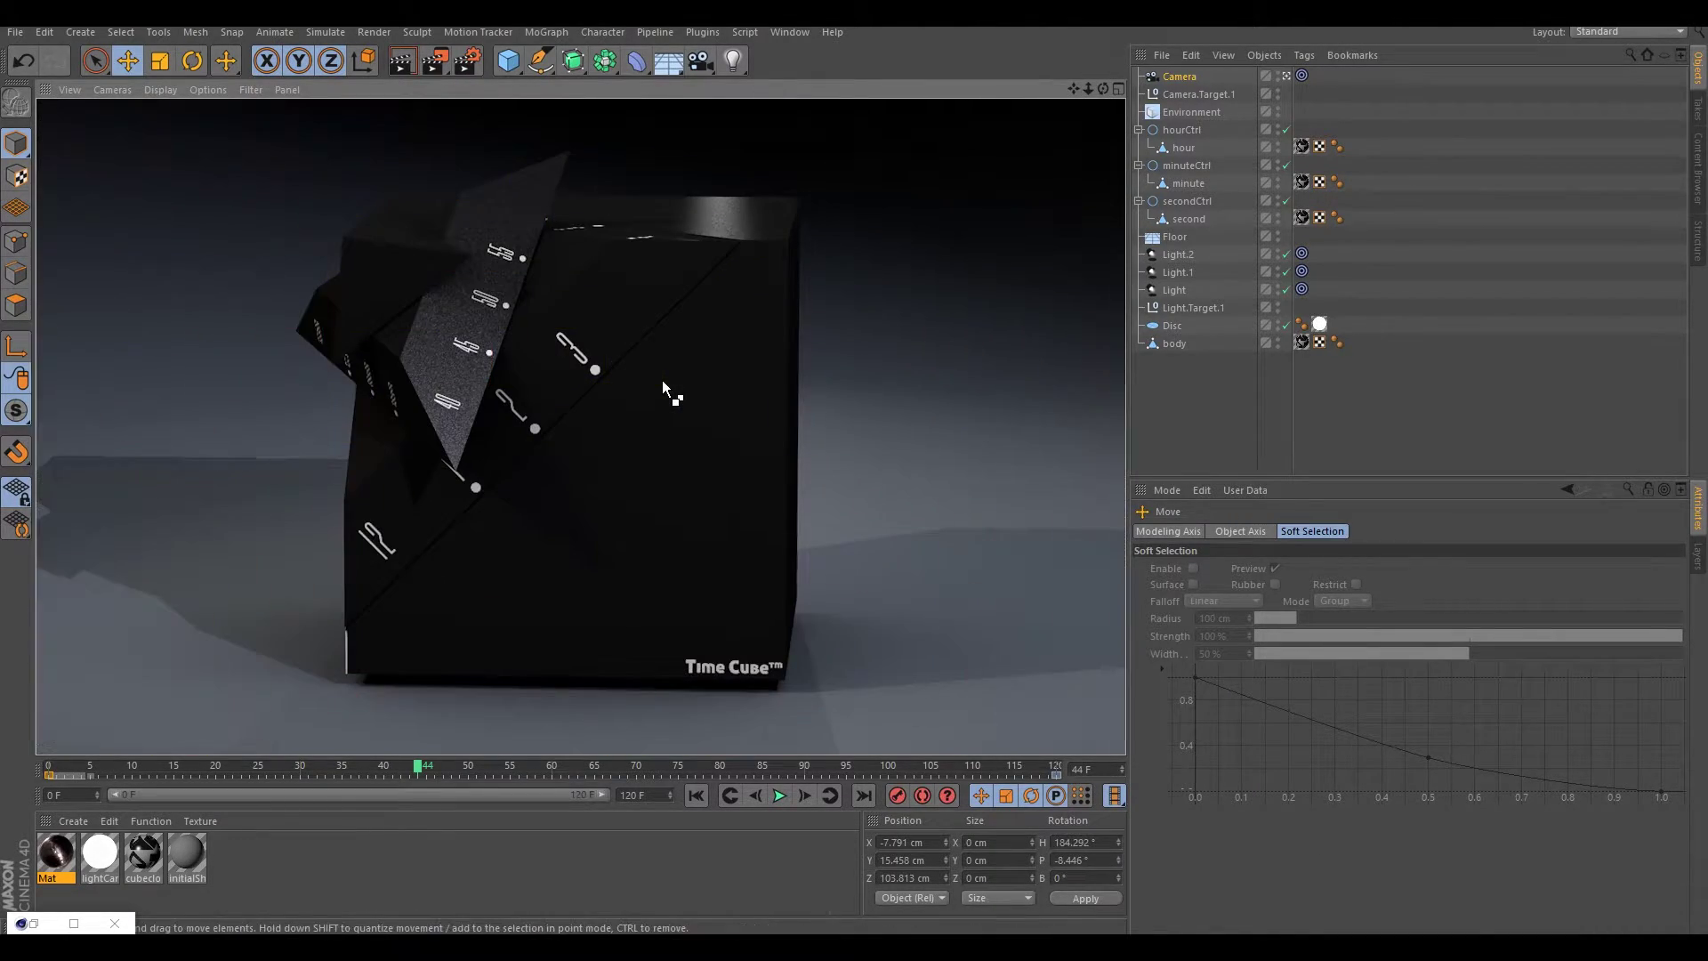
{"action": "double_click", "coordinate": [662, 381]}
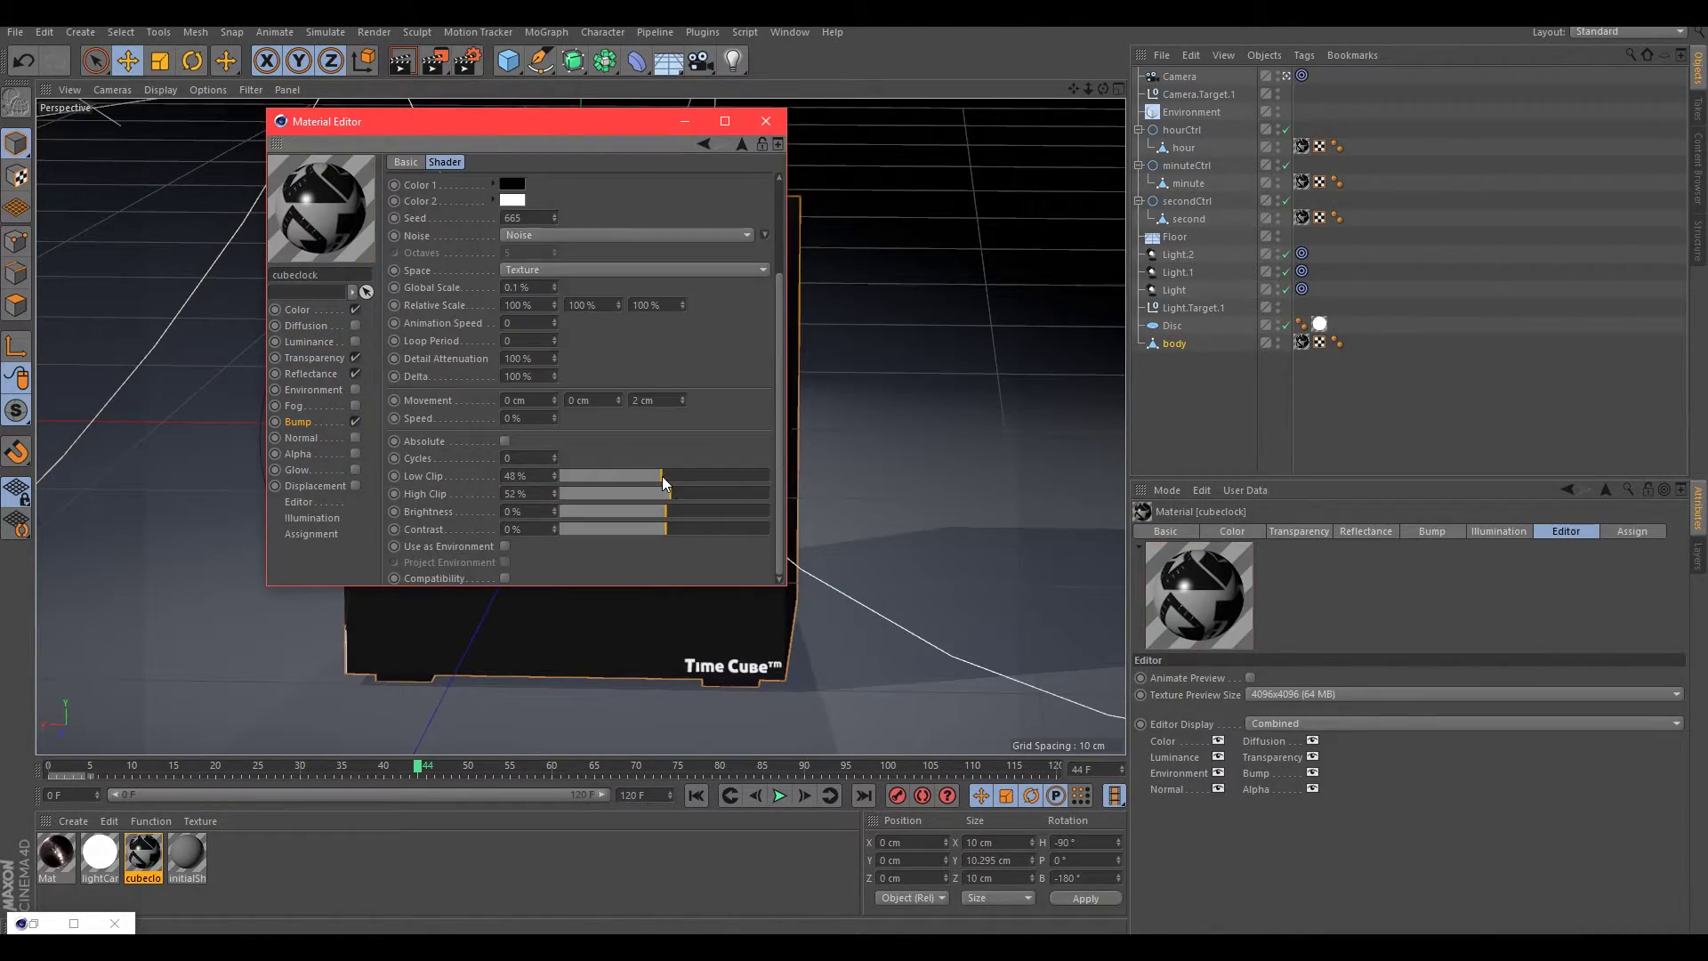
Step: Set the cubeclock noise Global Scale to 0.01%, then select the camera and play its move
{"action": "key", "text": "ctrl+z"}
{"action": "scroll", "coordinate": [463, 311], "scroll_direction": "up", "scroll_amount": 3}
{"action": "left_click", "coordinate": [308, 381]}
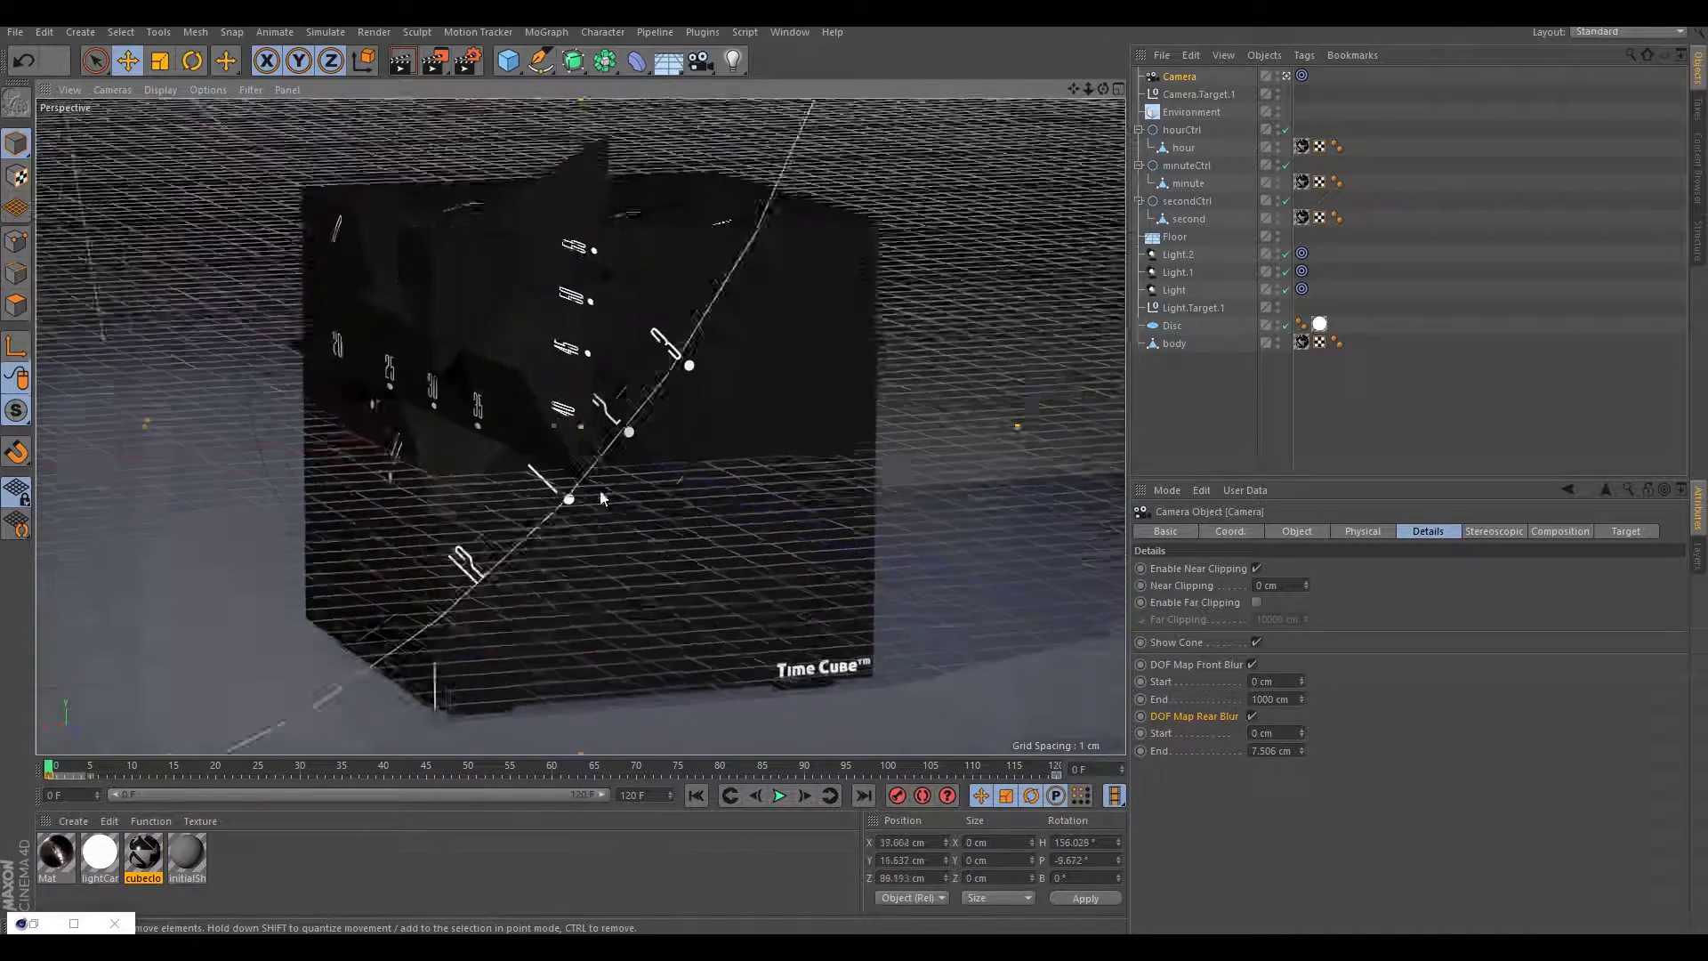
{"action": "key", "text": "F8"}
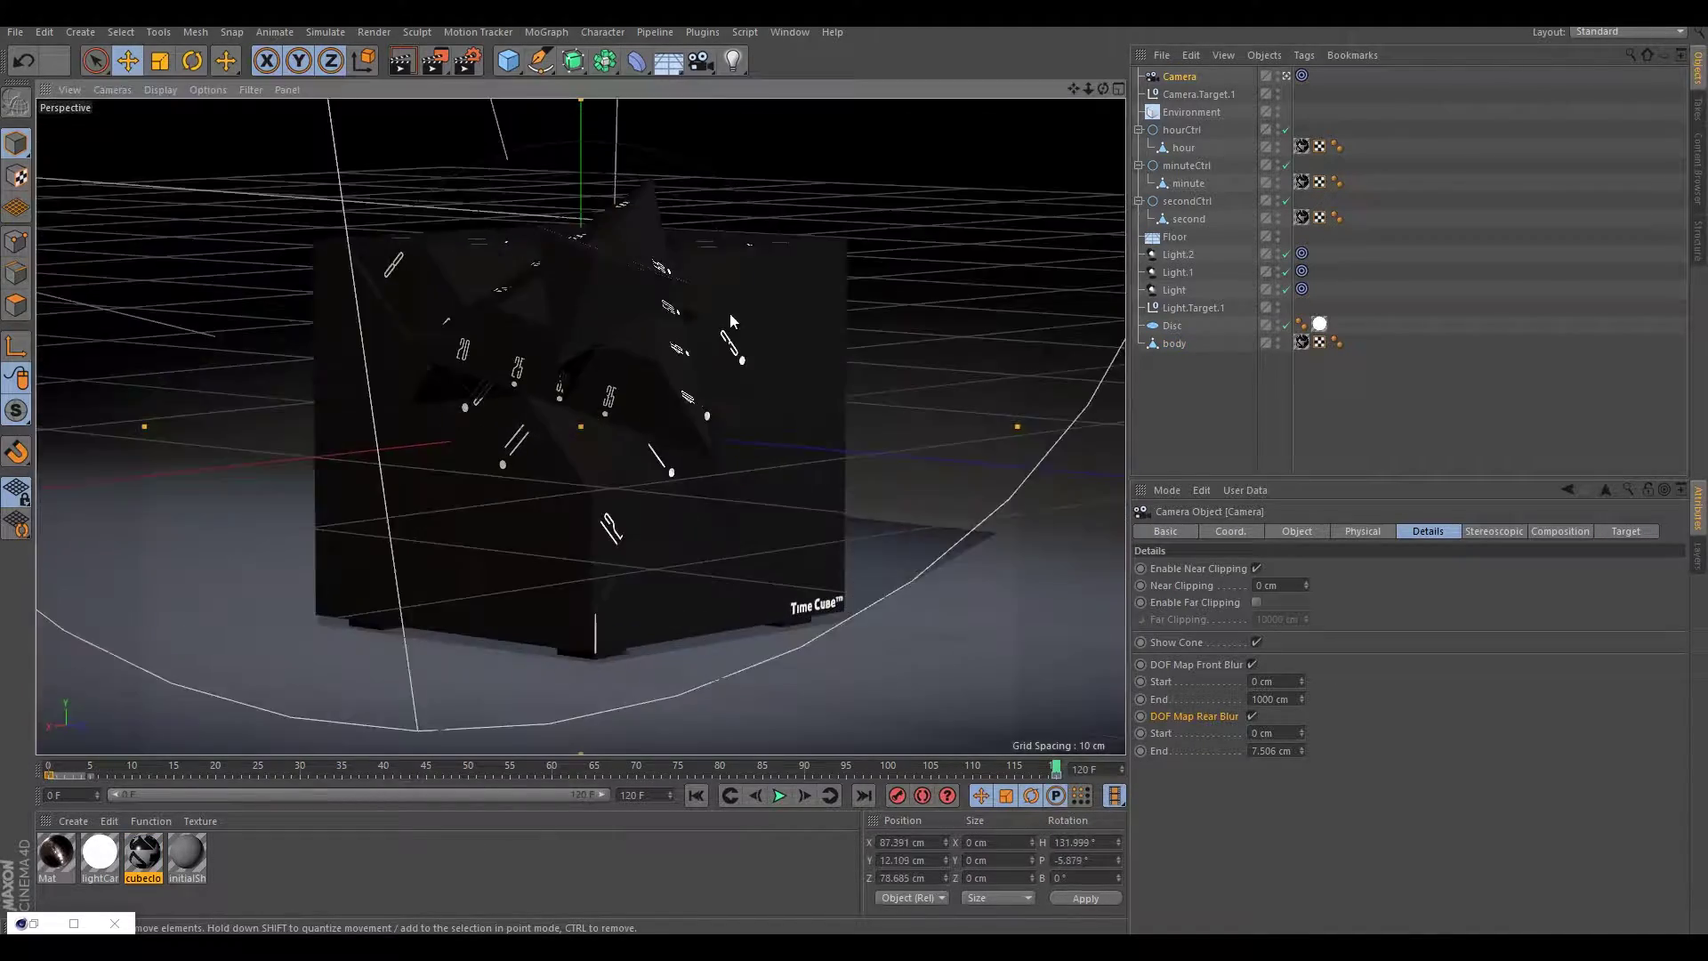
{"action": "key", "text": "shift+F3"}
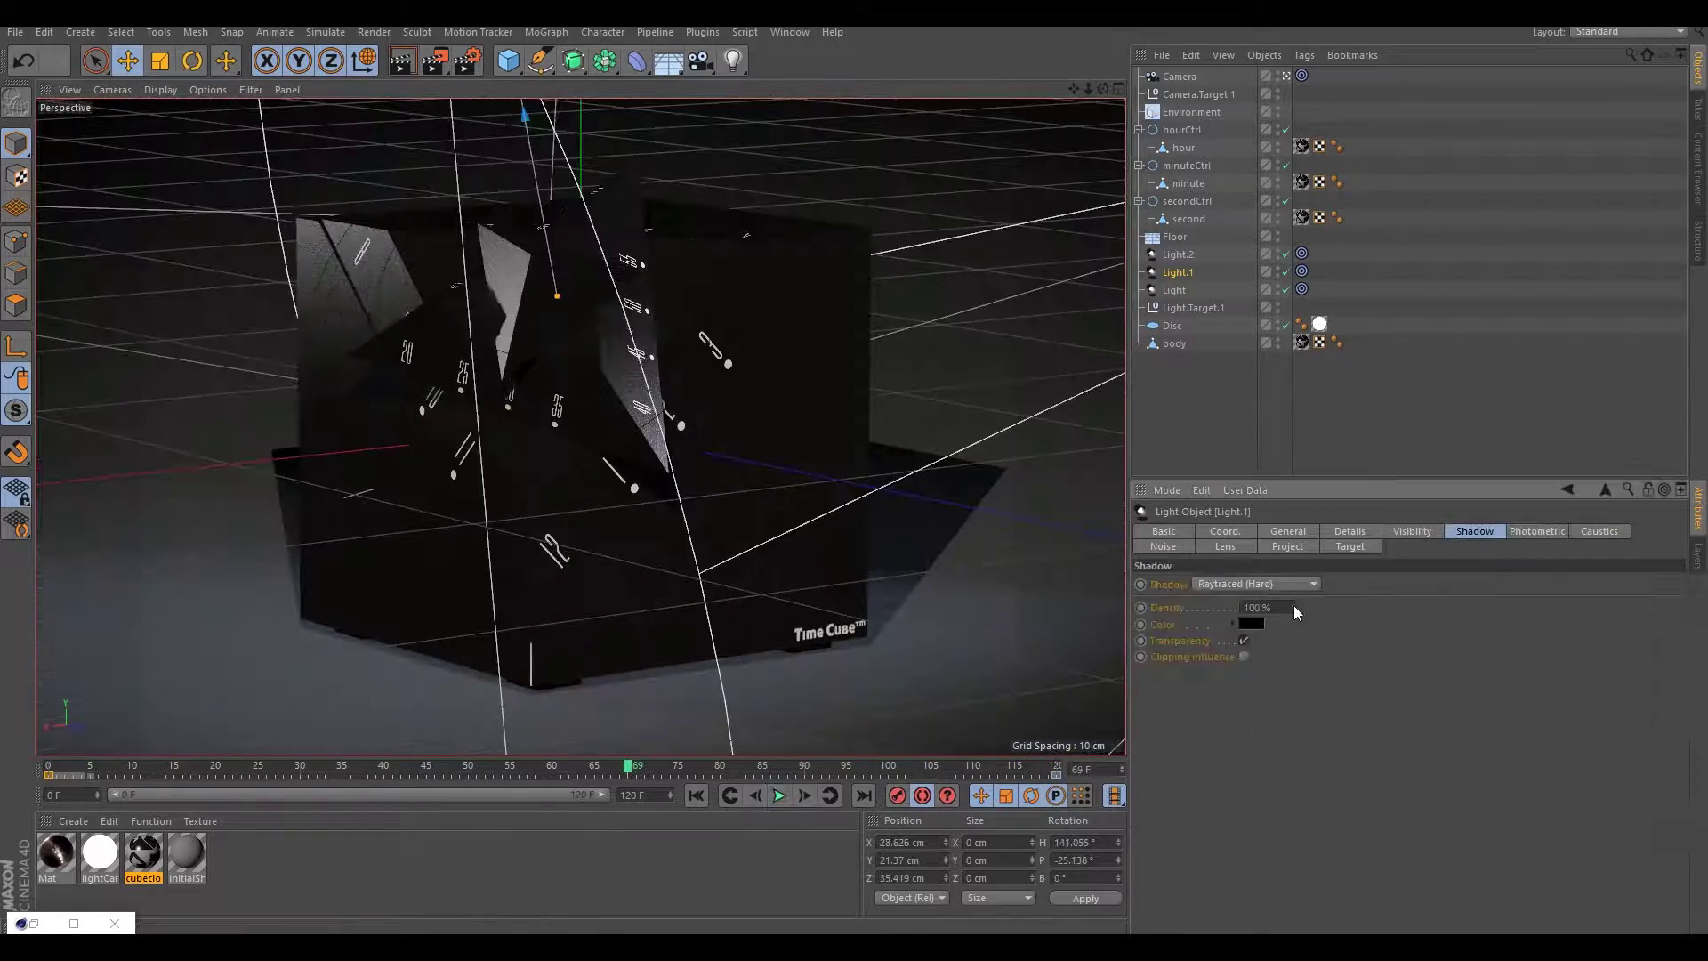
Step: Play the animation, inspect Light.2's shadow settings, and orbit around the clock cube
{"action": "key", "text": "F8"}
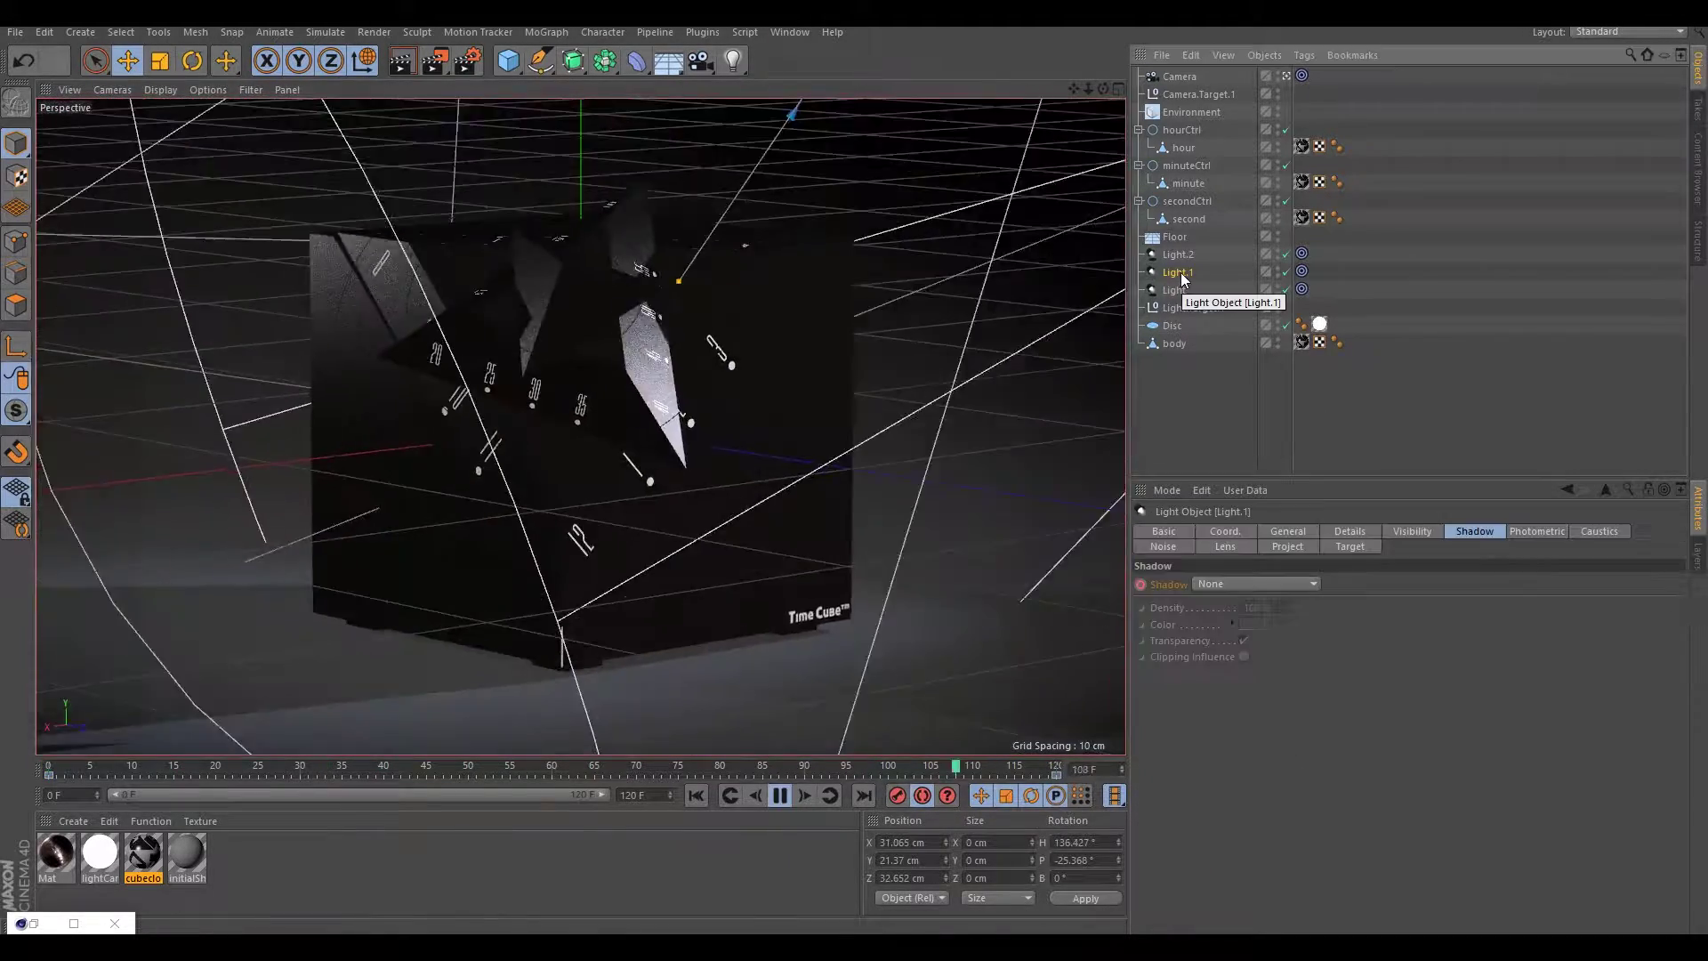
{"action": "left_click", "coordinate": [780, 794]}
{"action": "left_click", "coordinate": [1177, 254]}
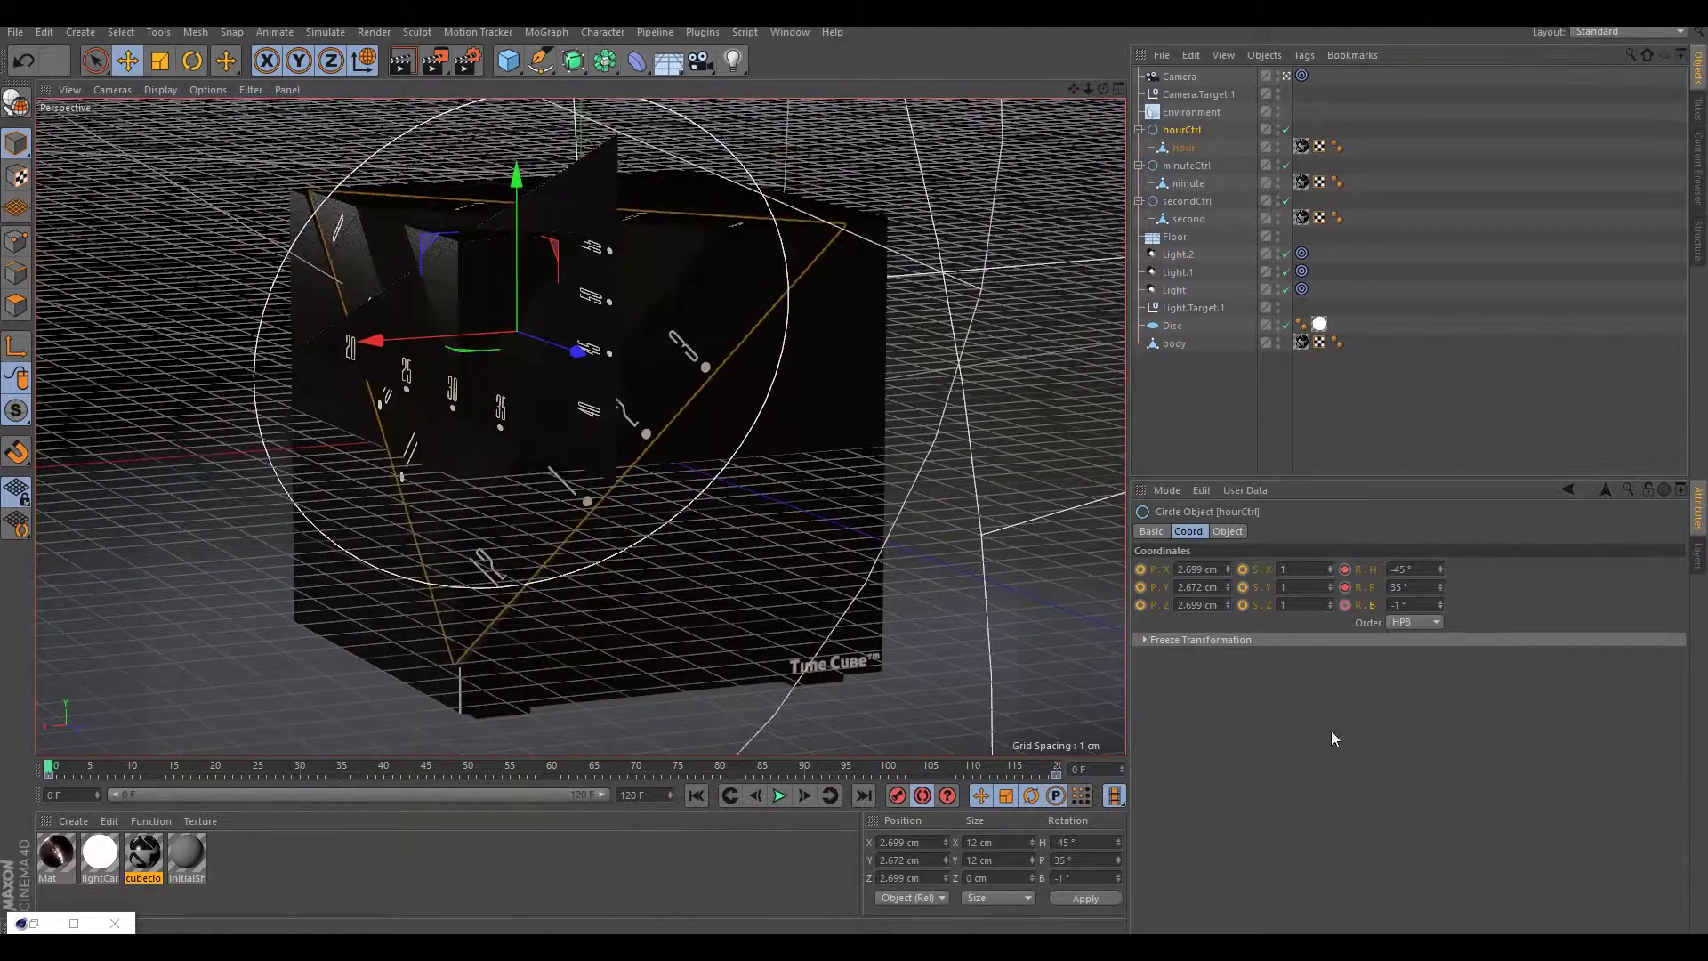
{"action": "left_click", "coordinate": [779, 795]}
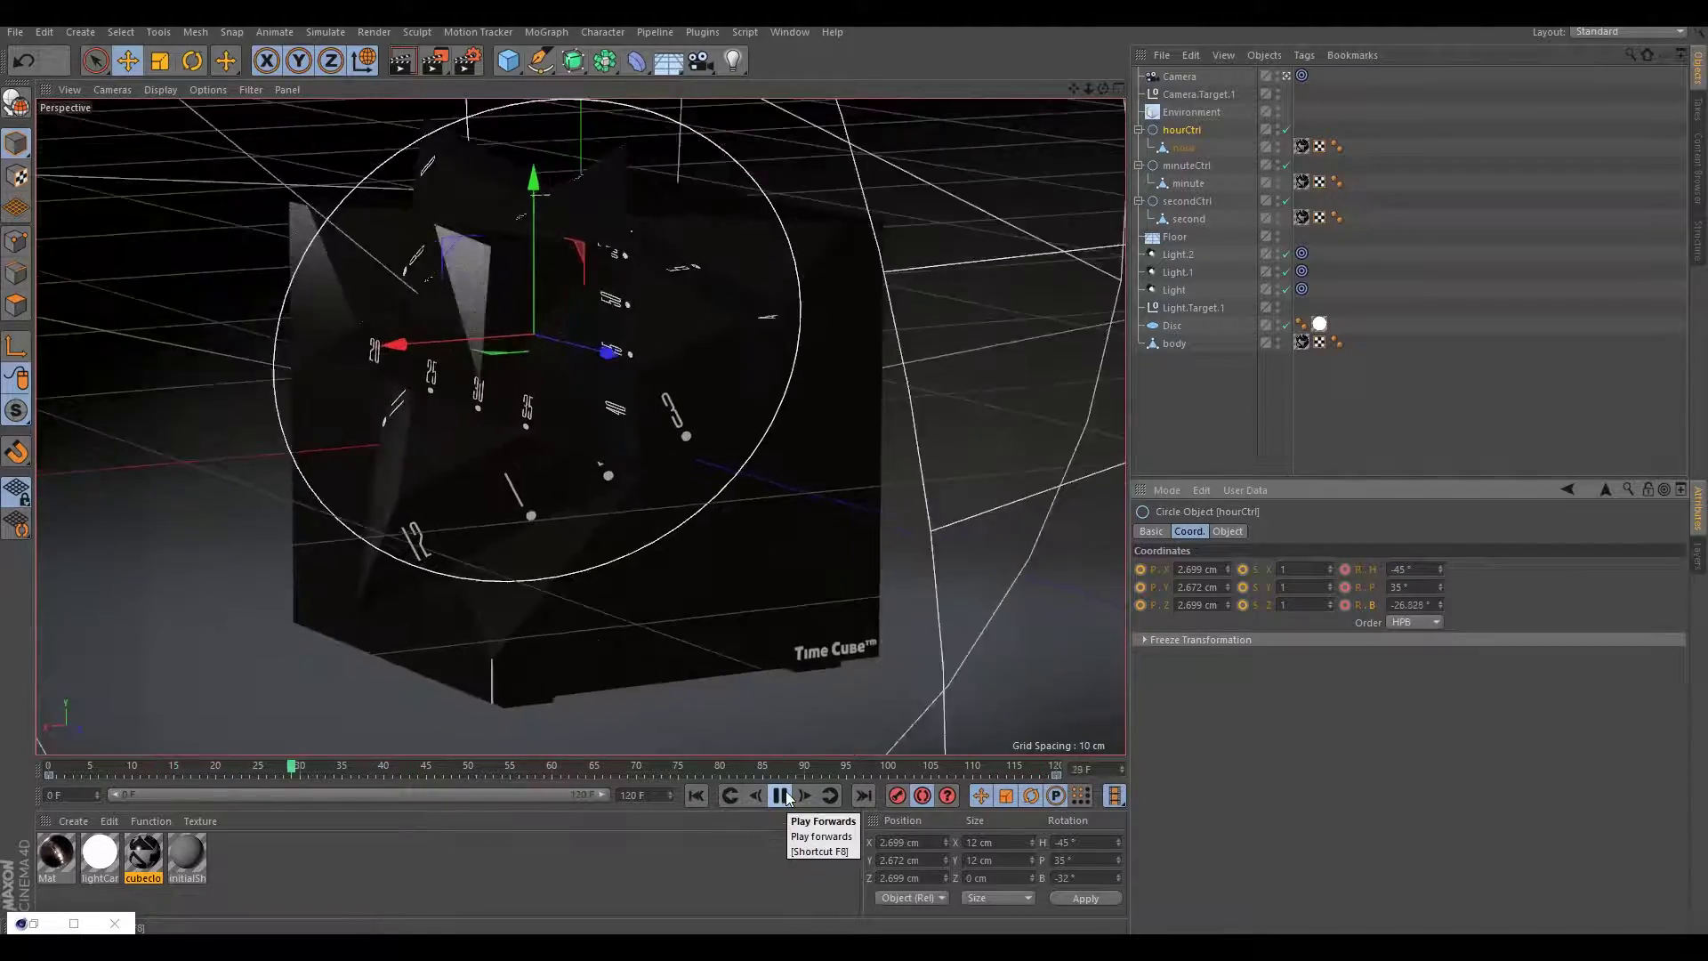
{"action": "left_click", "coordinate": [779, 795]}
{"action": "left_click_drag", "start_coordinate": [669, 409], "coordinate": [551, 461], "text": "alt"}
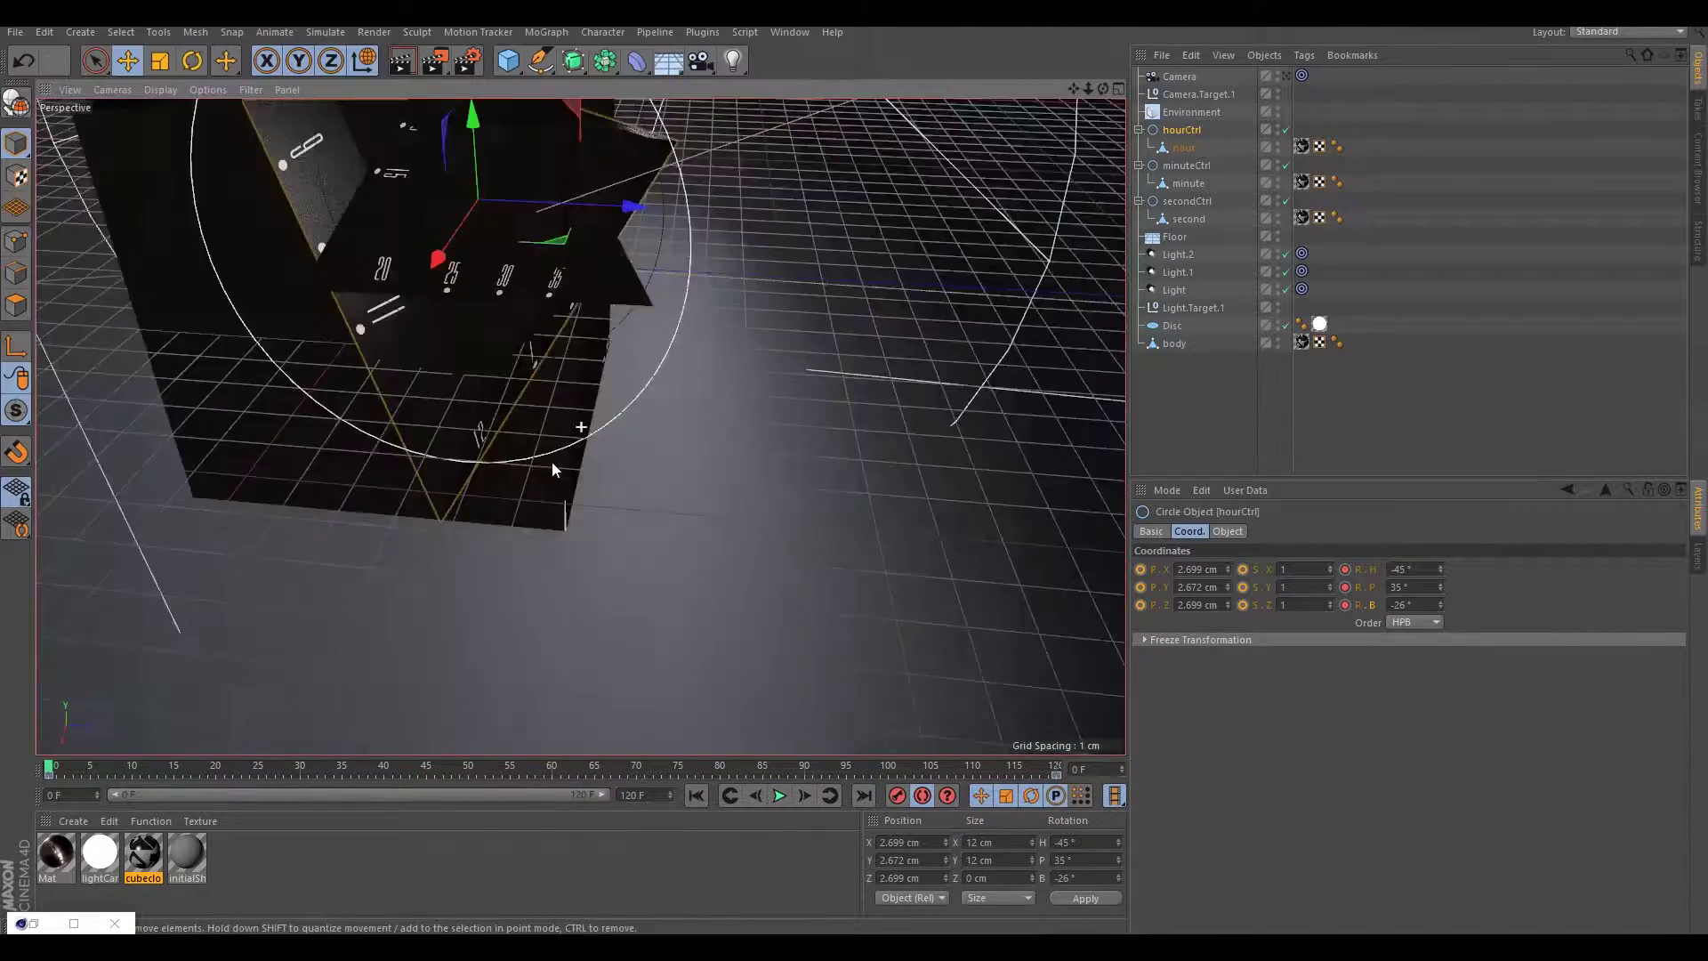
Step: Create a Text spline object and show its text content settings
{"action": "left_click", "coordinate": [508, 61]}
{"action": "left_click", "coordinate": [1228, 531]}
{"action": "left_click", "coordinate": [1228, 572]}
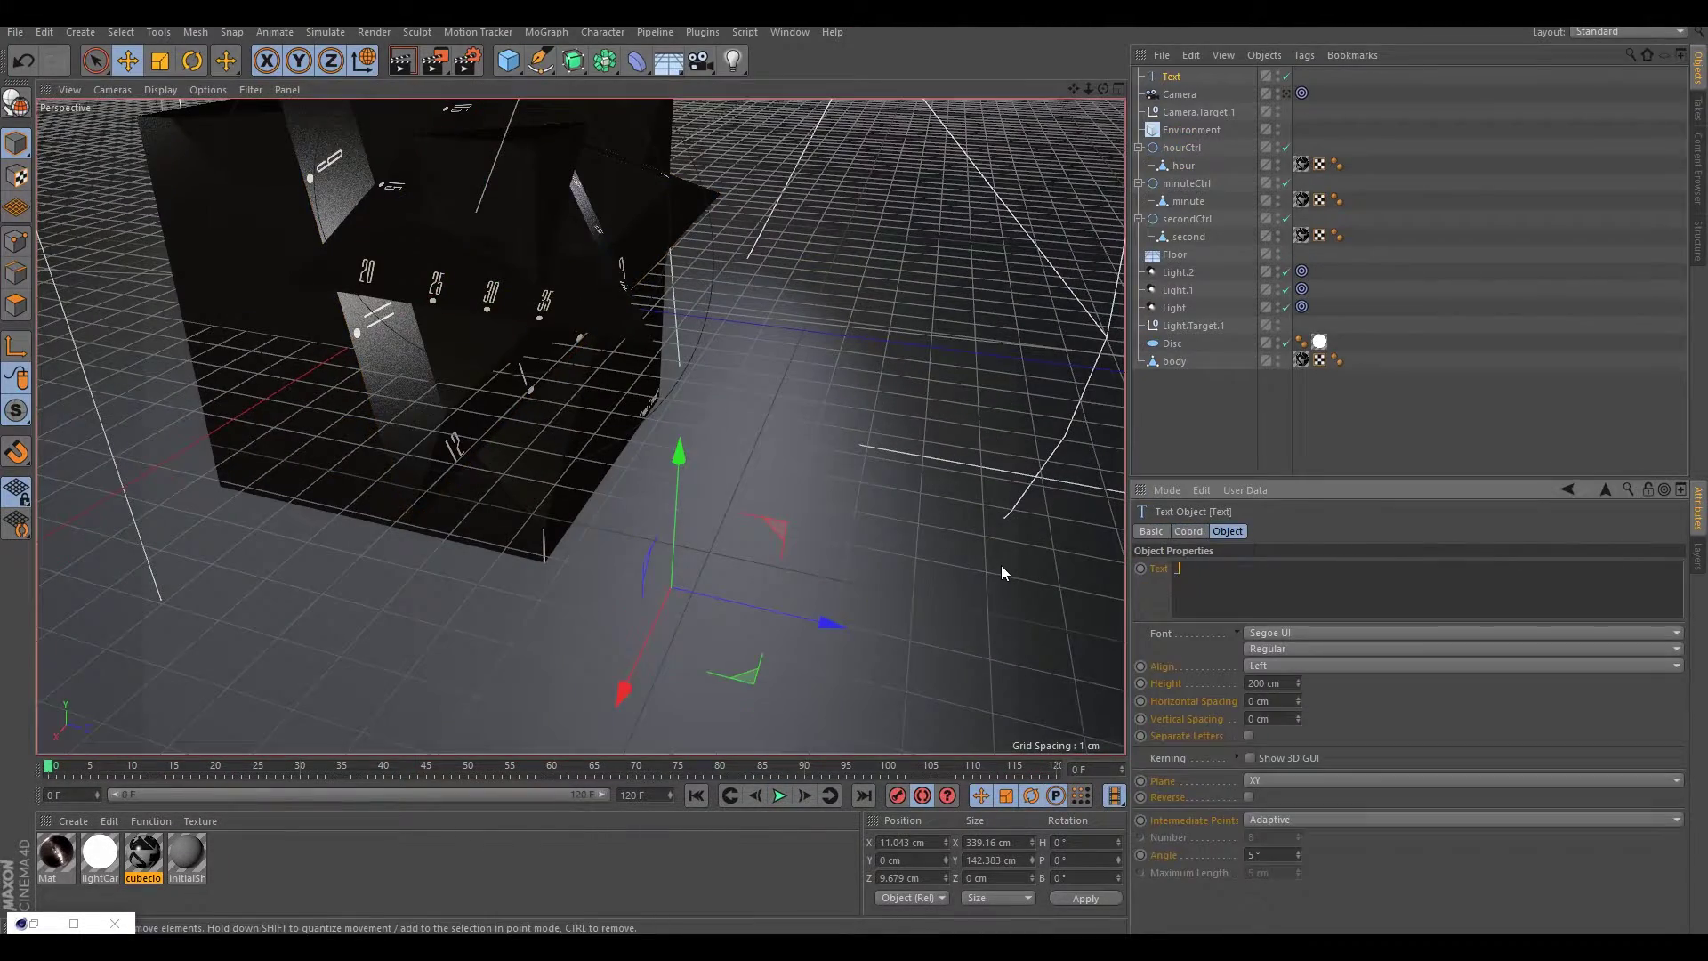
Step: Enter 13:33:05 as the text and preview the animation between frames 120 and 38
{"action": "type", "text": "13:33:05"}
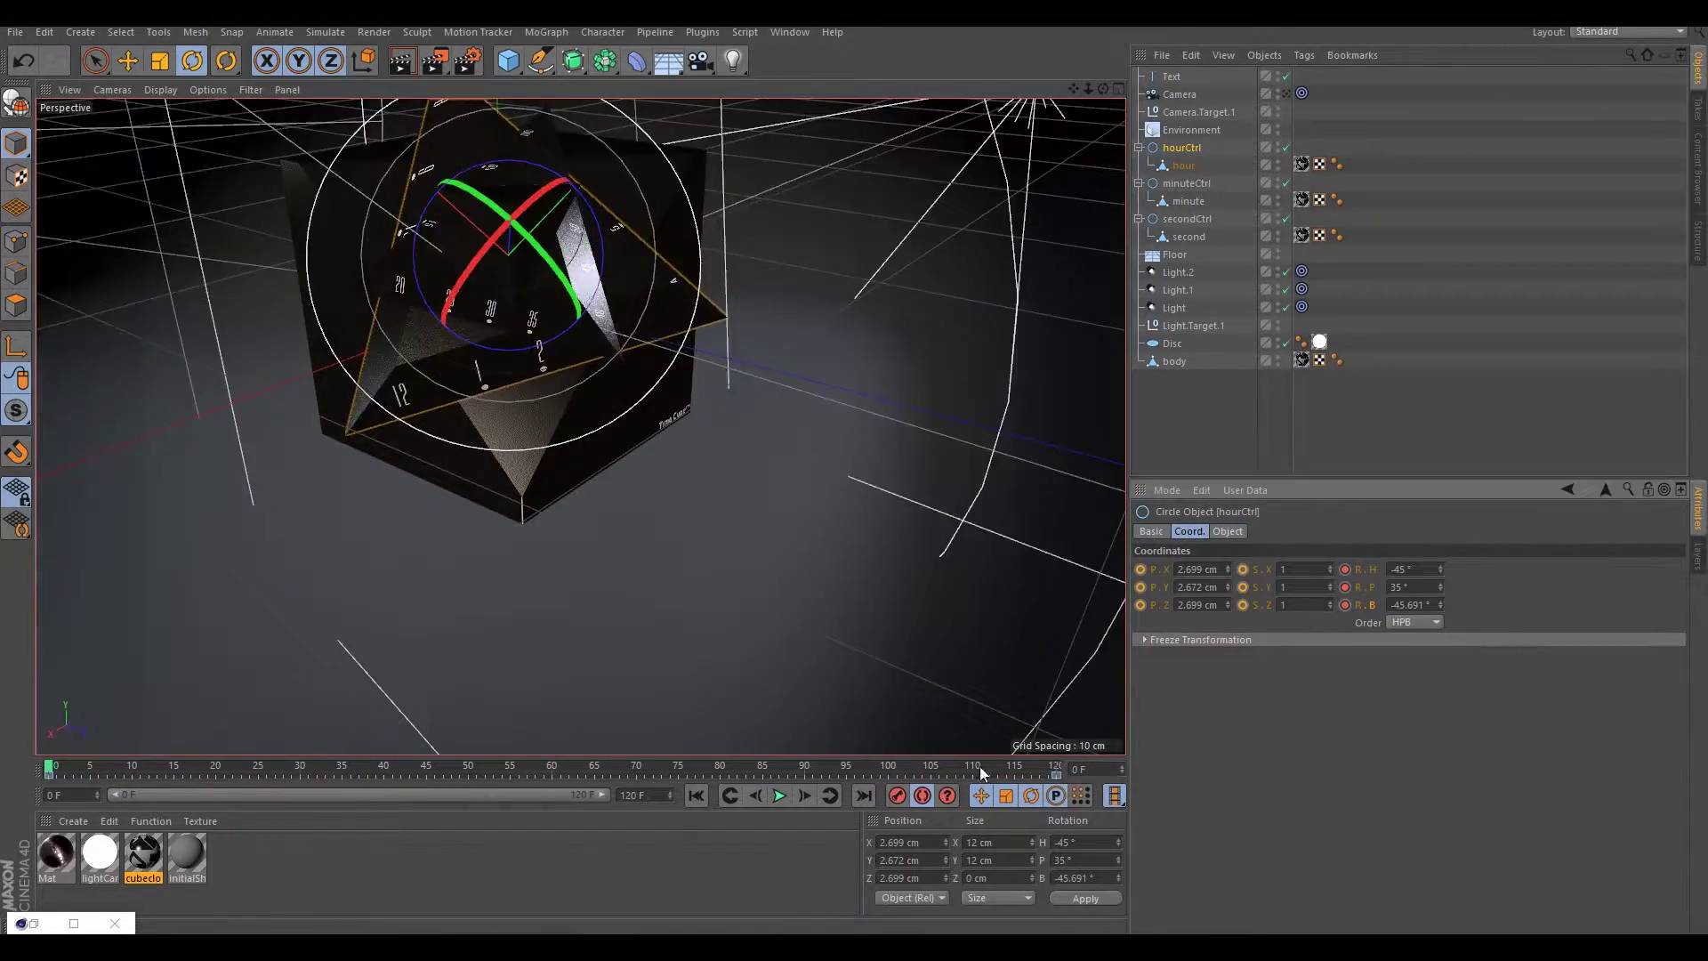
{"action": "left_click_drag", "start_coordinate": [982, 773], "coordinate": [1055, 770]}
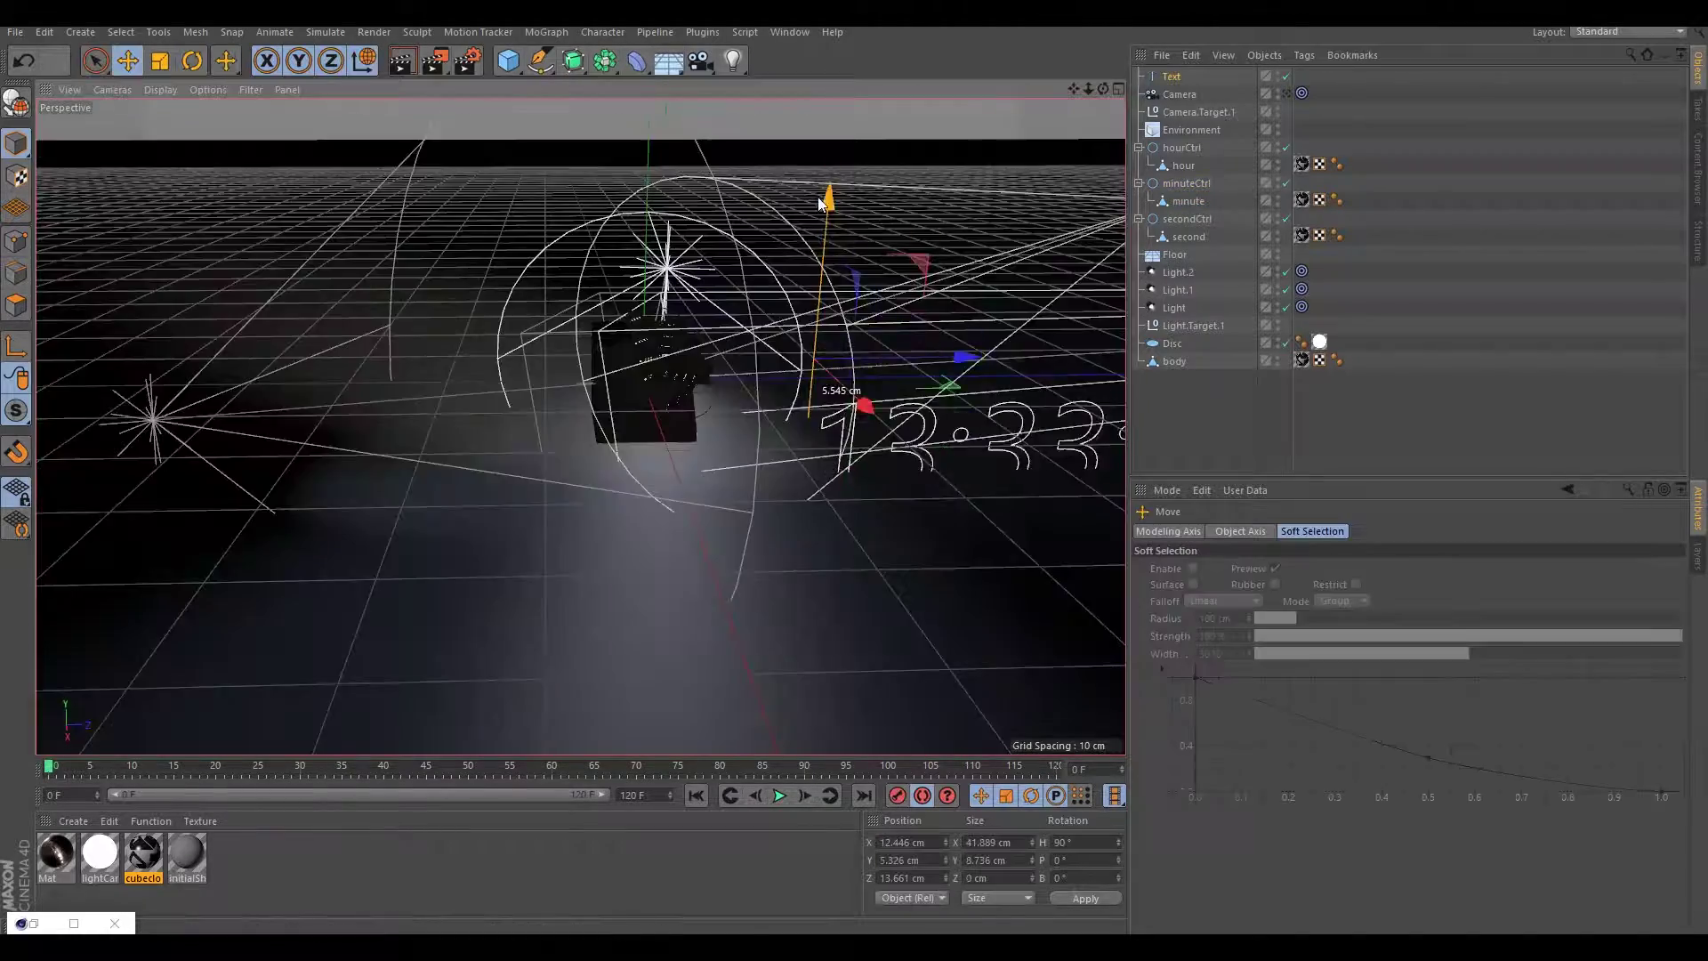
{"action": "key", "text": "F8"}
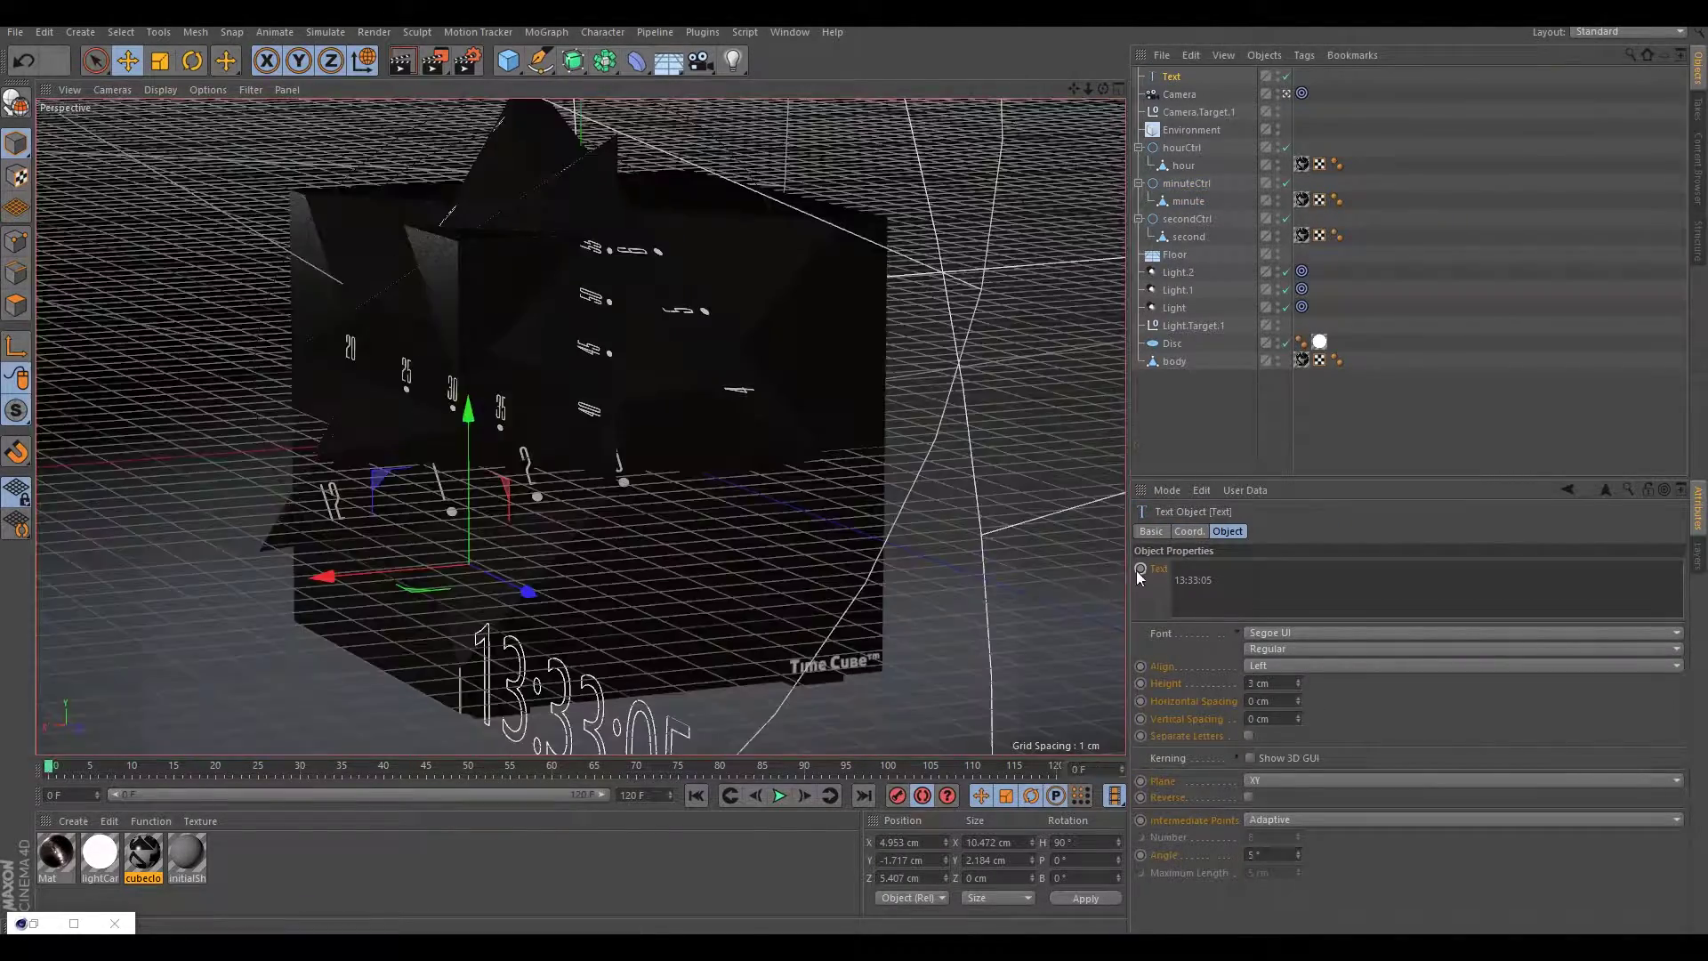
{"action": "left_click", "coordinate": [1241, 587]}
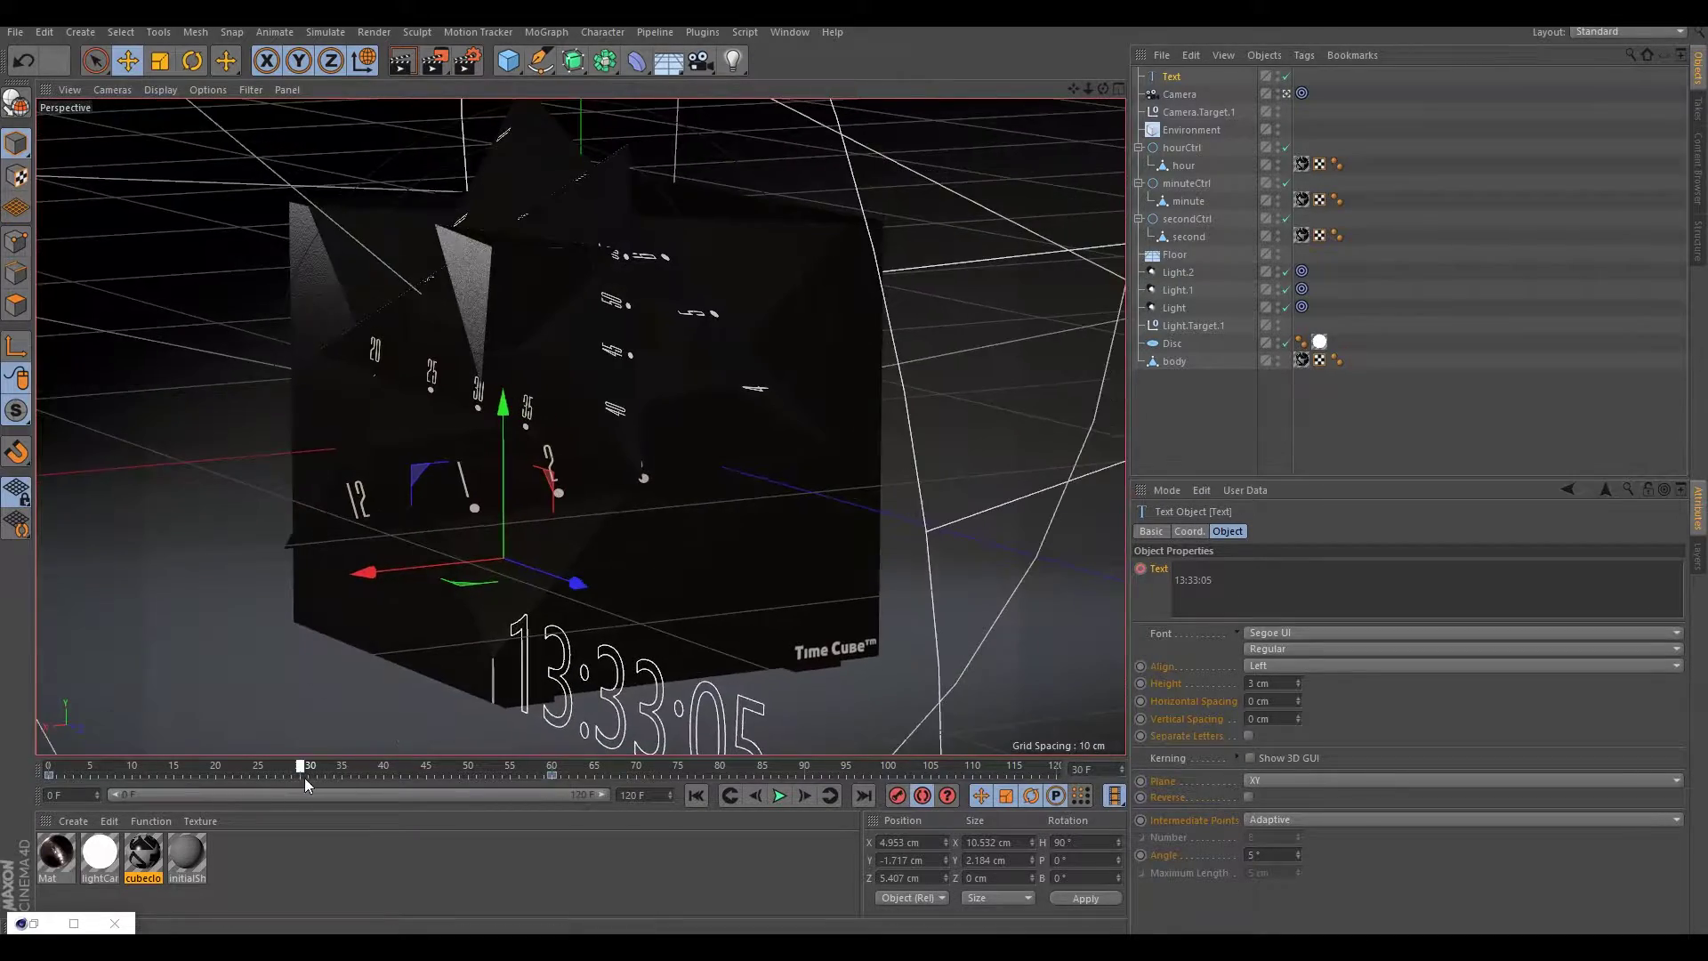
{"action": "left_click_drag", "start_coordinate": [307, 778], "coordinate": [360, 780]}
{"action": "key", "text": "shift+F3"}
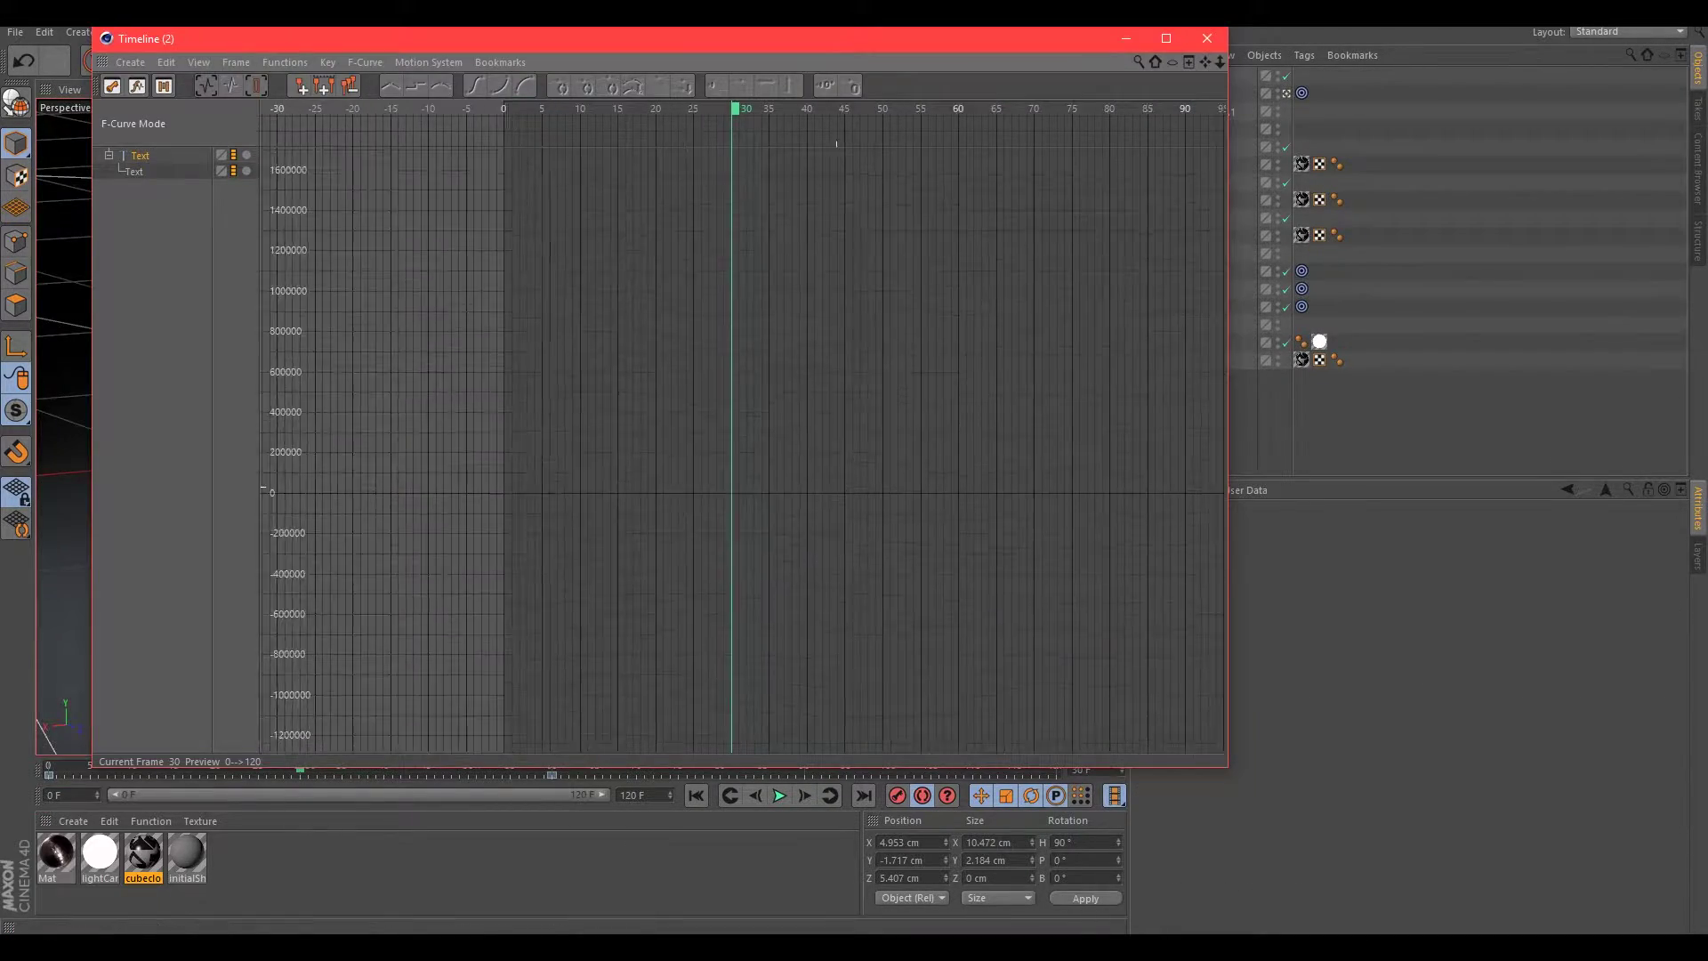
Step: Minimize the curve Timeline to reveal the scene
{"action": "left_click", "coordinate": [1125, 39]}
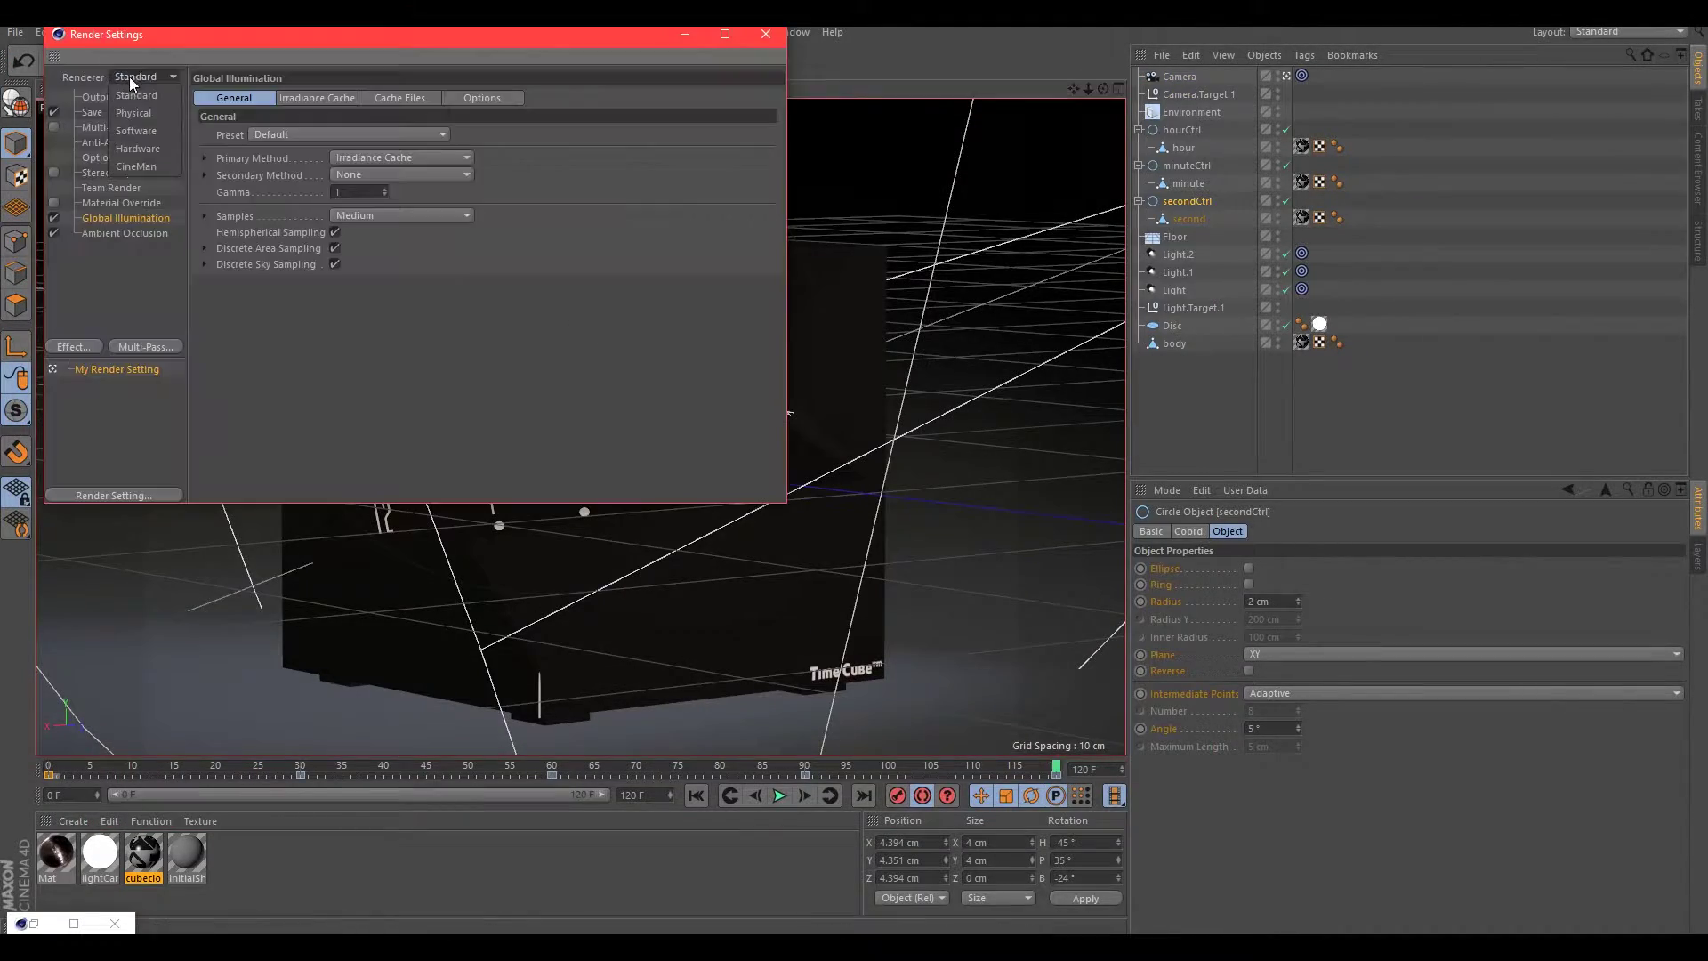
Step: Switch the renderer to Physical and run an interactive viewport render preview
{"action": "left_click", "coordinate": [133, 113]}
{"action": "left_click", "coordinate": [688, 36]}
{"action": "key", "text": "ctrl+r"}
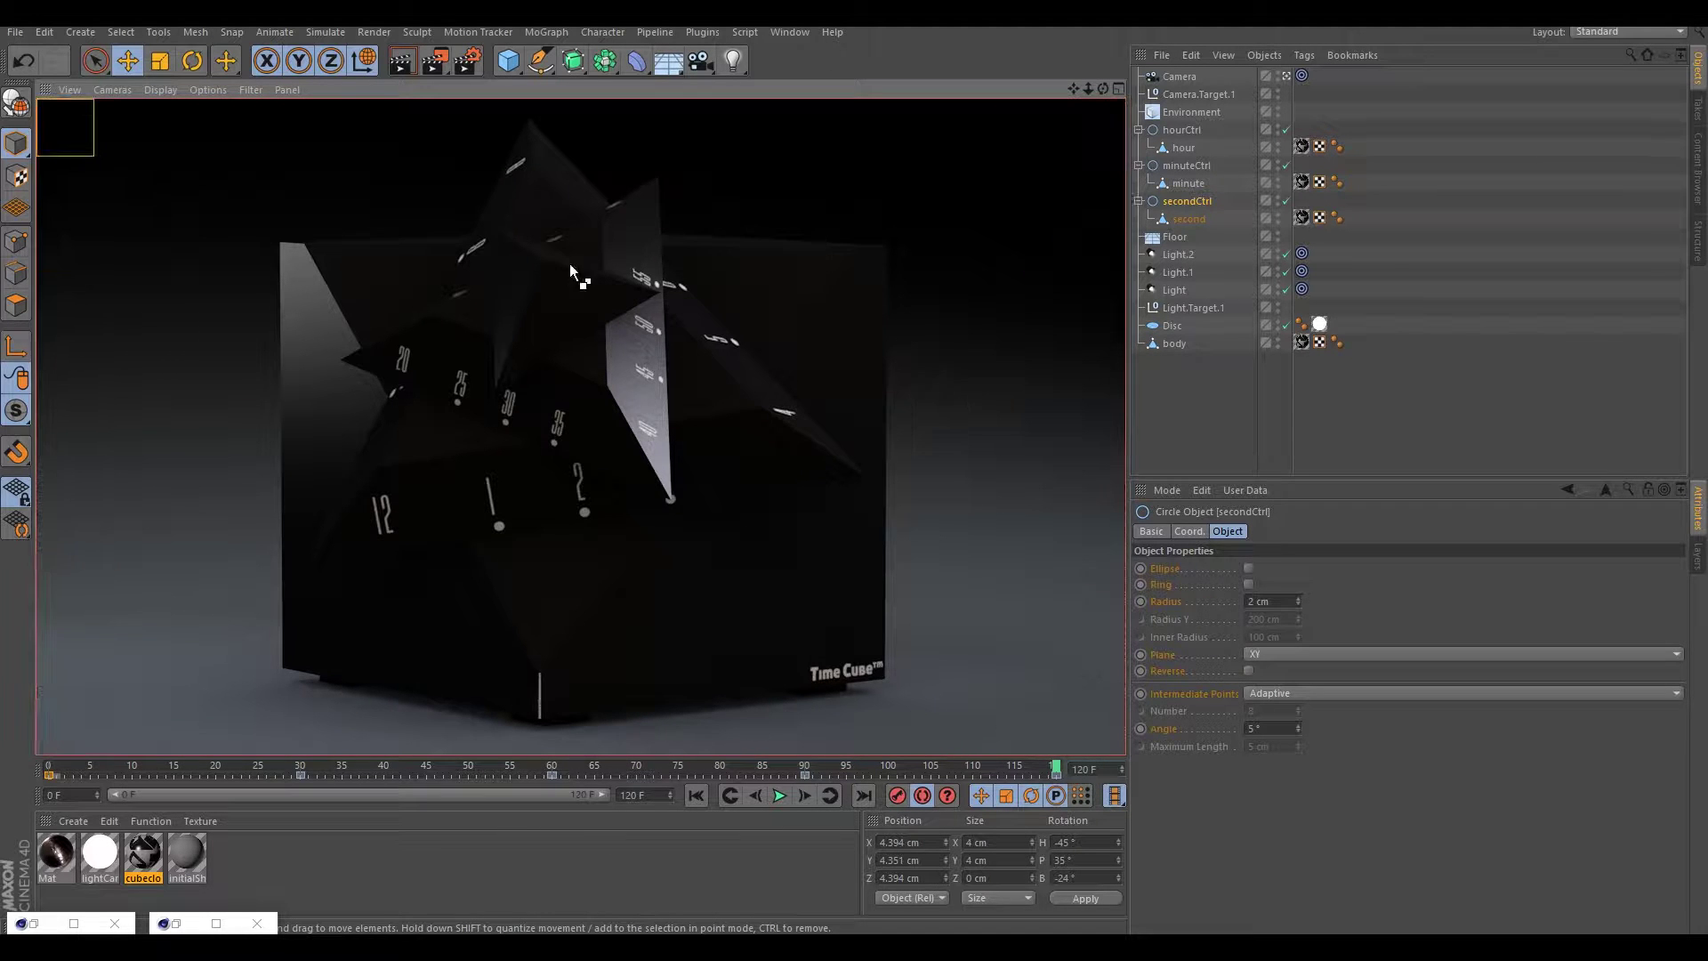
{"action": "left_click", "coordinate": [374, 31]}
{"action": "left_click", "coordinate": [418, 344]}
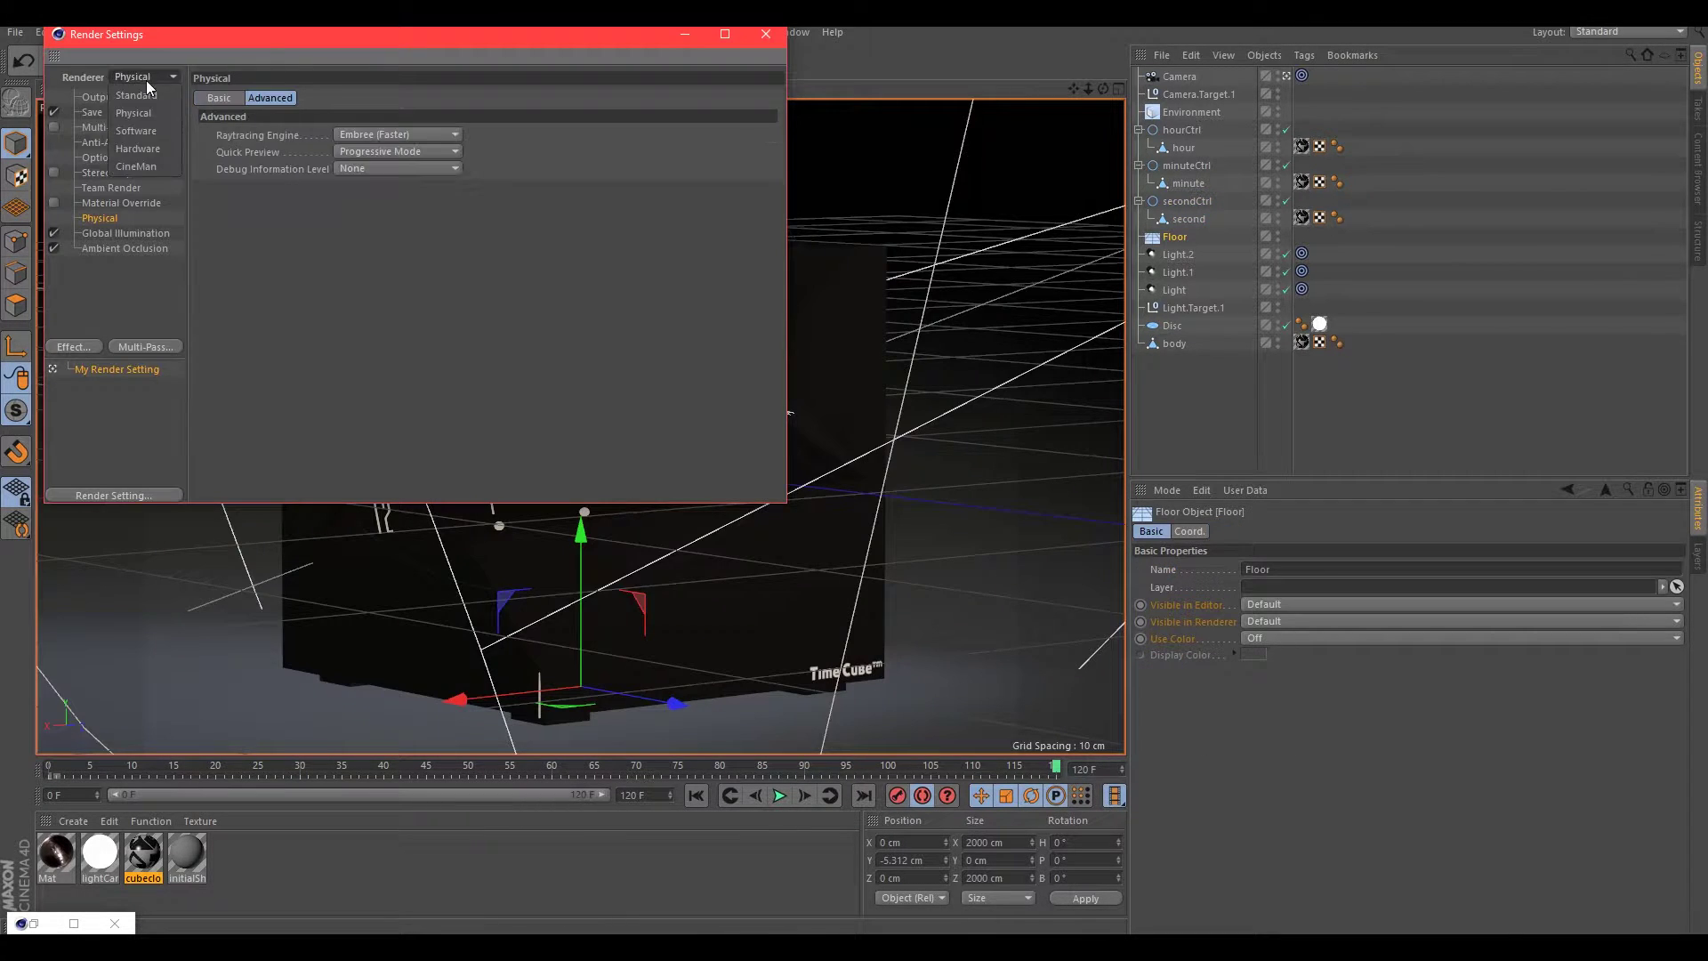
{"action": "left_click", "coordinate": [134, 113]}
{"action": "left_click", "coordinate": [105, 141]}
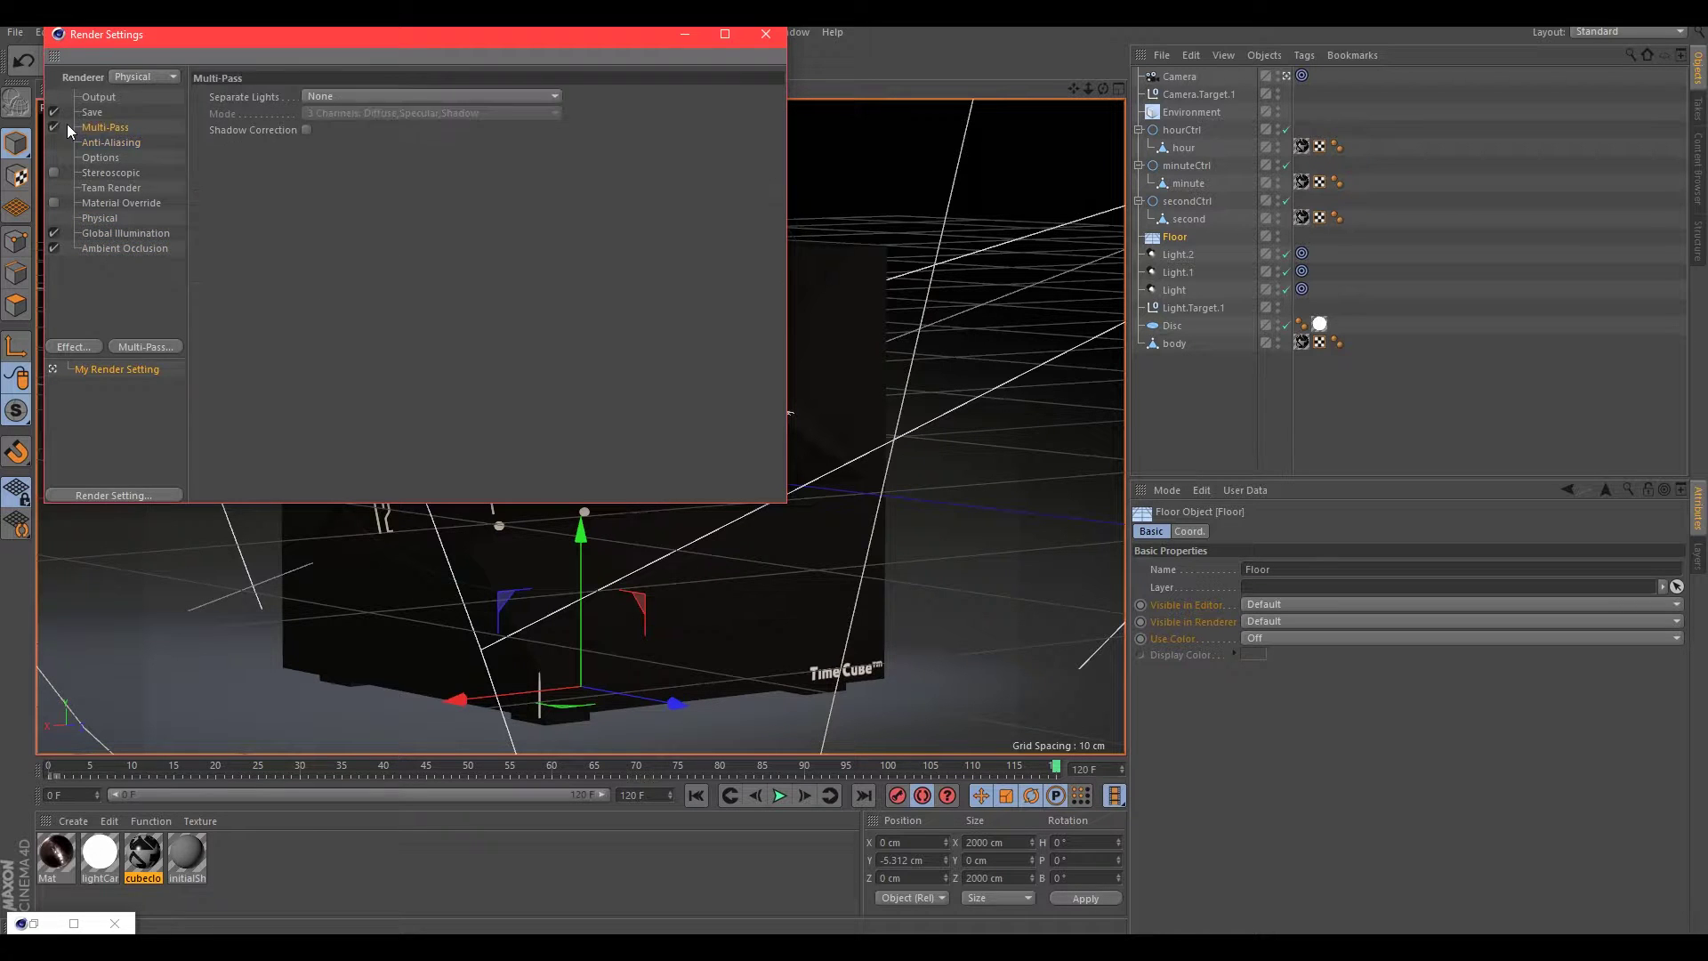
Step: Add diffuse, specular, shadow, reflection, AO and object buffer multi-pass channels
{"action": "left_click", "coordinate": [143, 346]}
{"action": "left_click", "coordinate": [212, 478]}
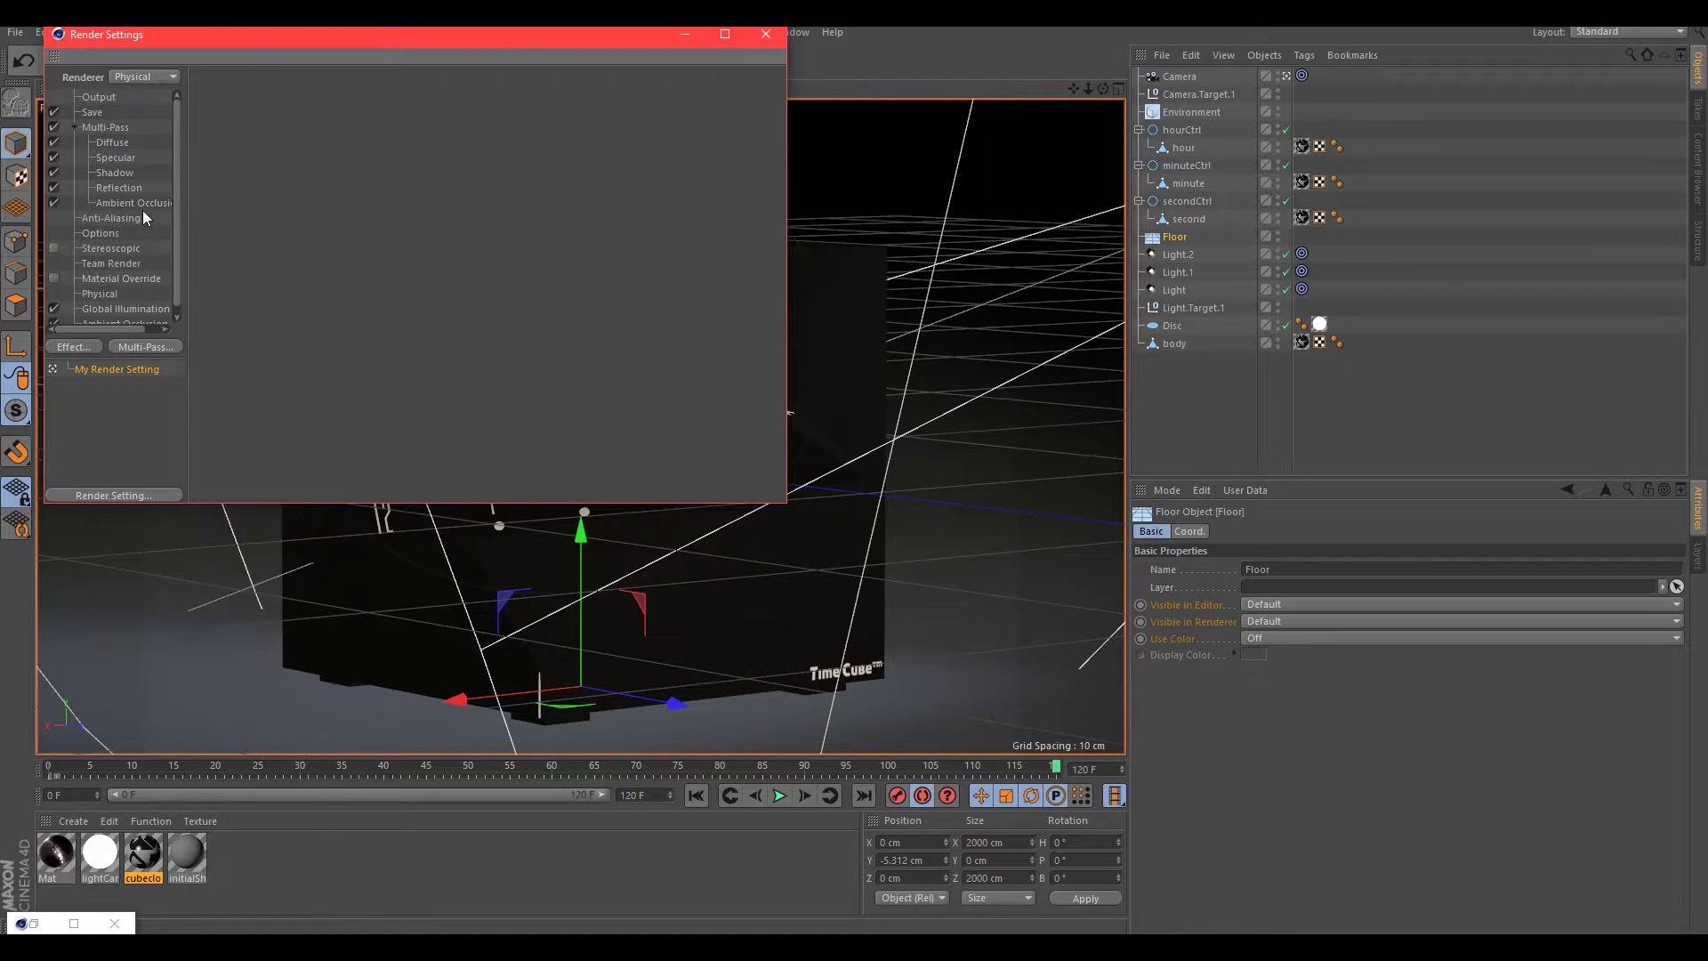
{"action": "left_click", "coordinate": [223, 468]}
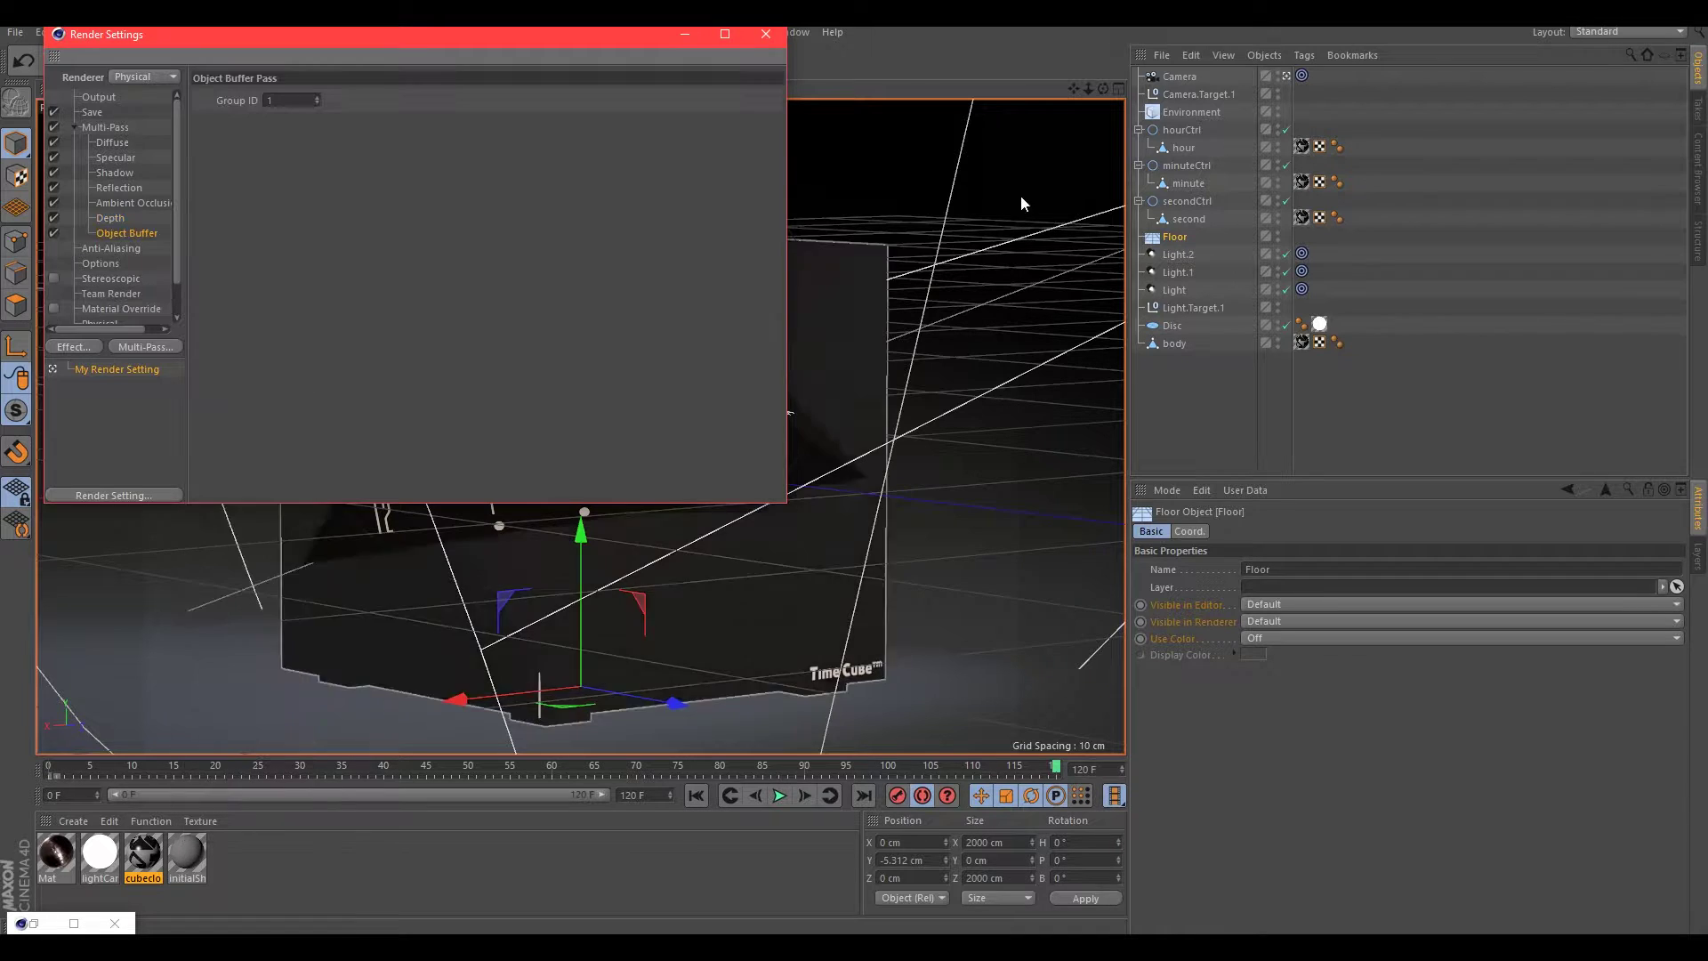
{"action": "right_click", "coordinate": [1174, 342]}
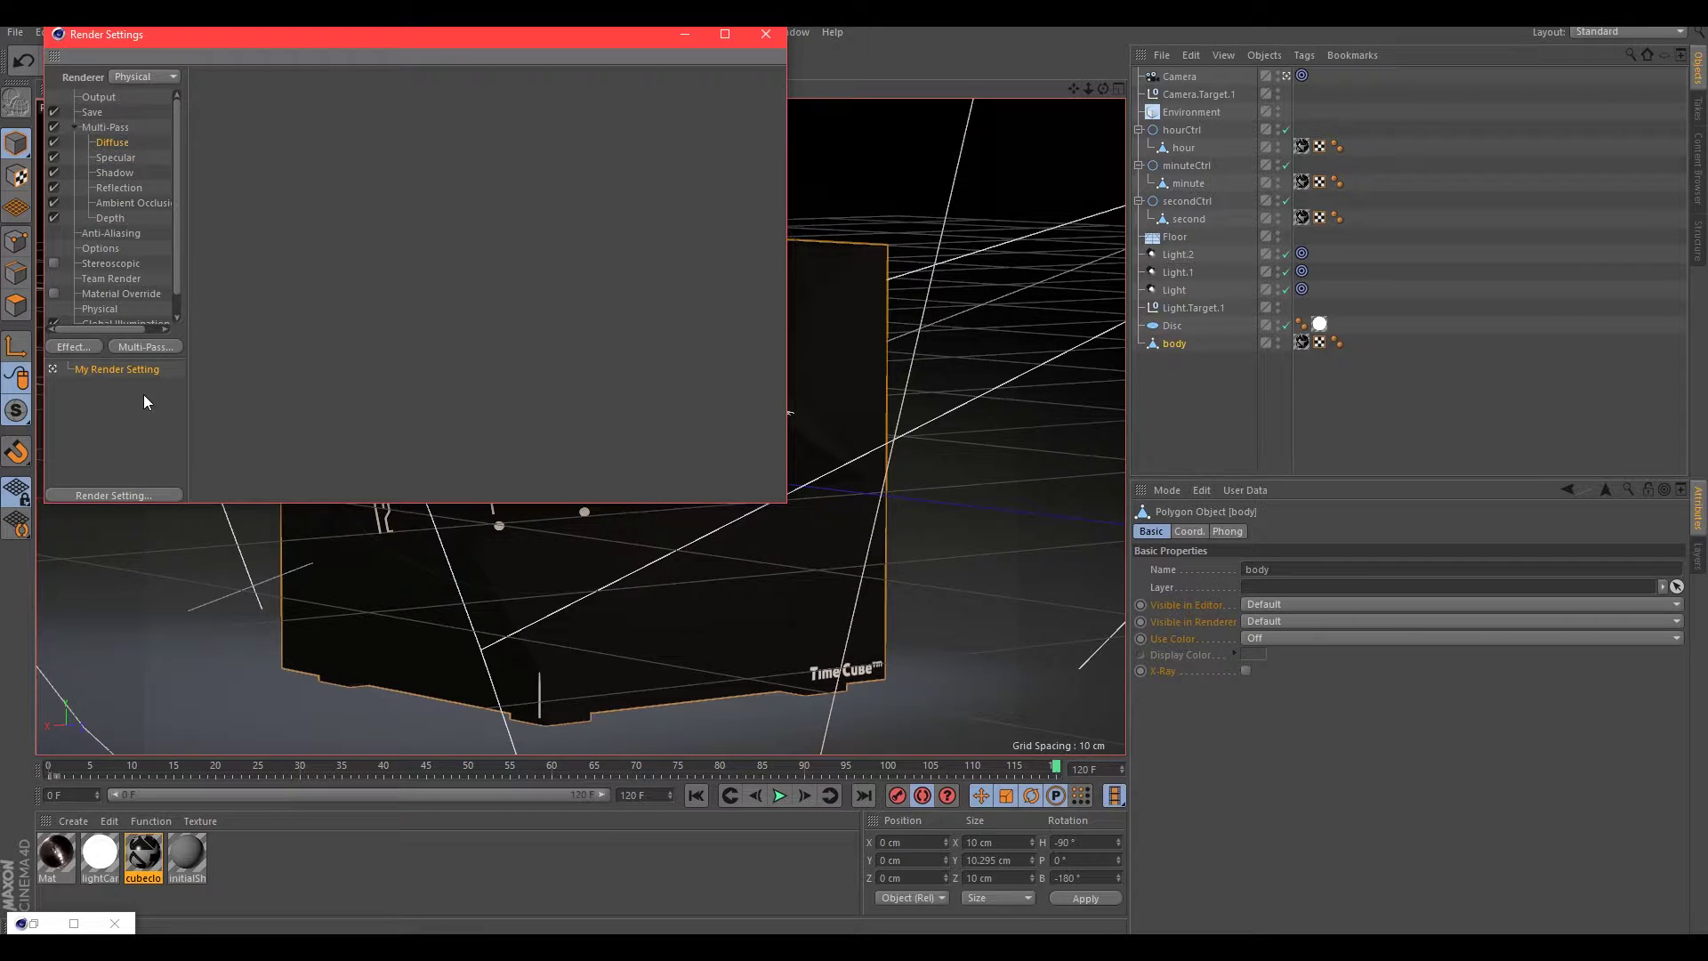
{"action": "left_click", "coordinate": [98, 96]}
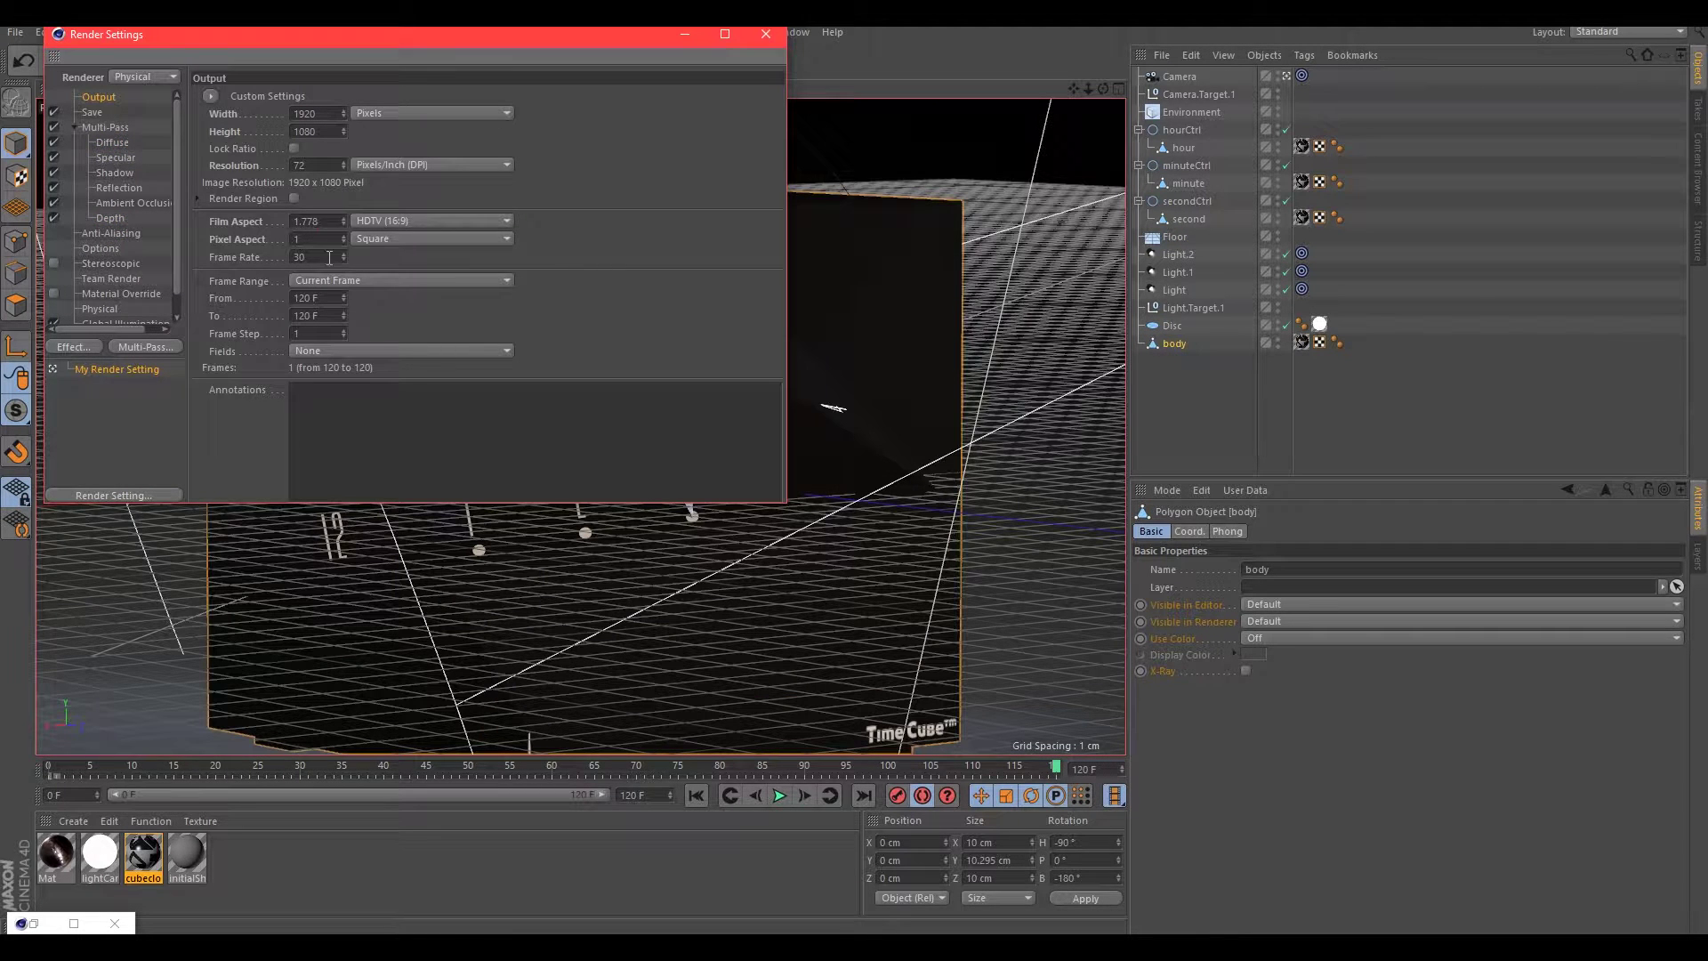
Step: Set the regular and multi-pass save paths to images\beaut\clockrender
{"action": "left_click", "coordinate": [92, 112]}
{"action": "left_click", "coordinate": [774, 114]}
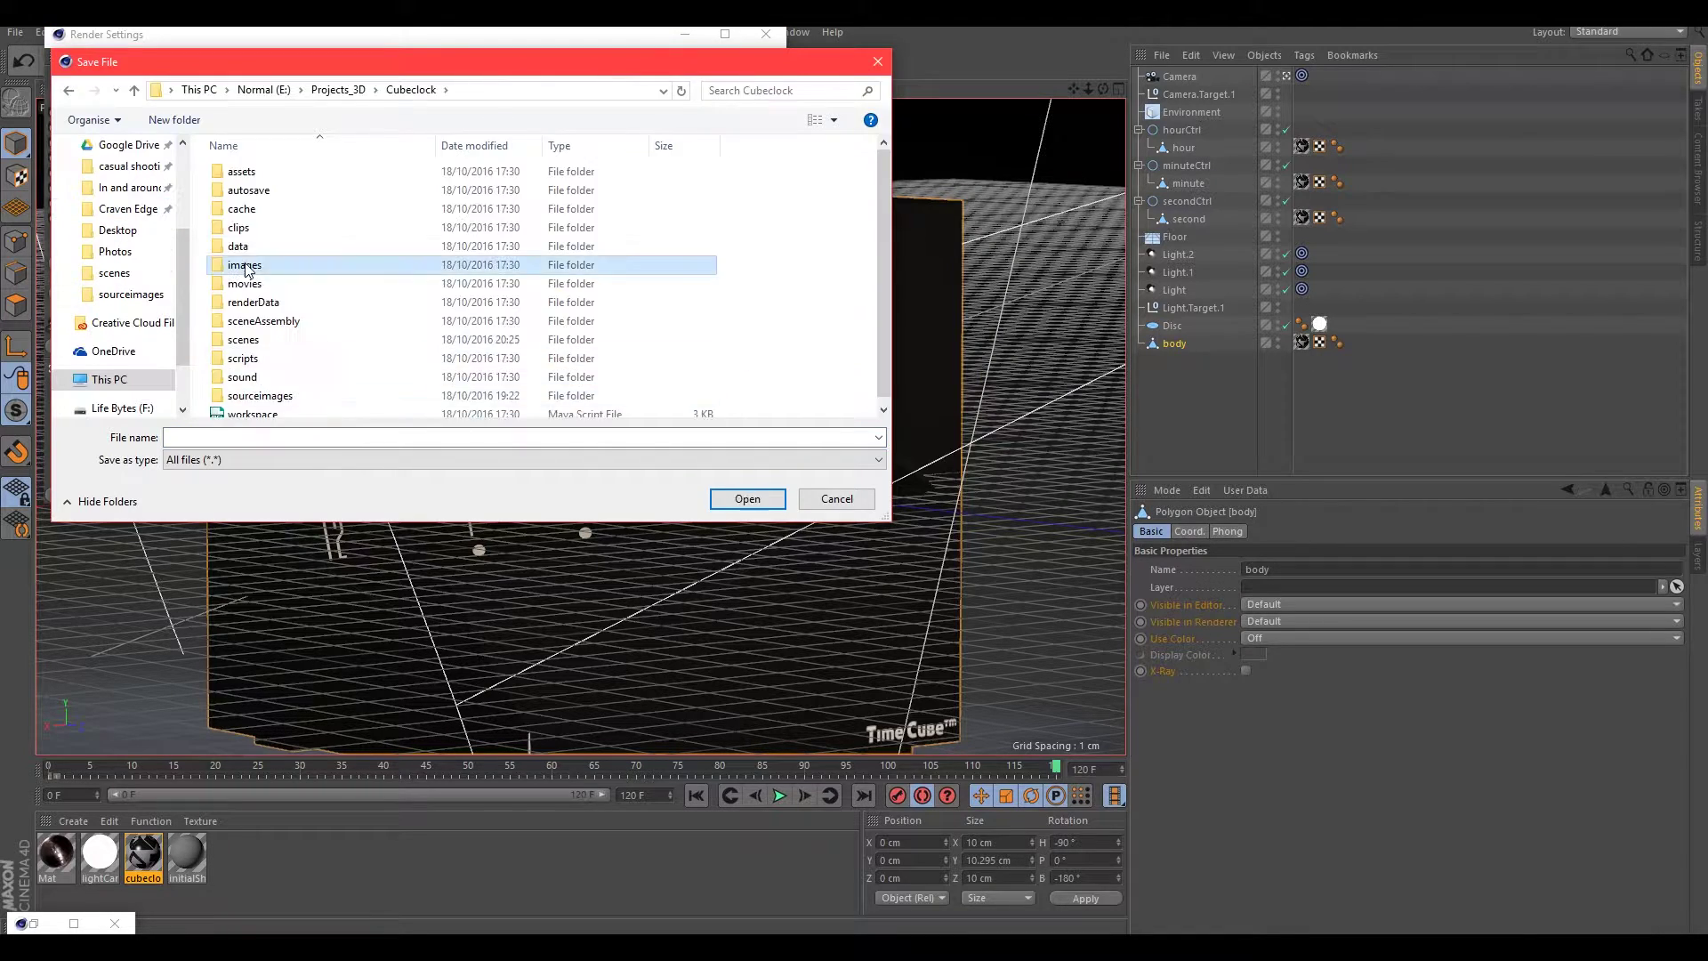
{"action": "double_click", "coordinate": [245, 266]}
{"action": "left_click", "coordinate": [747, 499]}
{"action": "key", "text": "Return"}
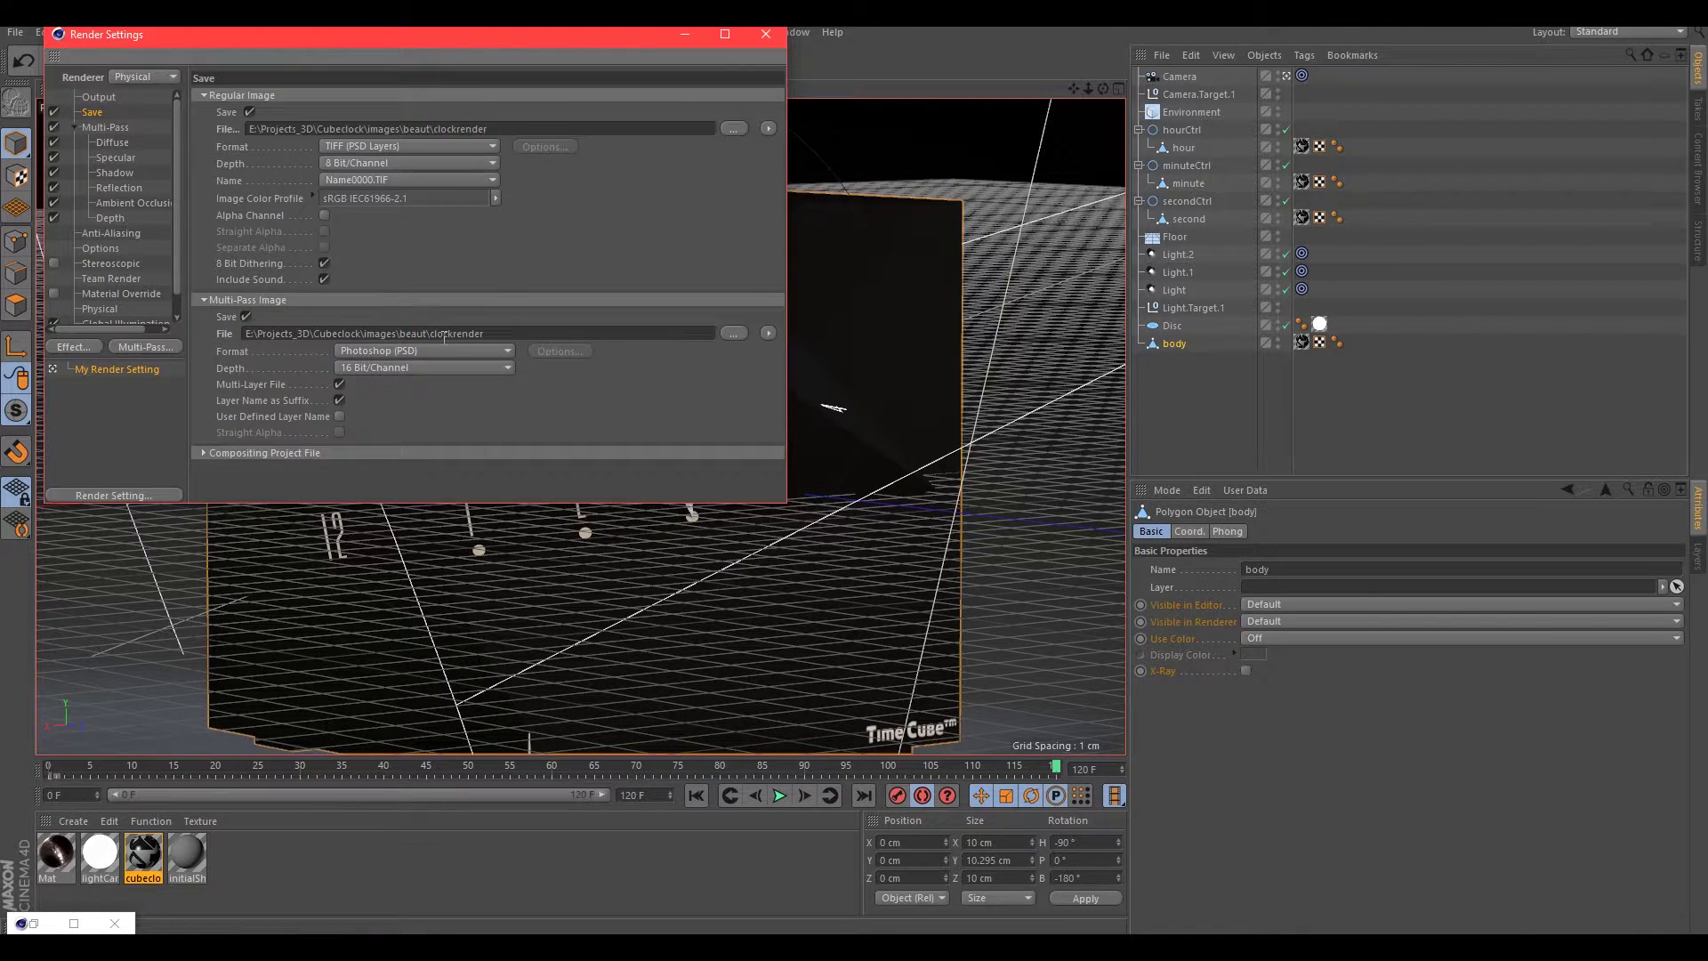
{"action": "left_click", "coordinate": [733, 333]}
{"action": "left_click", "coordinate": [747, 499]}
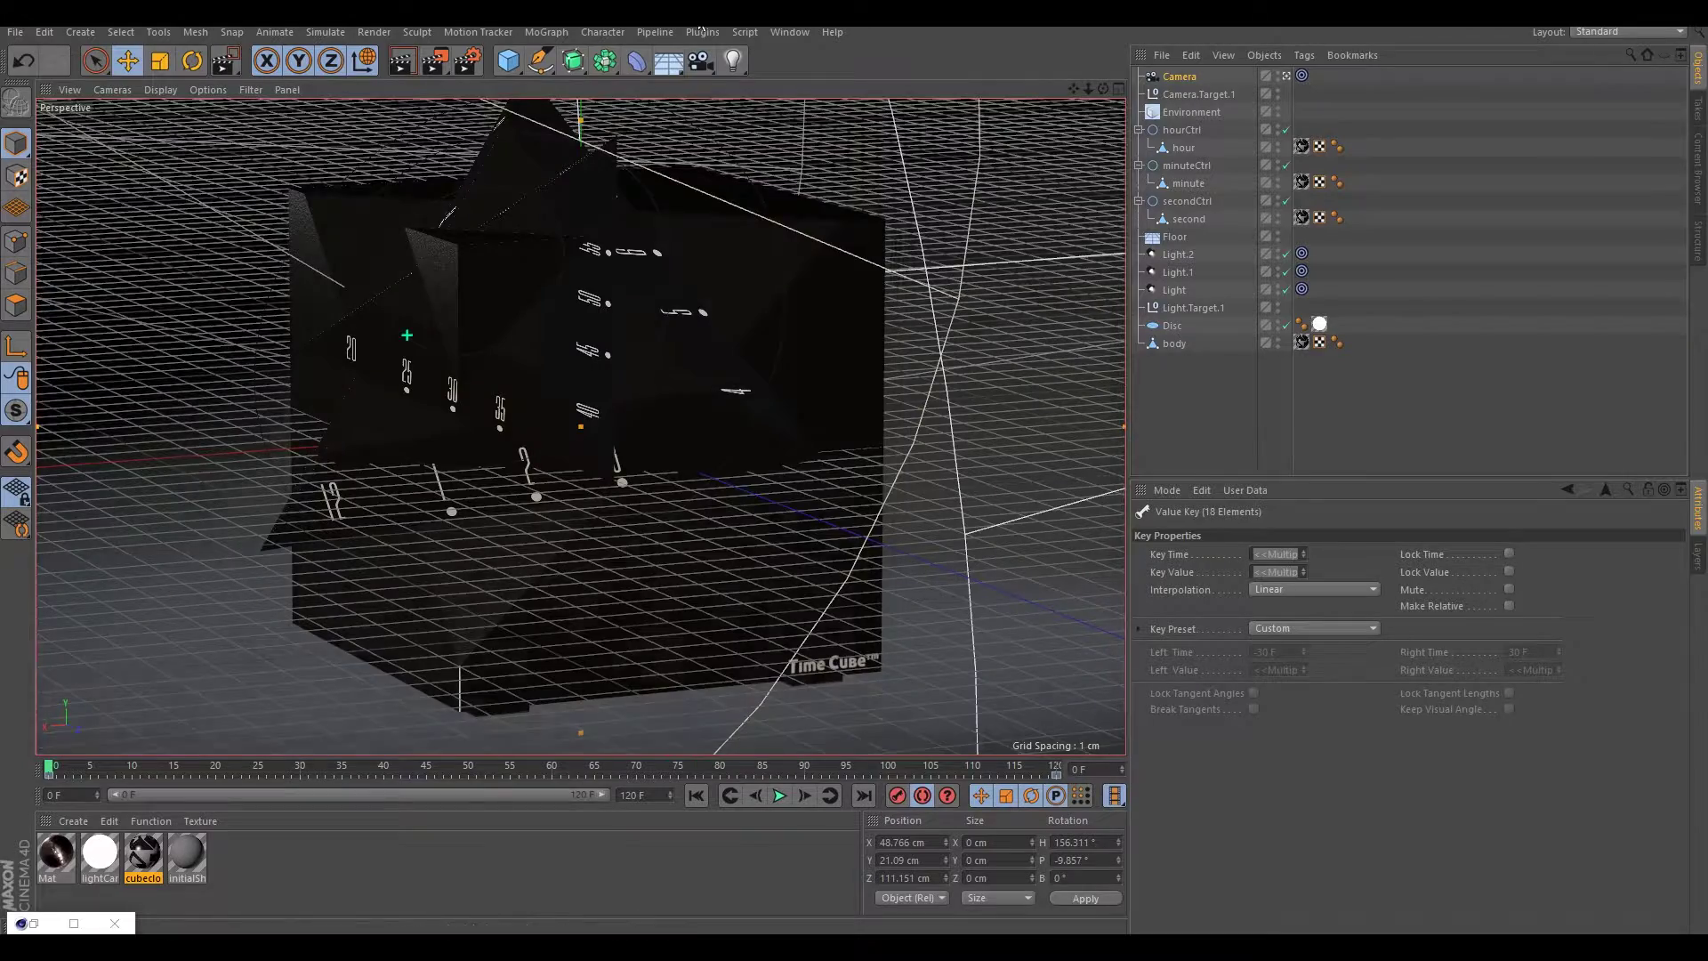
{"action": "left_click", "coordinate": [1022, 452]}
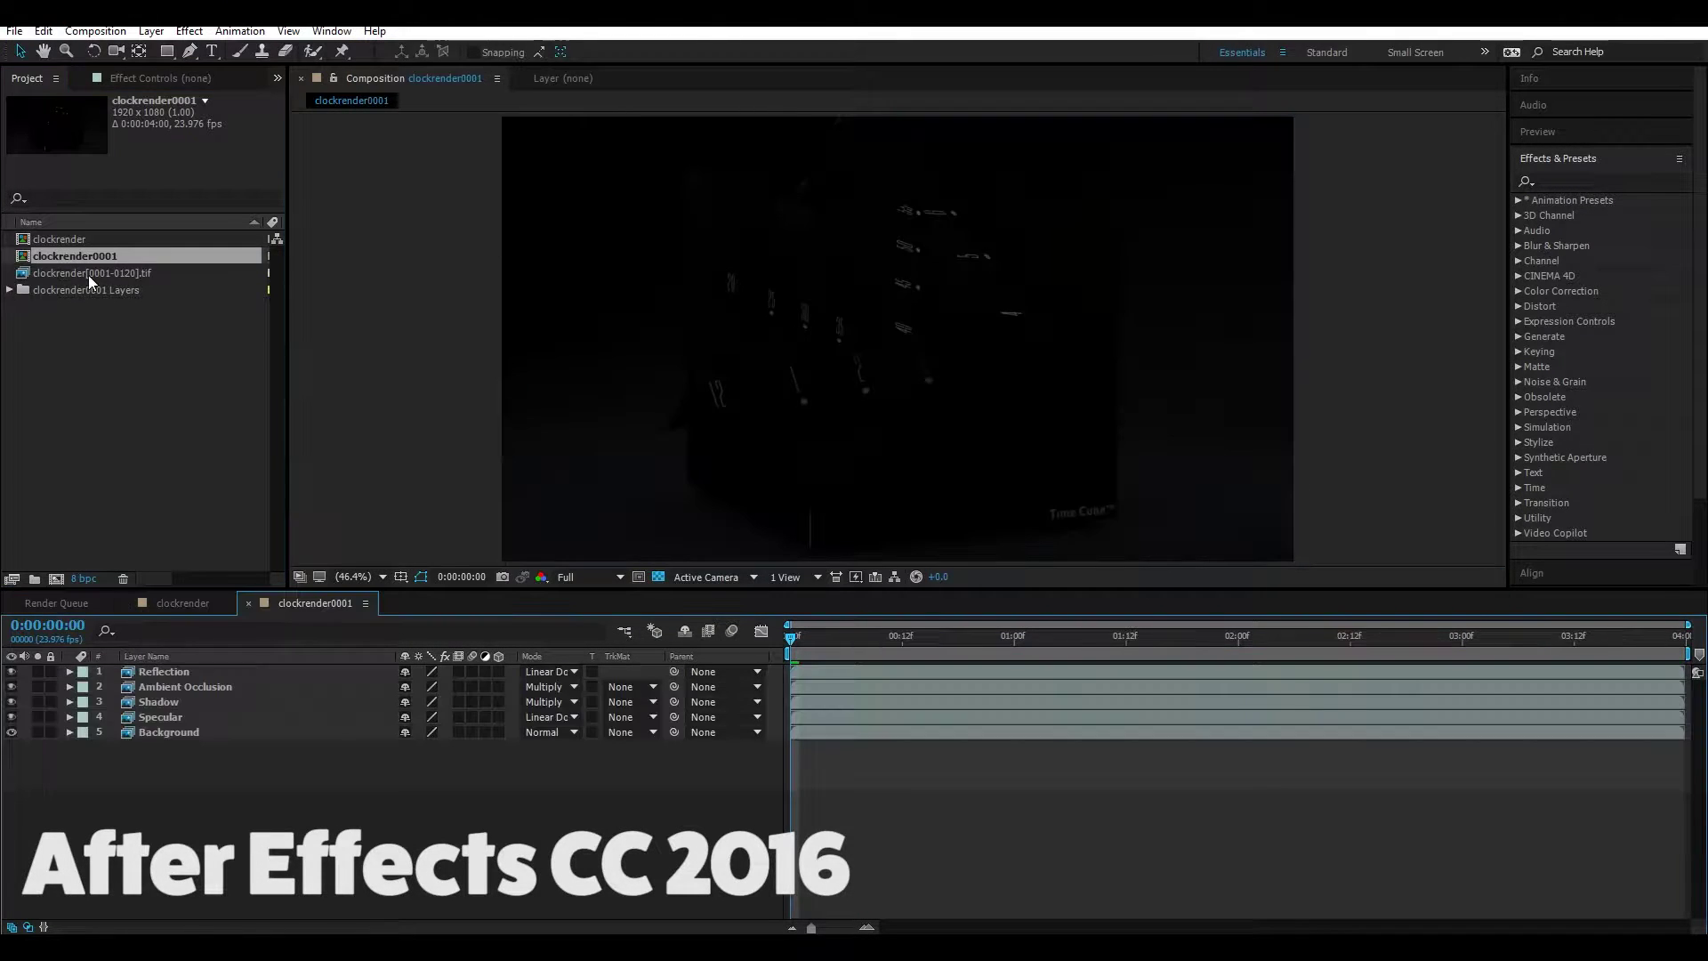
Step: Add the tif render sequence as a comp layer and queue the composition in Media Encoder
{"action": "left_click_drag", "start_coordinate": [88, 275], "coordinate": [179, 738]}
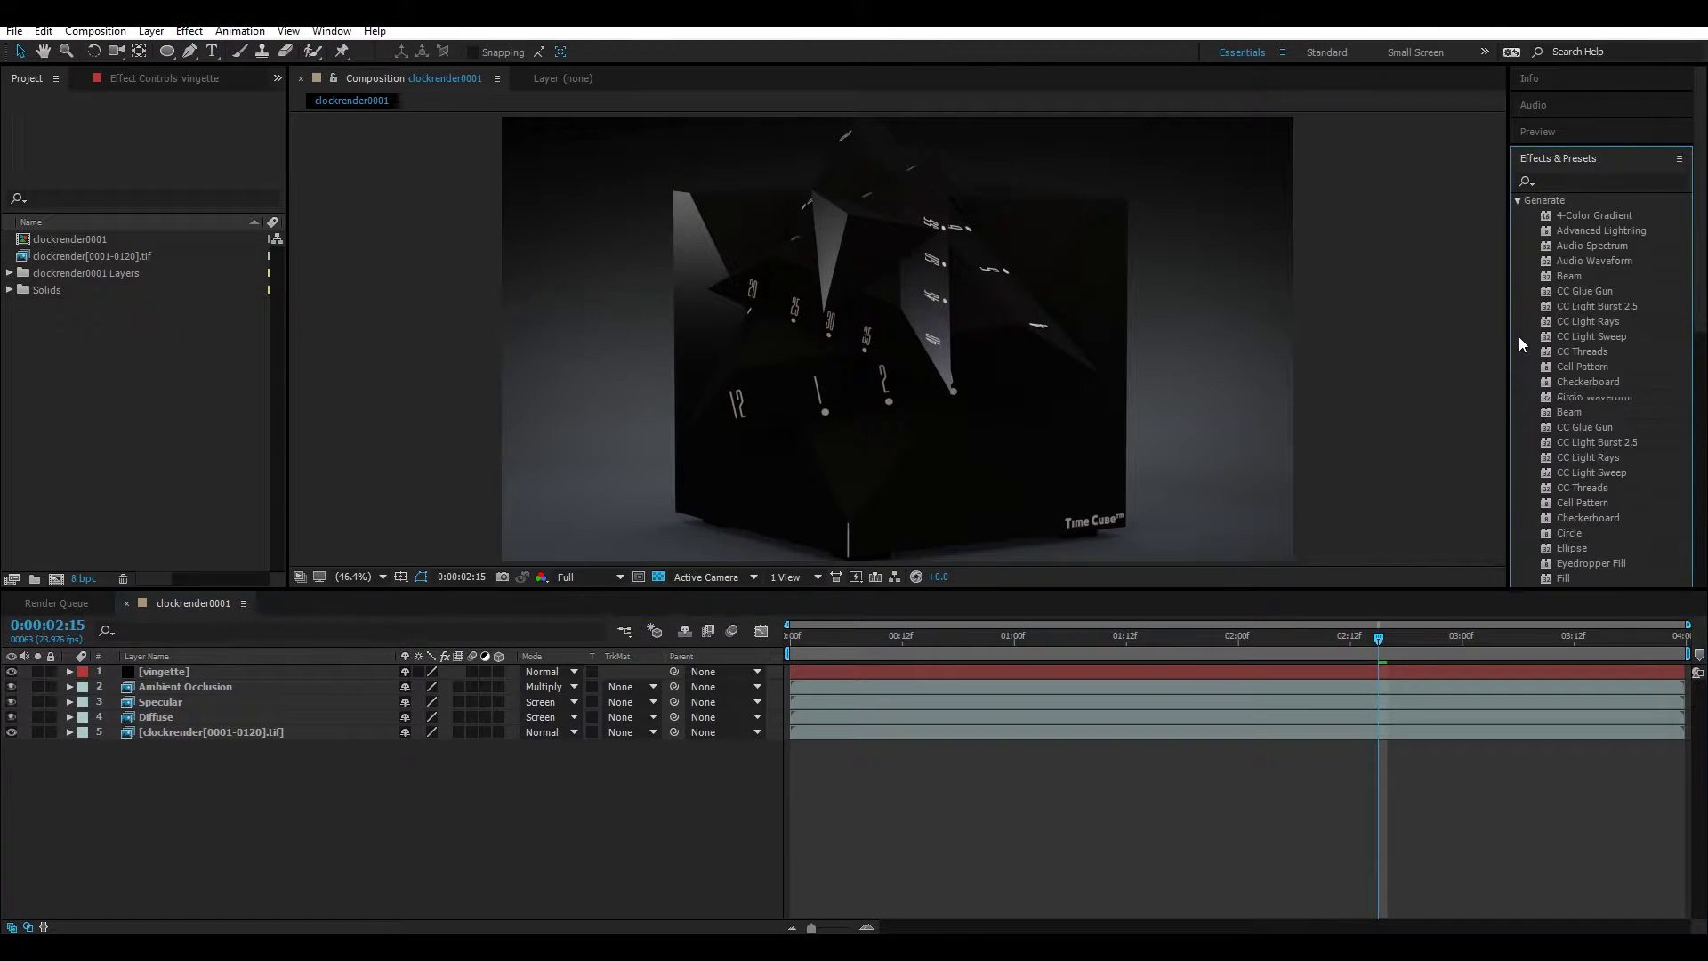
{"action": "left_click", "coordinate": [14, 31]}
{"action": "left_click", "coordinate": [458, 329]}
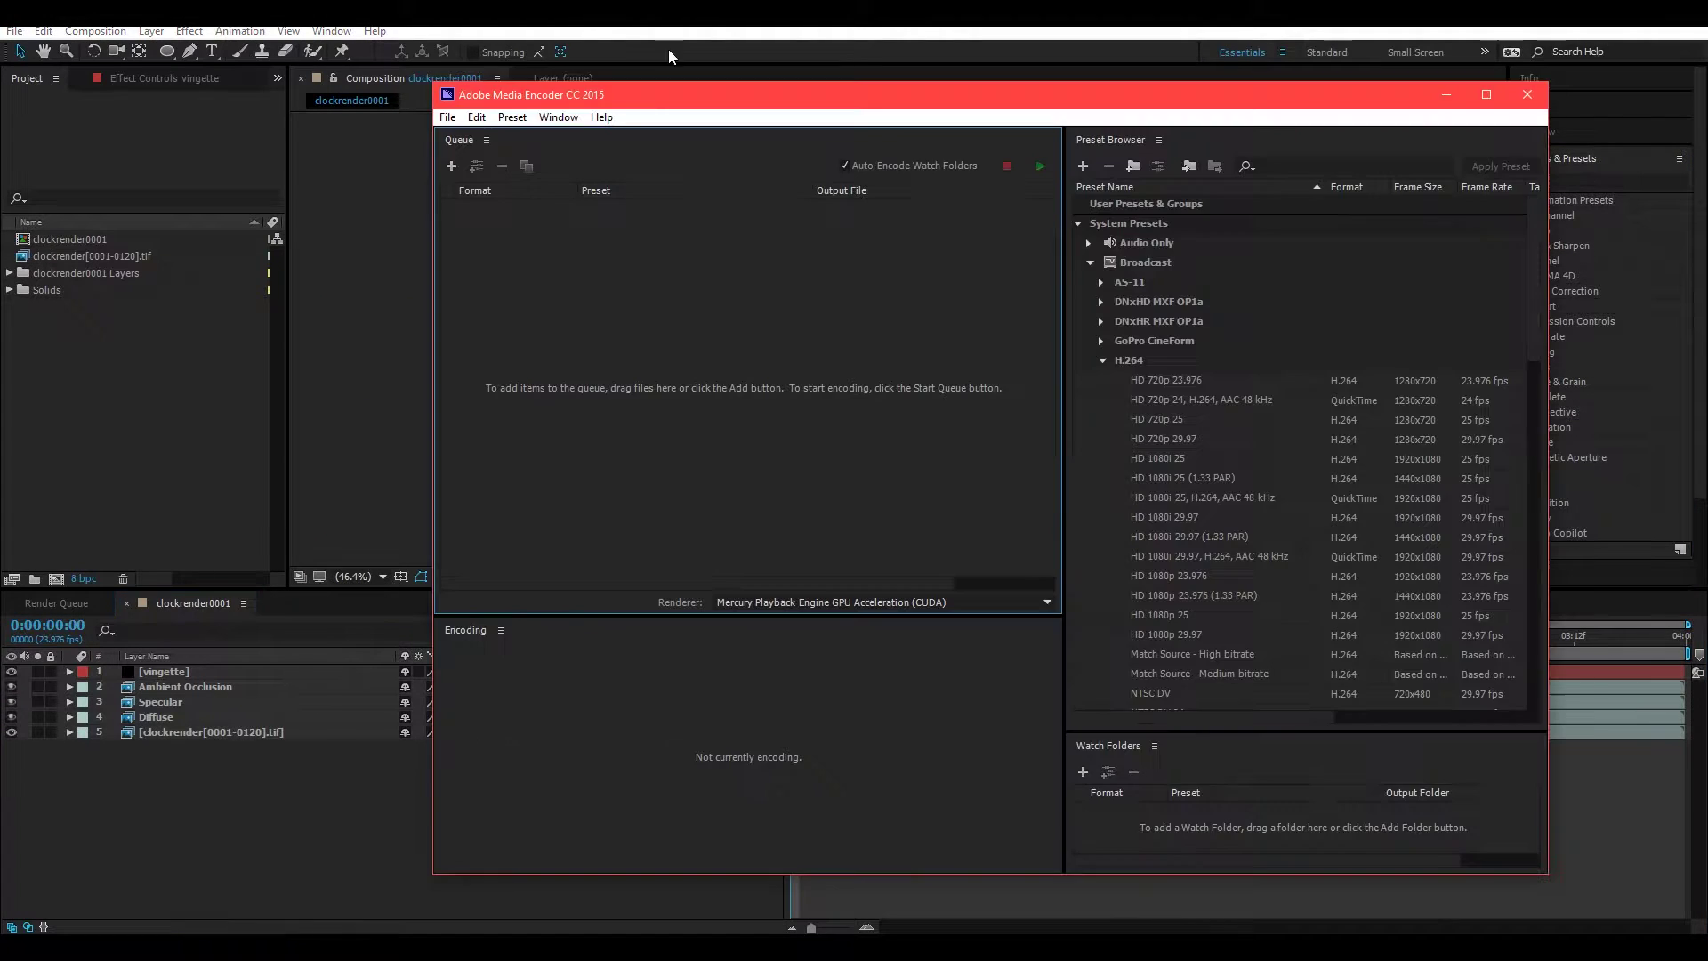